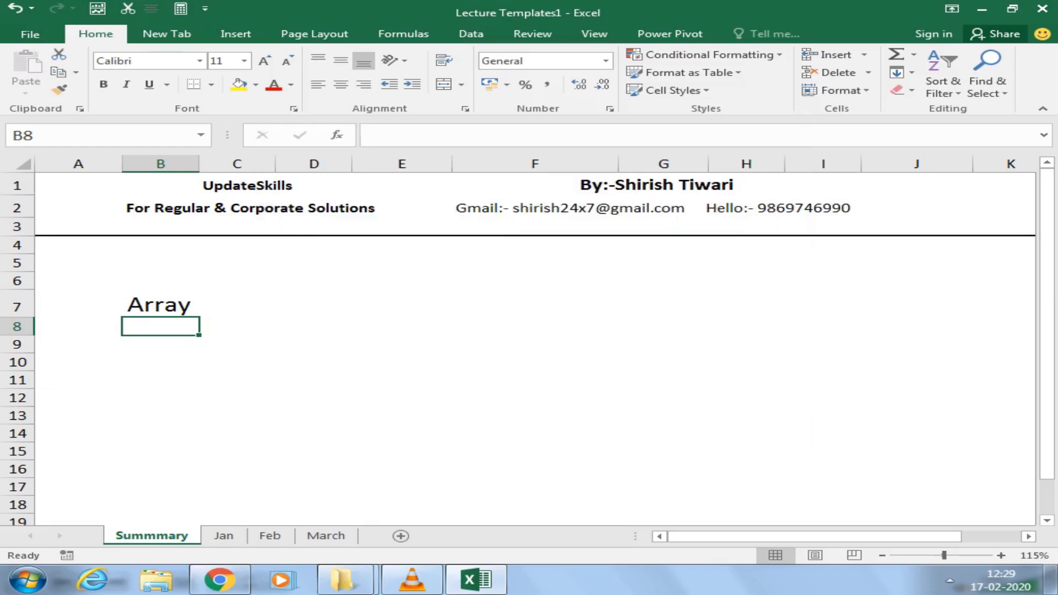
# - Type the labels Calculation in C8 and Distribution in C9
pyautogui.click(237, 326)
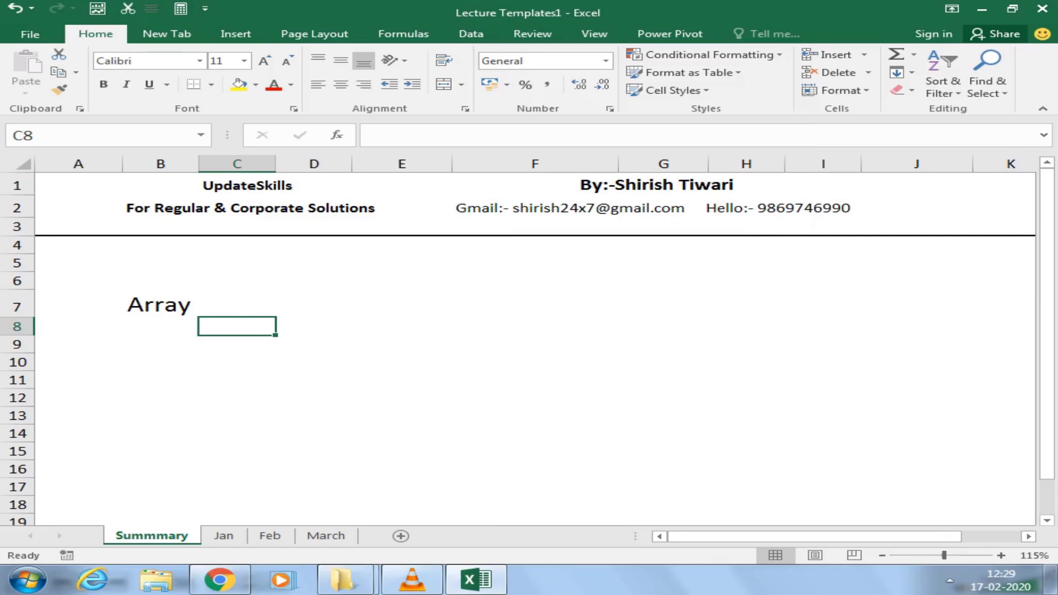
pyautogui.click(237, 344)
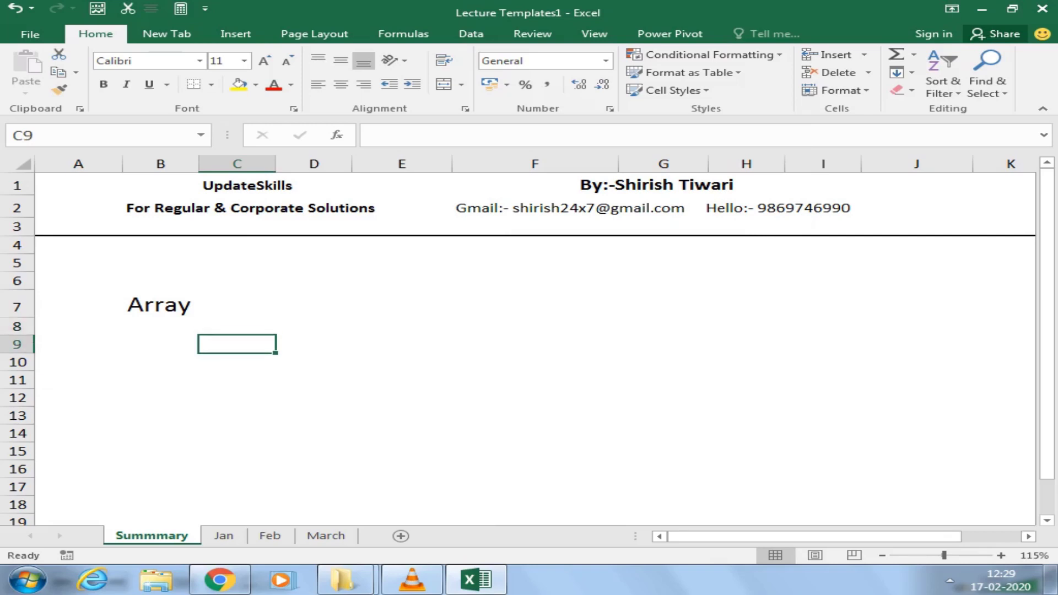
pyautogui.click(237, 326)
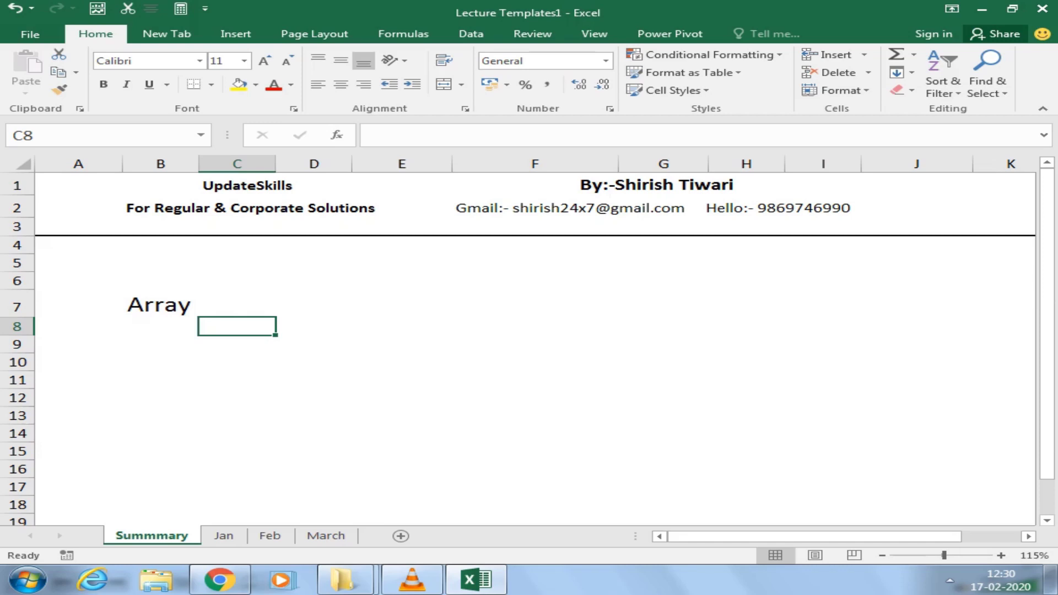
pyautogui.write('Calcul')
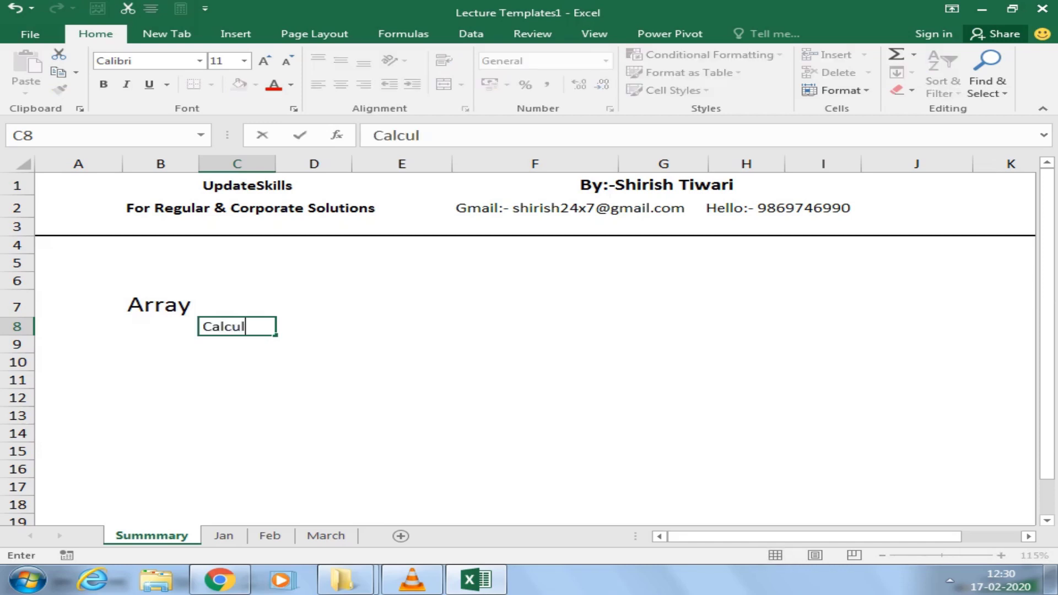
pyautogui.write('atiojn')
pyautogui.press('BackSpace')
pyautogui.press('BackSpace')
pyautogui.write('n')
pyautogui.press('Return')
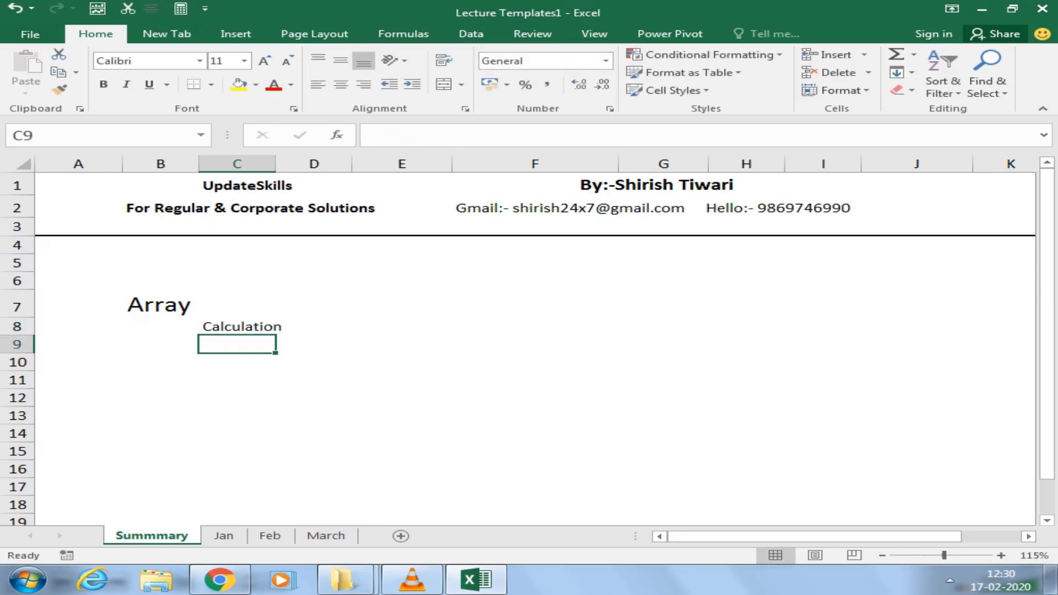
pyautogui.write('Dist')
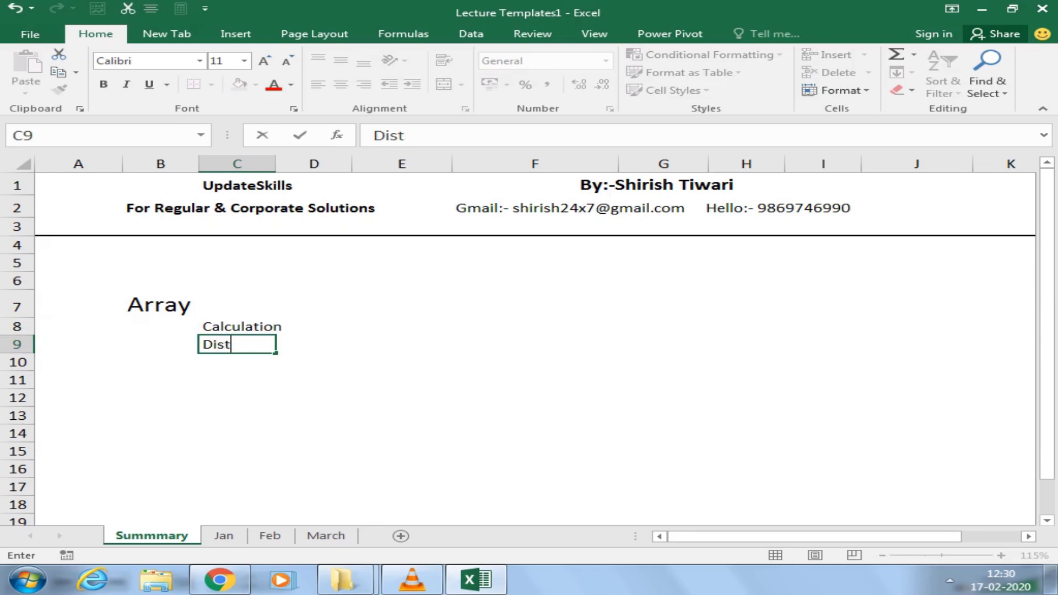
pyautogui.write('ribution')
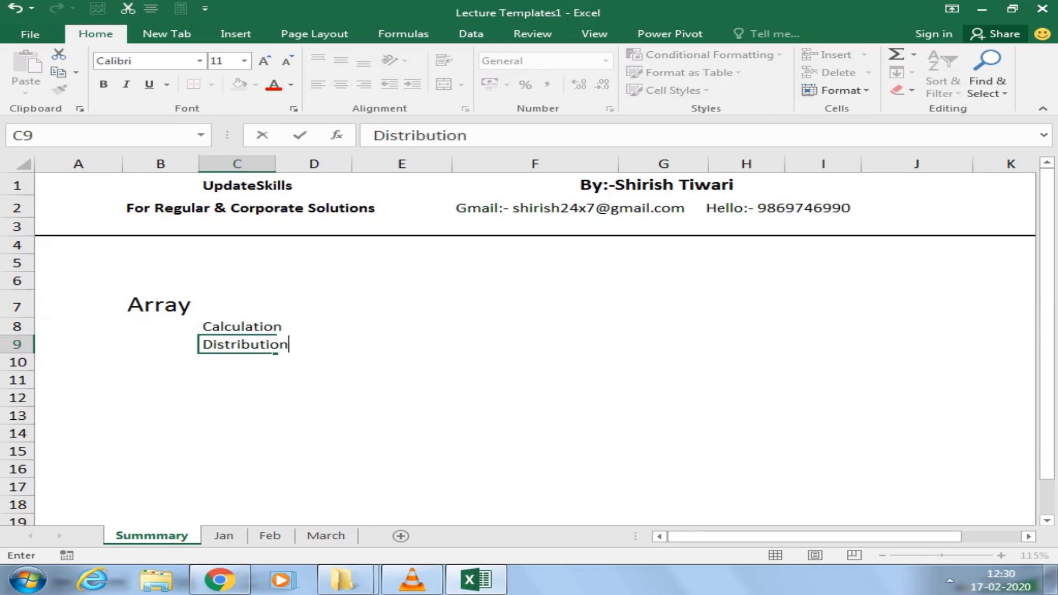
# - Start an array formula in D11, then cancel it
pyautogui.click(313, 379)
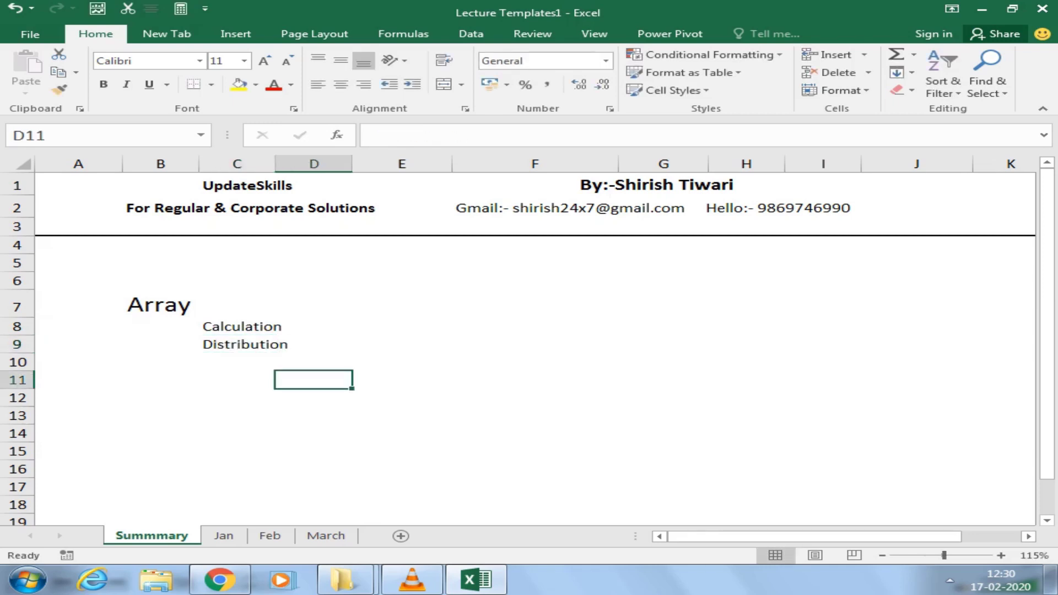
pyautogui.click(237, 326)
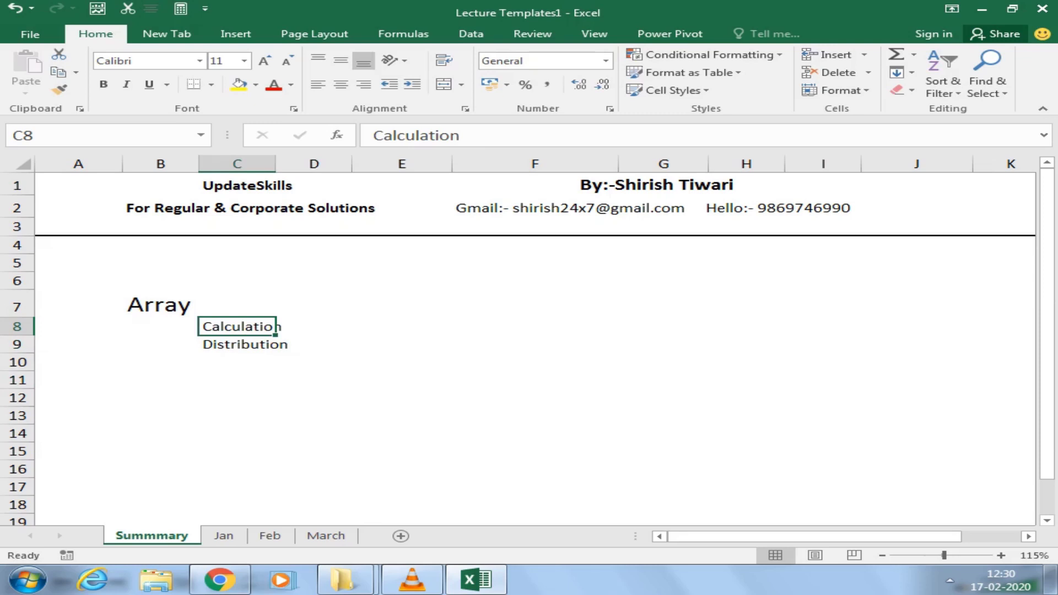
pyautogui.click(313, 379)
pyautogui.write('=')
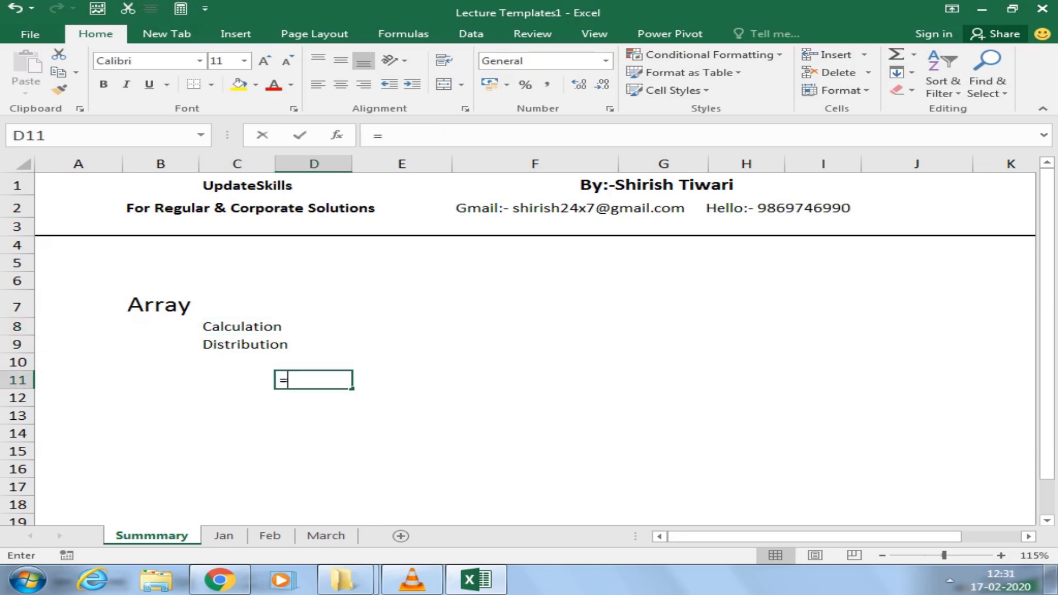
pyautogui.write('sum')
pyautogui.press('BackSpace')
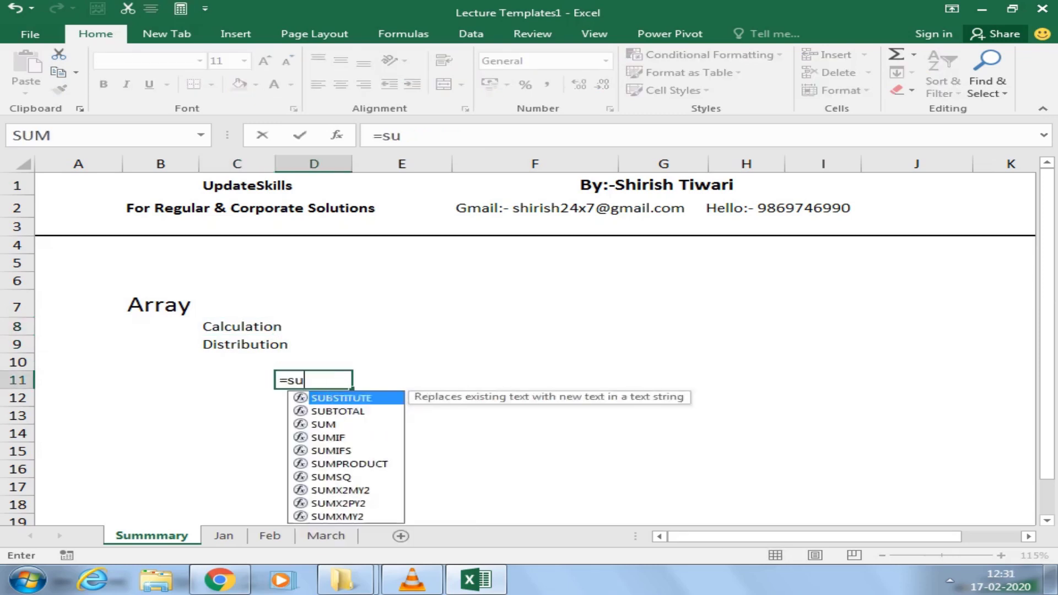
pyautogui.press('BackSpace')
pyautogui.press('BackSpace')
pyautogui.write('arr')
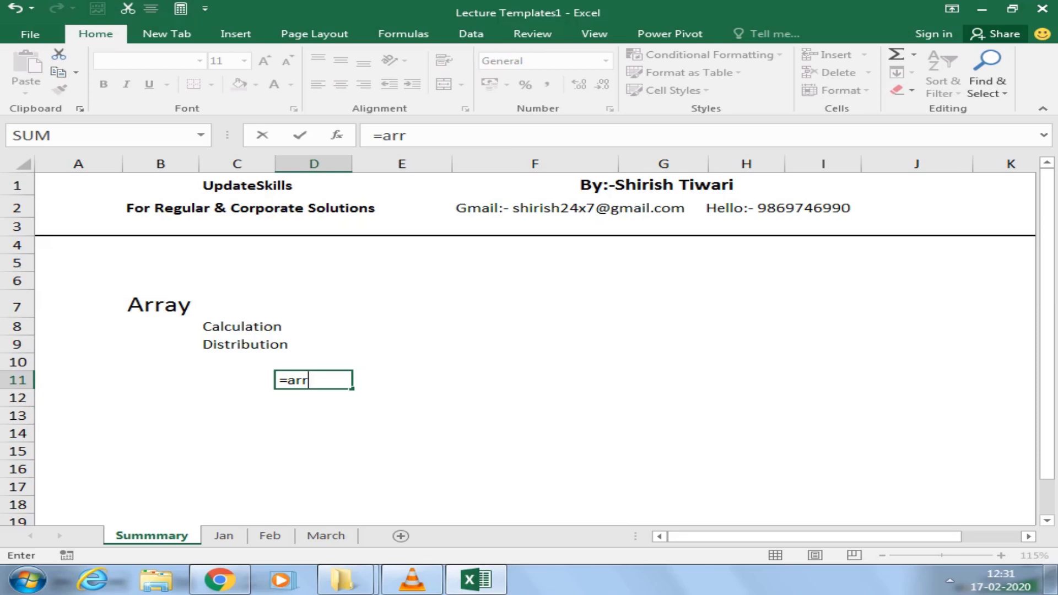
pyautogui.press('Escape')
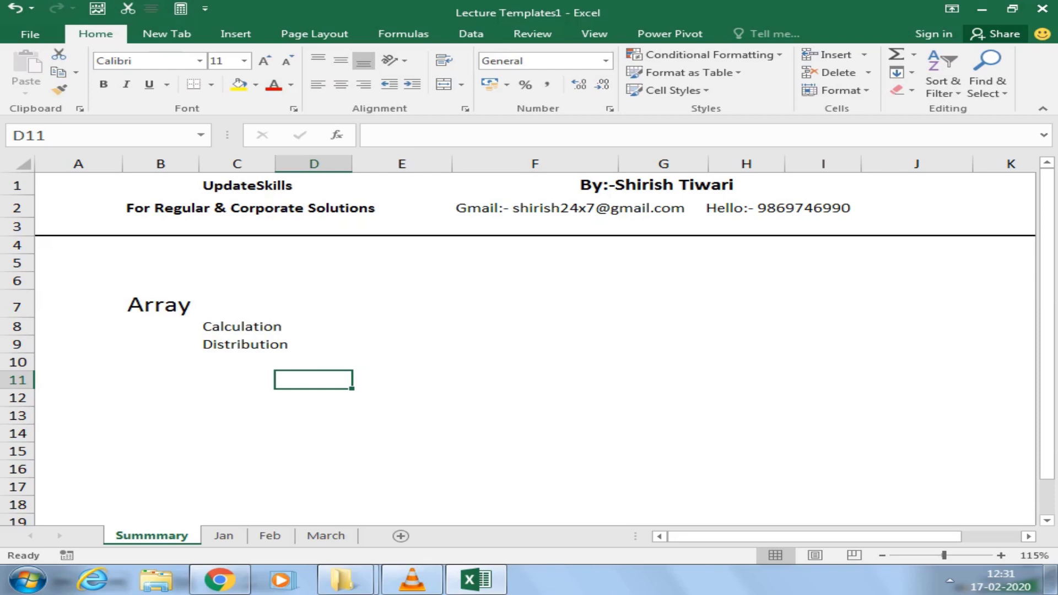
# - Try out max and if function names in D11, then erase them
pyautogui.write('s')
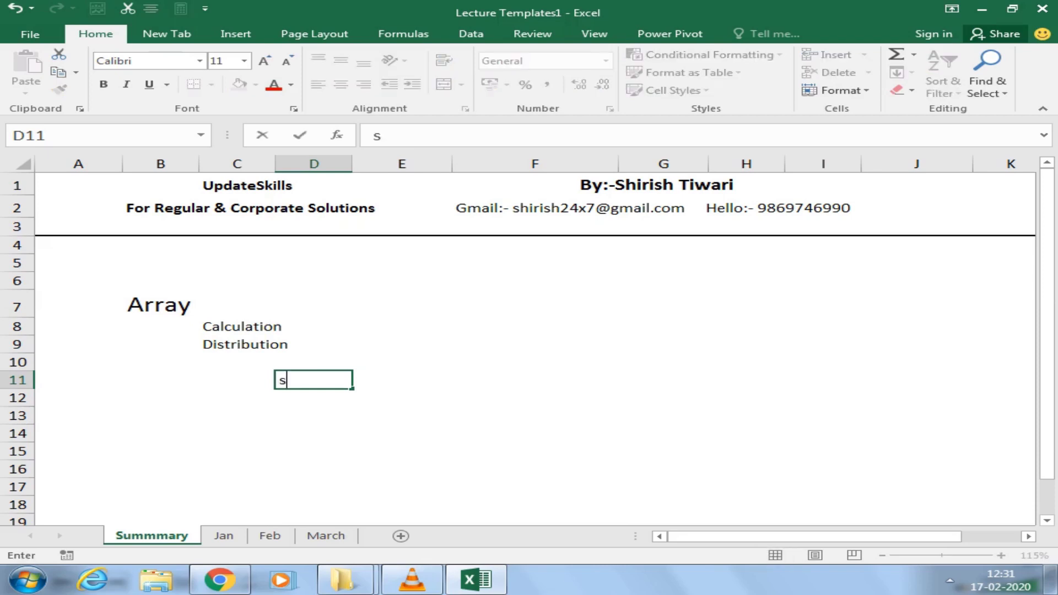
pyautogui.write('sum')
pyautogui.press('BackSpace')
pyautogui.press('BackSpace')
pyautogui.press('BackSpace')
pyautogui.press('BackSpace')
pyautogui.write('max')
pyautogui.press('BackSpace')
pyautogui.press('BackSpace')
pyautogui.press('BackSpace')
pyautogui.write('if')
pyautogui.press('BackSpace')
pyautogui.press('BackSpace')
# - Enter 1 in B11 and fill the series down to 7 in B17
pyautogui.click(161, 380)
pyautogui.write('1')
pyautogui.click(161, 434)
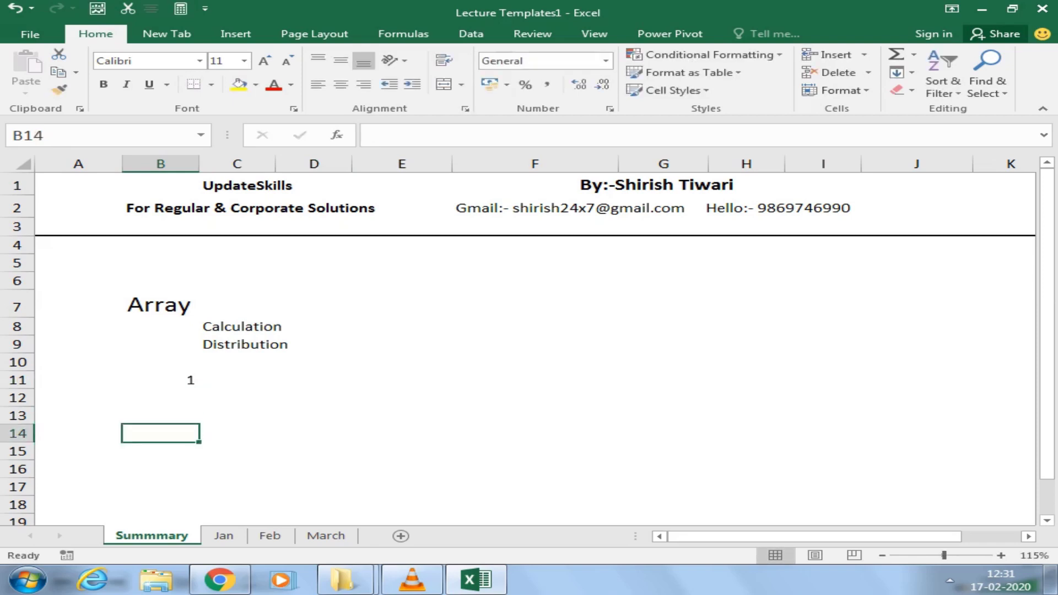
pyautogui.click(161, 380)
pyautogui.moveTo(199, 389); pyautogui.dragTo(200, 495)
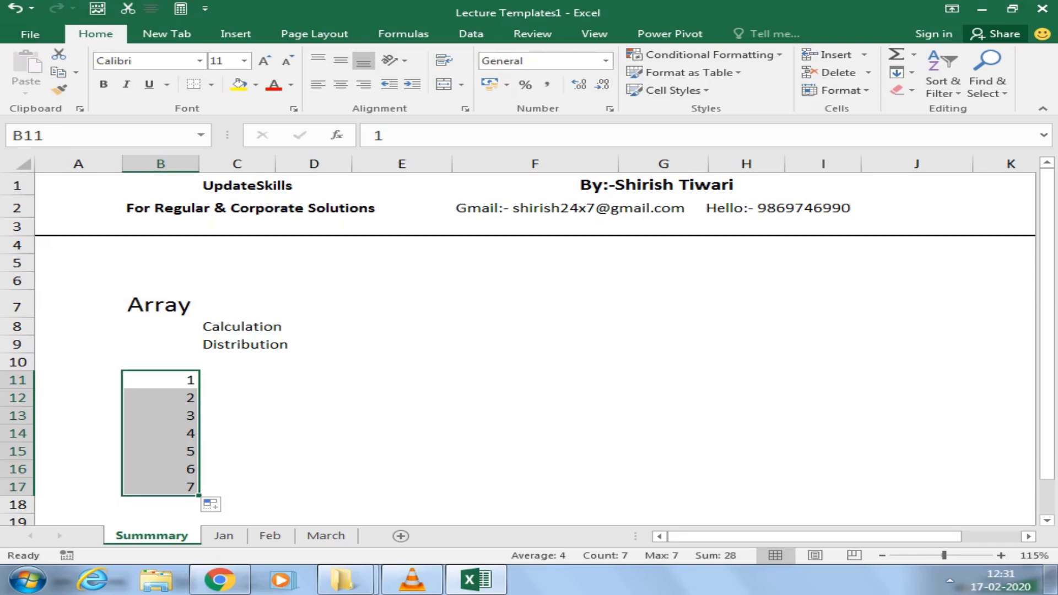
pyautogui.moveTo(160, 380); pyautogui.dragTo(161, 487)
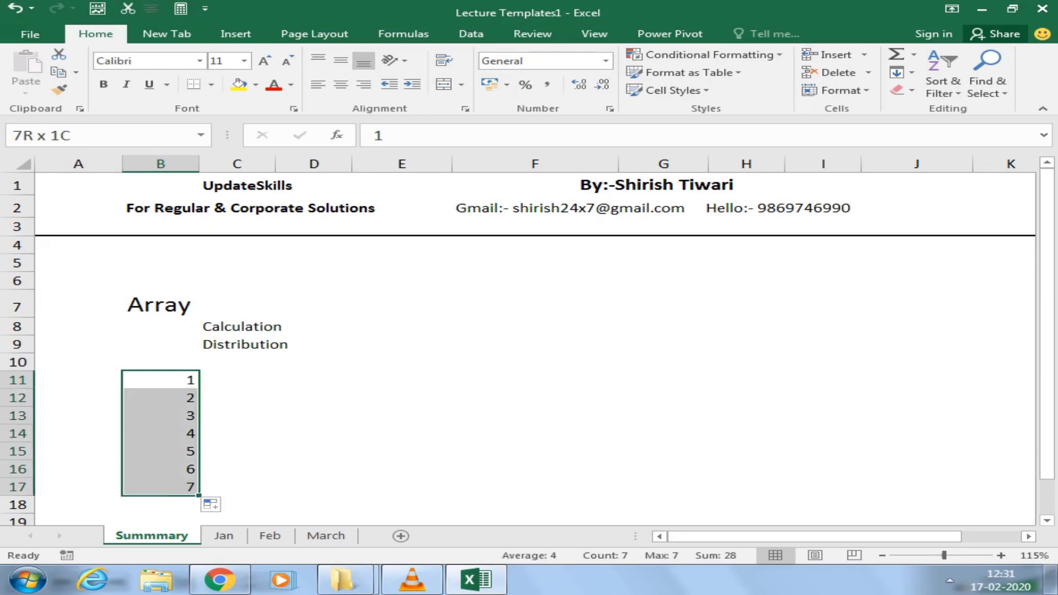
# - Select the range D11:J11 for an array
pyautogui.click(314, 380)
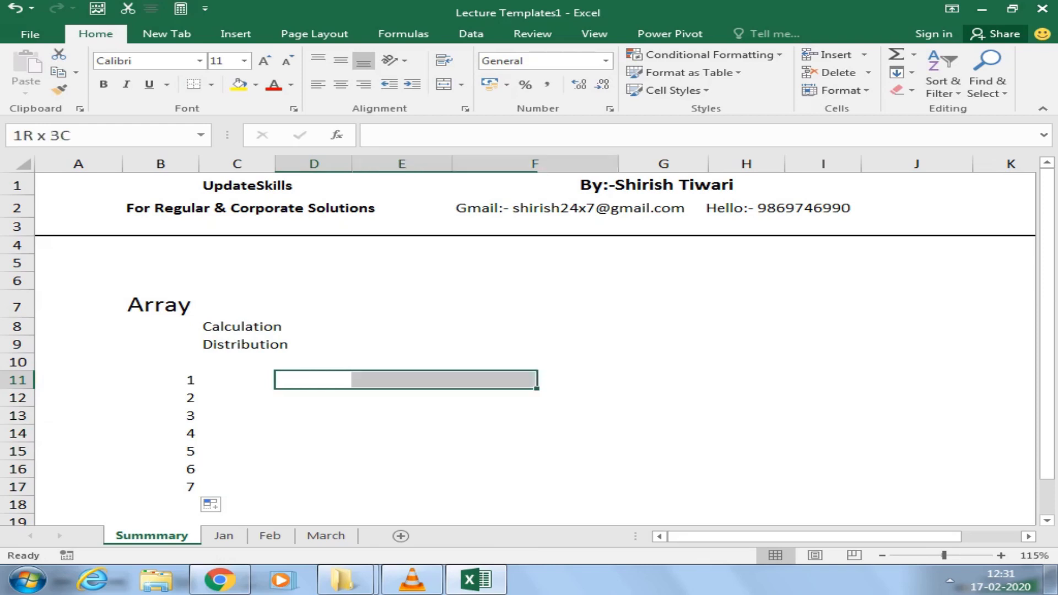
pyautogui.moveTo(314, 380)
pyautogui.mouseDown()
pyautogui.moveTo(917, 397)
pyautogui.moveTo(314, 380)
pyautogui.mouseUp()
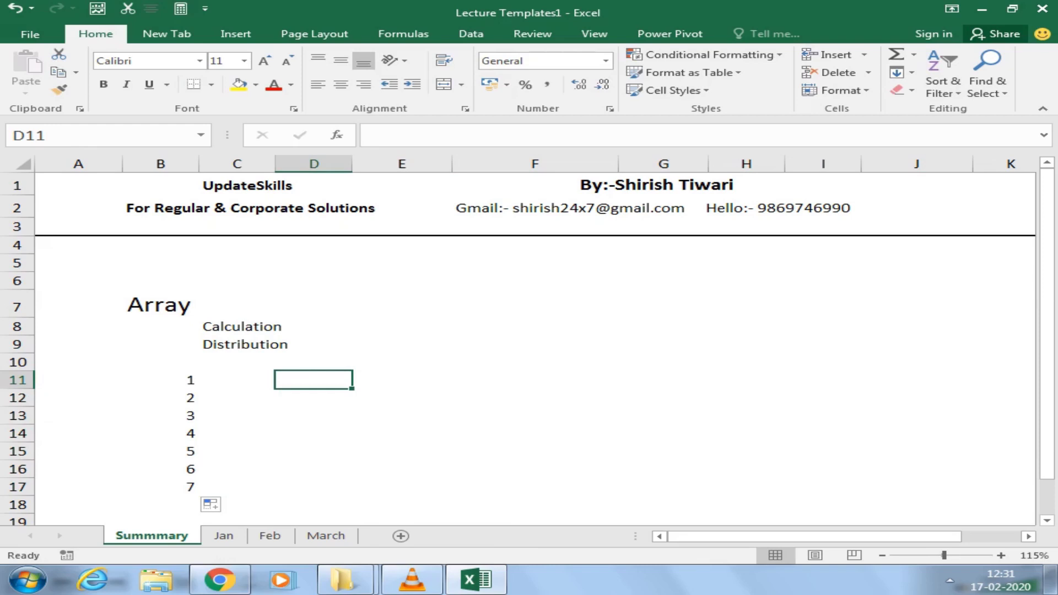
pyautogui.moveTo(314, 380); pyautogui.dragTo(917, 380)
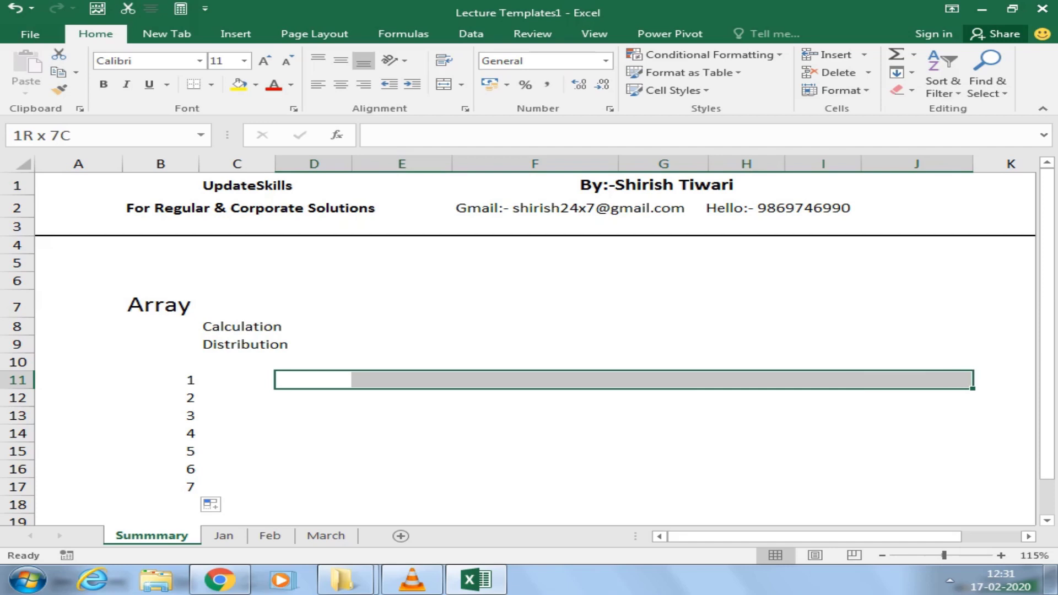
# - Apply All Borders to D11:J11
pyautogui.press('alt')
pyautogui.press('h')
pyautogui.press('b')
pyautogui.press('a')
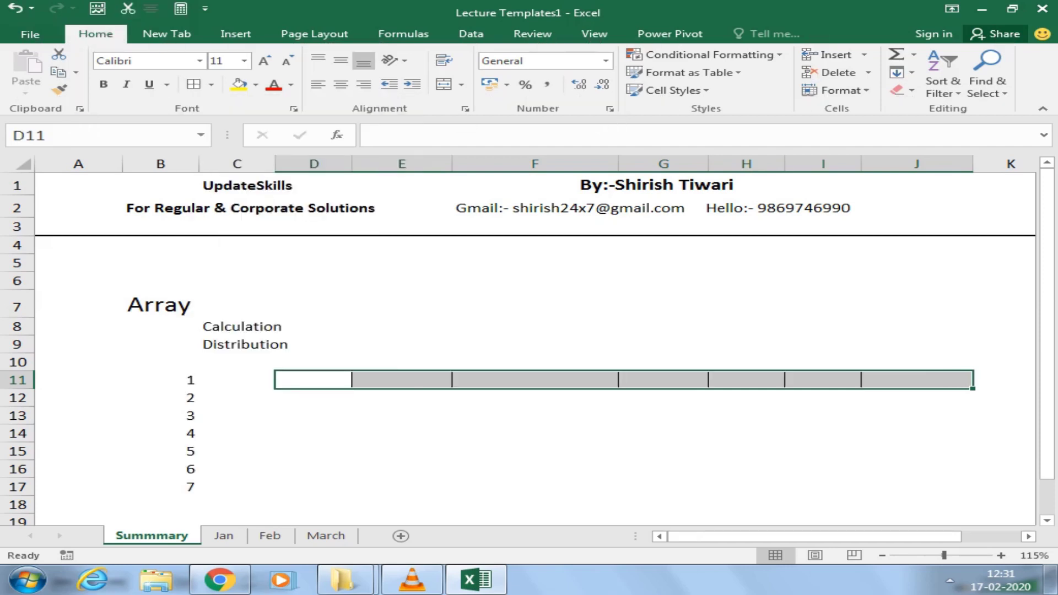
# - Enter the array constant ={1,2,3,4,5,6,7} across D11:J11 with Ctrl+Shift+Enter
pyautogui.write('={')
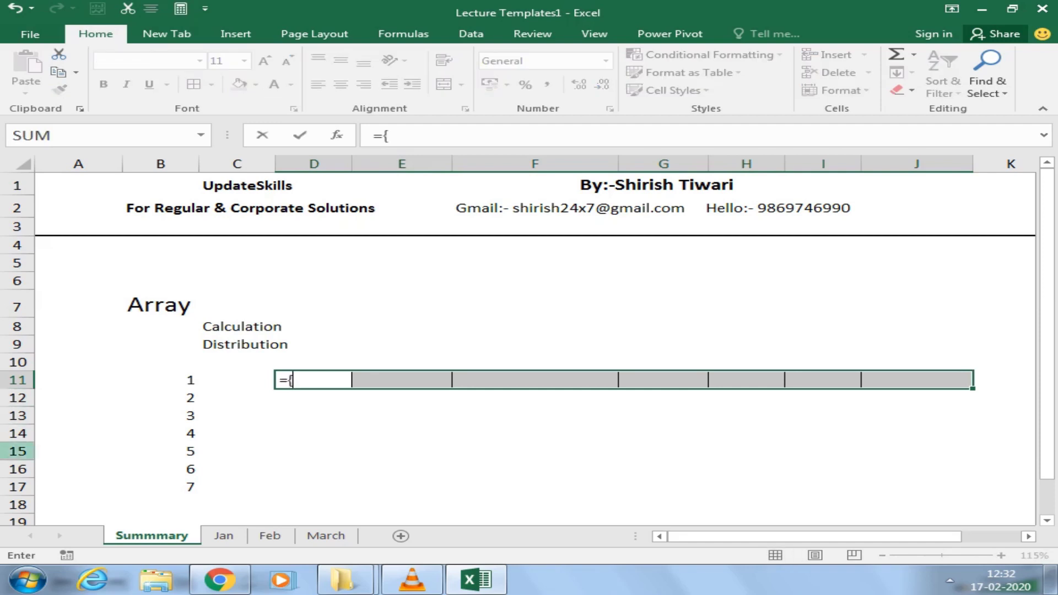
pyautogui.write('1,2,3,4,5')
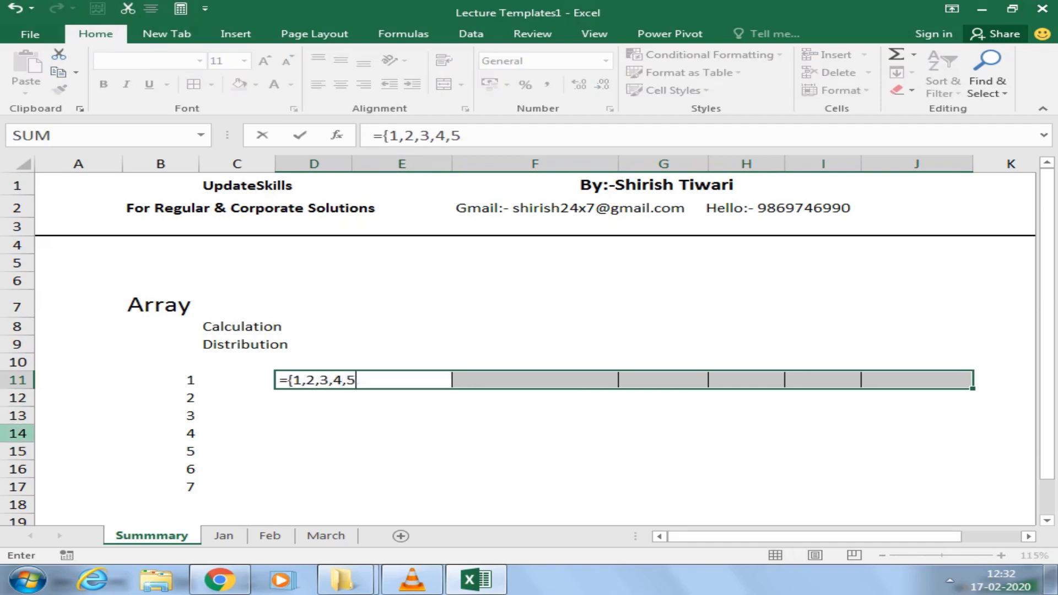
pyautogui.write(',56')
pyautogui.press('BackSpace')
pyautogui.press('BackSpace')
pyautogui.write('6k')
pyautogui.press('BackSpace')
pyautogui.write(',7')
pyautogui.write('}')
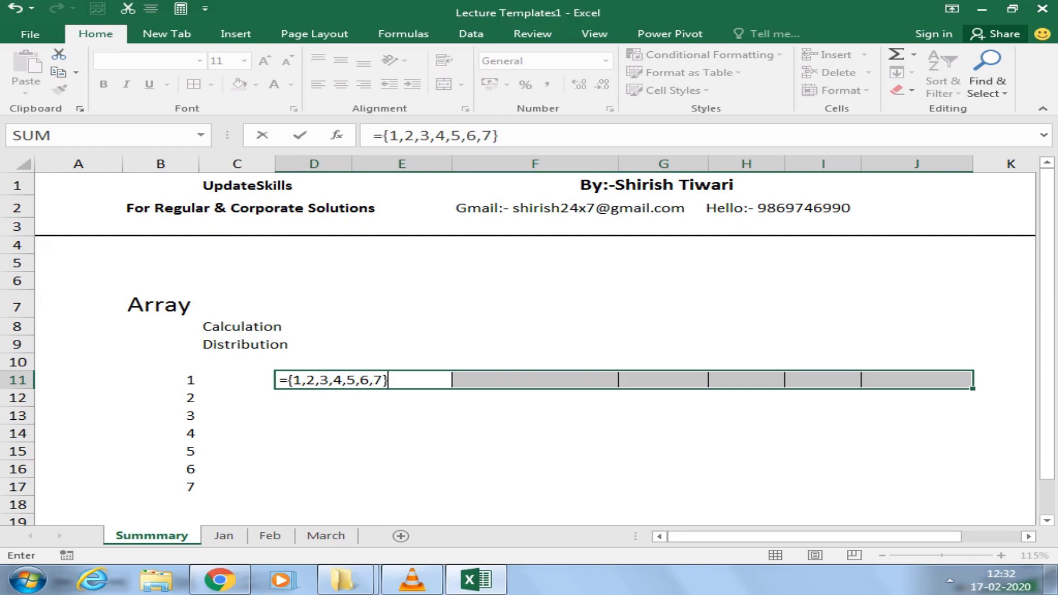
pyautogui.hotkey('ctrl', 'shift', 'Return')
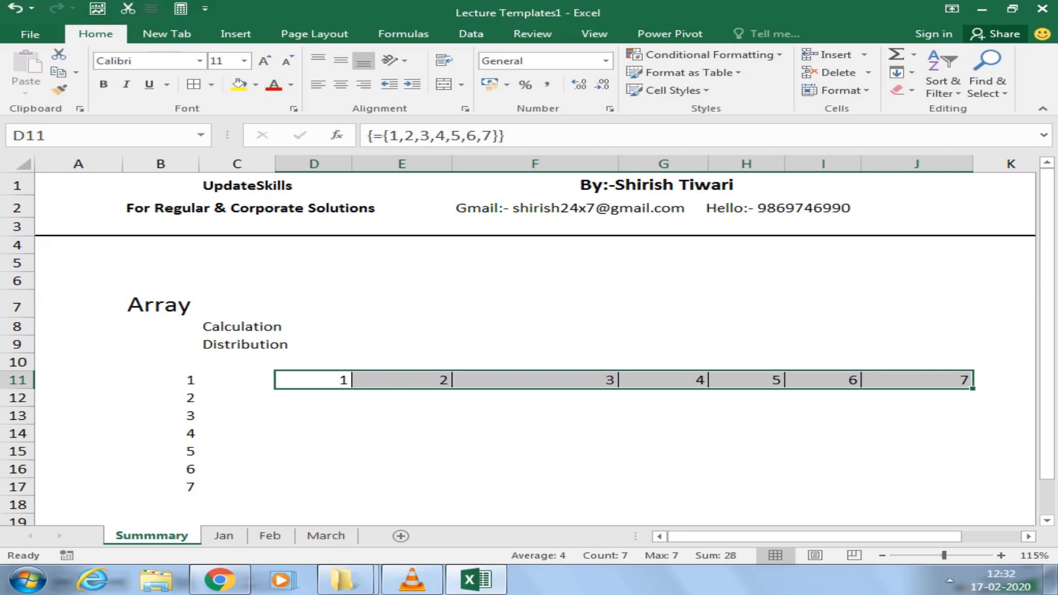
pyautogui.scroll(-1, 529, 342)
# - Add the headers Name in D14 and collection in E14
pyautogui.click(314, 370)
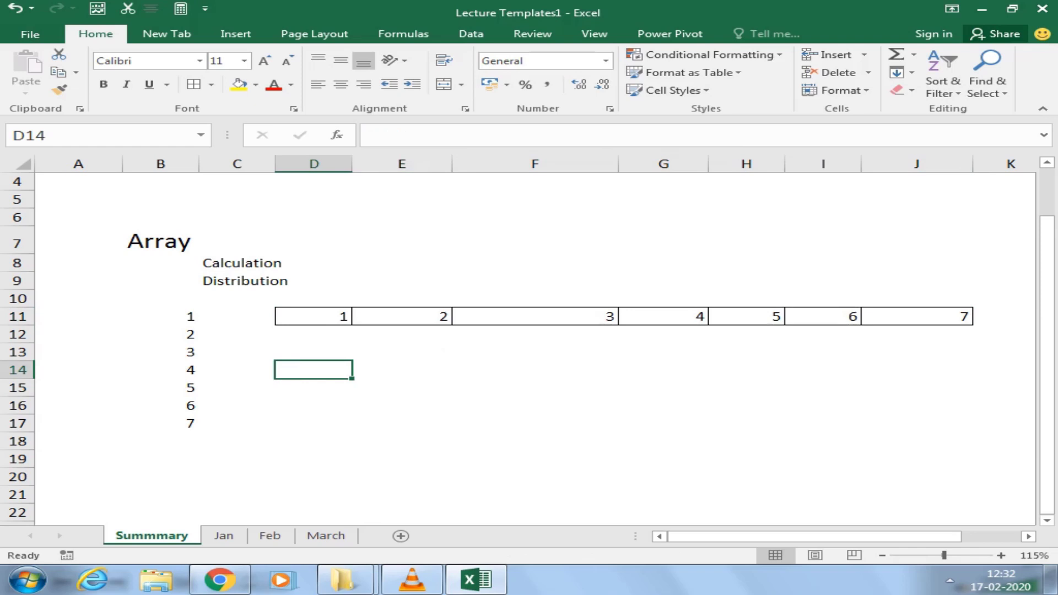
pyautogui.write('Name')
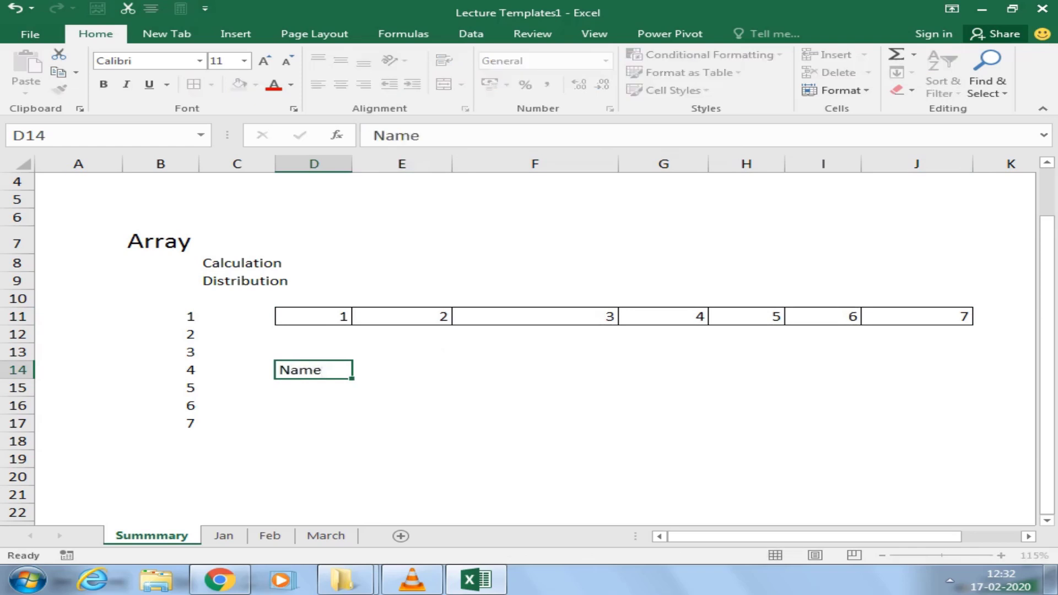
pyautogui.press('Tab')
pyautogui.write('collefc')
pyautogui.press('BackSpace')
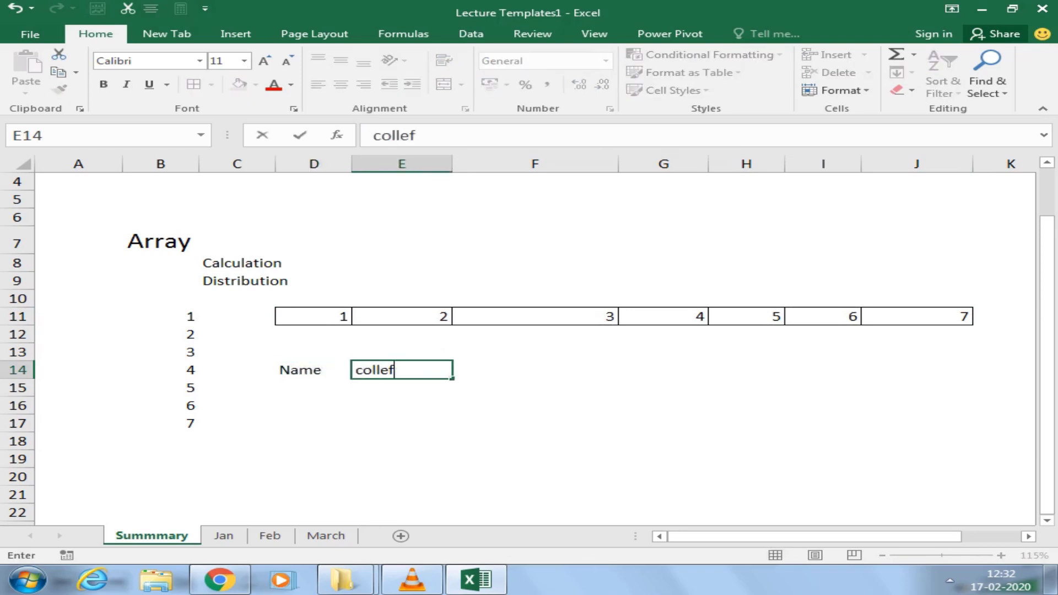
pyautogui.press('BackSpace')
pyautogui.write('ction')
pyautogui.press('Return')
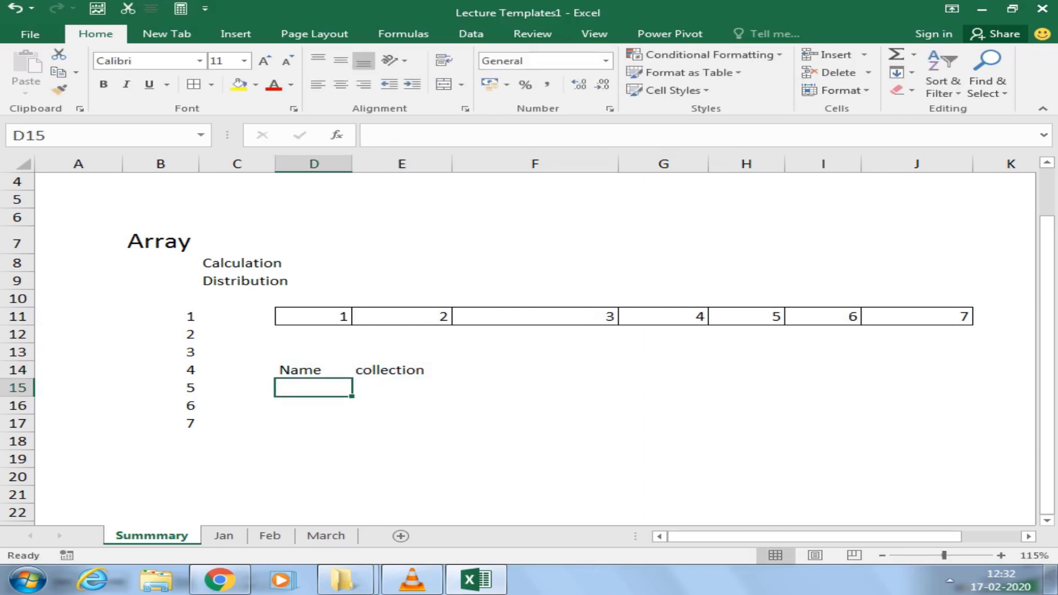
# - Enter three names with collections 250, 150 and 650 in rows 15–17
pyautogui.write('sim')
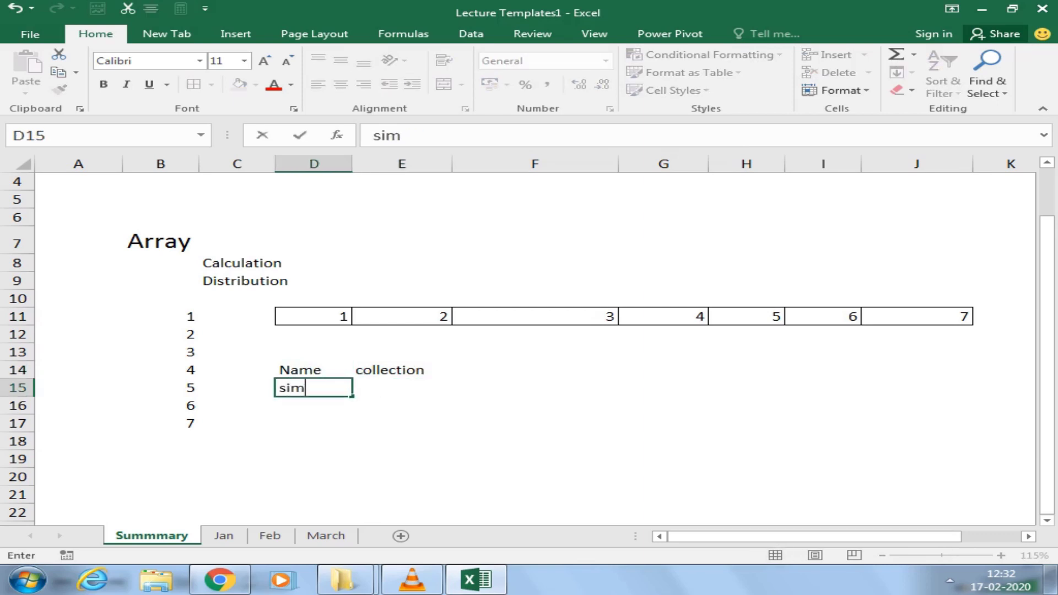
pyautogui.write('ran')
pyautogui.press('Tab')
pyautogui.write('250')
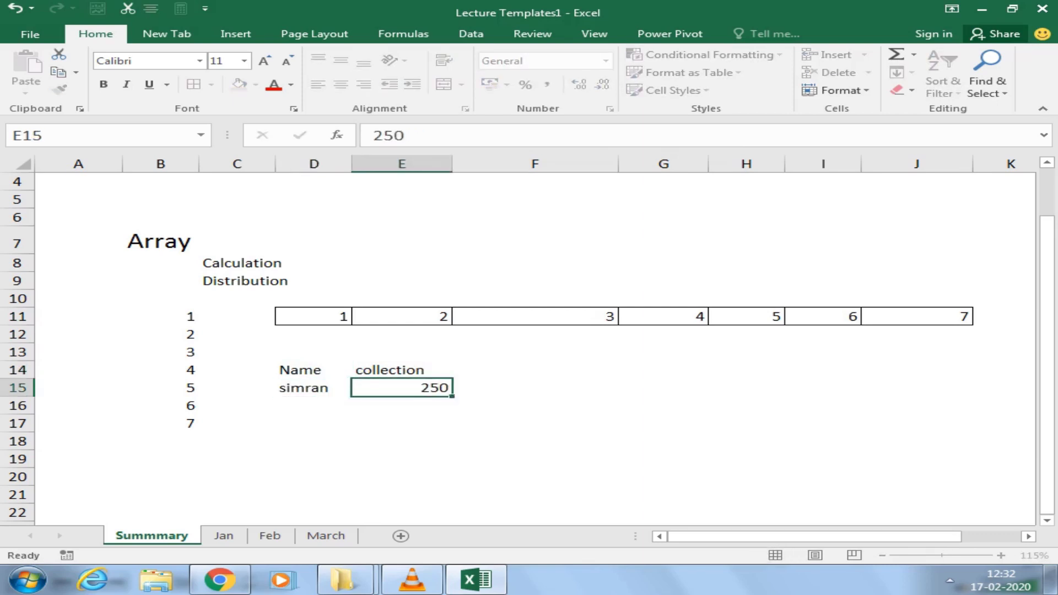
pyautogui.press('Return')
pyautogui.write('shyam')
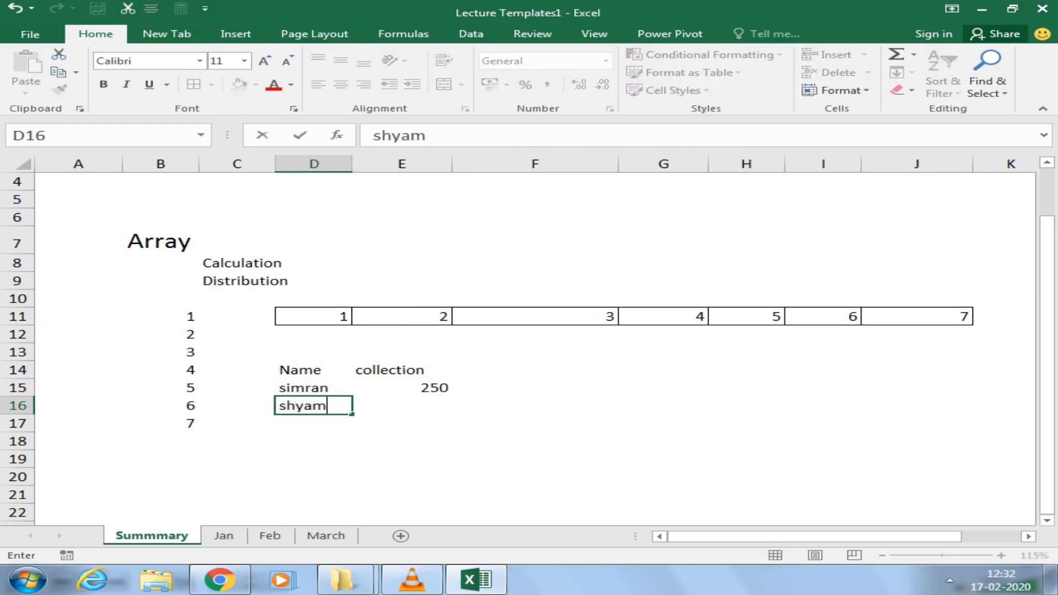
pyautogui.press('Tab')
pyautogui.write('150')
pyautogui.press('Return')
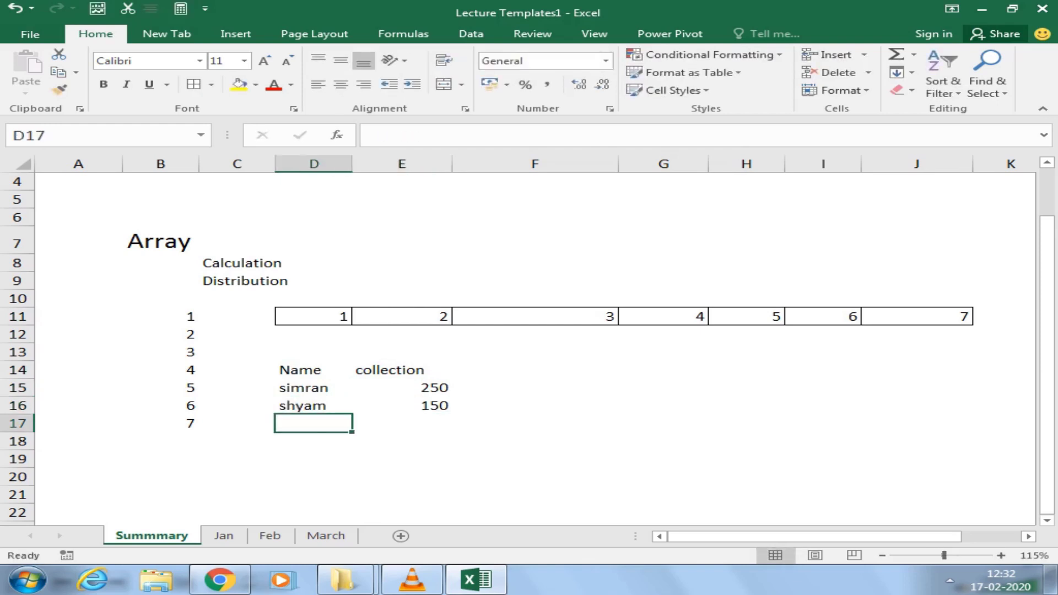
pyautogui.write('girish')
pyautogui.press('Tab')
pyautogui.write('65')
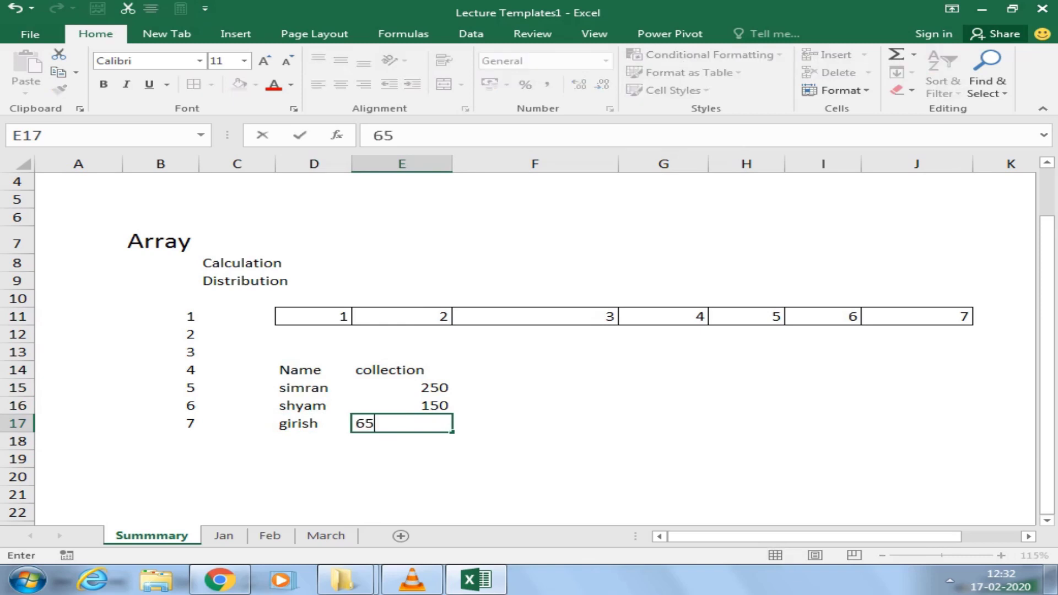
pyautogui.write('0')
pyautogui.click(535, 441)
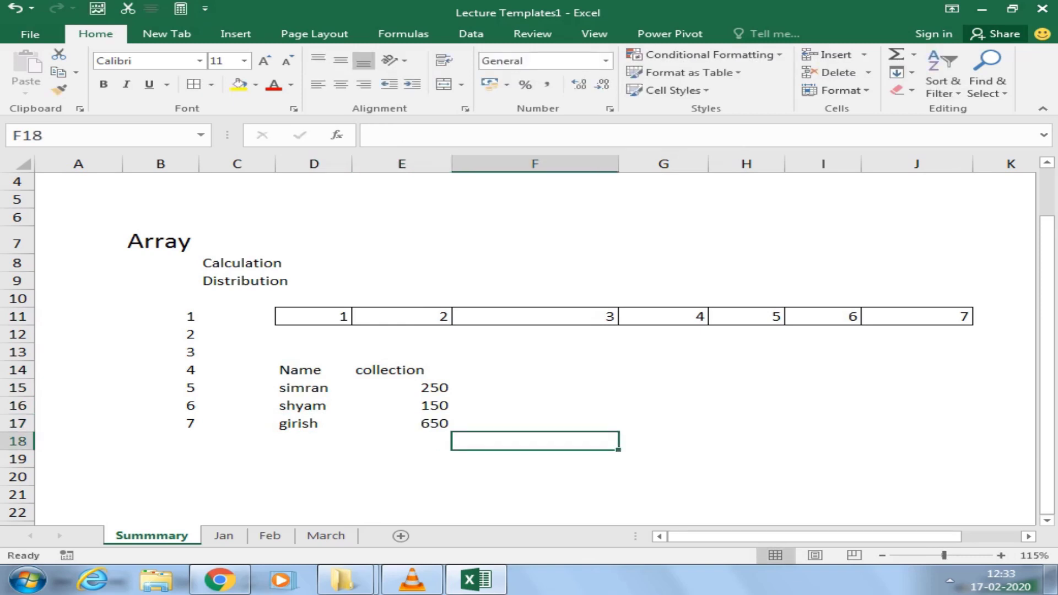
pyautogui.click(313, 370)
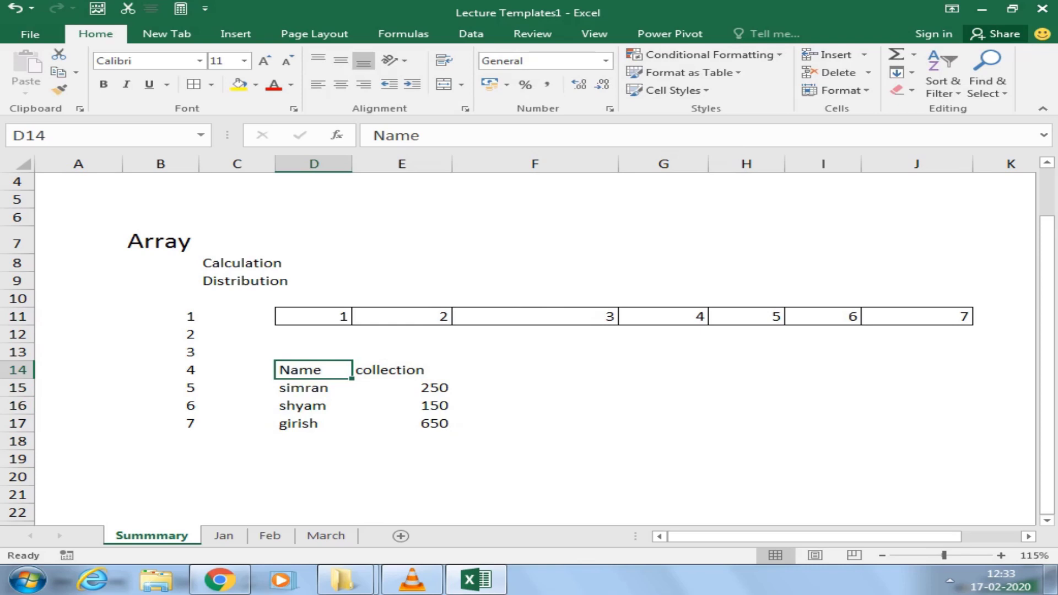
# - Select the whole table range D14:E17
pyautogui.hotkey('shift', 'Right')
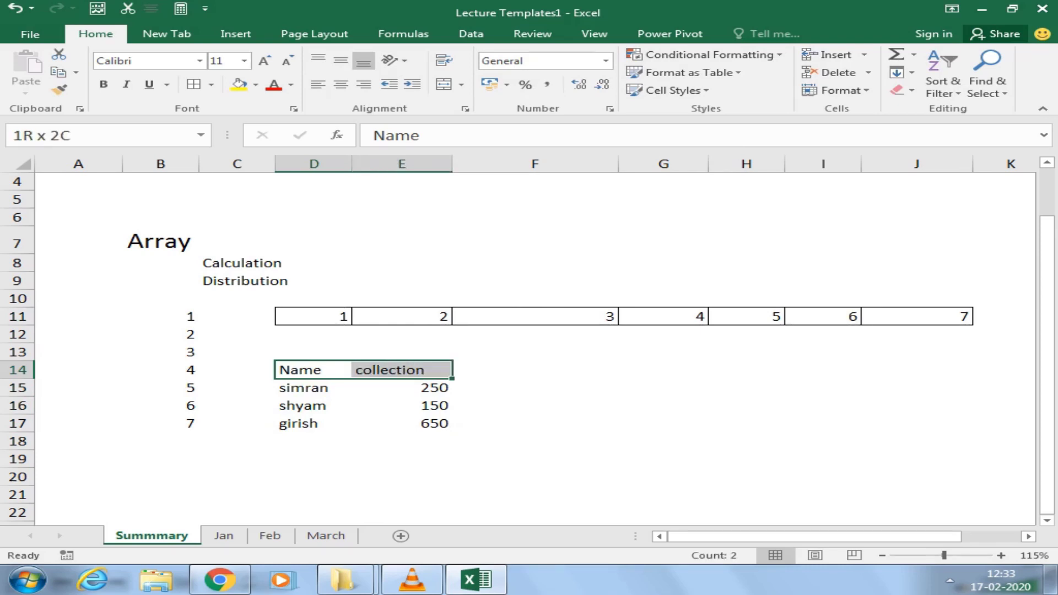
pyautogui.hotkey('shift', 'Left')
pyautogui.hotkey('shift', 'Right')
pyautogui.hotkey('shift', 'Down')
pyautogui.hotkey('shift', 'Left')
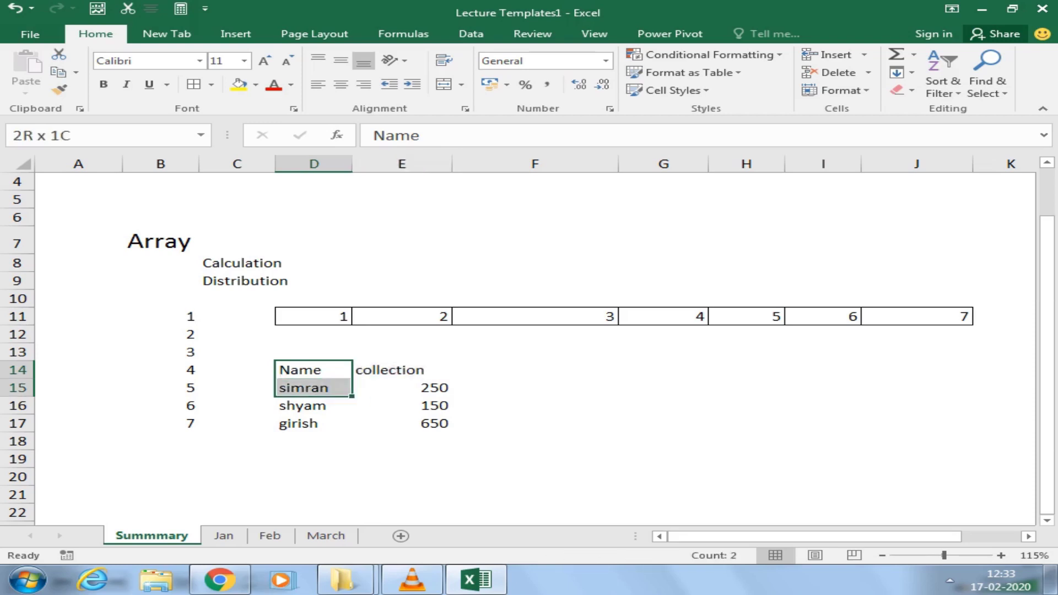
pyautogui.hotkey('shift', 'Right')
pyautogui.hotkey('shift', 'Down')
pyautogui.hotkey('shift', 'Left')
pyautogui.hotkey('shift', 'Right')
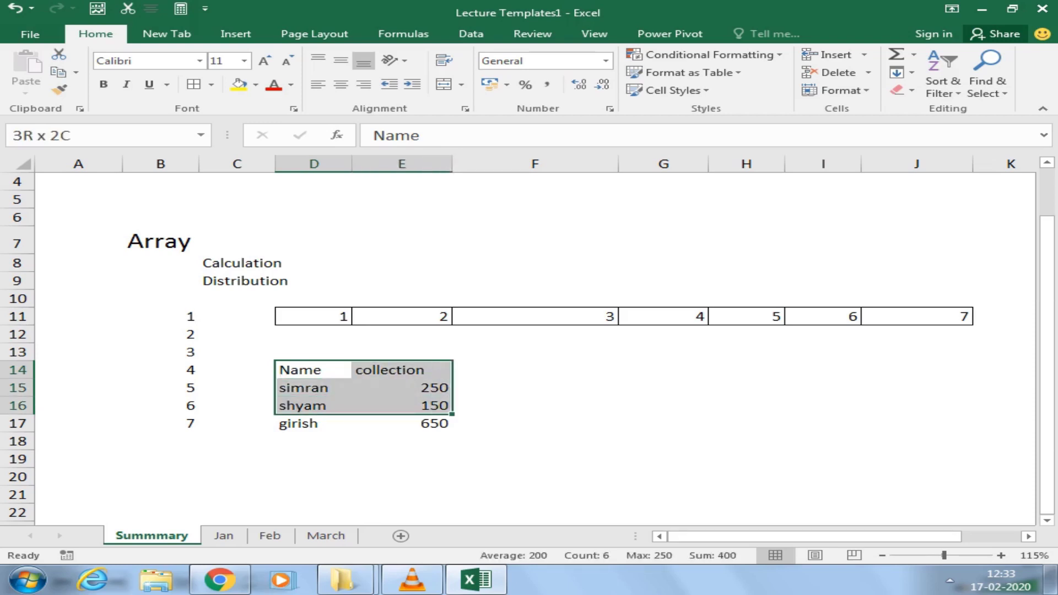
pyautogui.hotkey('shift', 'Left')
pyautogui.hotkey('shift', 'Down')
pyautogui.hotkey('shift', 'Right')
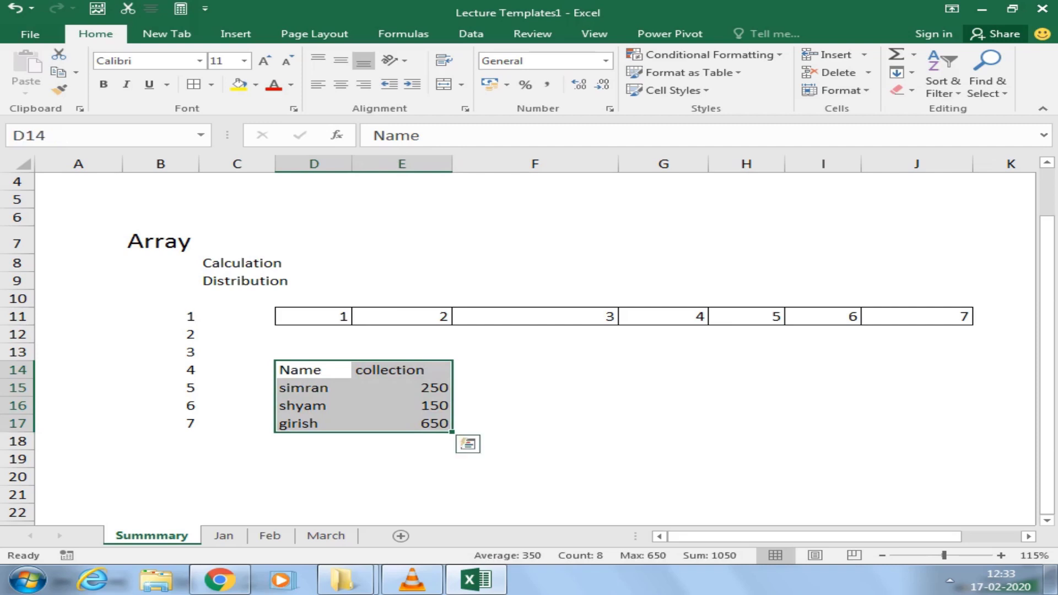
# - Apply All Borders to the table D14:E17
pyautogui.press('alt')
pyautogui.press('h')
pyautogui.press('b')
pyautogui.press('a')
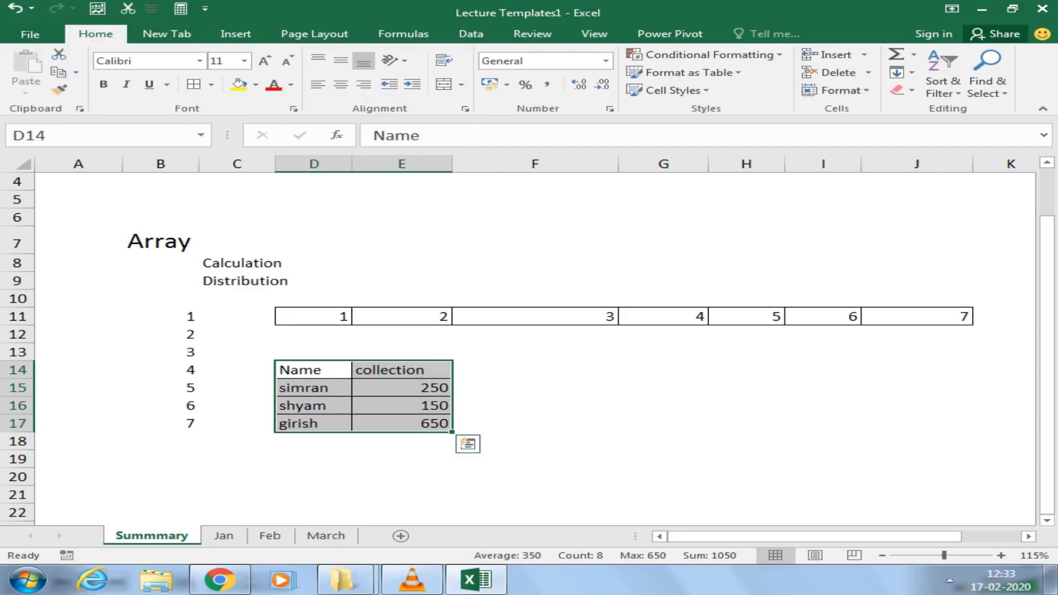
# - Select the empty block D19:E22 for the new array
pyautogui.click(535, 370)
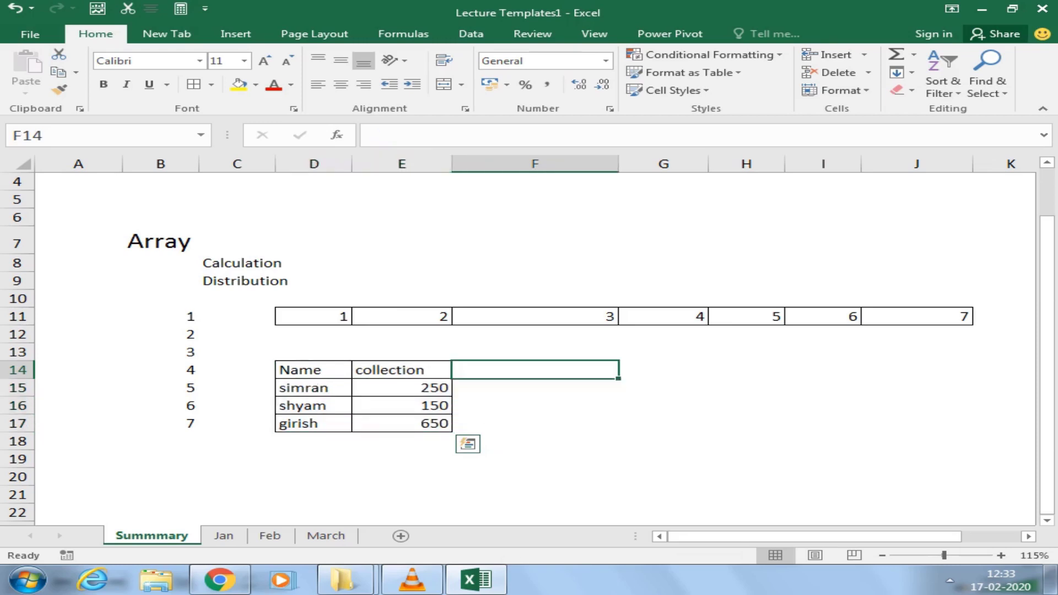
pyautogui.moveTo(313, 458)
pyautogui.mouseDown()
pyautogui.moveTo(402, 477)
pyautogui.moveTo(402, 513)
pyautogui.mouseUp()
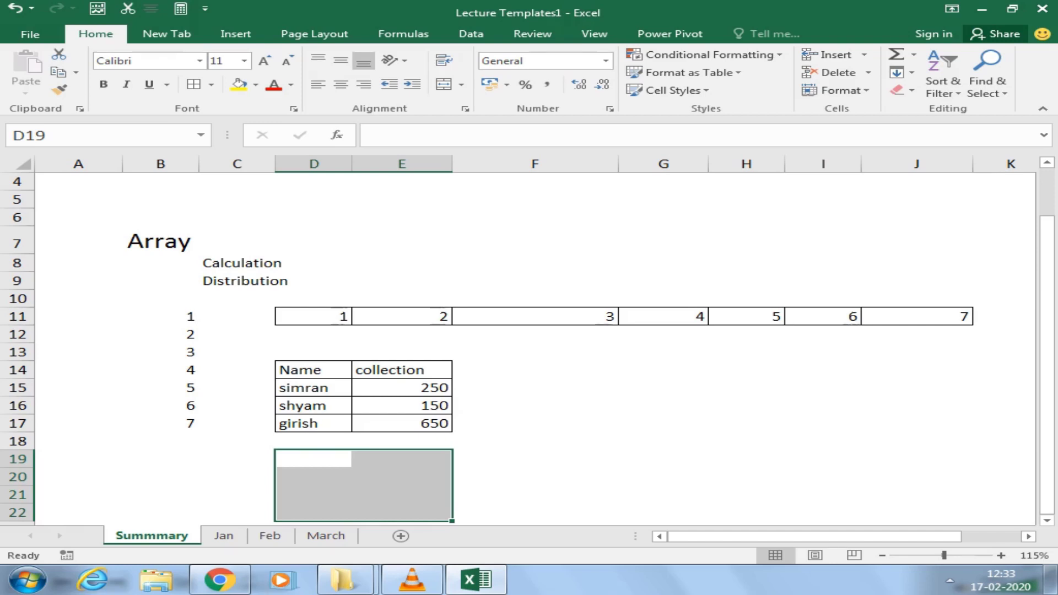
# - Enter a 2D array constant with Name/Collection headers and three names (250, 150, 650) in D19:E22
pyautogui.write('=')
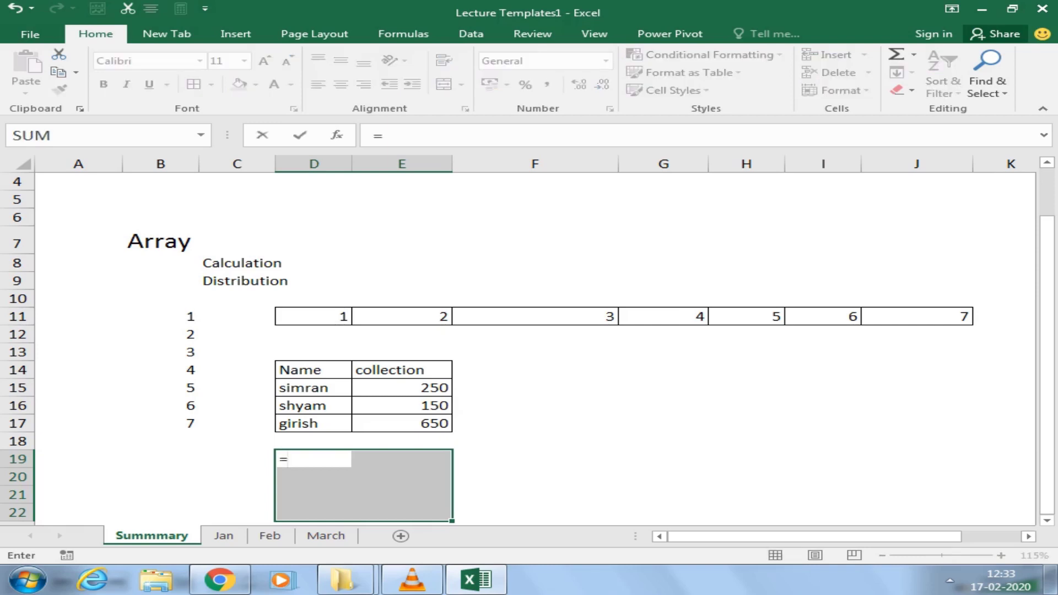
pyautogui.write('{')
pyautogui.write('"Name')
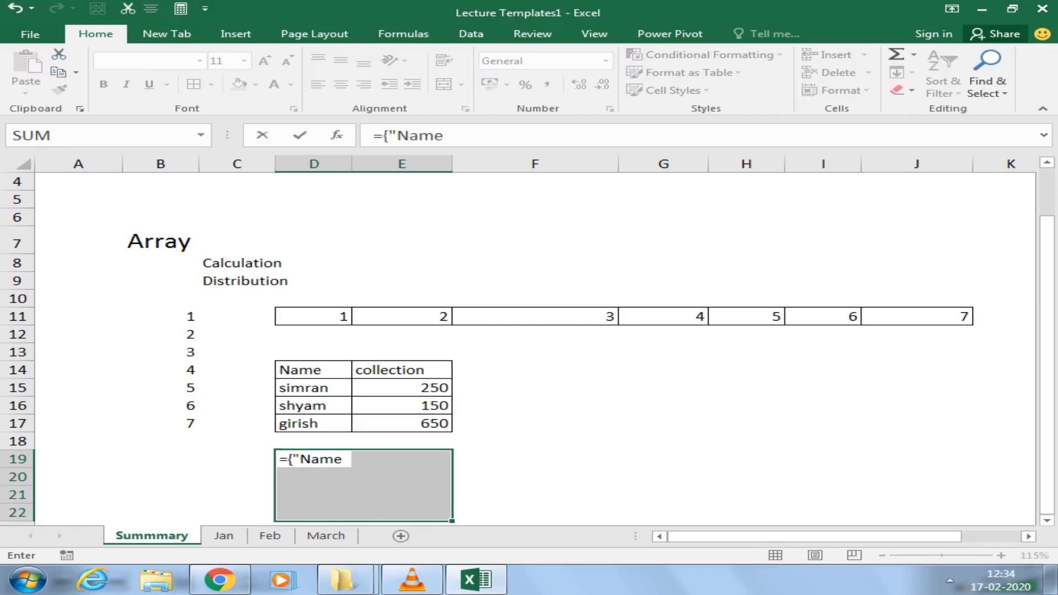
pyautogui.write('"')
pyautogui.write(',')
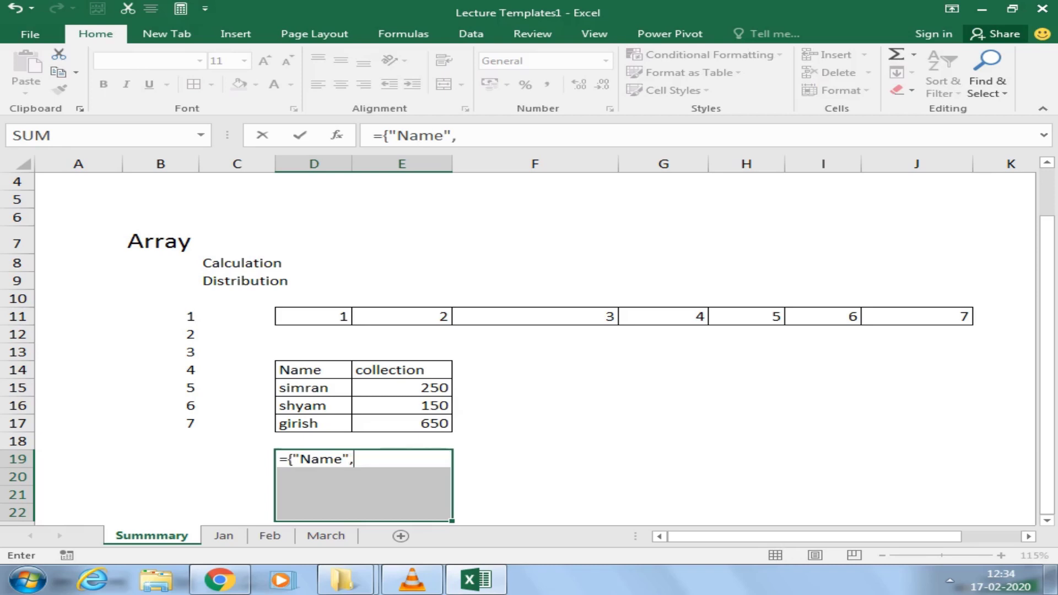
pyautogui.write('"')
pyautogui.write('Collection')
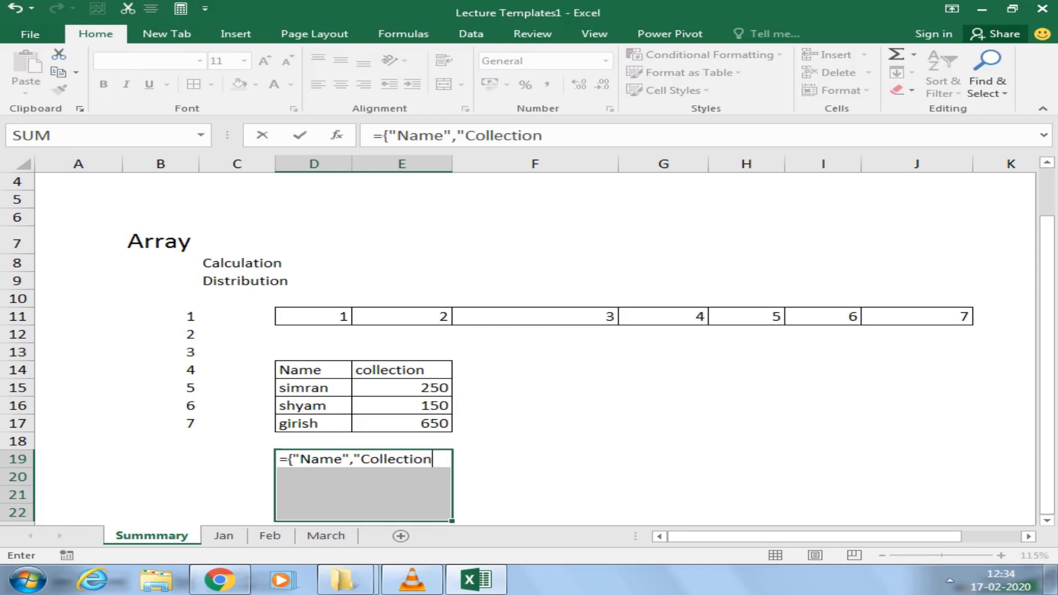
pyautogui.write('"')
pyautogui.write(';')
pyautogui.write('"')
pyautogui.write('sim')
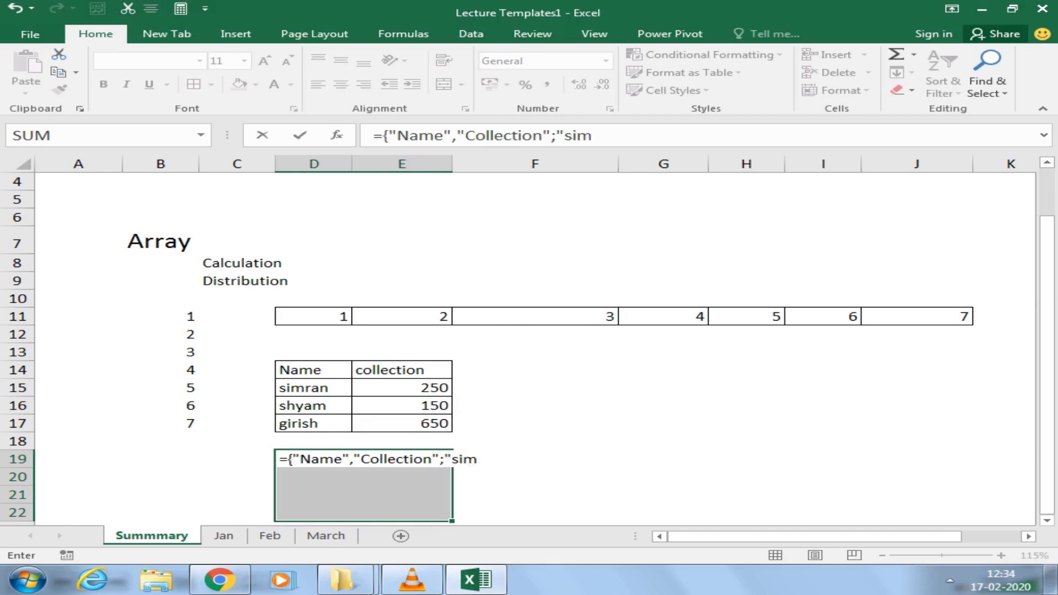
pyautogui.write('ran"')
pyautogui.write(',2')
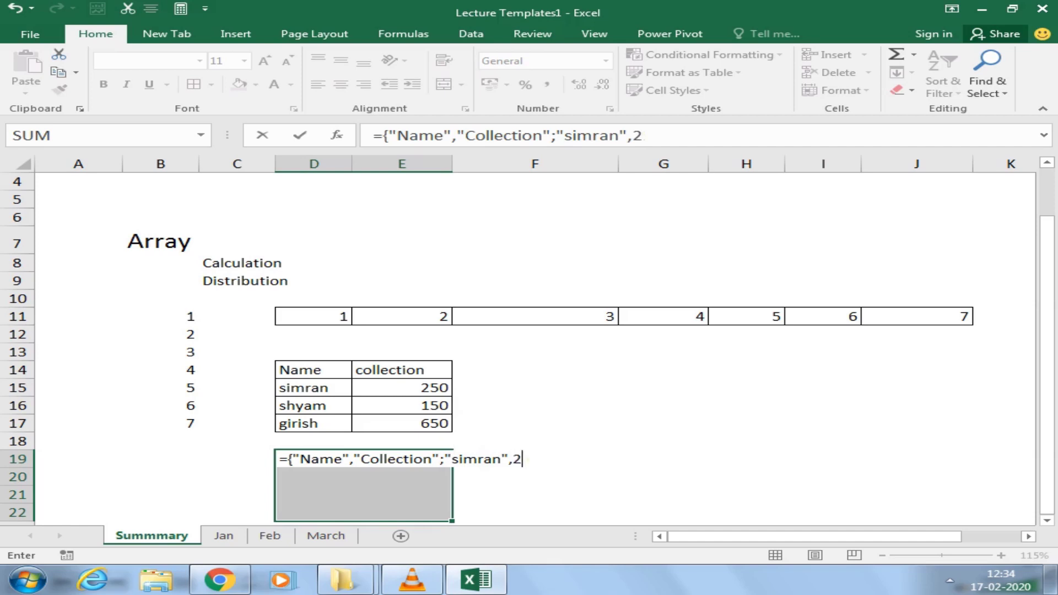
pyautogui.write('50')
pyautogui.write(';')
pyautogui.write('"')
pyautogui.write('shyam')
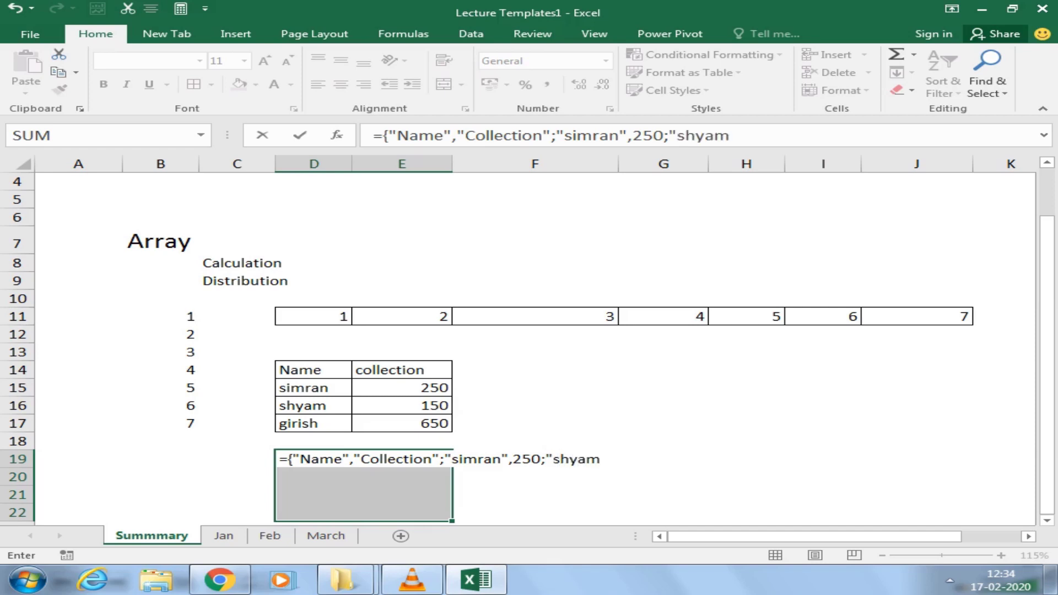
pyautogui.write('",1')
pyautogui.write('50')
pyautogui.write(';"')
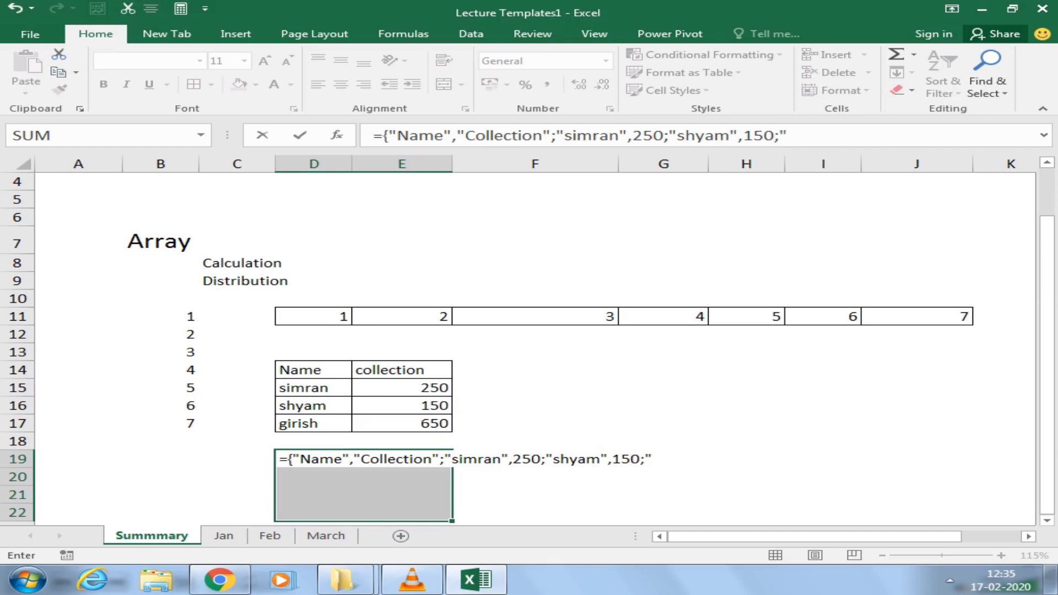
pyautogui.write('girish')
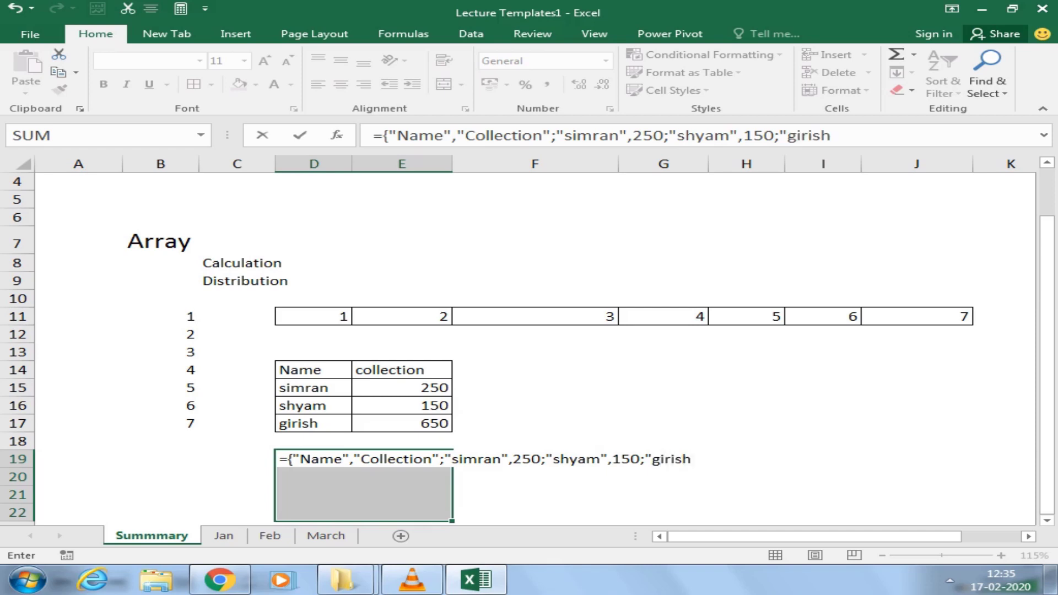
pyautogui.write('",')
pyautogui.write('650')
pyautogui.write('}')
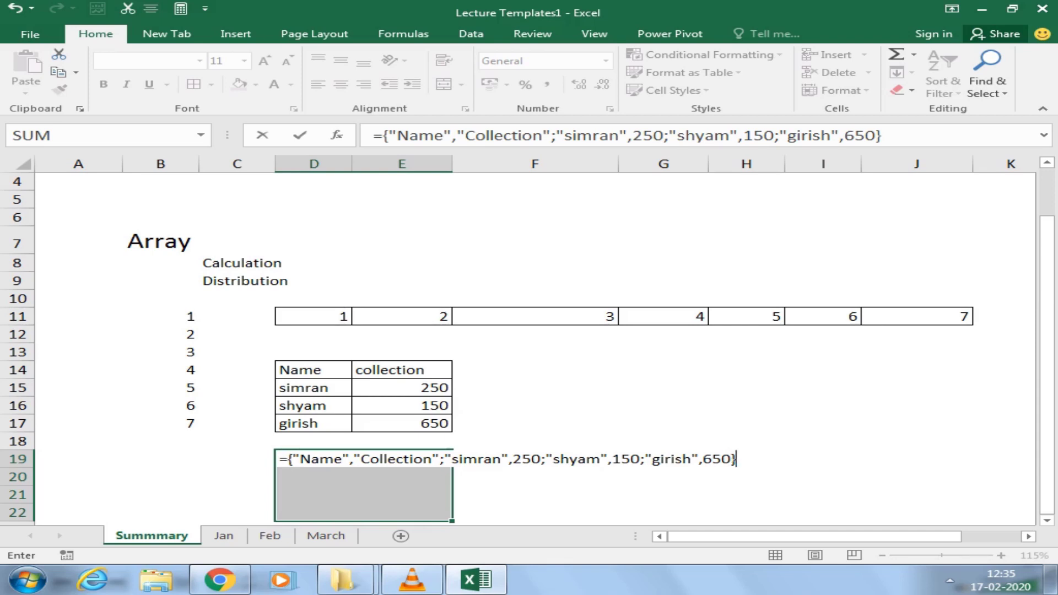
pyautogui.hotkey('ctrl', 'shift', 'Return')
pyautogui.press('alt')
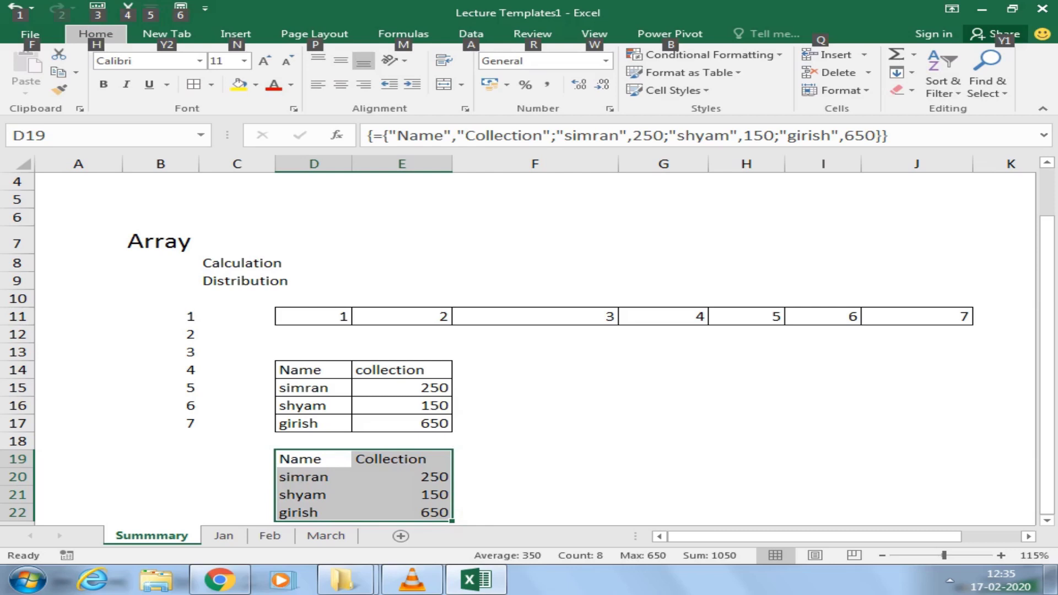
pyautogui.press('alt')
# - Apply All Borders to the new array table D19:E22
pyautogui.write('hba')
pyautogui.press('Escape')
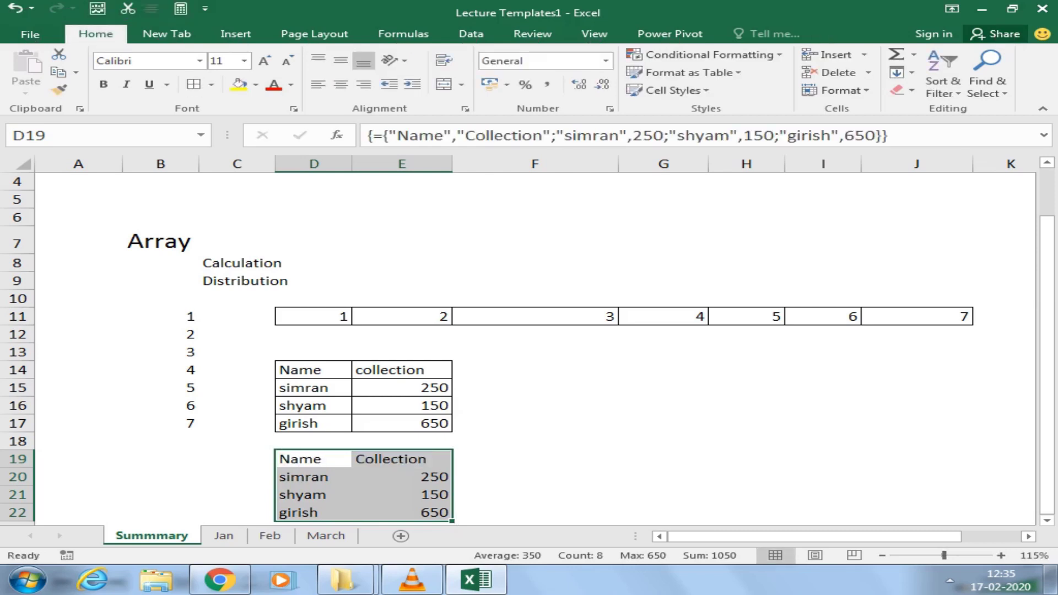
pyautogui.press('alt')
pyautogui.press('h')
pyautogui.press('b')
pyautogui.press('a')
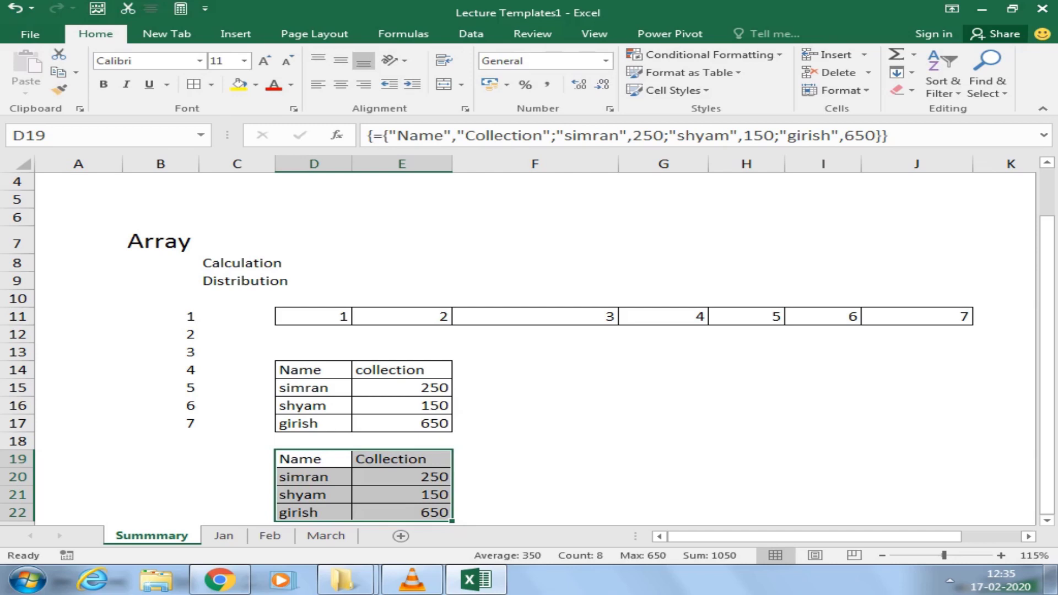
pyautogui.click(535, 477)
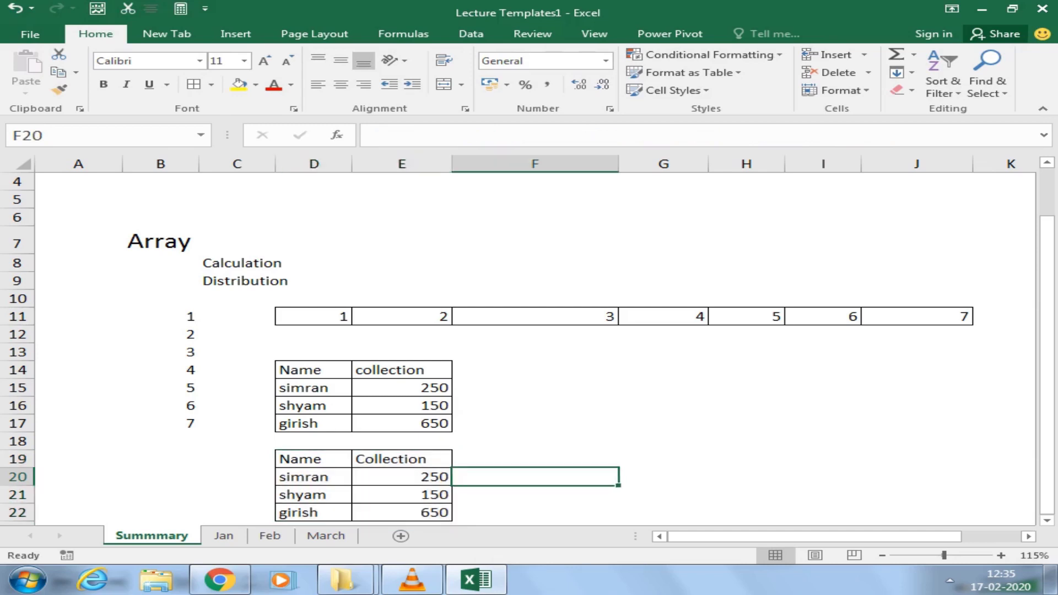
# - Make the Distribution label bold and give C9:E9 a light-grey fill
pyautogui.moveTo(314, 316); pyautogui.dragTo(915, 316)
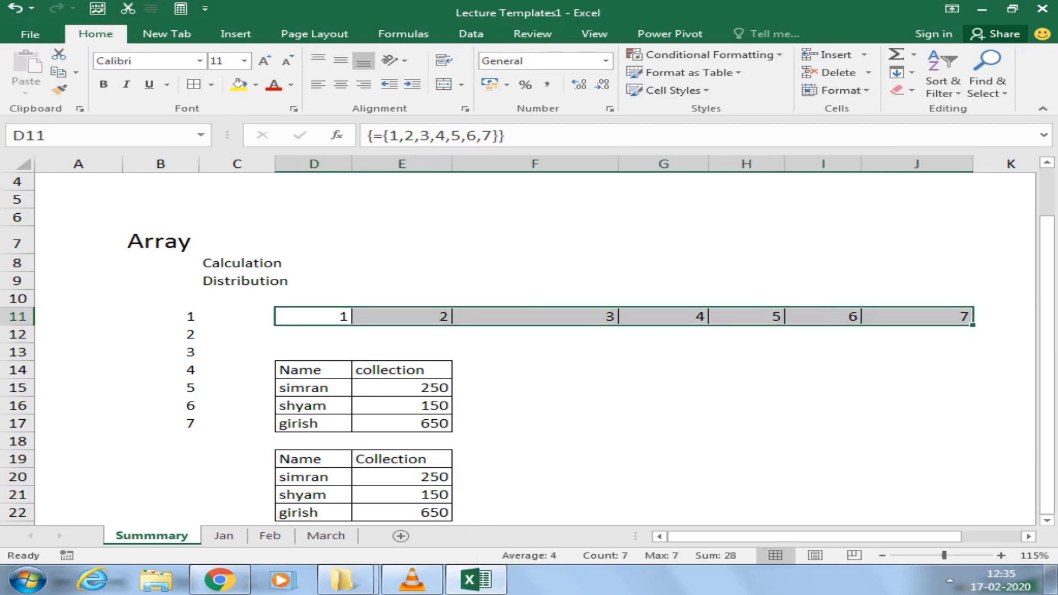
pyautogui.moveTo(237, 280); pyautogui.dragTo(402, 281)
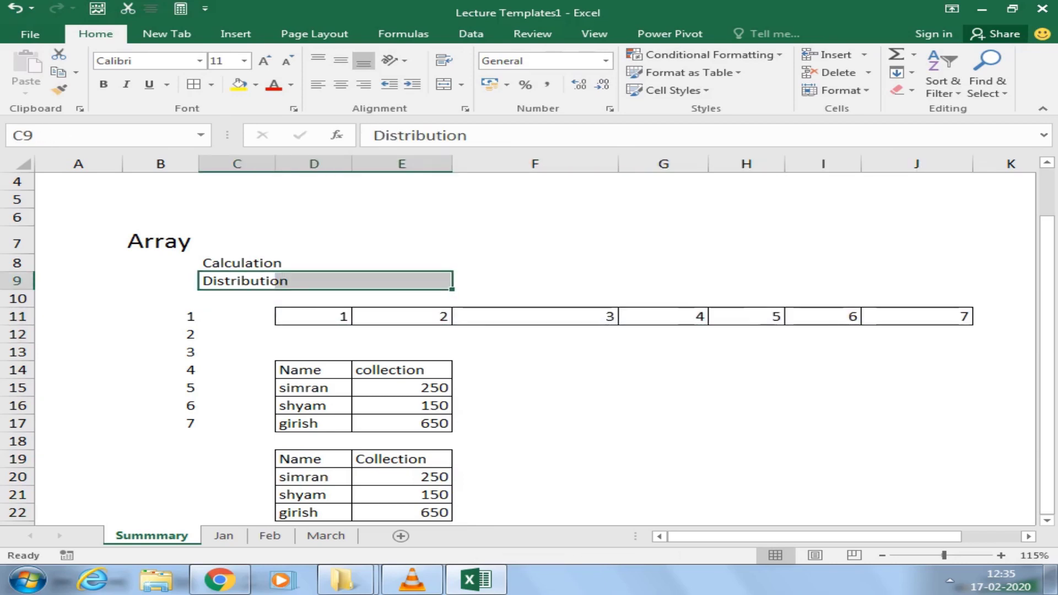
pyautogui.hotkey('ctrl', 'b')
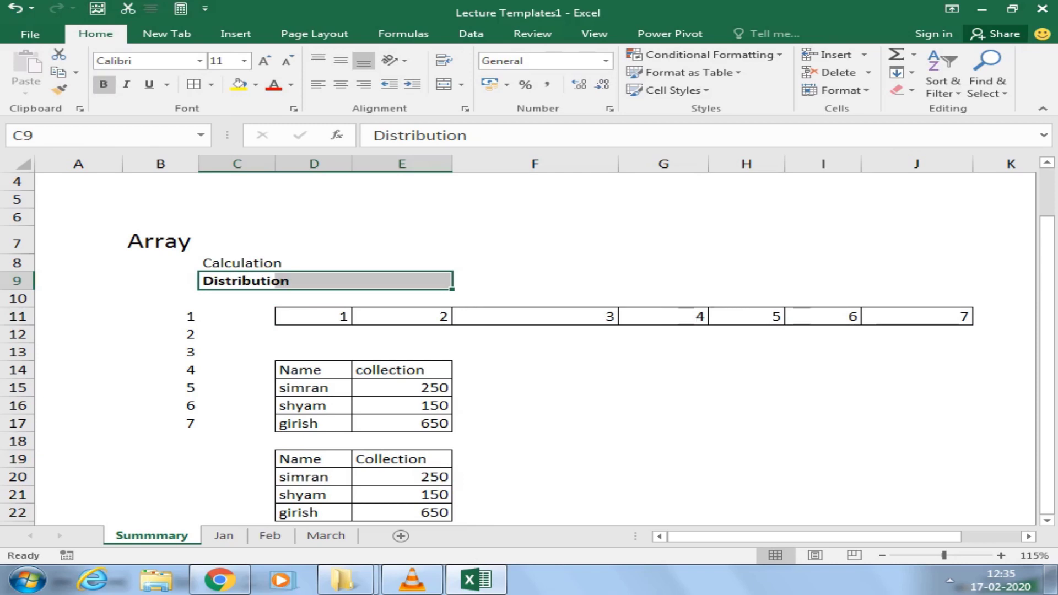
pyautogui.click(255, 84)
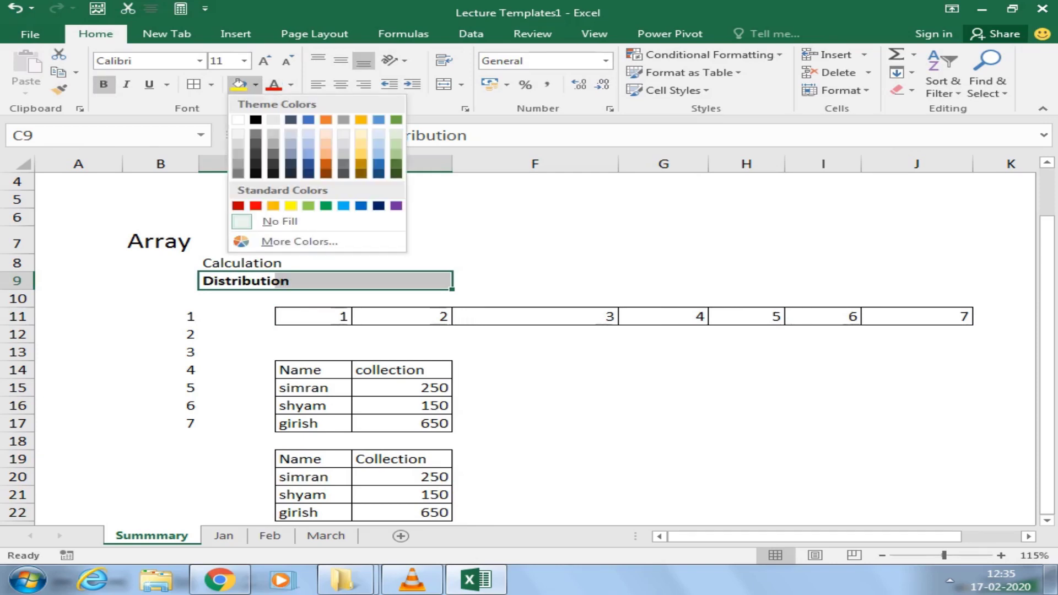
pyautogui.click(238, 144)
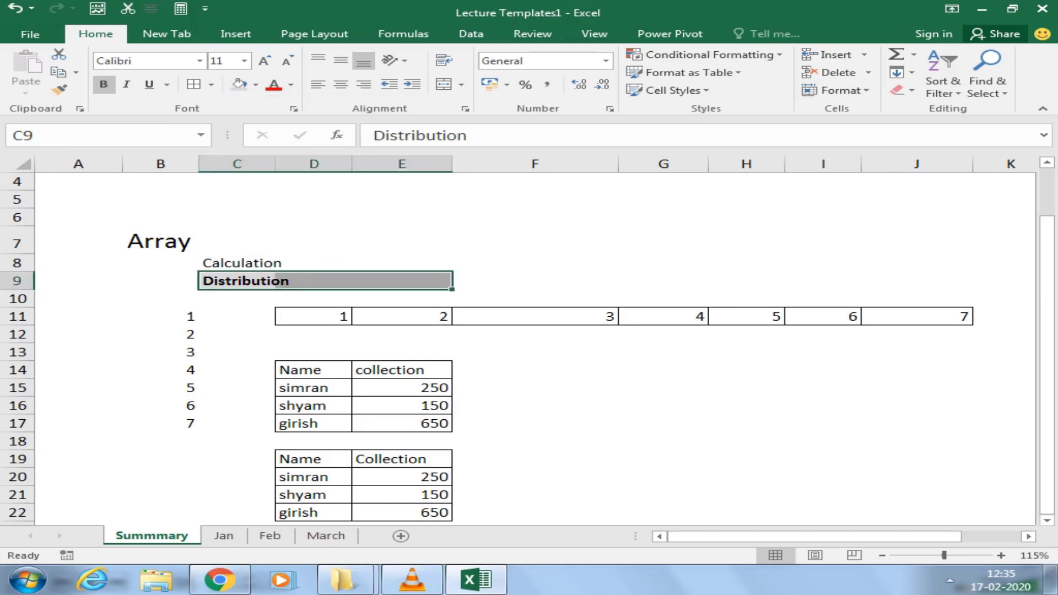
pyautogui.click(534, 240)
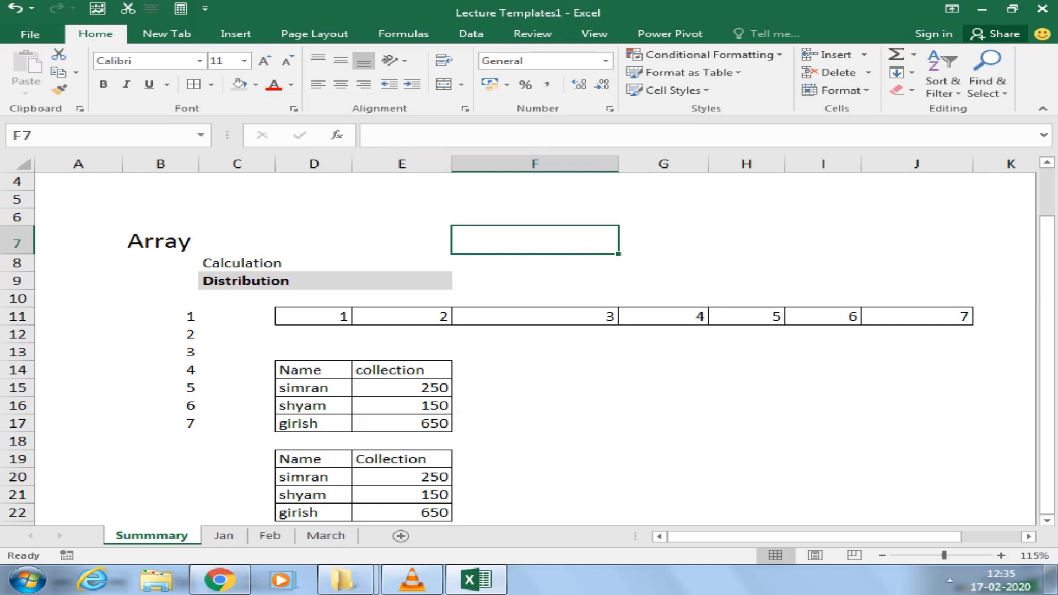
# - Add the headers Qty, Rate and Amount in B25:D25
pyautogui.scroll(-1, 535, 342)
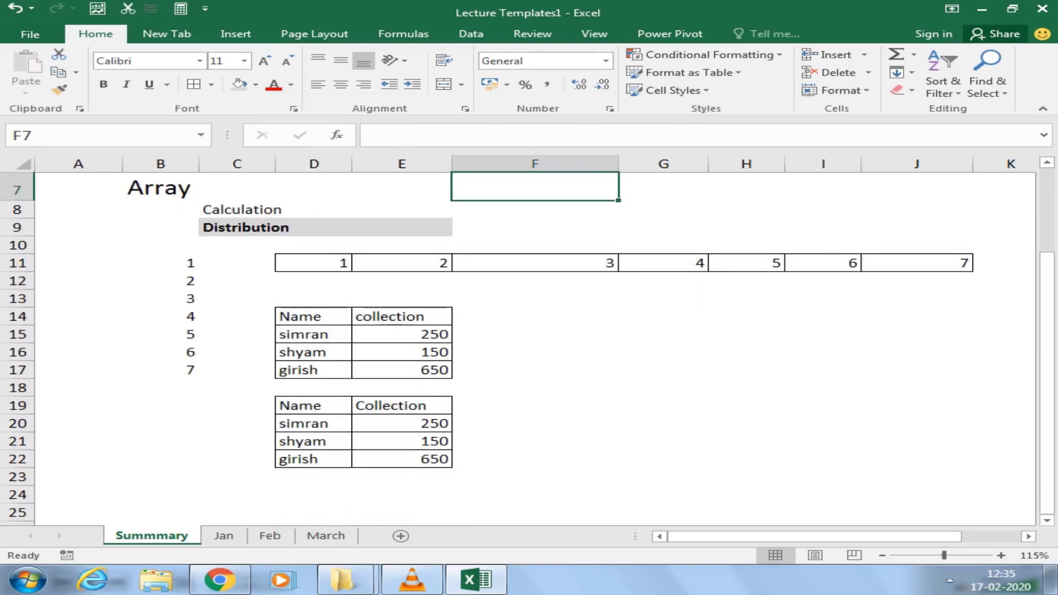
pyautogui.click(535, 334)
pyautogui.scroll(-1, 535, 335)
pyautogui.scroll(-2, 535, 334)
pyautogui.scroll(-2, 534, 334)
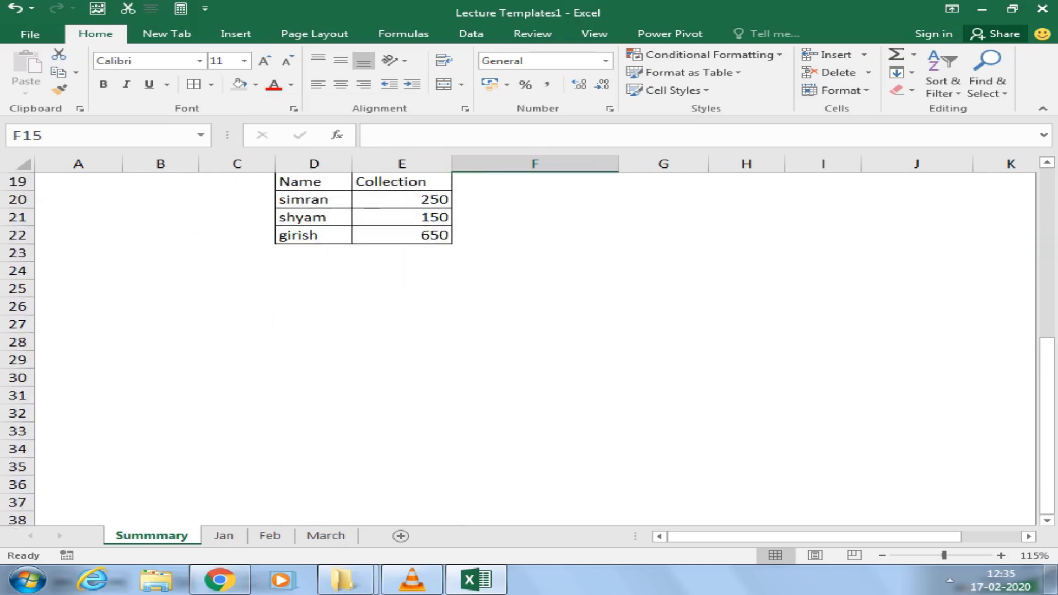
pyautogui.scroll(4, 534, 334)
pyautogui.scroll(-3, 535, 334)
pyautogui.scroll(-1, 534, 334)
pyautogui.click(160, 288)
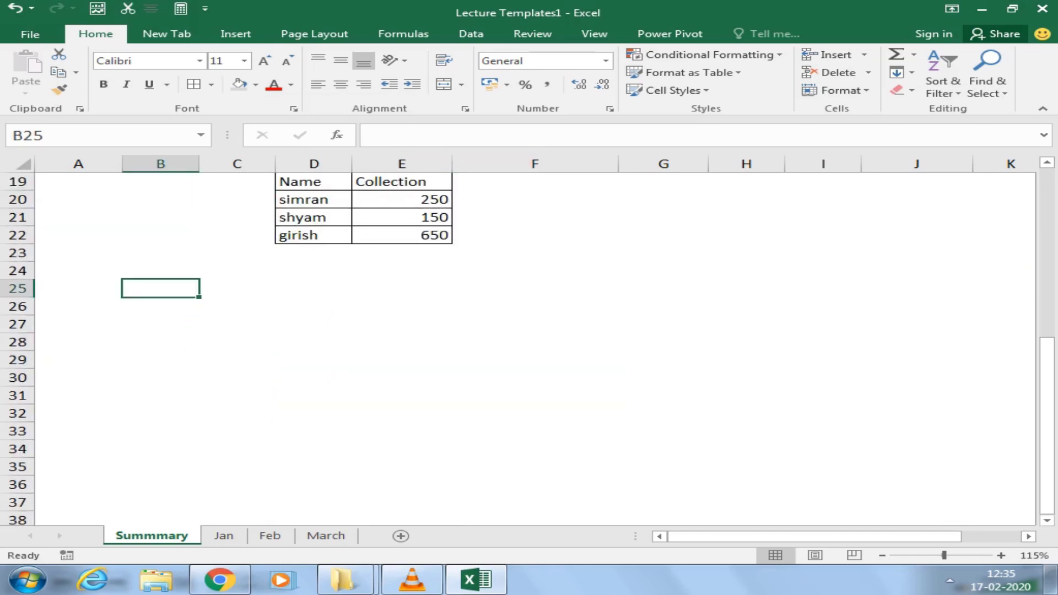
pyautogui.write('Qty')
pyautogui.press('Tab')
pyautogui.write('Rate')
pyautogui.press('Tab')
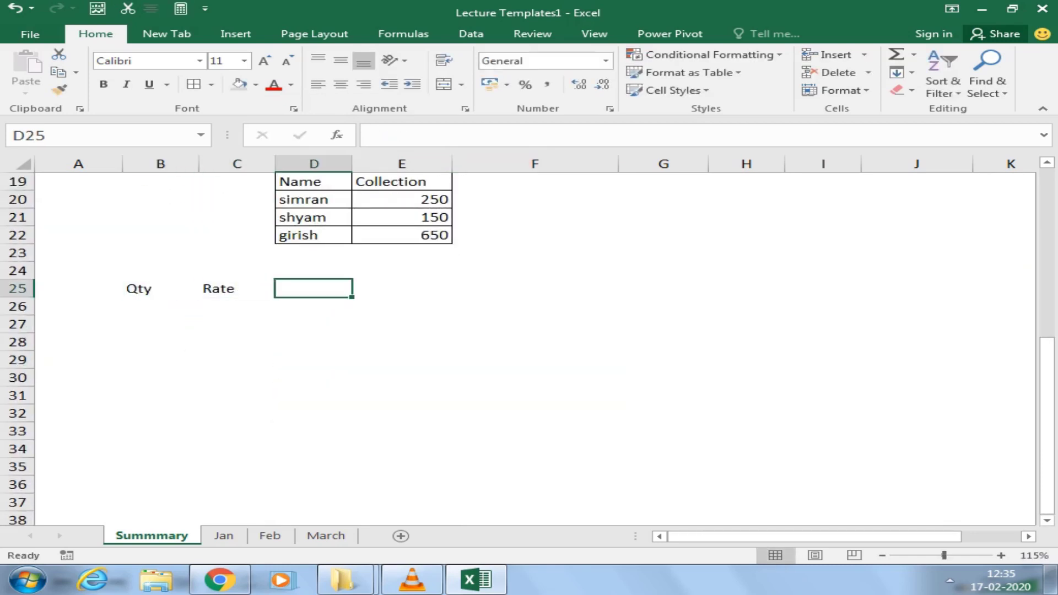
pyautogui.write('Amount')
pyautogui.press('Return')
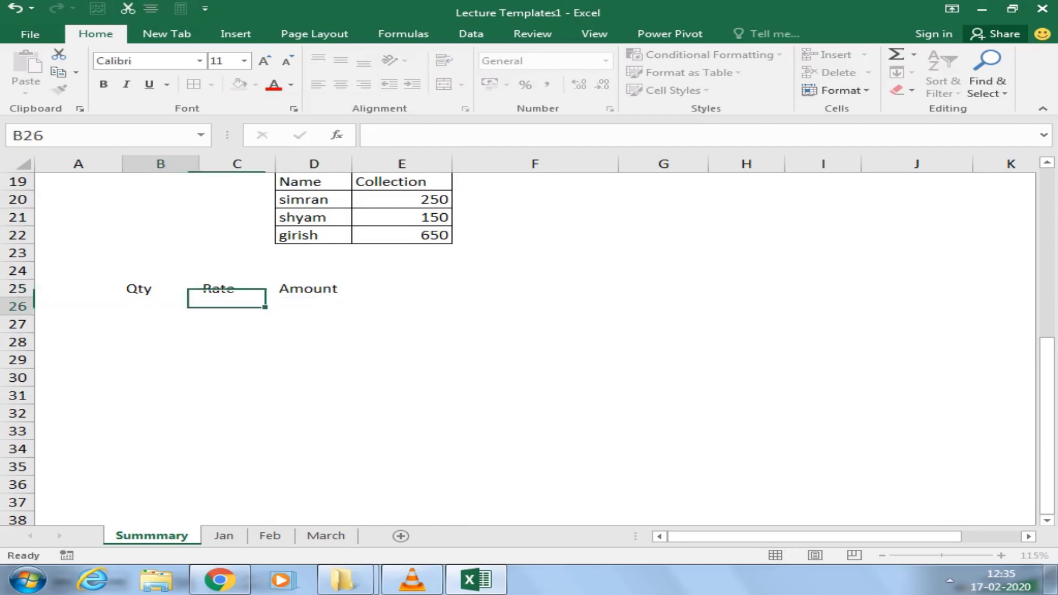
# - Type the quantities 1, 2, 3 and 5 down column B from B26
pyautogui.write('1')
pyautogui.press('Return')
pyautogui.write('2')
pyautogui.press('Return')
pyautogui.write('3')
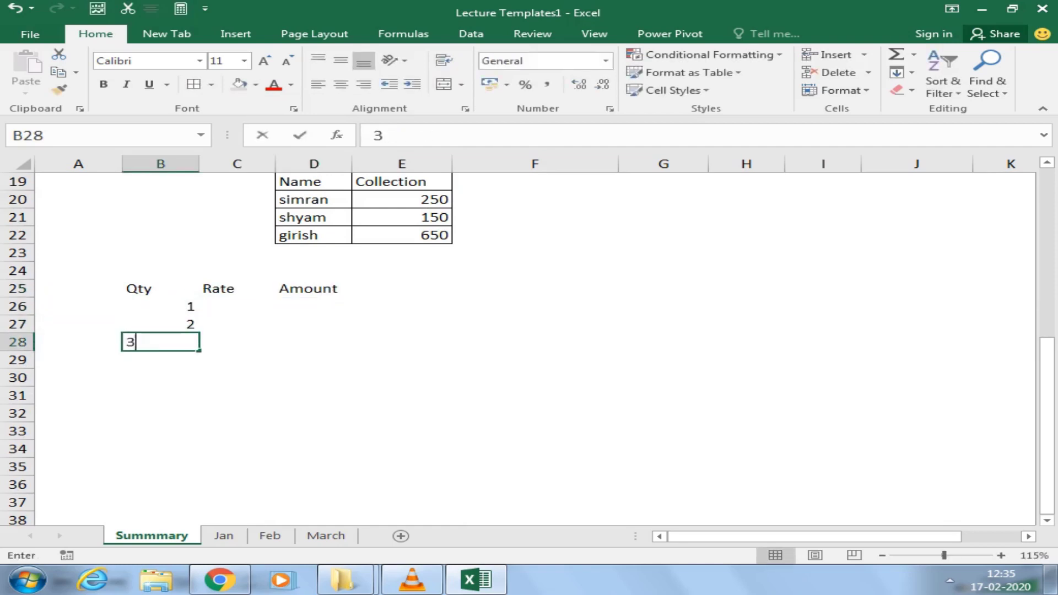
pyautogui.press('Return')
pyautogui.press('Return')
pyautogui.write('5')
# - Put a rate of 100 in C26 and fill it down the Rate column with Ctrl+D
pyautogui.press('Return')
pyautogui.click(237, 306)
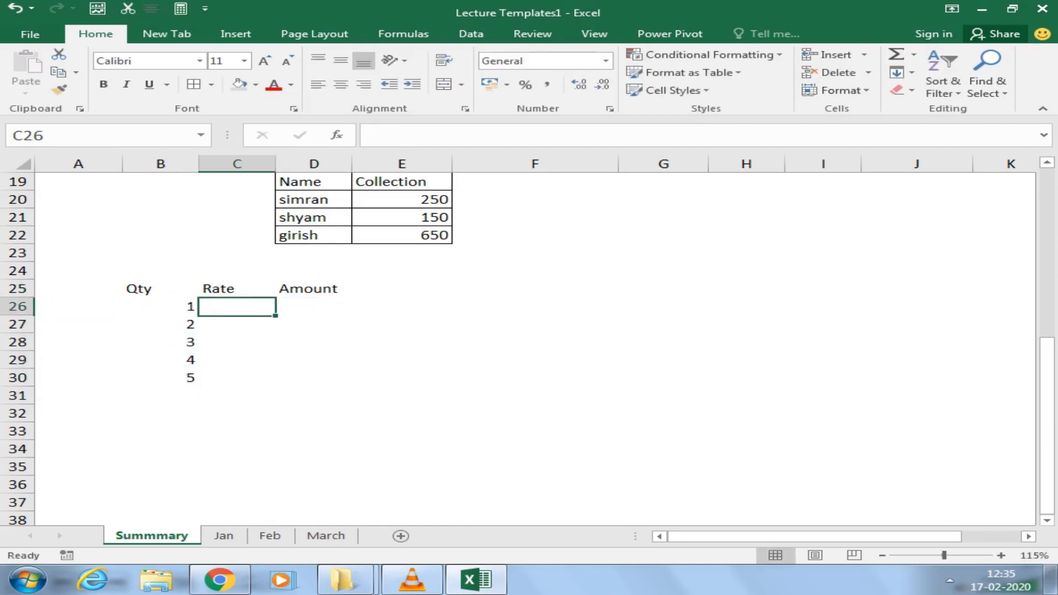
pyautogui.write('100')
pyautogui.press('Return')
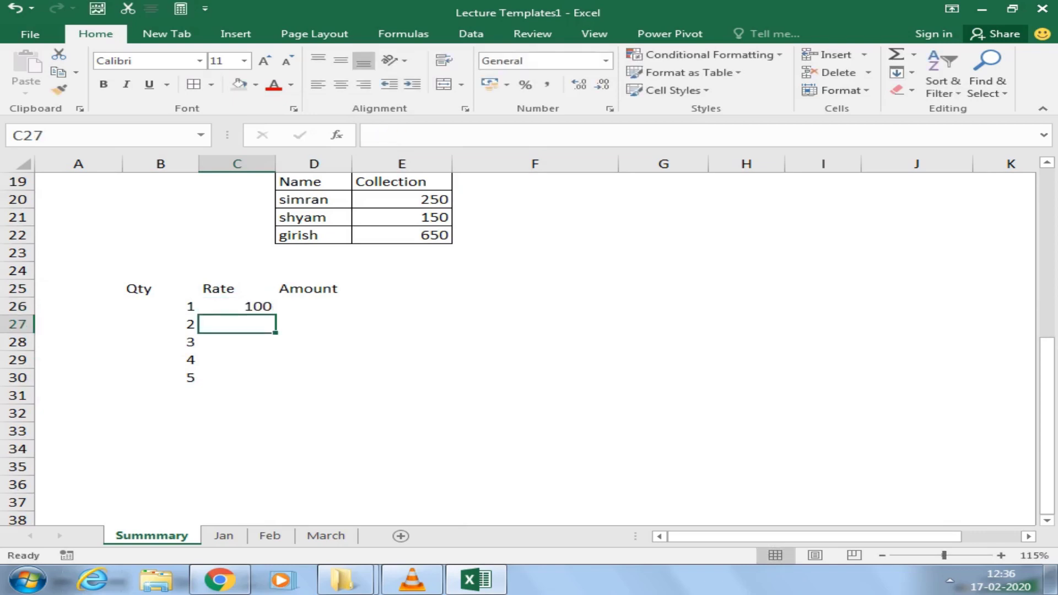
pyautogui.moveTo(237, 306); pyautogui.dragTo(237, 378)
pyautogui.hotkey('ctrl', 'd')
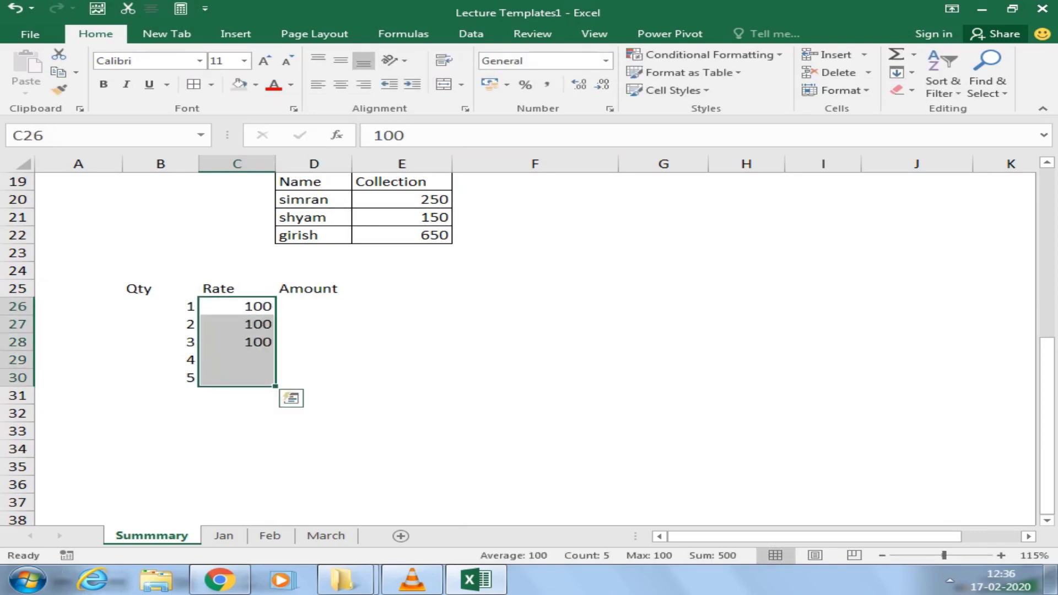
# - Enter =C26*B26 in D26 and fill it down to D30
pyautogui.click(314, 307)
pyautogui.write('=')
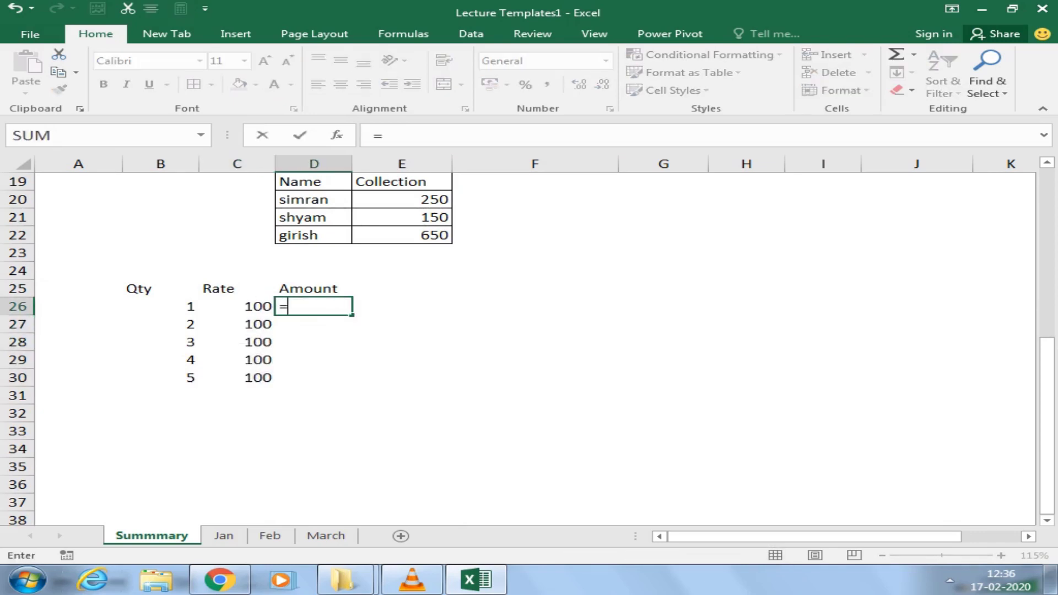
pyautogui.press('Left')
pyautogui.write('*')
pyautogui.press('Left')
pyautogui.press('Left')
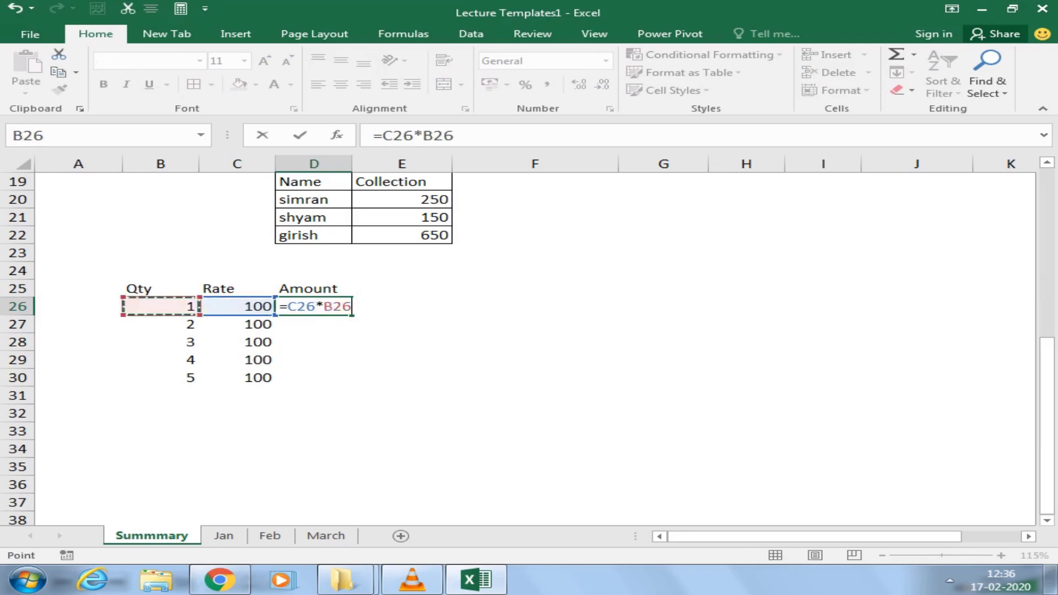
pyautogui.press('Return')
pyautogui.moveTo(314, 306); pyautogui.dragTo(314, 377)
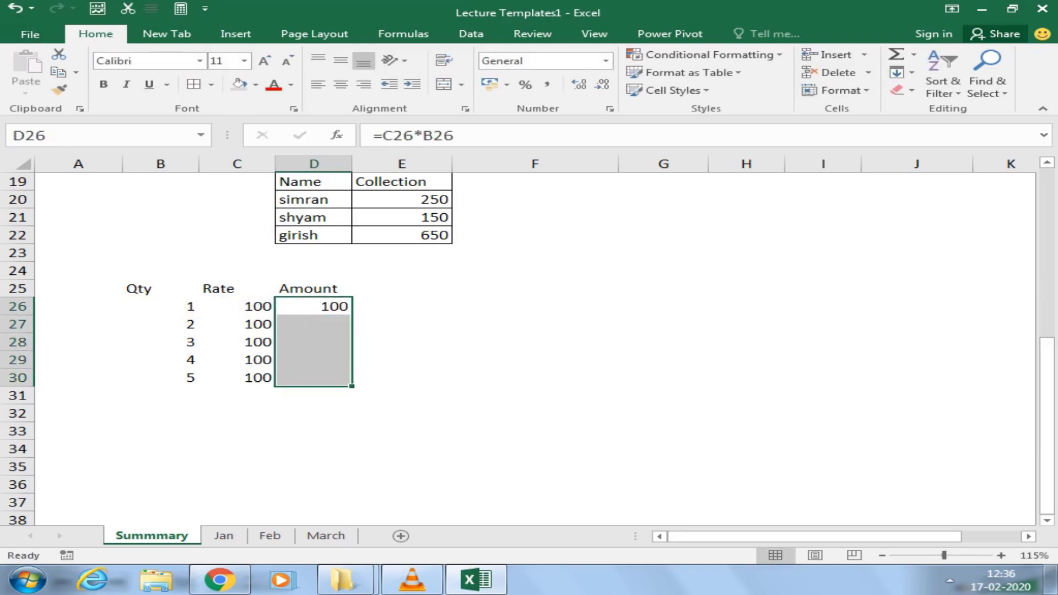
pyautogui.hotkey('ctrl', 'd')
# - Apply All Borders to the Qty, Rate, Amount table B25:D30
pyautogui.moveTo(161, 289)
pyautogui.mouseDown()
pyautogui.moveTo(161, 307)
pyautogui.moveTo(331, 395)
pyautogui.moveTo(331, 378)
pyautogui.mouseUp()
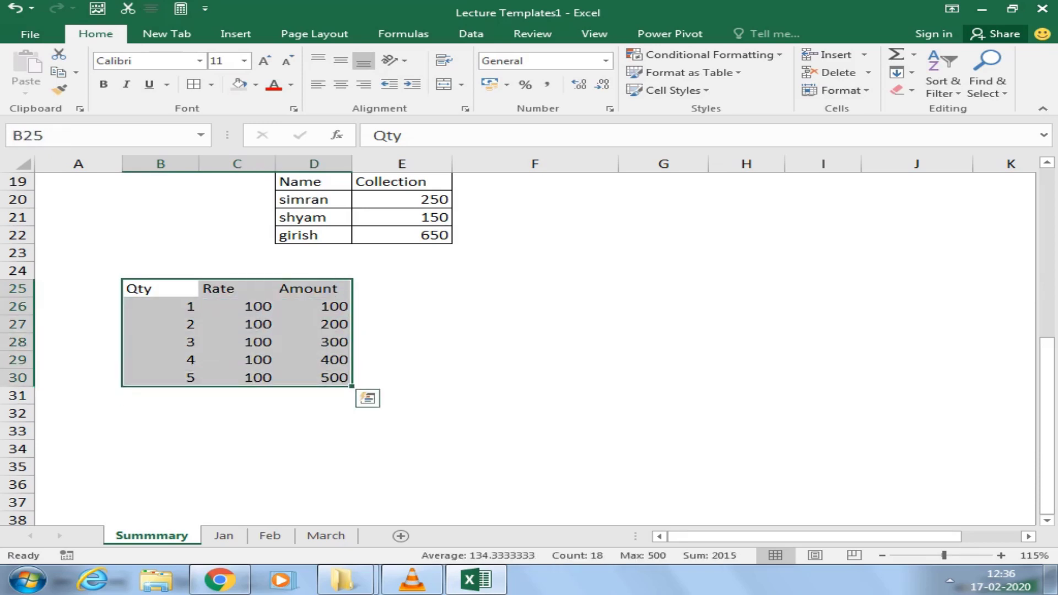
pyautogui.hotkey('alt', 'h')
pyautogui.press('b')
pyautogui.press('a')
# - Label C31 'Total' and AutoSum the Amount column in D31, giving 1500
pyautogui.press('Down')
pyautogui.press('Down')
pyautogui.press('Down')
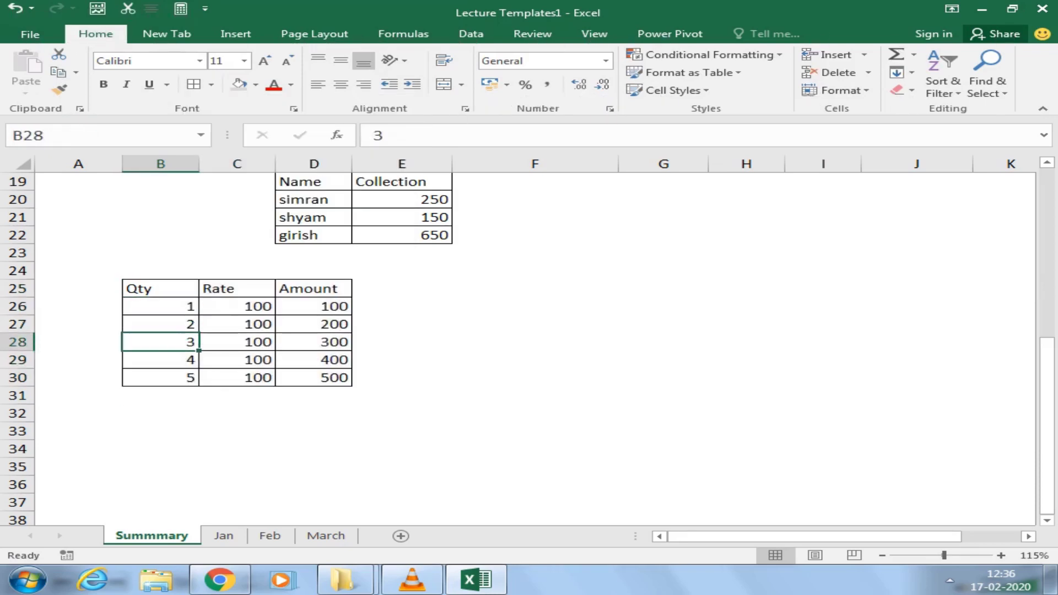
pyautogui.press('Down')
pyautogui.press('Down')
pyautogui.press('Right')
pyautogui.press('Down')
pyautogui.write('Tot')
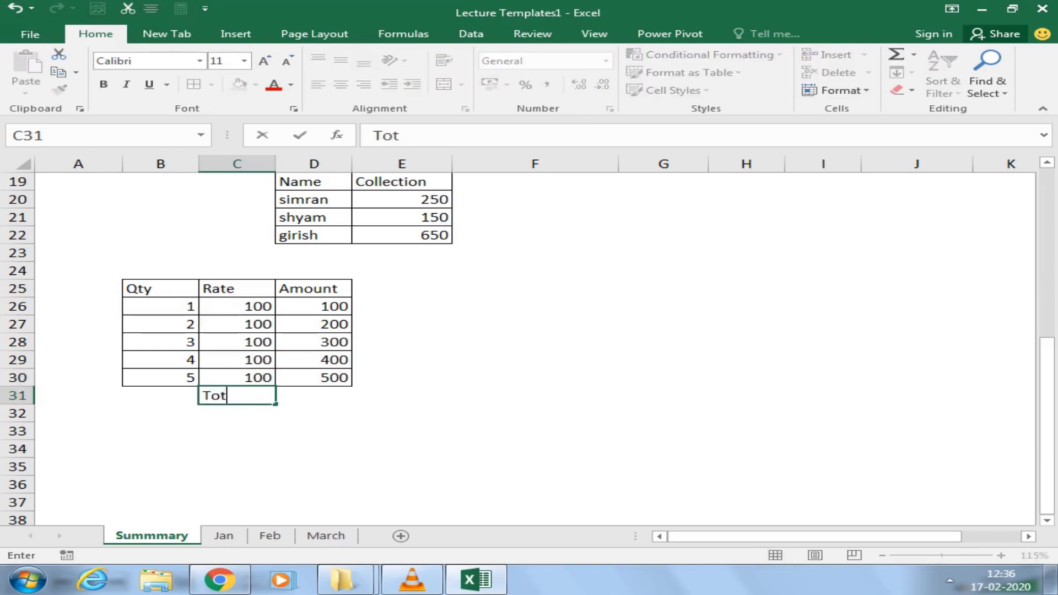
pyautogui.write('al')
pyautogui.press('Tab')
pyautogui.hotkey('alt', '=')
pyautogui.press('Return')
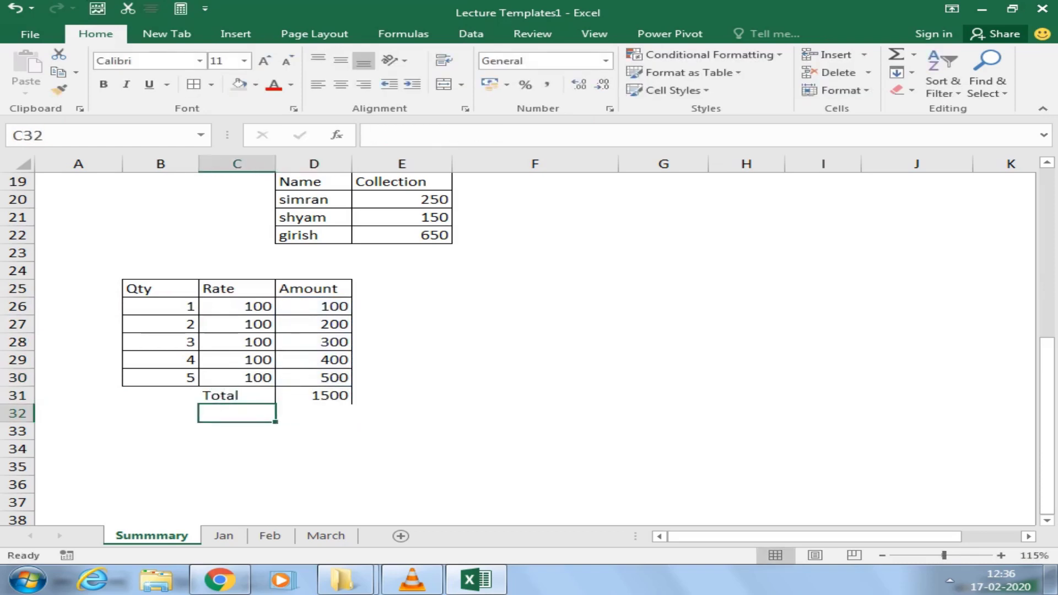
# - Review the Amount formula in D26 and the SUM total in D31
pyautogui.moveTo(160, 307)
pyautogui.mouseDown()
pyautogui.moveTo(313, 306)
pyautogui.moveTo(313, 377)
pyautogui.mouseUp()
pyautogui.click(313, 307)
pyautogui.moveTo(351, 385); pyautogui.dragTo(351, 386)
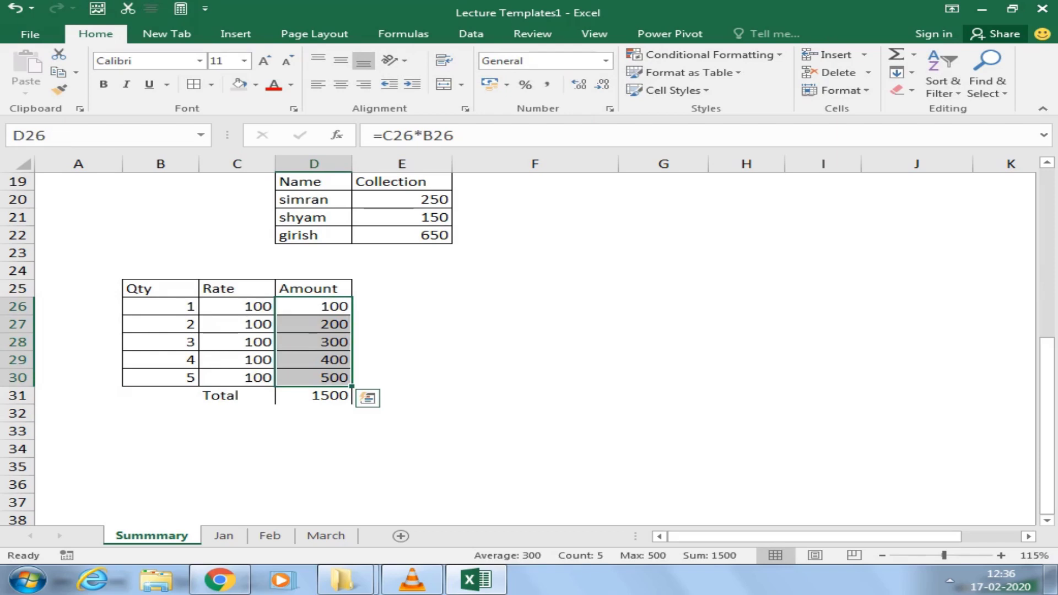
pyautogui.click(313, 395)
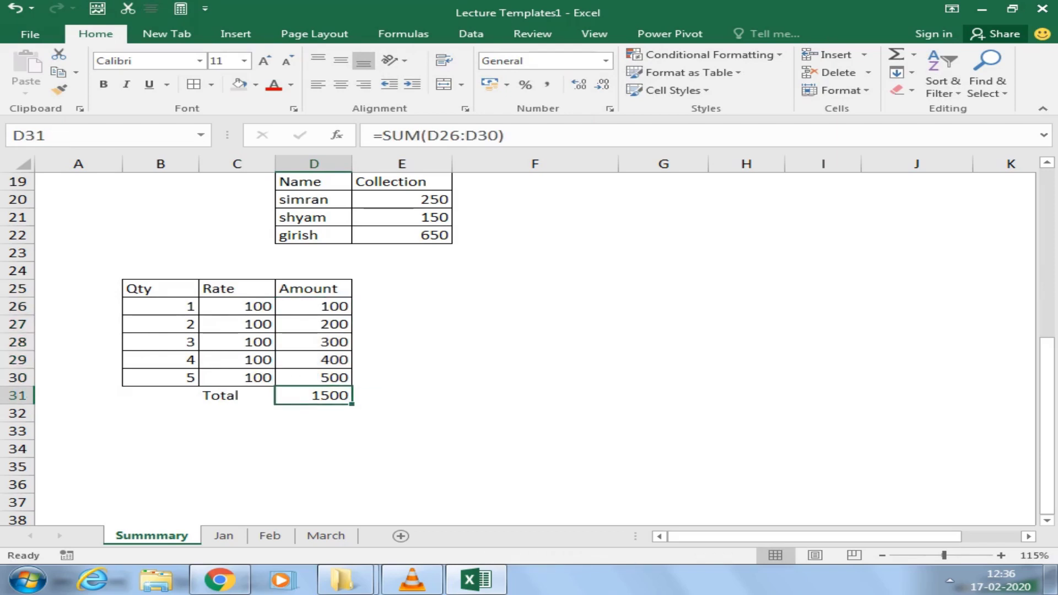
pyautogui.moveTo(237, 305)
pyautogui.mouseDown()
pyautogui.moveTo(313, 306)
pyautogui.moveTo(313, 377)
pyautogui.mouseUp()
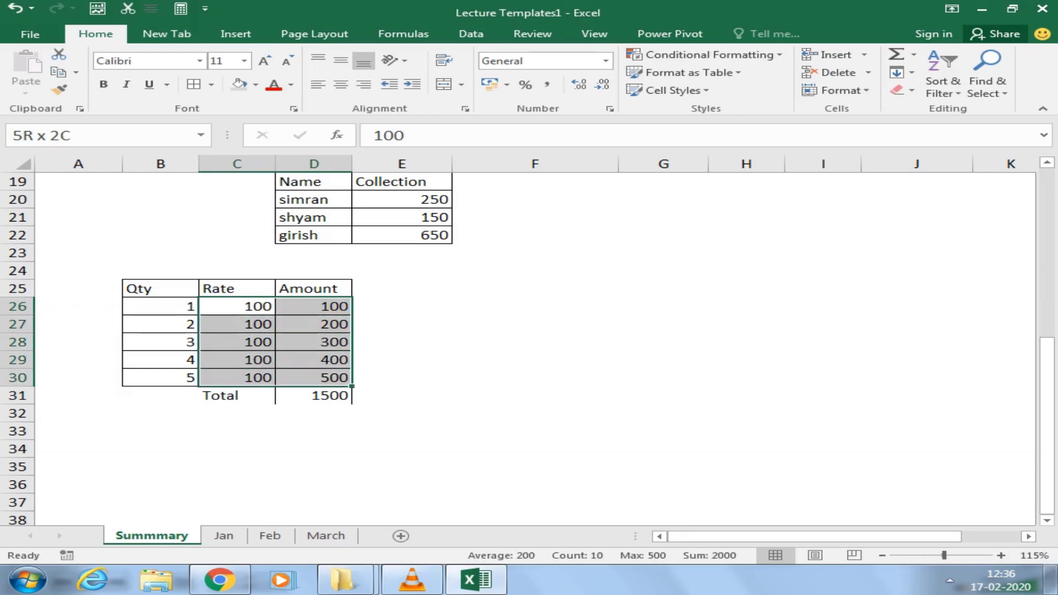
# - Enter {=SUM(B26:B30*C26:C30)} in F27 as an array formula returning 1500
pyautogui.click(535, 342)
pyautogui.click(535, 324)
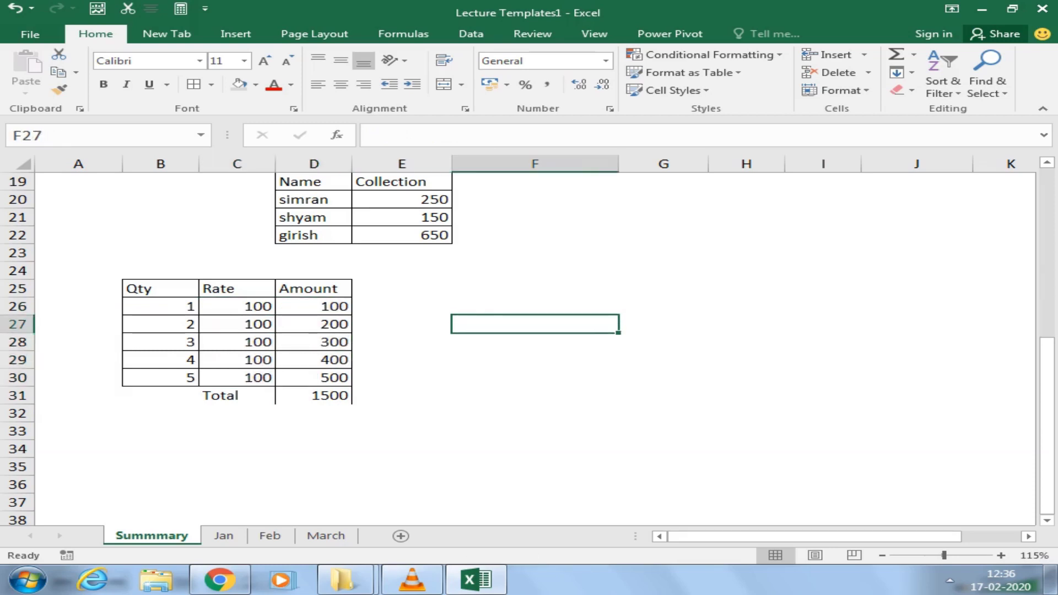
pyautogui.write('=sum')
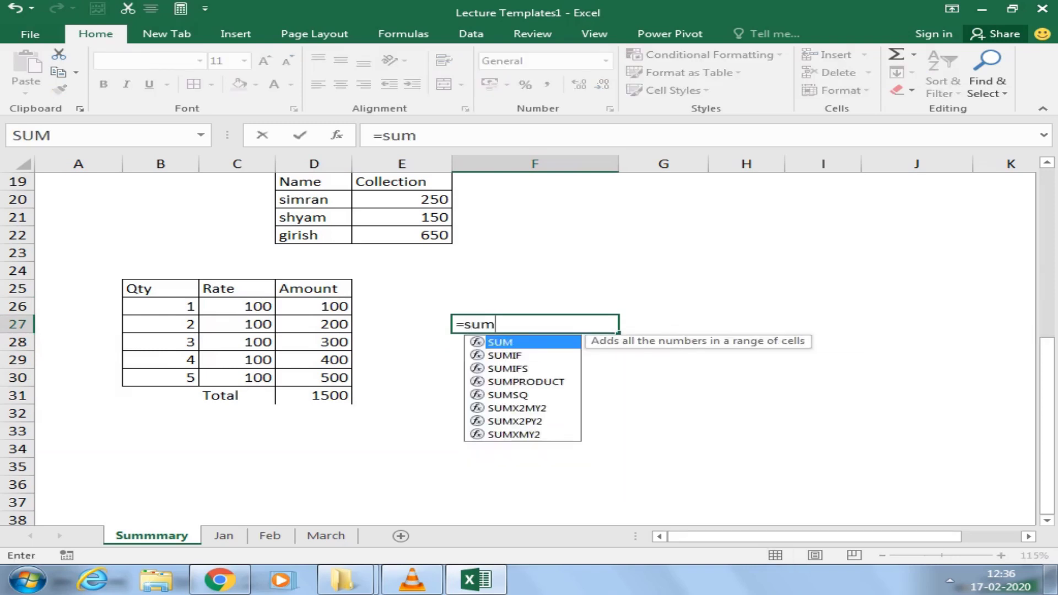
pyautogui.write('(')
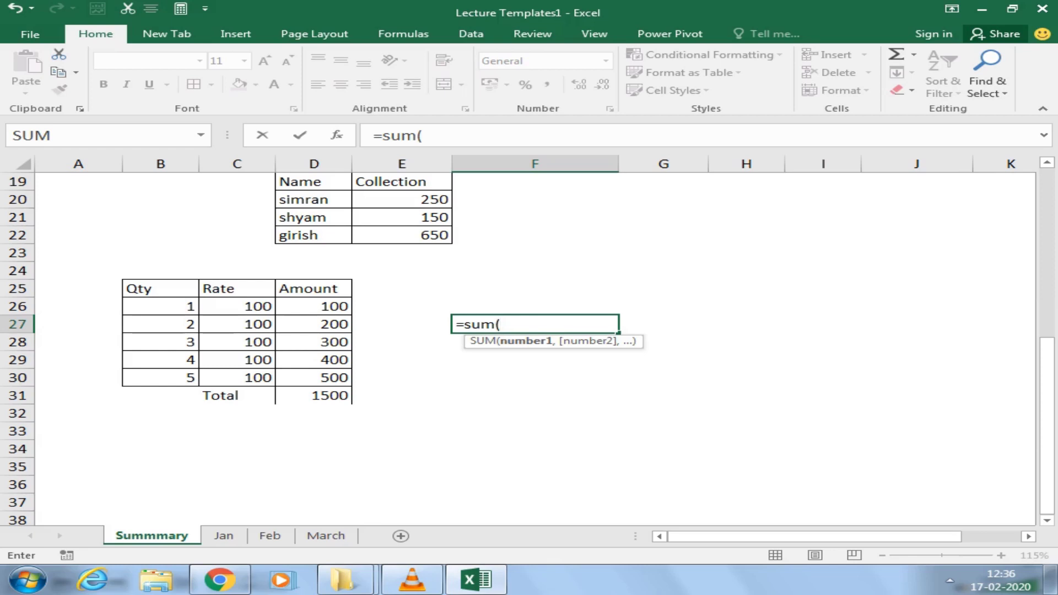
pyautogui.write('(')
pyautogui.press('BackSpace')
pyautogui.click(237, 306)
pyautogui.moveTo(260, 306); pyautogui.dragTo(259, 378)
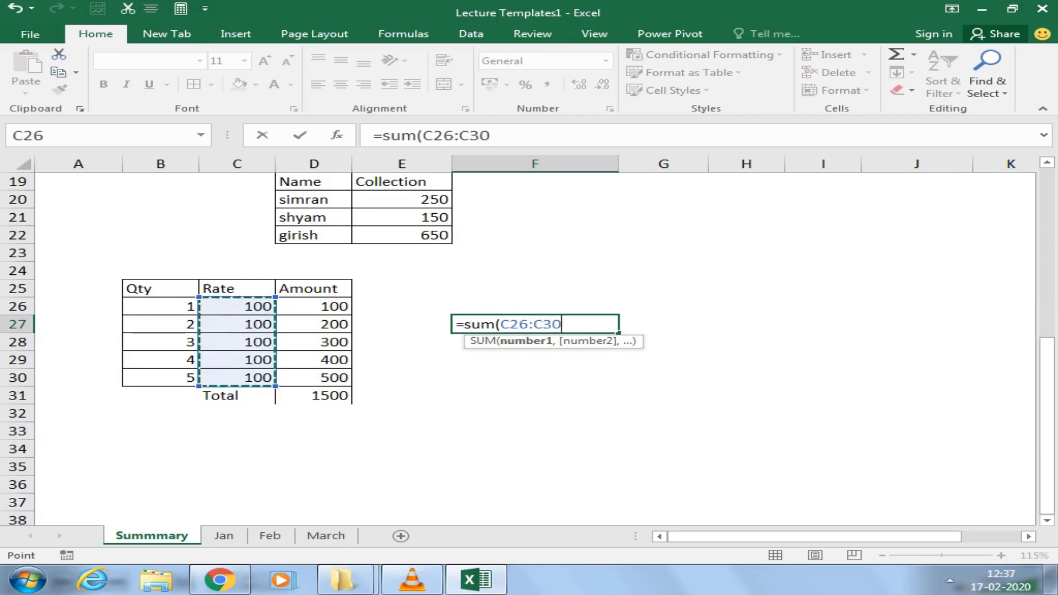
pyautogui.moveTo(160, 306); pyautogui.dragTo(182, 378)
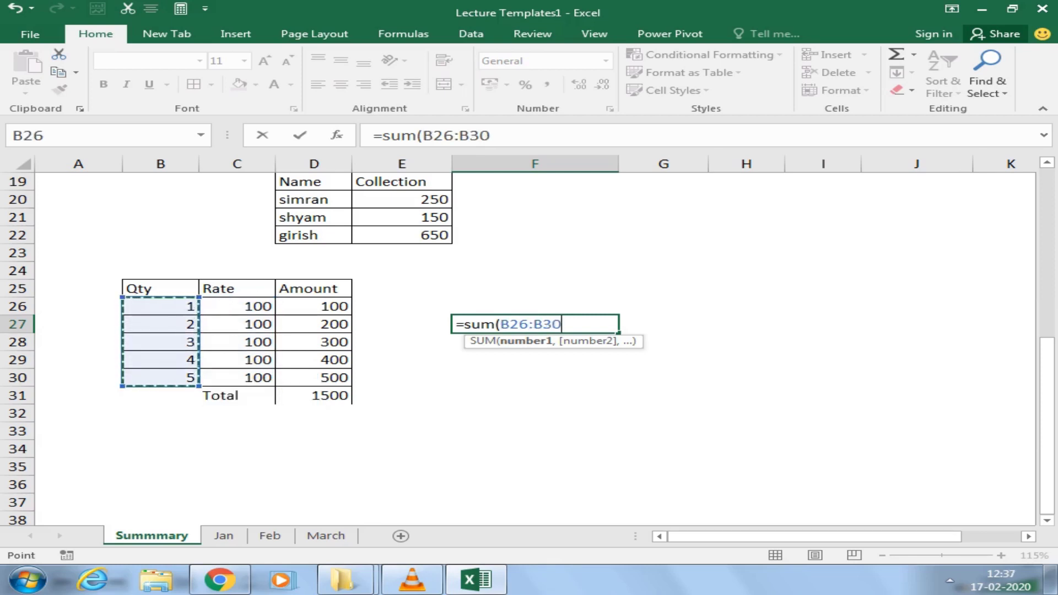
pyautogui.write('*')
pyautogui.moveTo(259, 306); pyautogui.dragTo(265, 381)
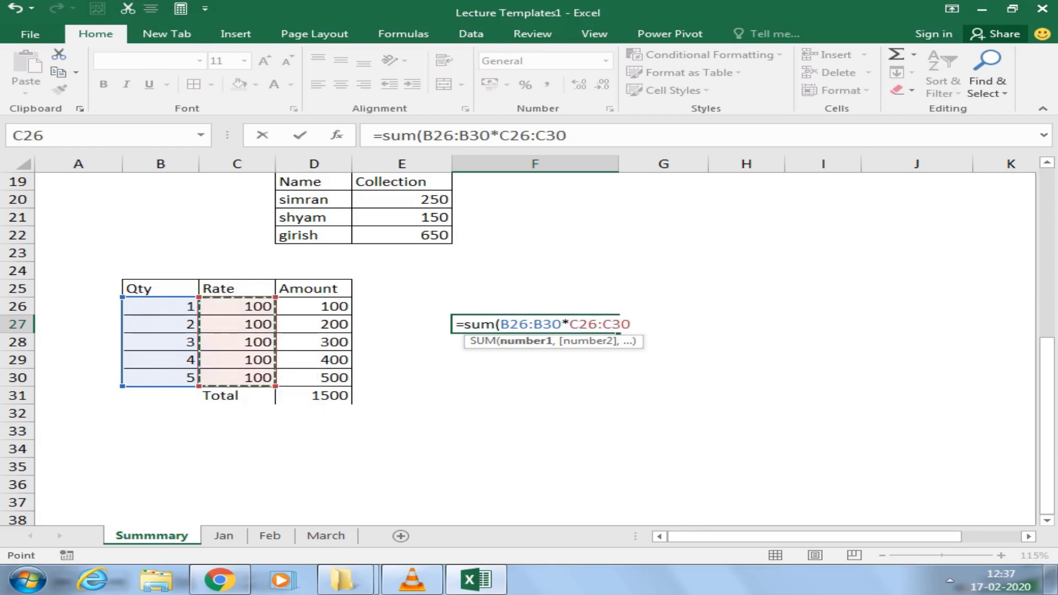
pyautogui.write(')')
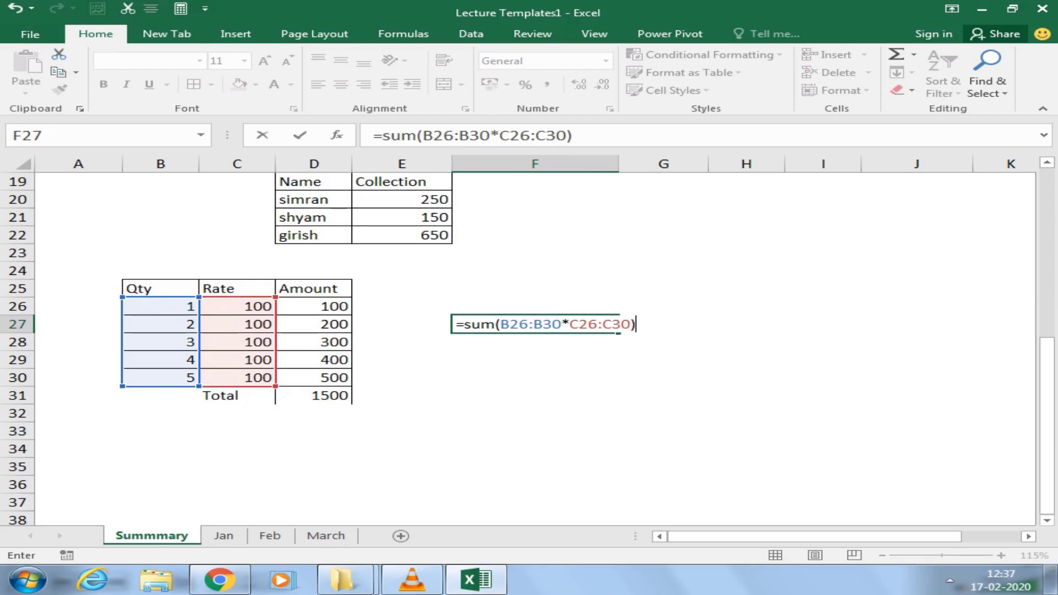
pyautogui.hotkey('ctrl', 'shift', 'Return')
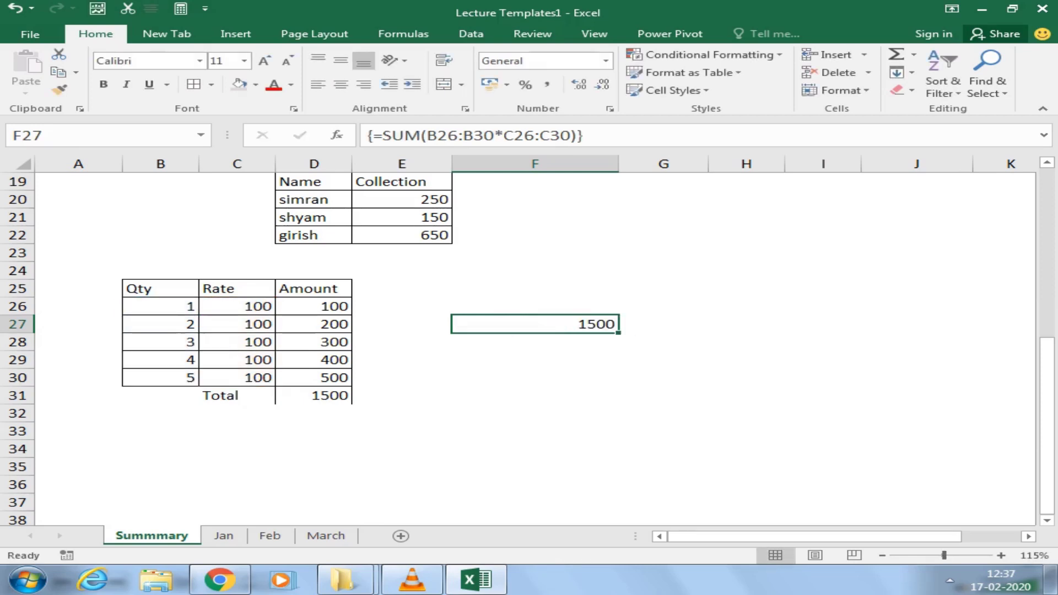
# - Give D31 and F27 a light orange fill and font size 16
pyautogui.click(313, 396)
pyautogui.keyDown('ctrl'); pyautogui.click(535, 324); pyautogui.keyUp('ctrl')
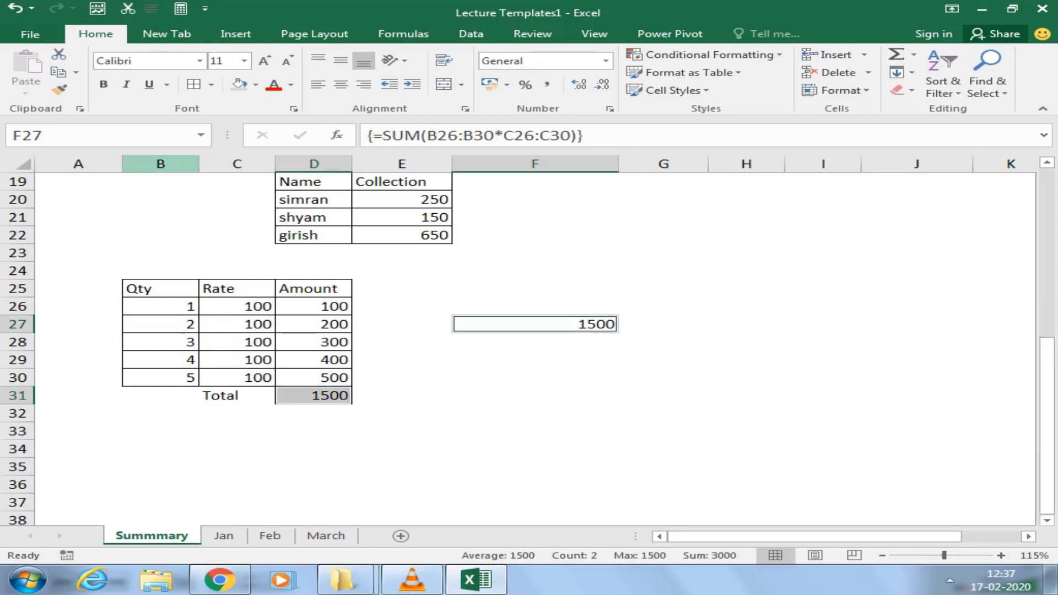
pyautogui.click(255, 84)
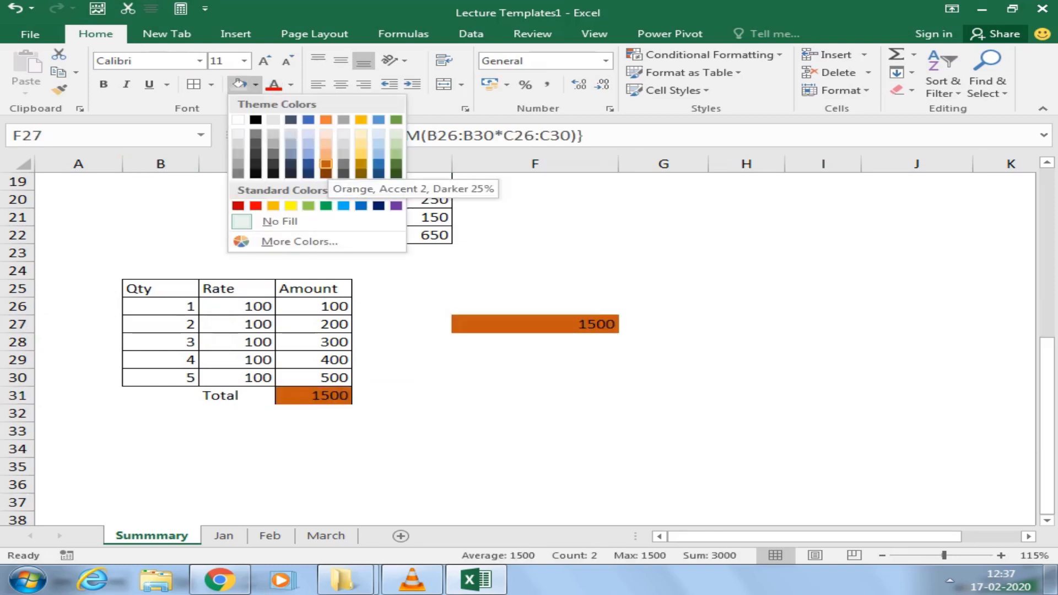
pyautogui.click(325, 154)
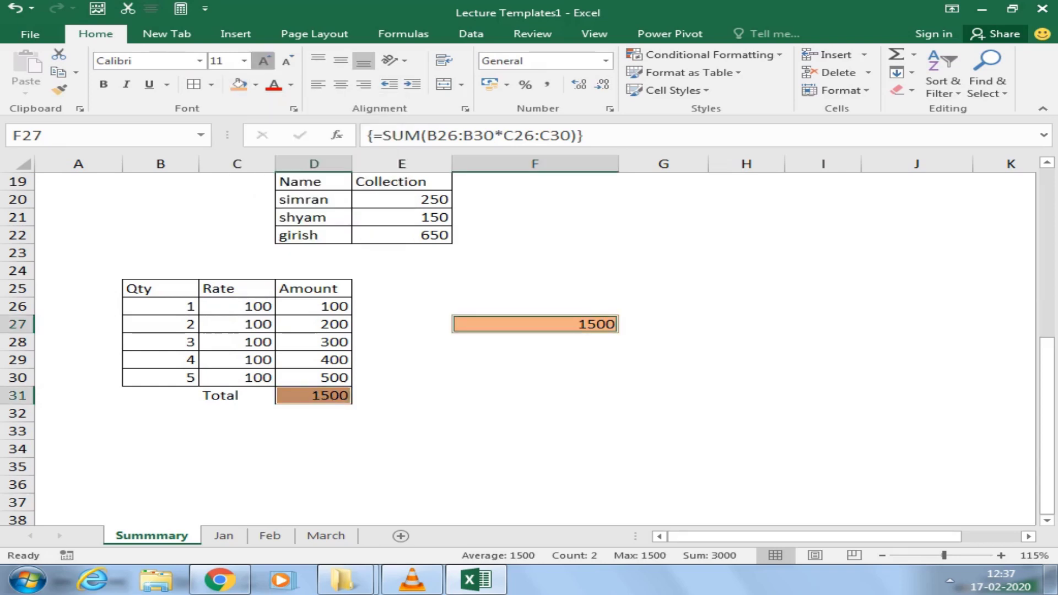
pyautogui.click(265, 61)
pyautogui.click(265, 60)
pyautogui.click(265, 60)
# - Review the SUM formula in D31 and the array formula in F27
pyautogui.click(534, 445)
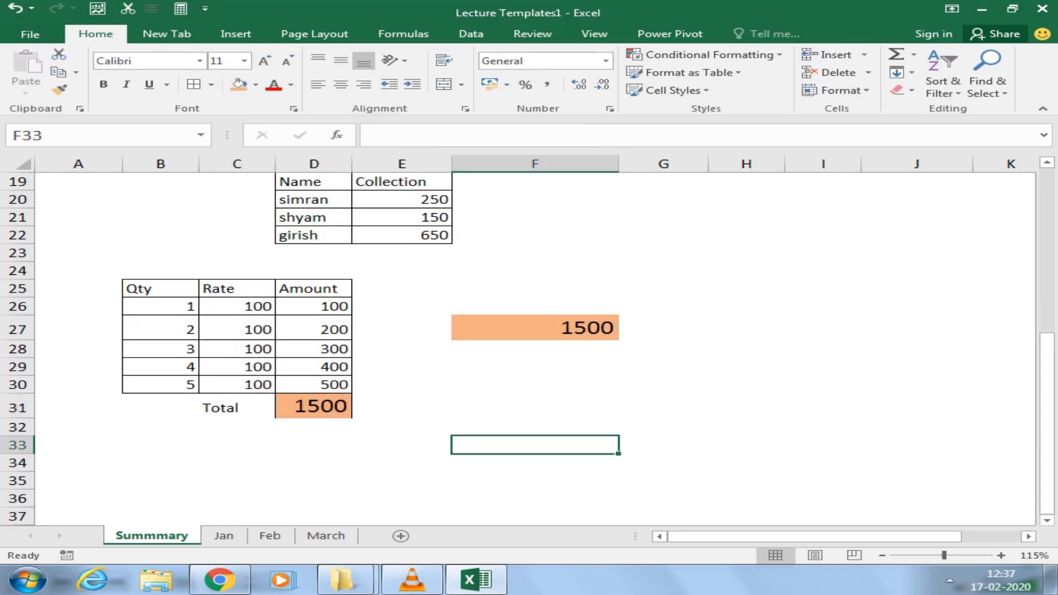
pyautogui.click(313, 406)
pyautogui.moveTo(160, 306); pyautogui.dragTo(237, 306)
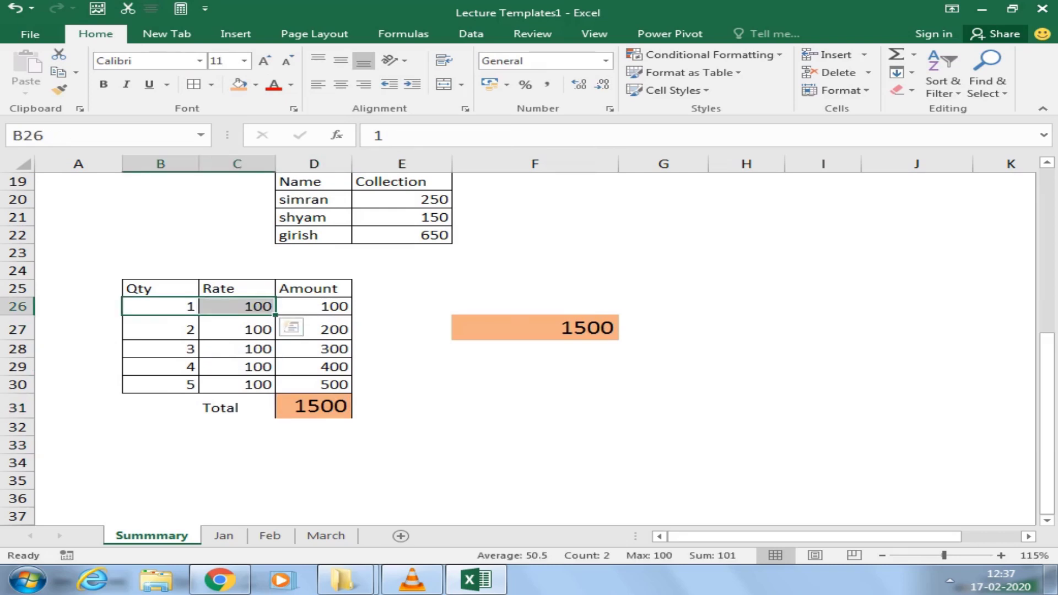
pyautogui.click(496, 325)
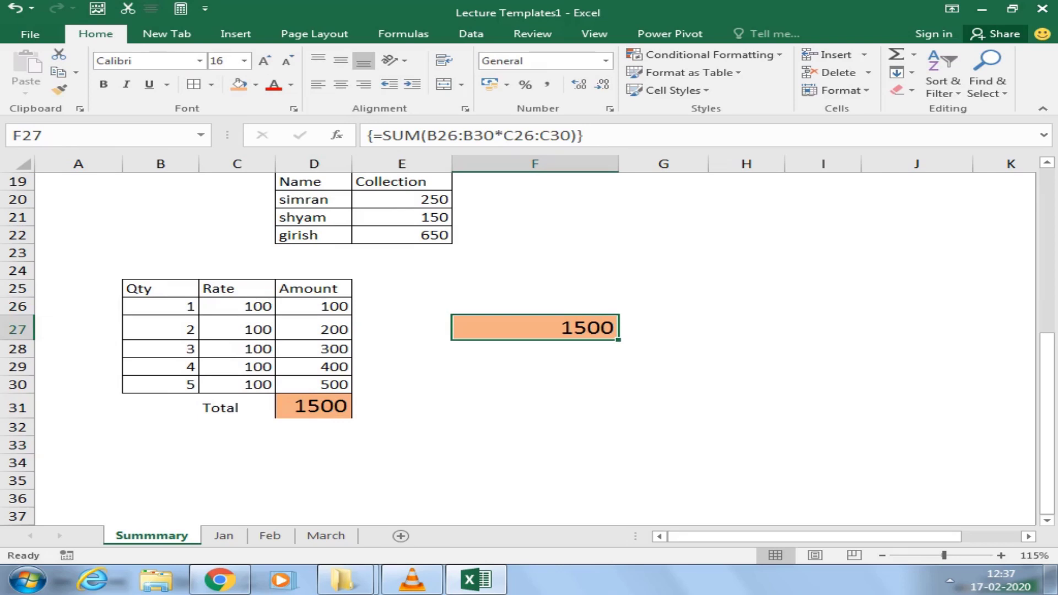
pyautogui.scroll(5, 530, 347)
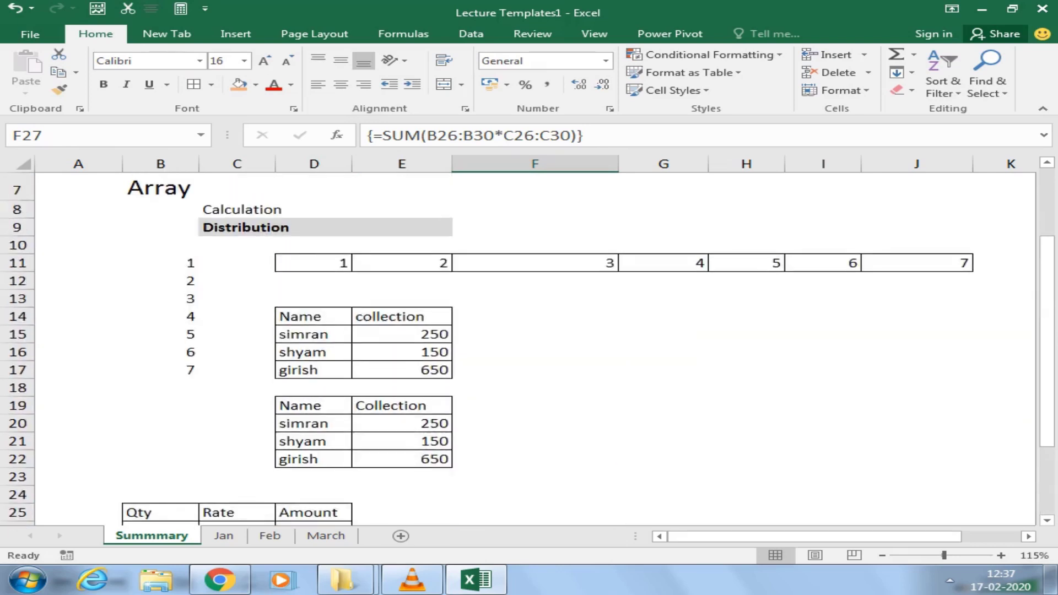
# - Look over the Calculation examples and F27's array SUM, then go to the Jan sheet
pyautogui.click(237, 263)
pyautogui.moveTo(276, 263); pyautogui.dragTo(408, 263)
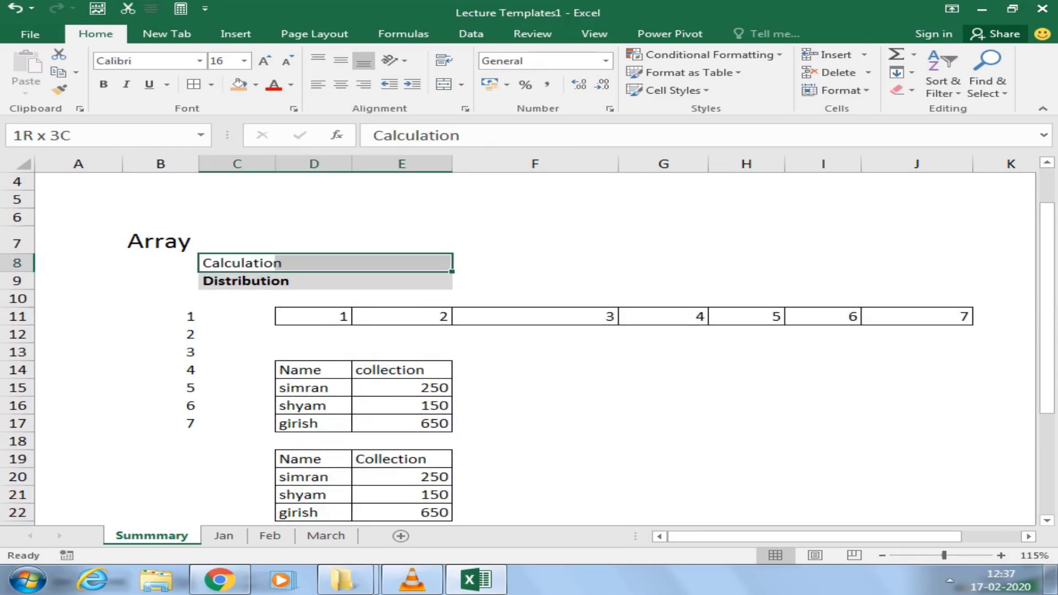
pyautogui.moveTo(314, 316); pyautogui.dragTo(917, 316)
pyautogui.scroll(-3, 529, 348)
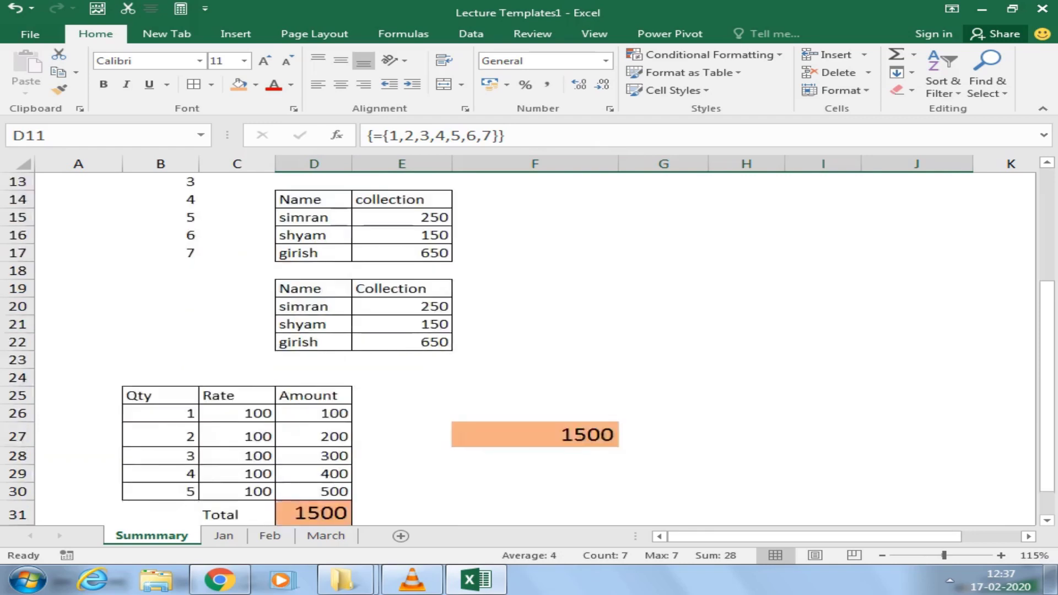
pyautogui.scroll(-2, 529, 348)
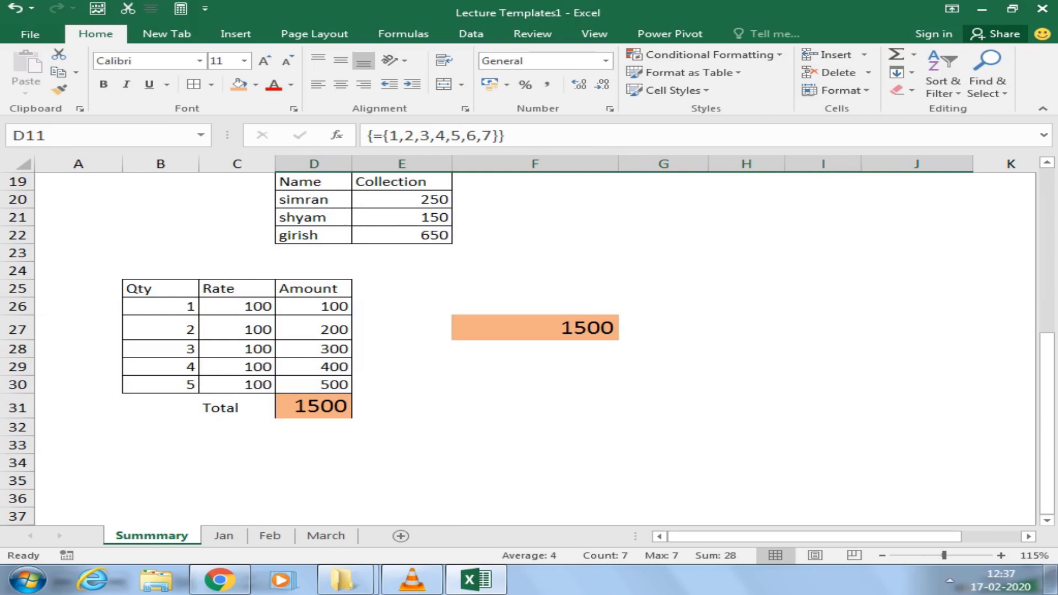
pyautogui.click(535, 327)
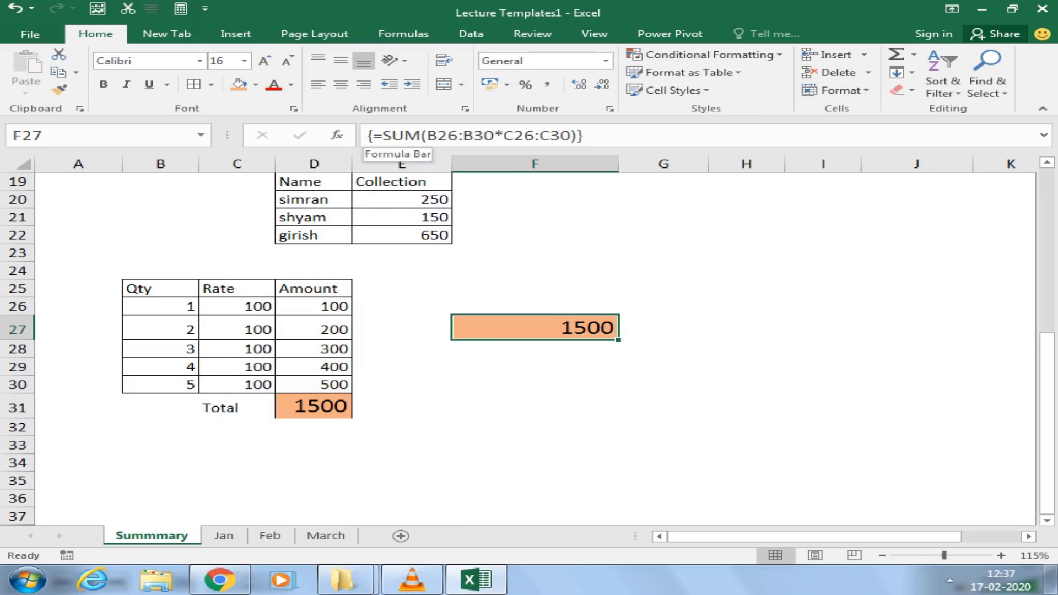
pyautogui.click(535, 426)
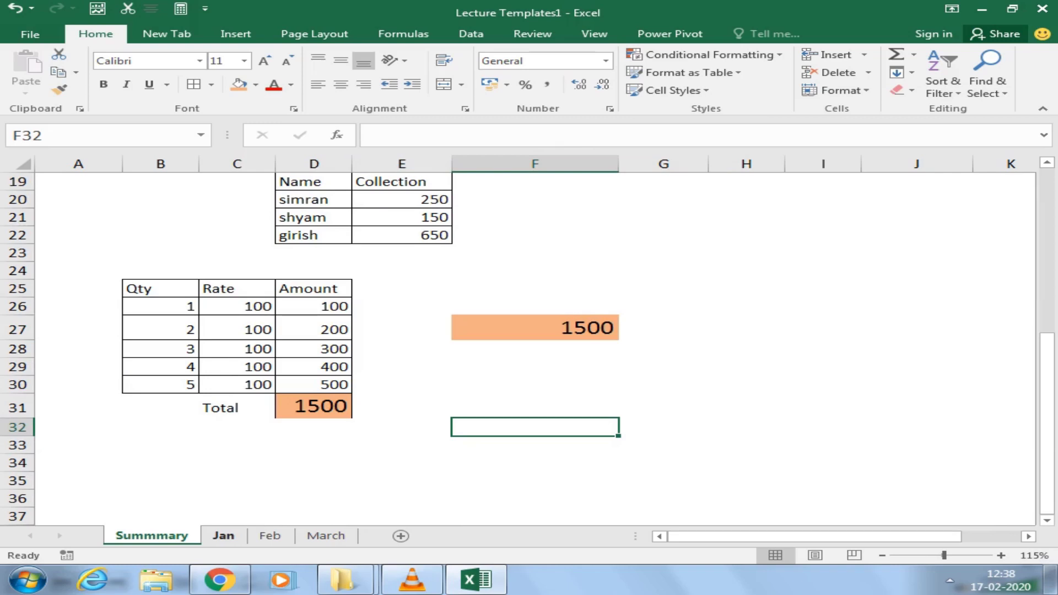
pyautogui.click(224, 535)
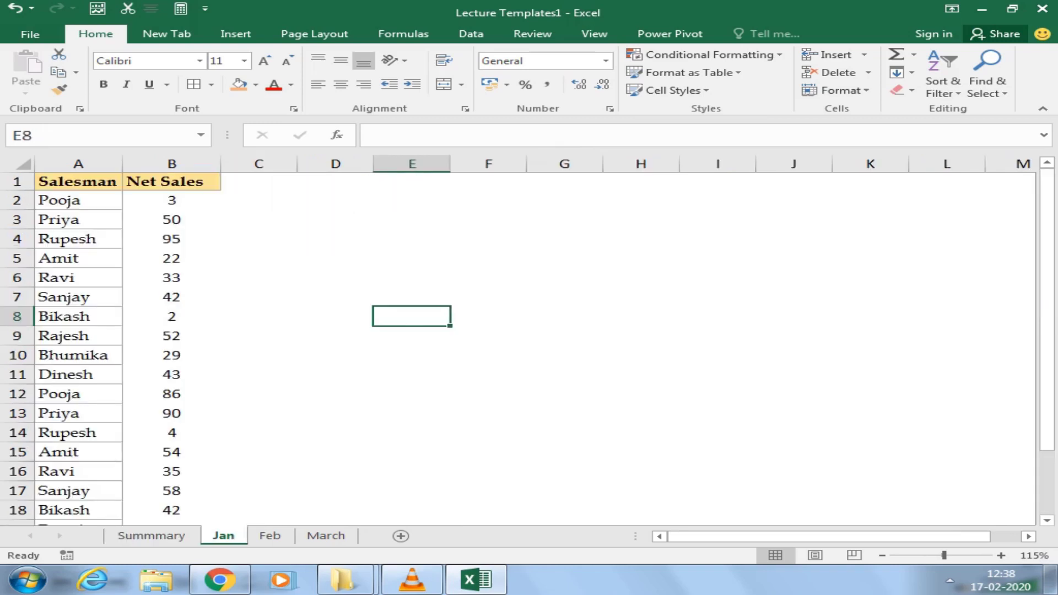
# - Clear the salesman names in A6:A21
pyautogui.scroll(-2, 518, 347)
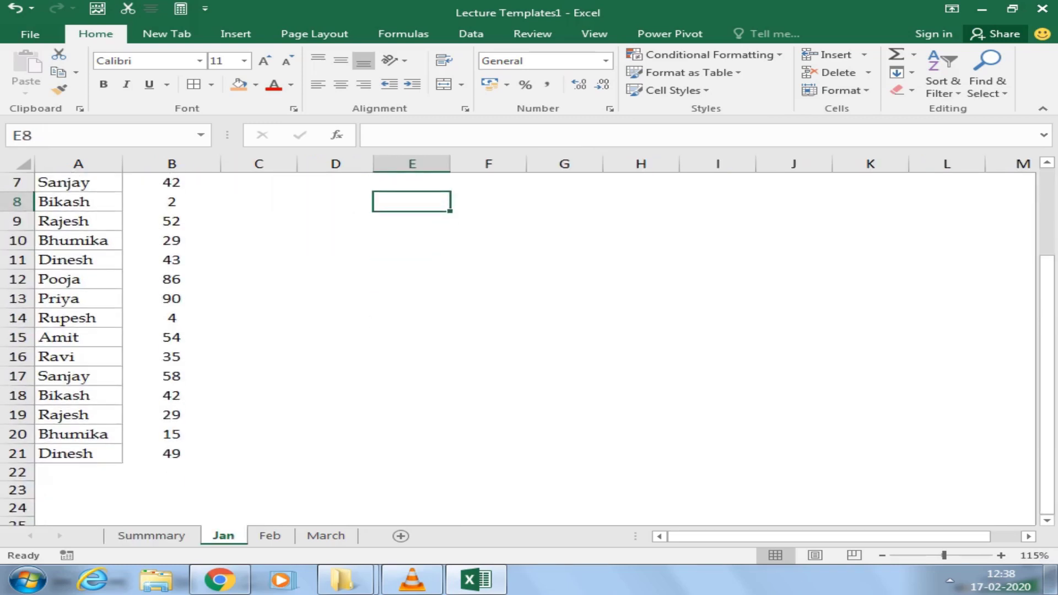
pyautogui.scroll(1, 518, 347)
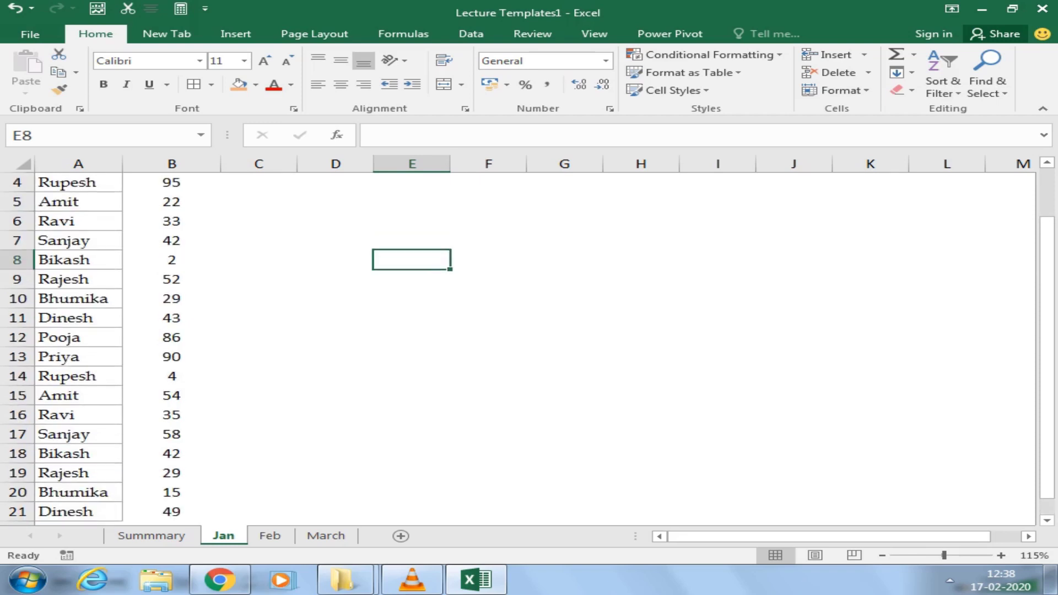
pyautogui.scroll(-1, 518, 347)
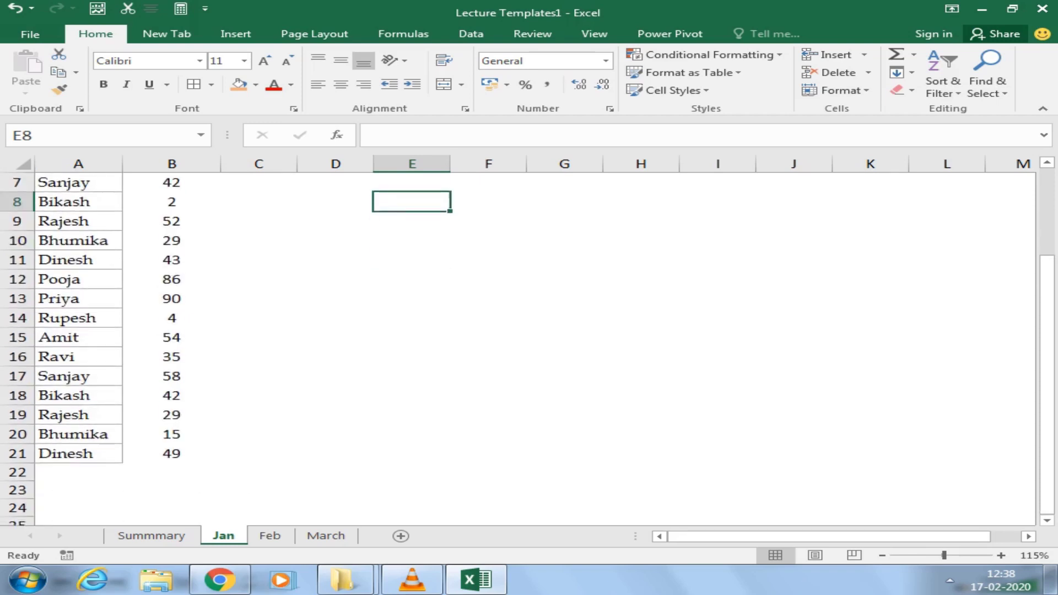
pyautogui.scroll(1, 518, 347)
pyautogui.scroll(1, 518, 347)
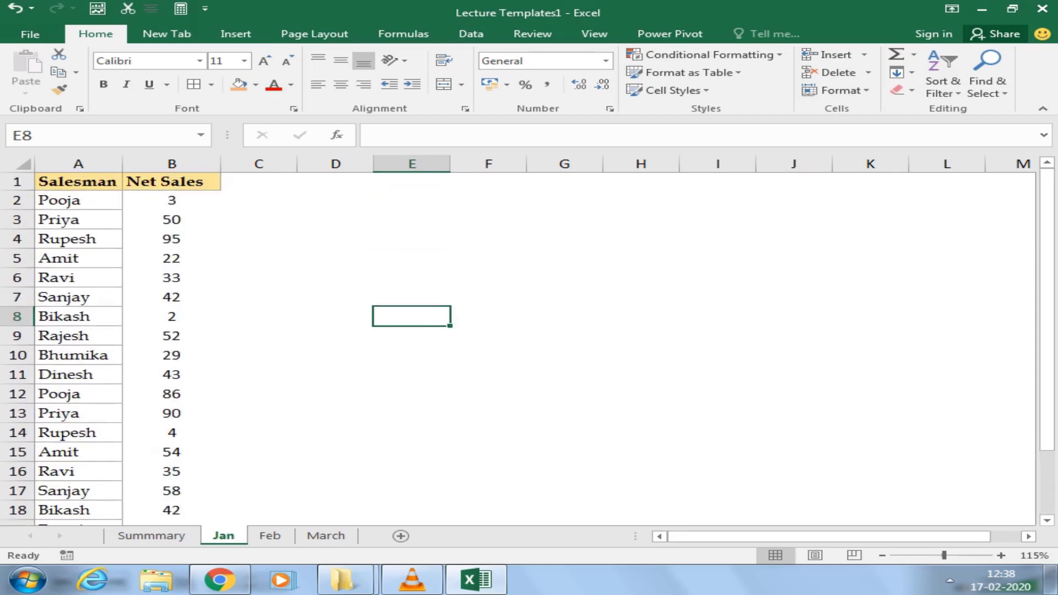
pyautogui.click(78, 277)
pyautogui.moveTo(78, 277); pyautogui.dragTo(79, 510)
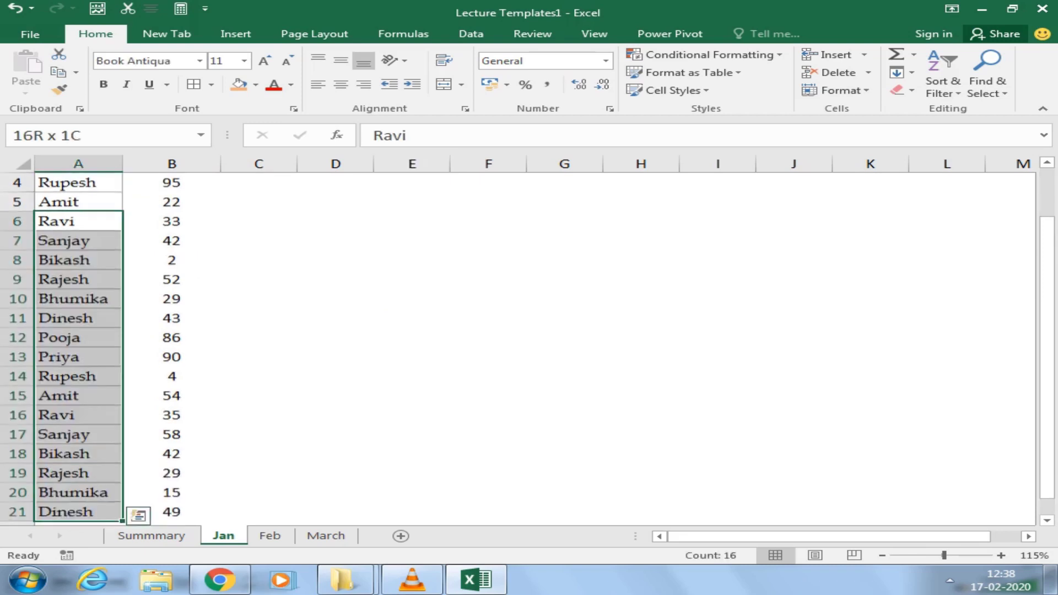
pyautogui.press('Delete')
# - Undo an accidental auto-fill of the names and make a first copy into A6
pyautogui.click(78, 177)
pyautogui.press('Up')
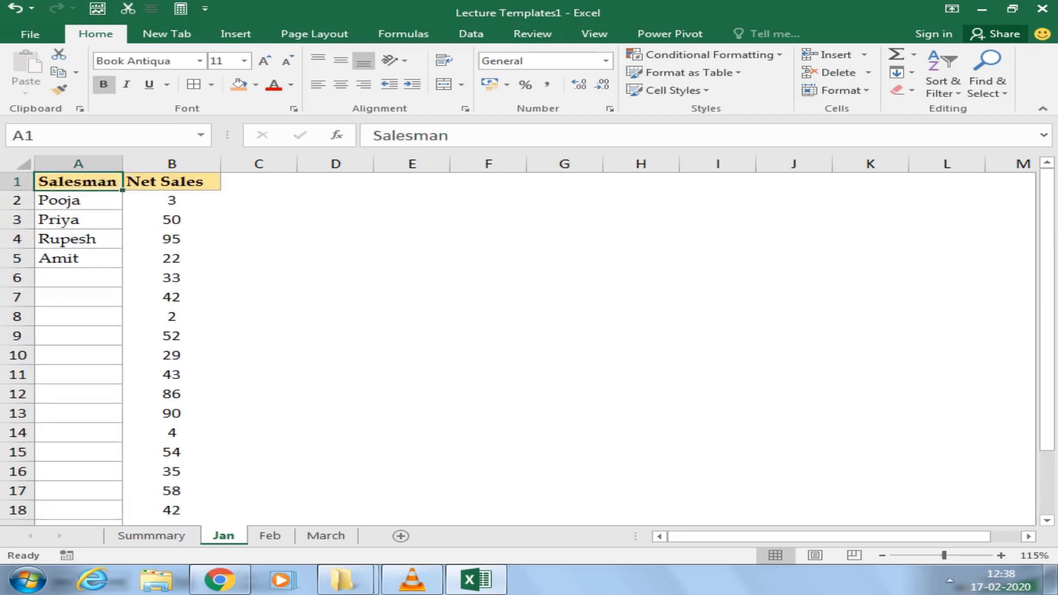
pyautogui.moveTo(78, 200); pyautogui.dragTo(122, 510)
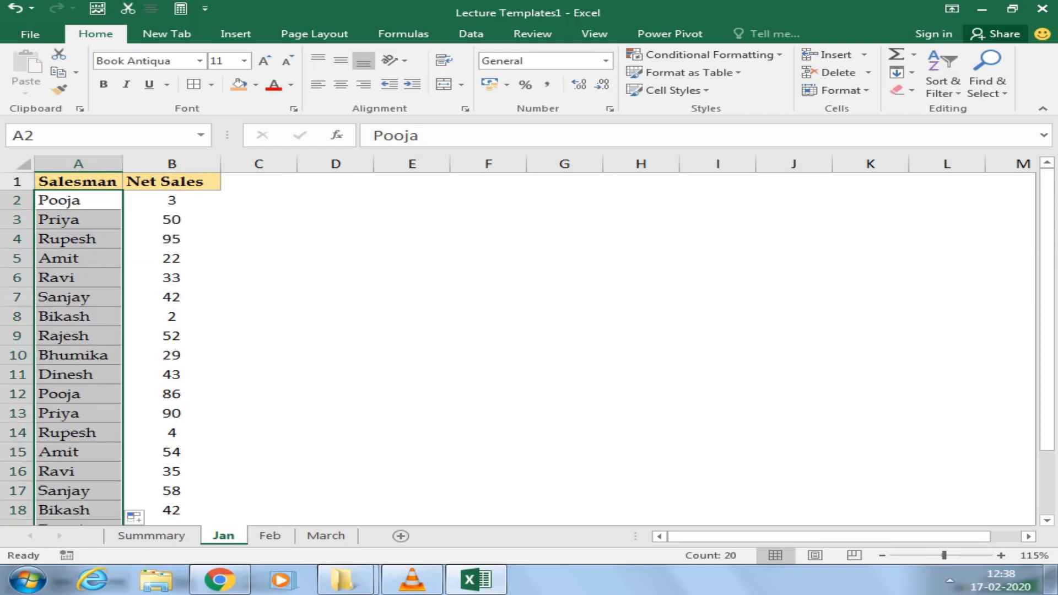
pyautogui.scroll(-2, 111, 347)
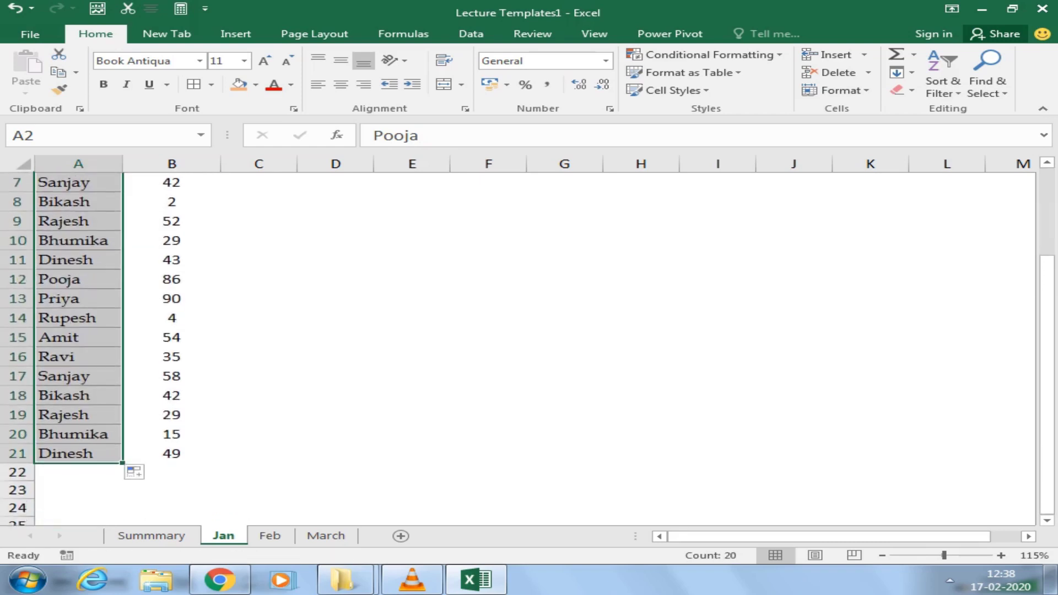
pyautogui.hotkey('ctrl', 'z')
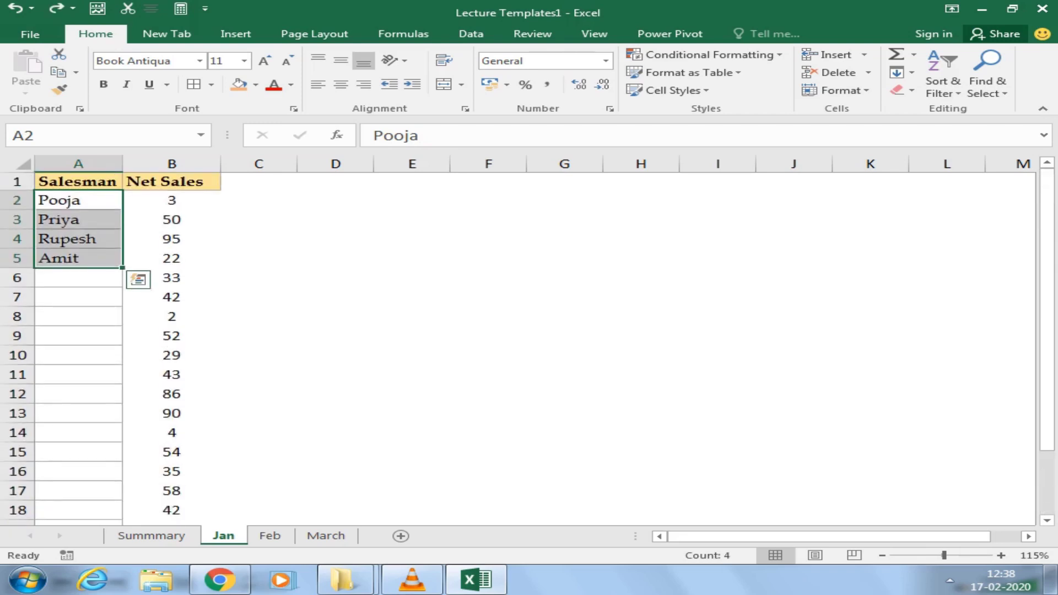
pyautogui.hotkey('ctrl', 'c')
pyautogui.click(78, 277)
pyautogui.hotkey('ctrl', 'c')
pyautogui.hotkey('ctrl', 'v')
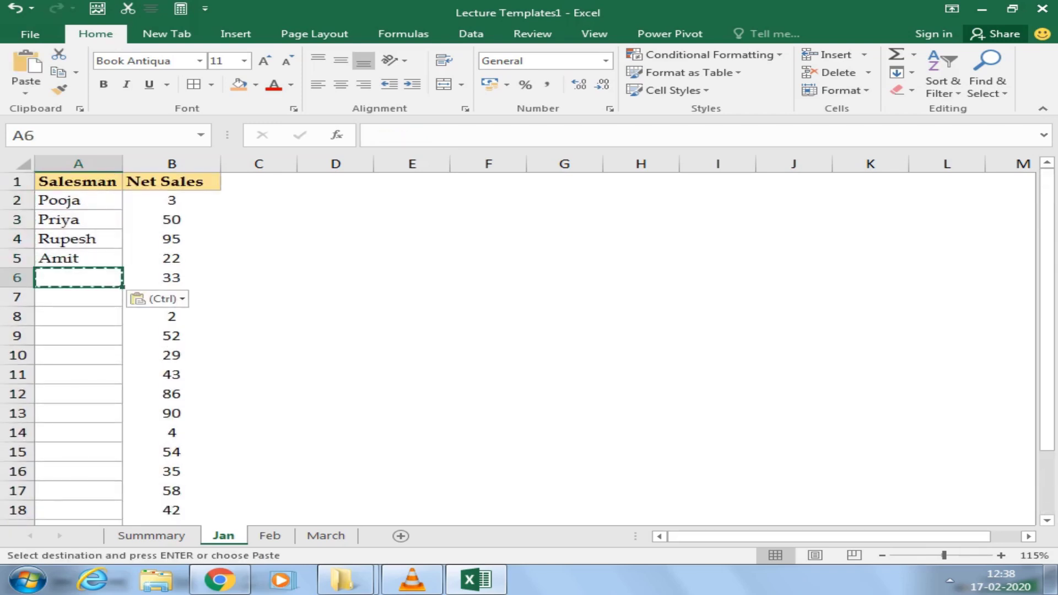
# - Copy Pooja, Priya, Rupesh, Amit from A2:A5 and paste into A6, A10, A14 and A18
pyautogui.moveTo(78, 258); pyautogui.dragTo(78, 200)
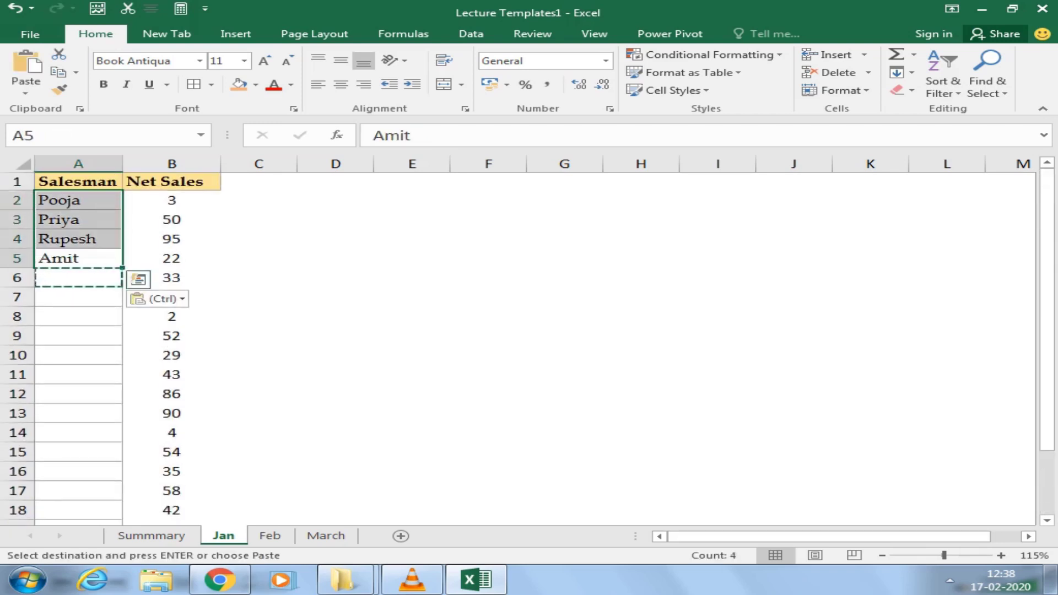
pyautogui.hotkey('ctrl', 'c')
pyautogui.click(78, 277)
pyautogui.hotkey('ctrl', 'v')
pyautogui.click(79, 354)
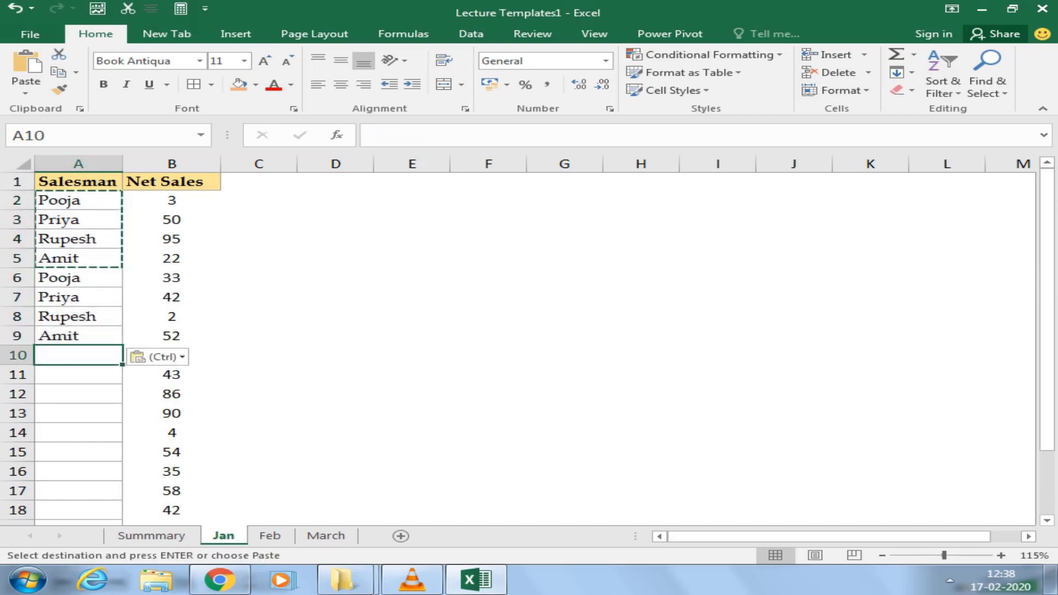
pyautogui.hotkey('ctrl', 'v')
pyautogui.click(78, 432)
pyautogui.hotkey('ctrl', 'v')
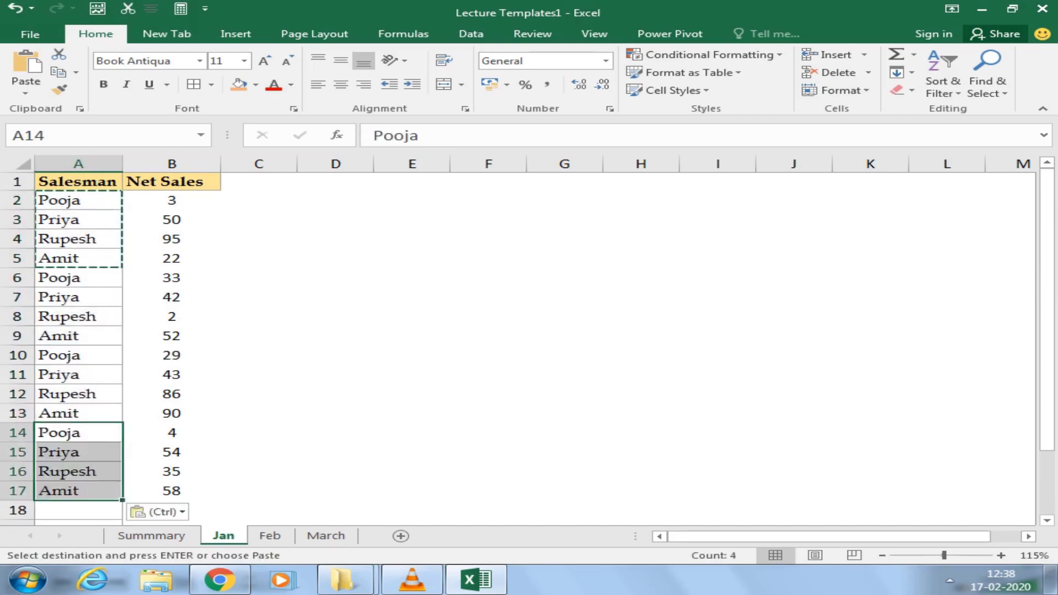
pyautogui.scroll(-2, 529, 342)
pyautogui.click(78, 395)
pyautogui.hotkey('ctrl', 'v')
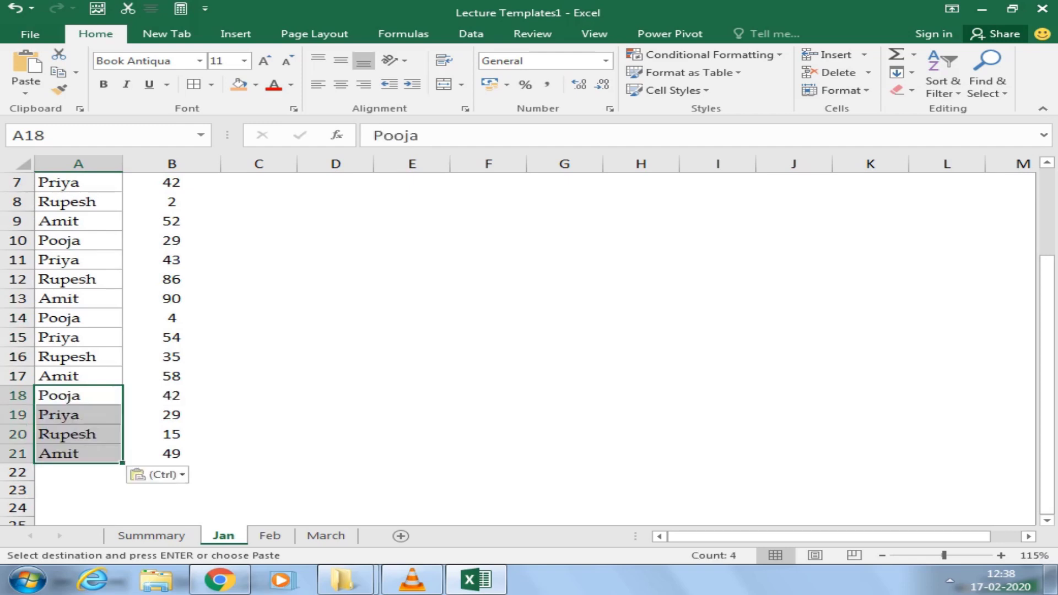
pyautogui.press('Escape')
# - Move to cell E3 beside the sales table
pyautogui.scroll(2, 529, 341)
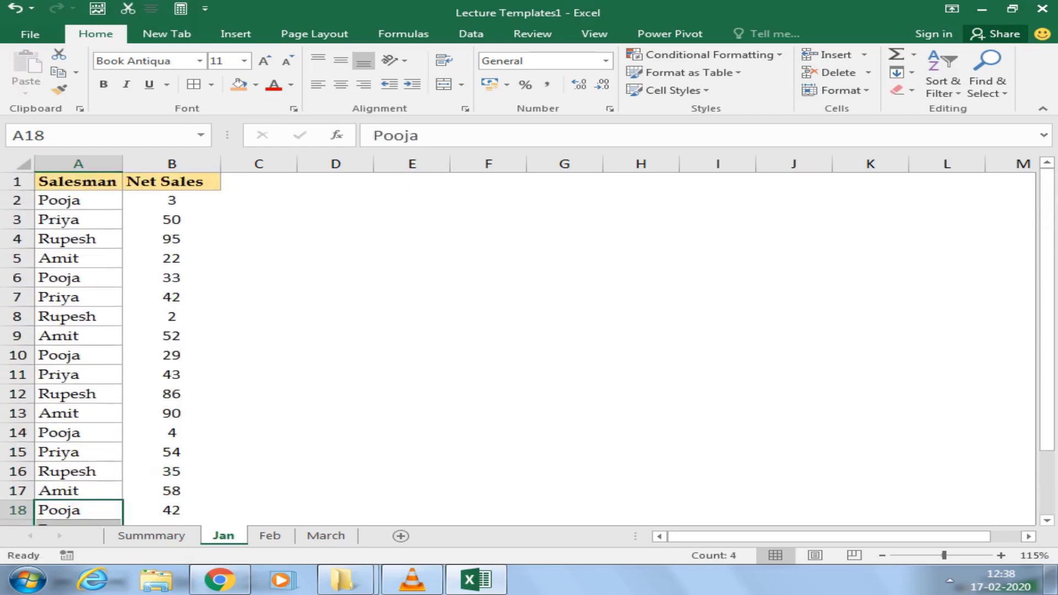
pyautogui.click(412, 258)
pyautogui.press('Up')
pyautogui.press('Up')
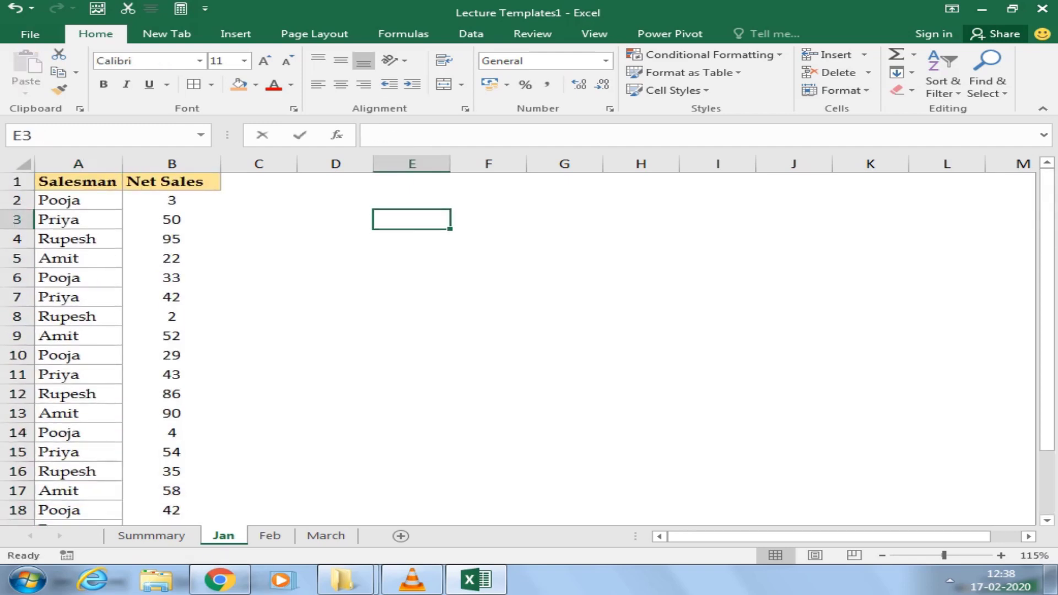
# - Type the label Amit in E3 and select the Net Sales values in column B
pyautogui.write('Amit')
pyautogui.press('Return')
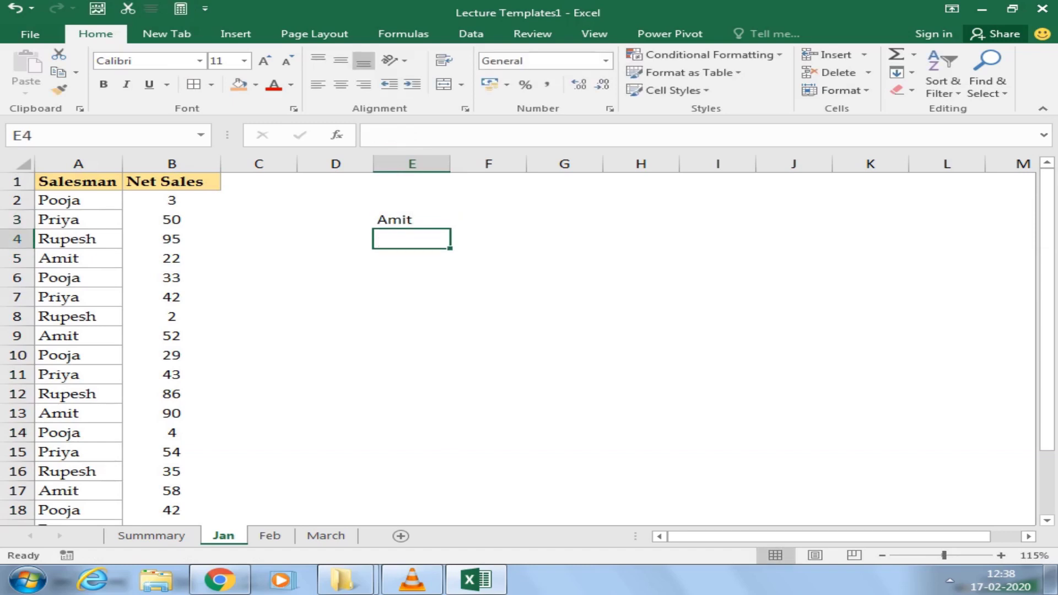
pyautogui.click(488, 220)
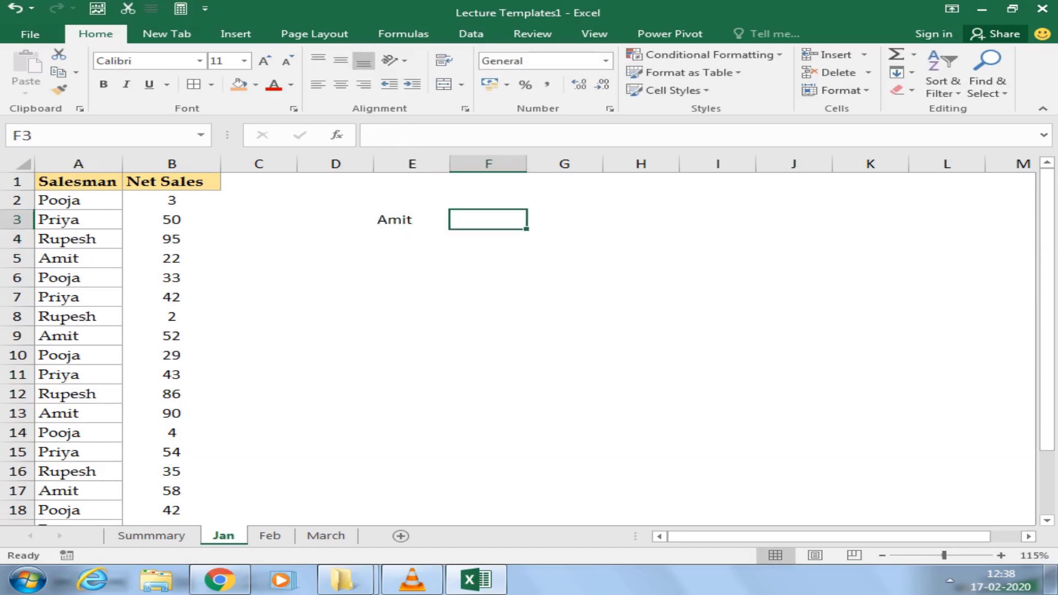
pyautogui.click(171, 200)
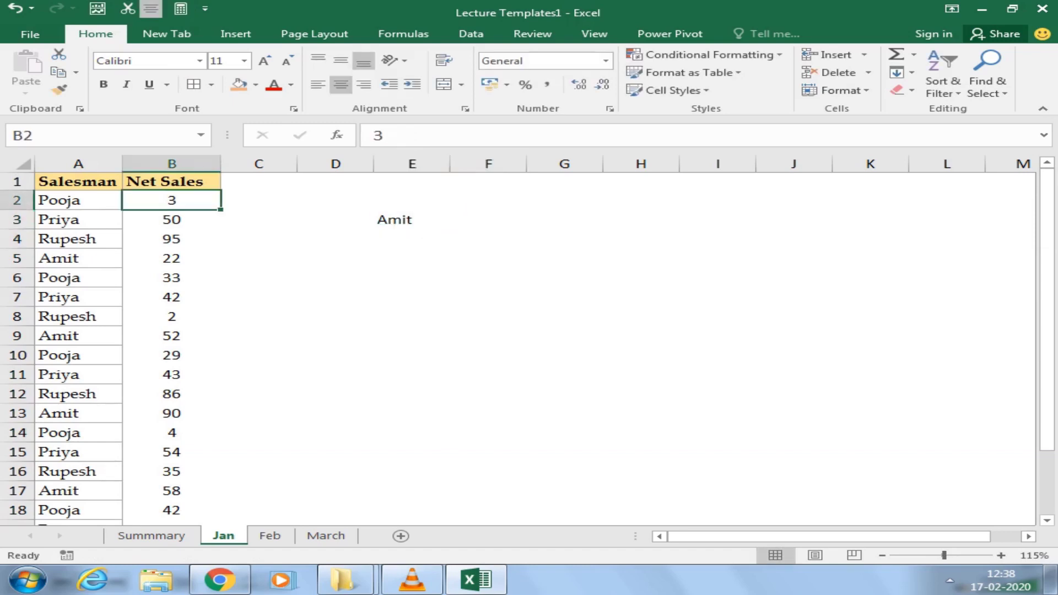
pyautogui.hotkey('ctrl', 'shift', 'Down')
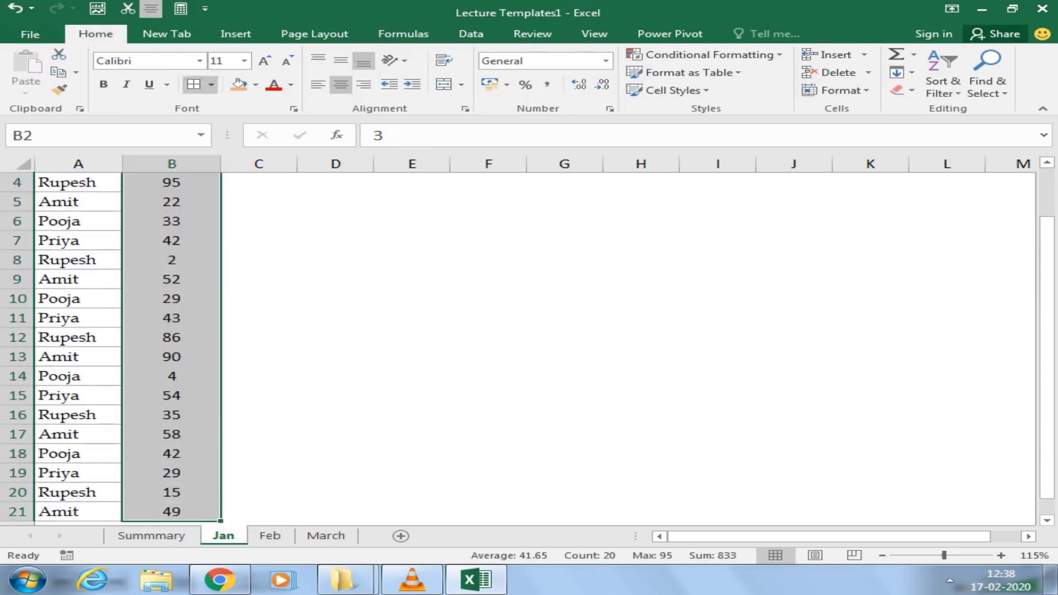
pyautogui.scroll(1, 171, 347)
# - Enter =MAX(B2:B21) in F3, returning 95
pyautogui.click(488, 219)
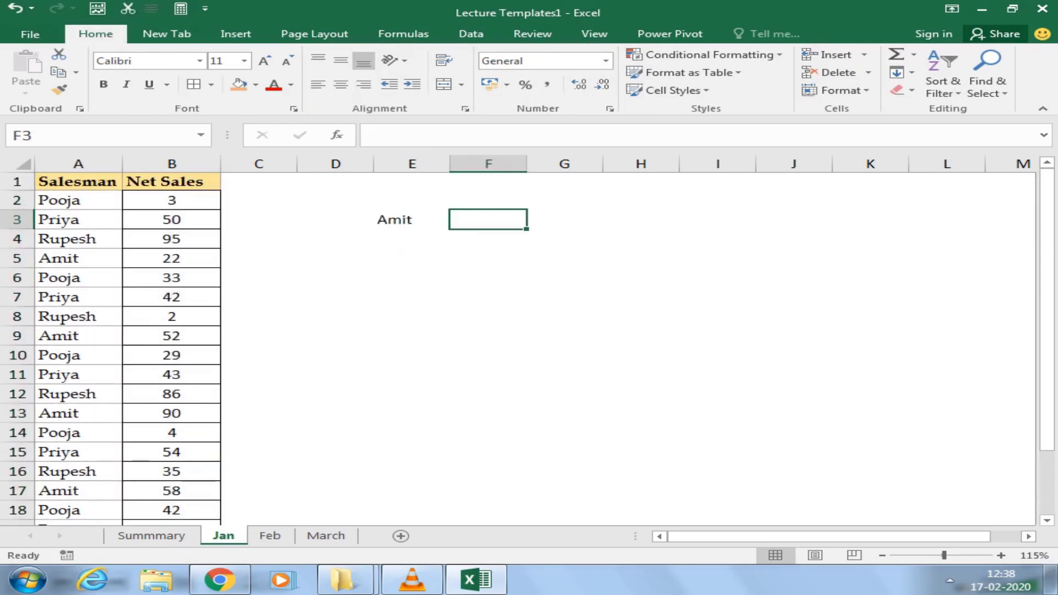
pyautogui.write('=')
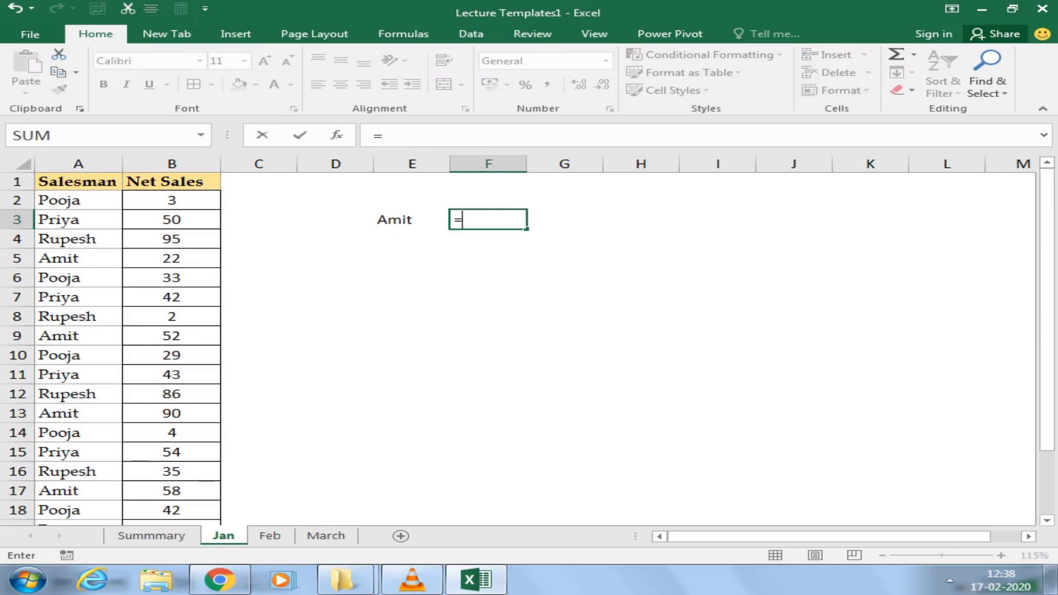
pyautogui.write('max')
pyautogui.press('Tab')
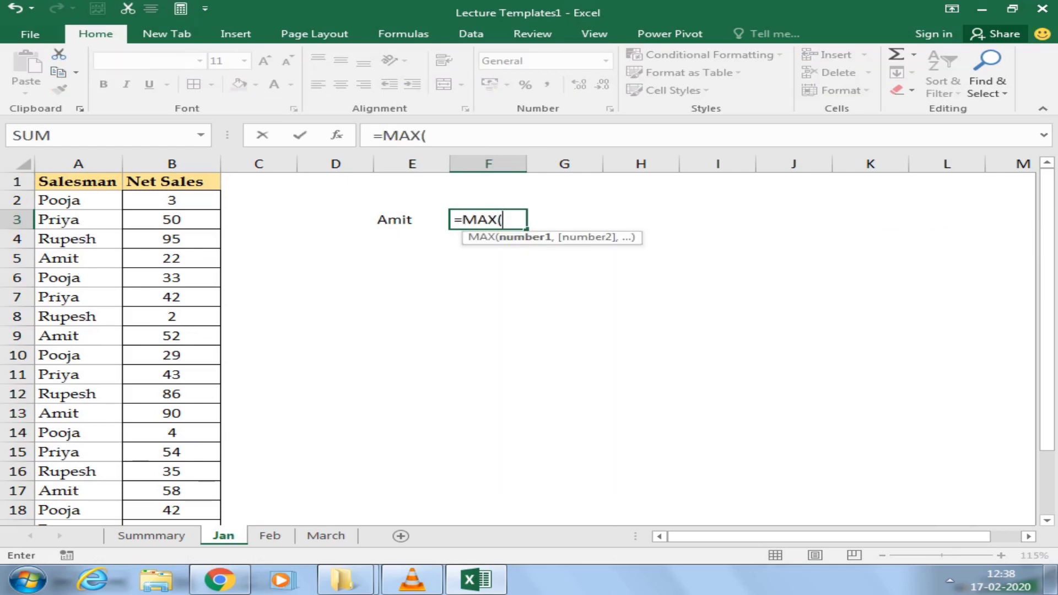
pyautogui.moveTo(172, 200); pyautogui.dragTo(220, 522)
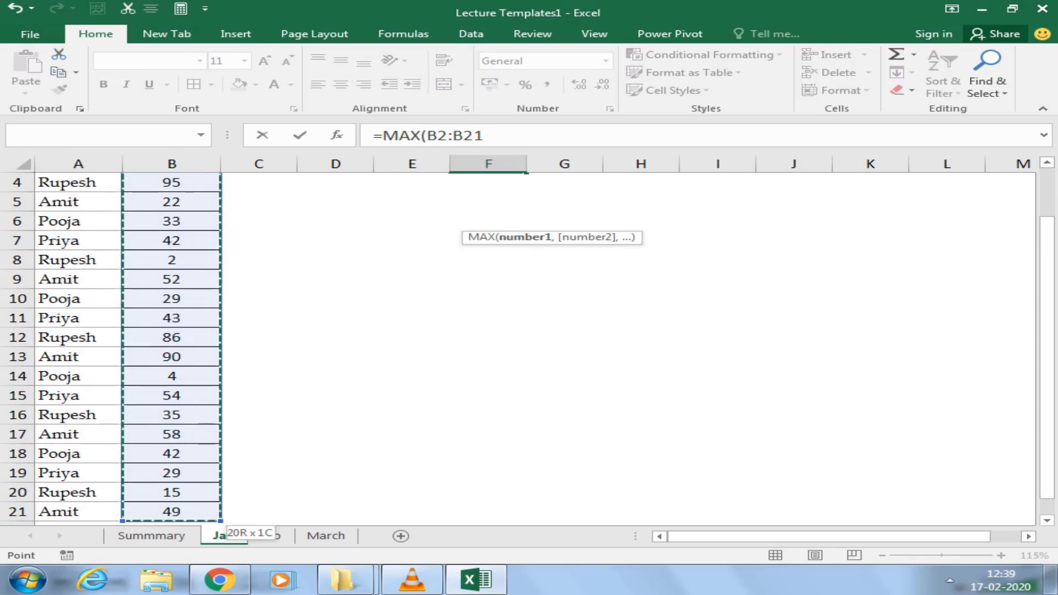
pyautogui.moveTo(215, 518); pyautogui.dragTo(215, 518)
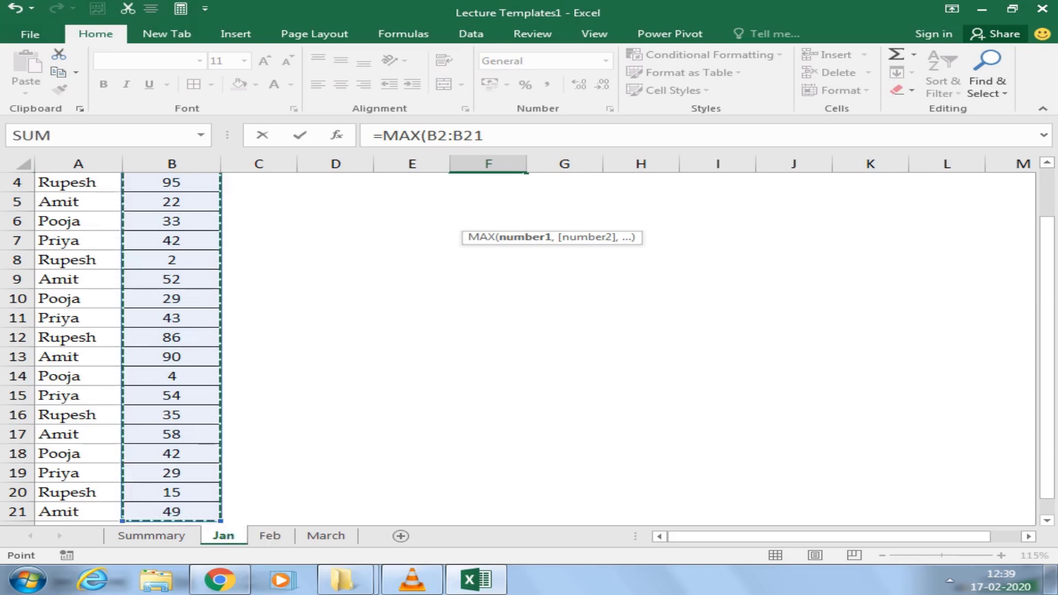
pyautogui.scroll(1, 171, 342)
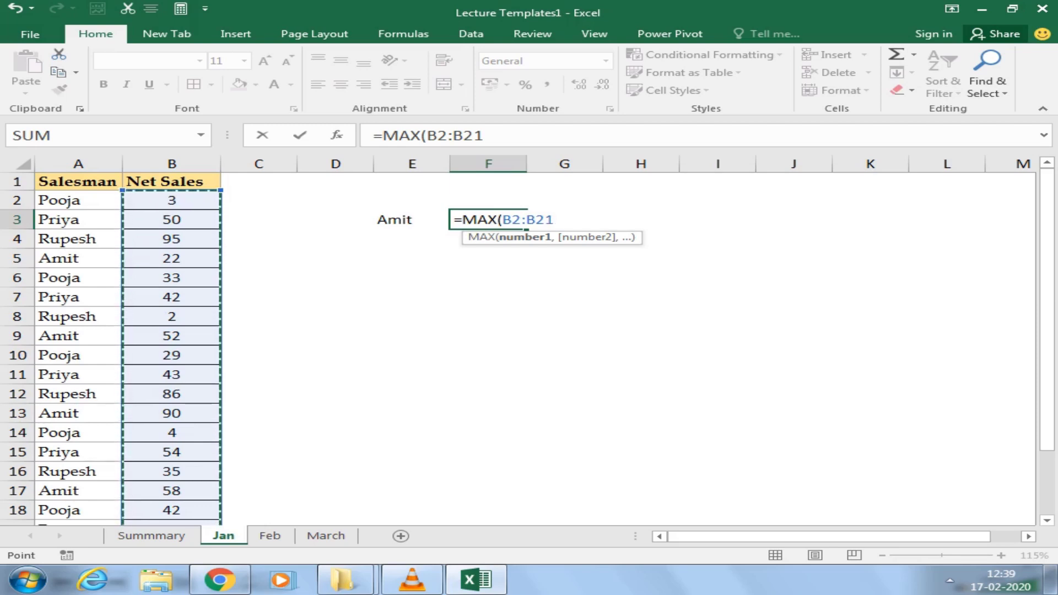
pyautogui.write(')')
pyautogui.press('Return')
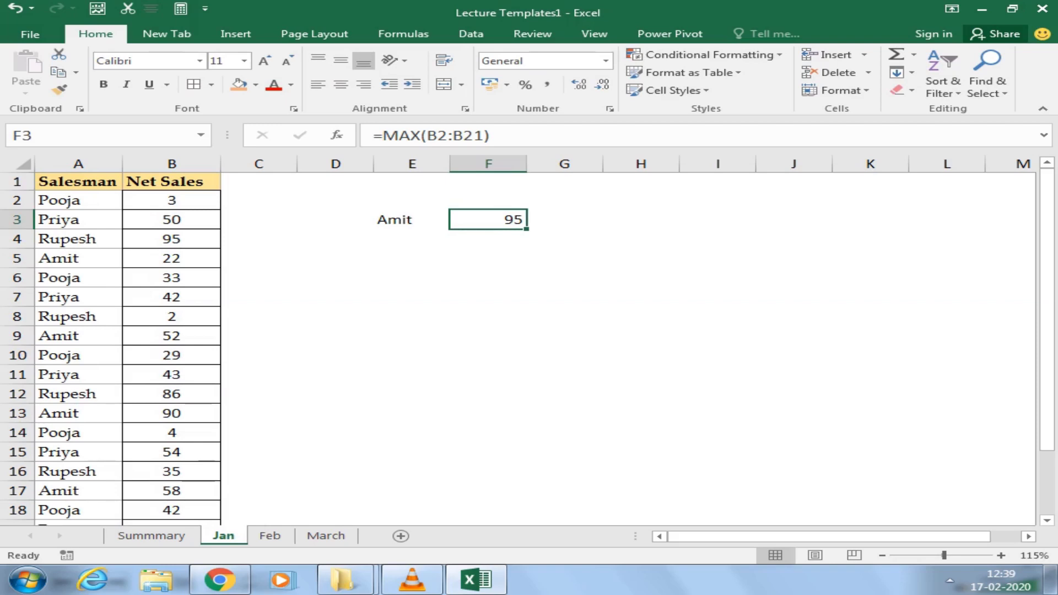
pyautogui.click(171, 200)
# - Enter 300 in B2 and check that F3's maximum updates to 300
pyautogui.write('300')
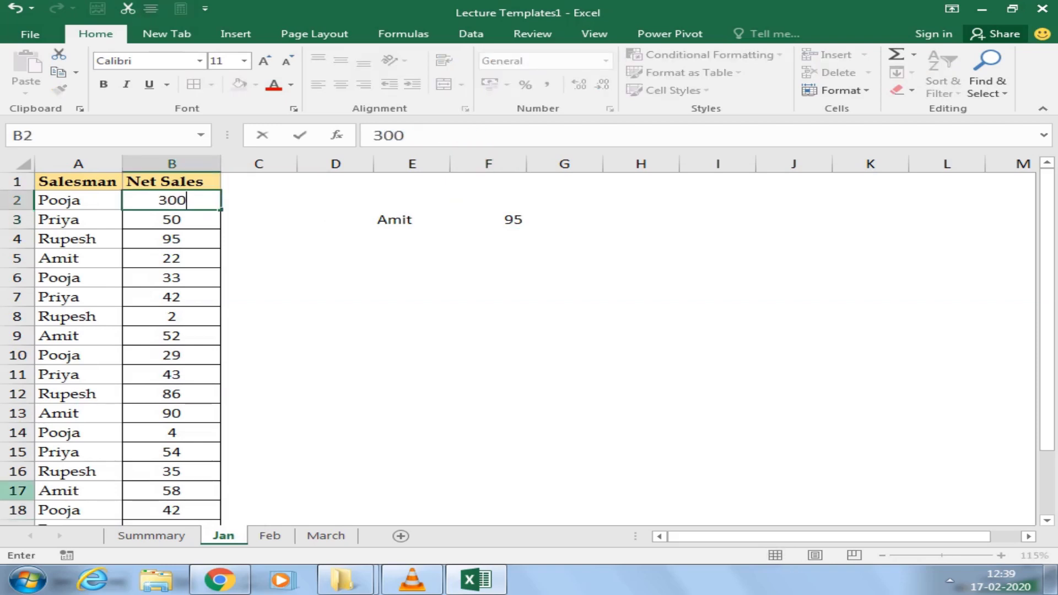
pyautogui.press('Return')
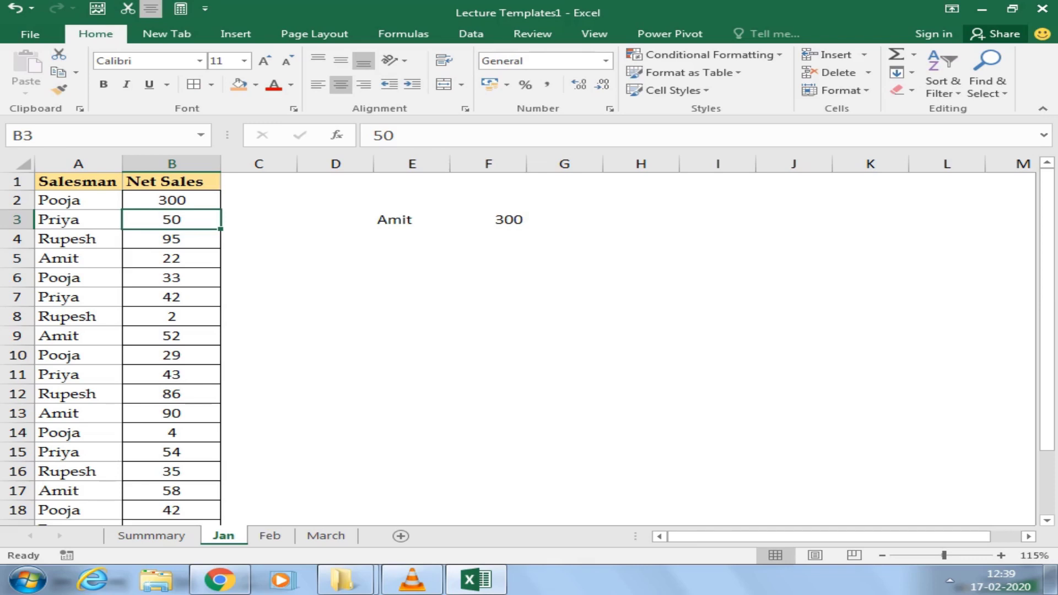
pyautogui.click(488, 219)
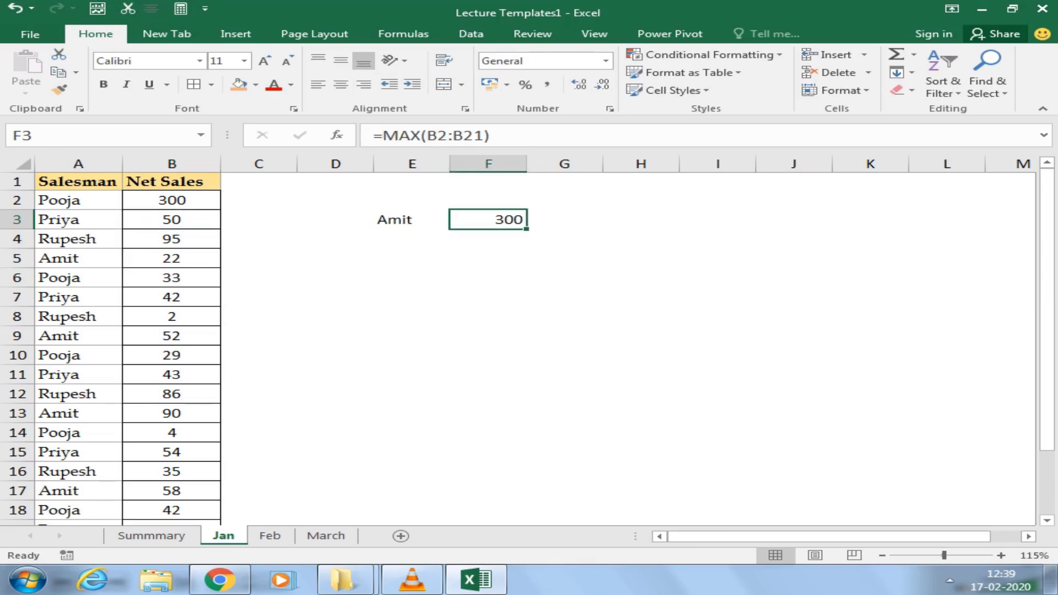
pyautogui.moveTo(172, 200); pyautogui.dragTo(172, 452)
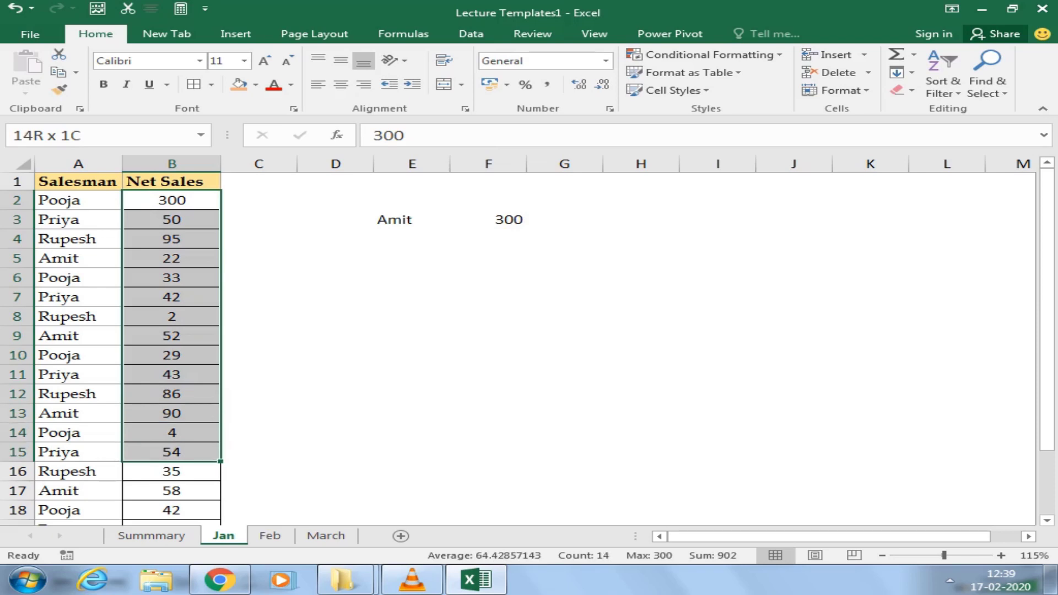
pyautogui.moveTo(171, 452); pyautogui.dragTo(171, 452)
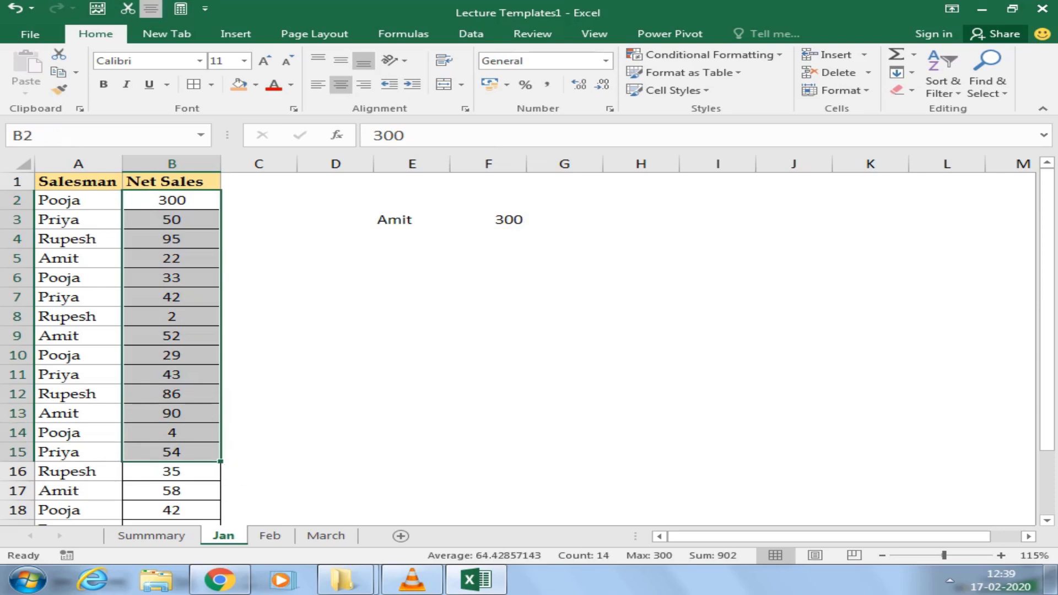
pyautogui.click(488, 239)
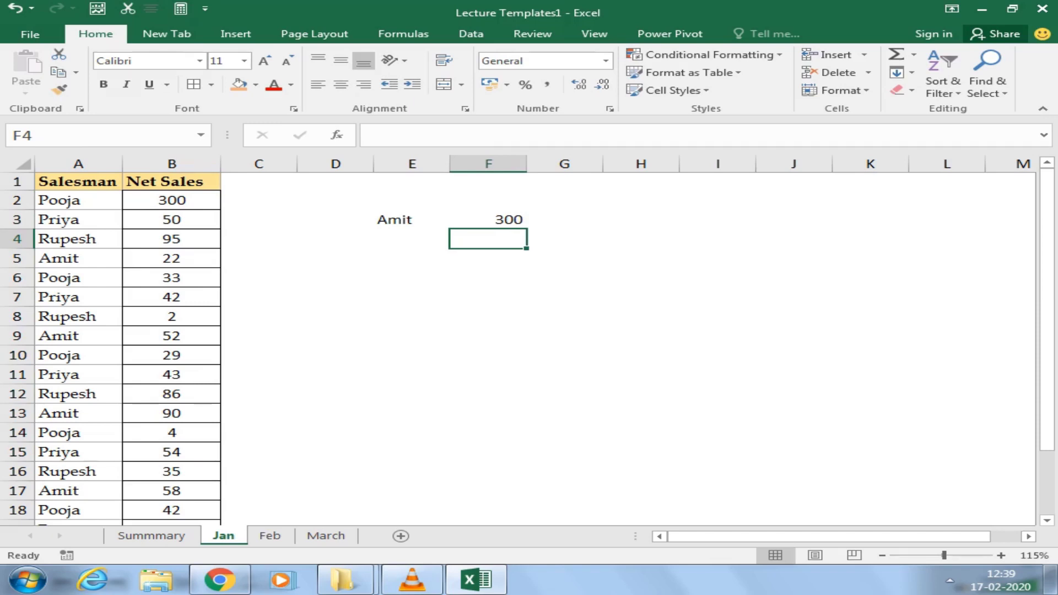
pyautogui.write('=max')
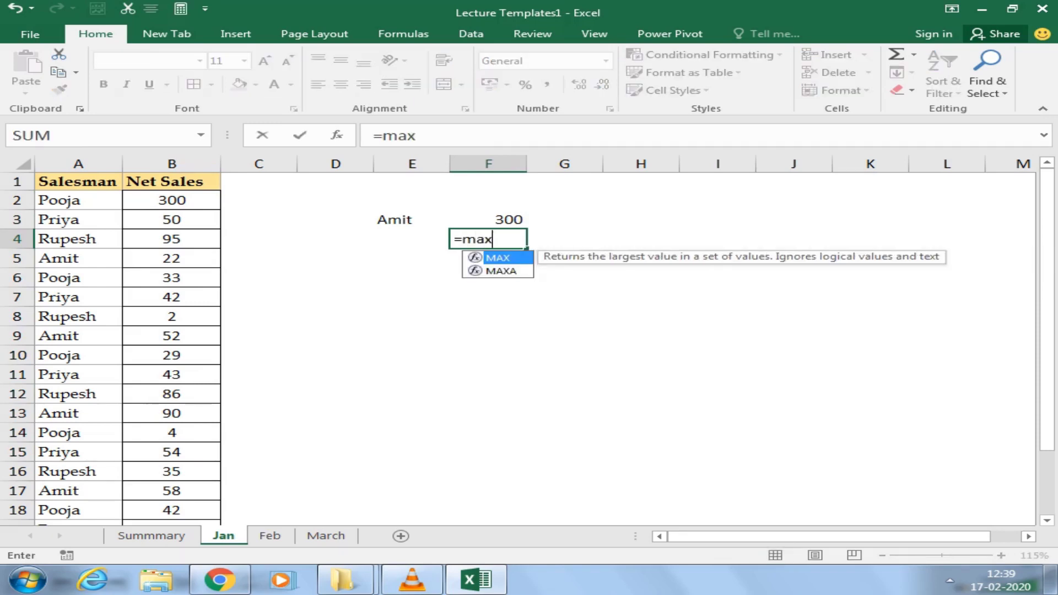
pyautogui.press('Tab')
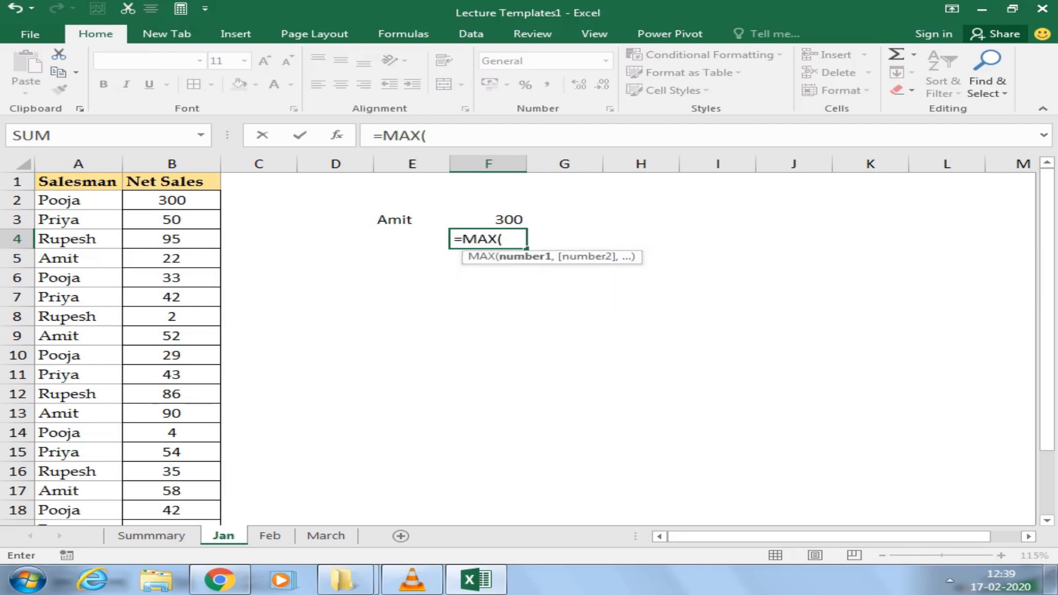
pyautogui.write('200,3')
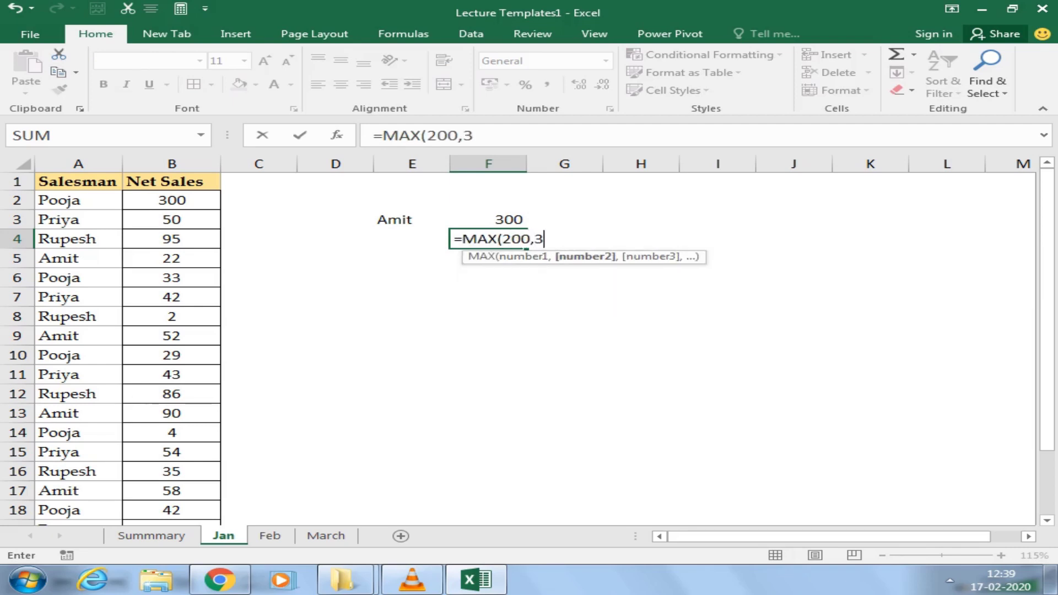
pyautogui.write('500)')
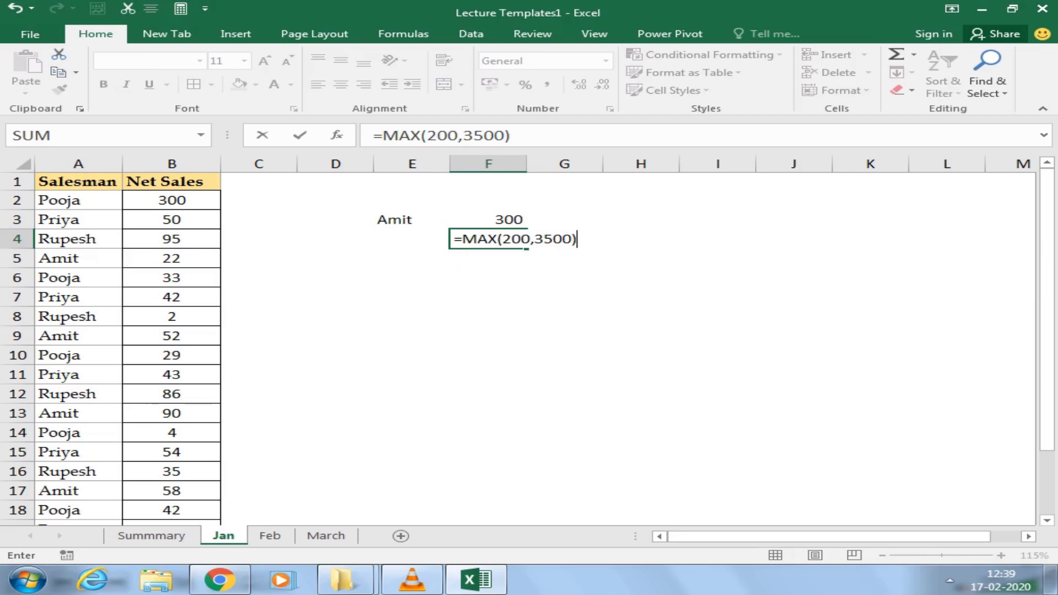
pyautogui.press('Return')
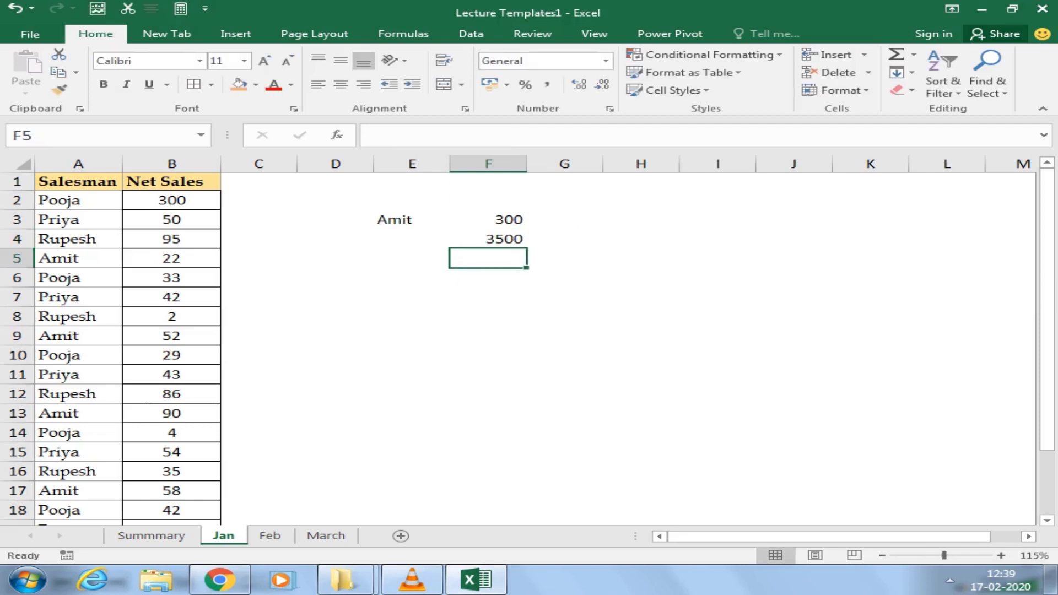
pyautogui.click(488, 238)
pyautogui.press('Delete')
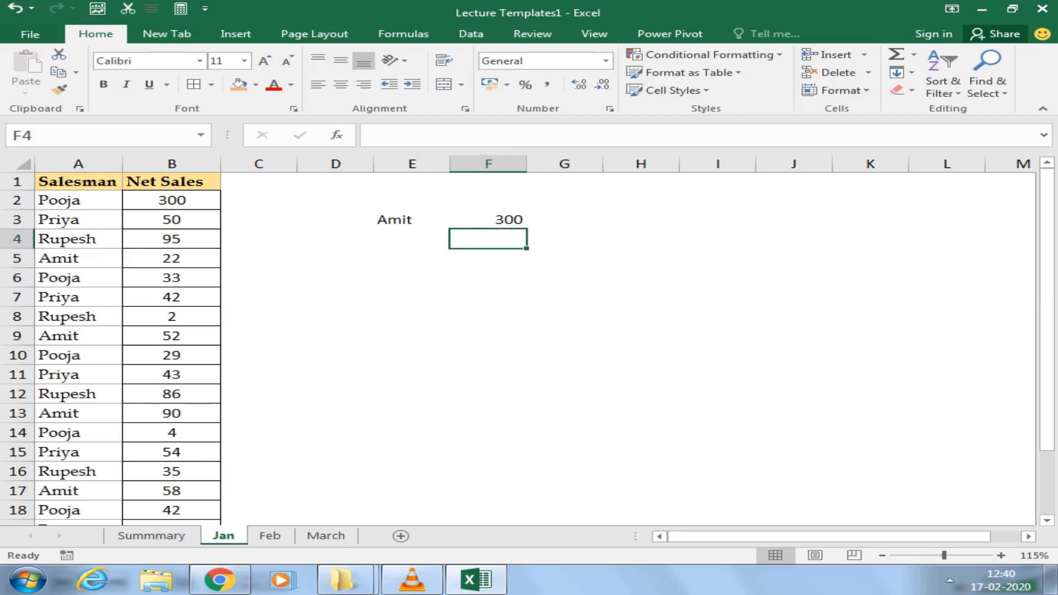
# - Enter {=MAX(IF(A2:A21="amit",B2:B21))} in F4 as an array formula, returning 90
pyautogui.write('=')
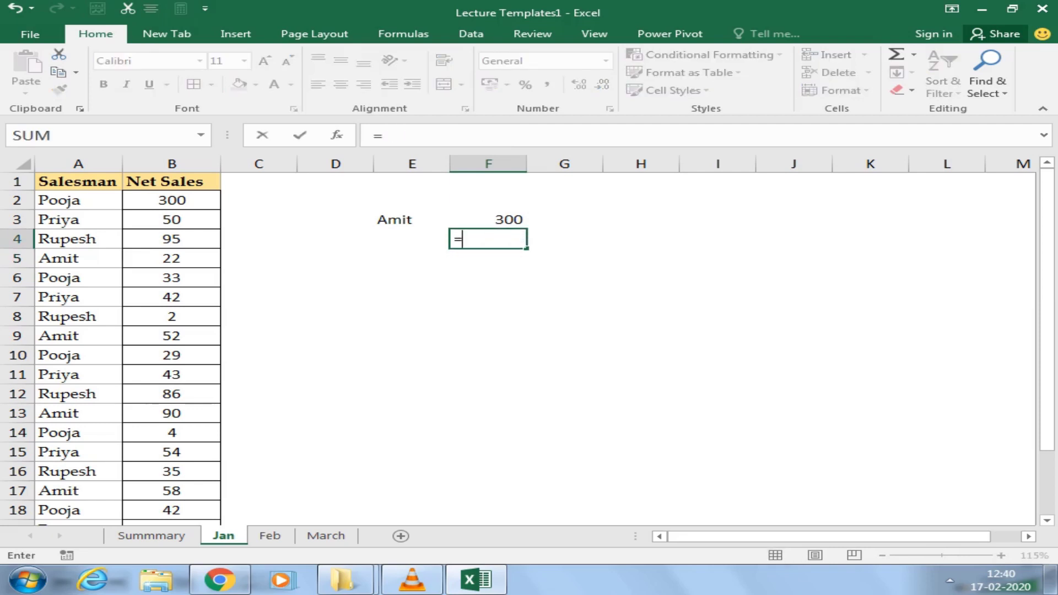
pyautogui.write('max')
pyautogui.press('Tab')
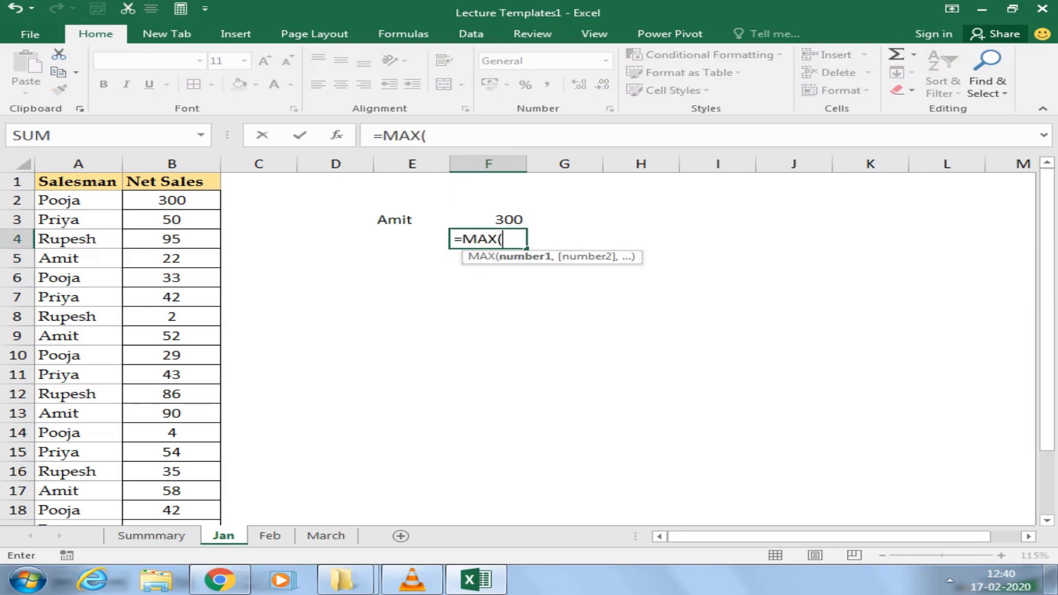
pyautogui.write('if')
pyautogui.press('Tab')
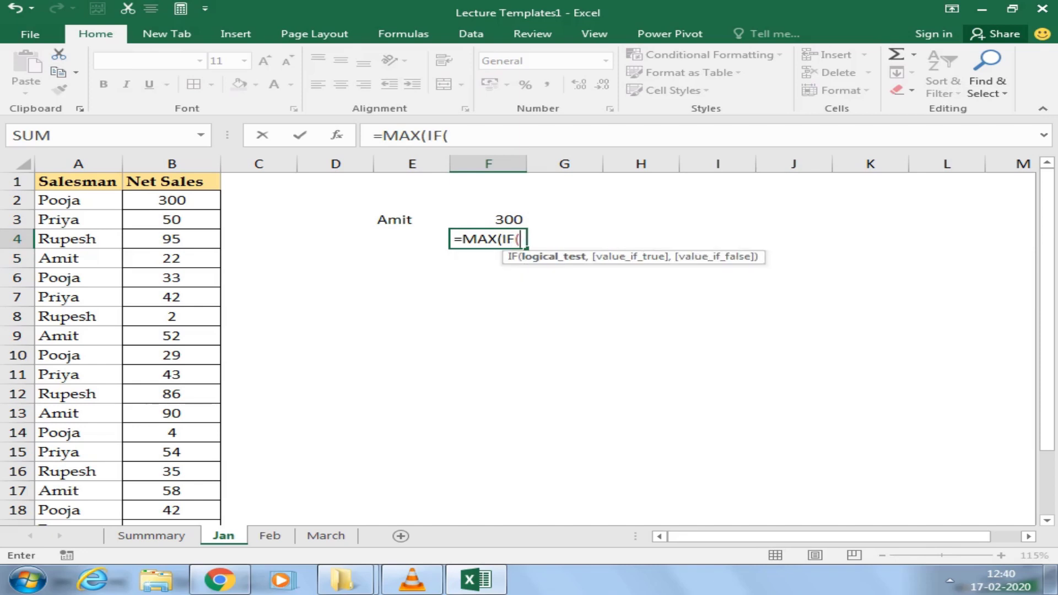
pyautogui.moveTo(77, 200); pyautogui.dragTo(121, 521)
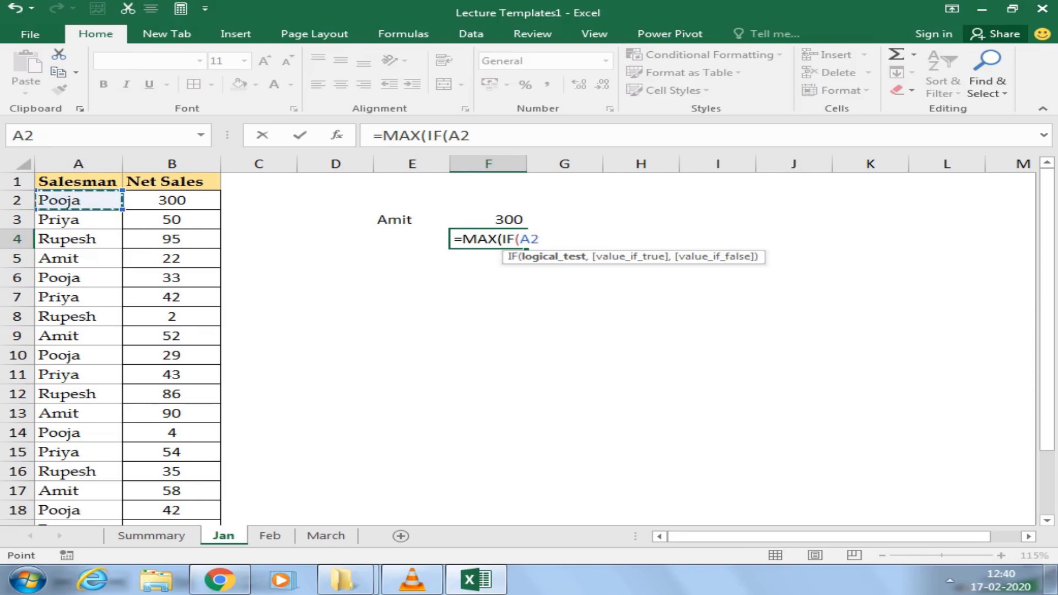
pyautogui.write('=')
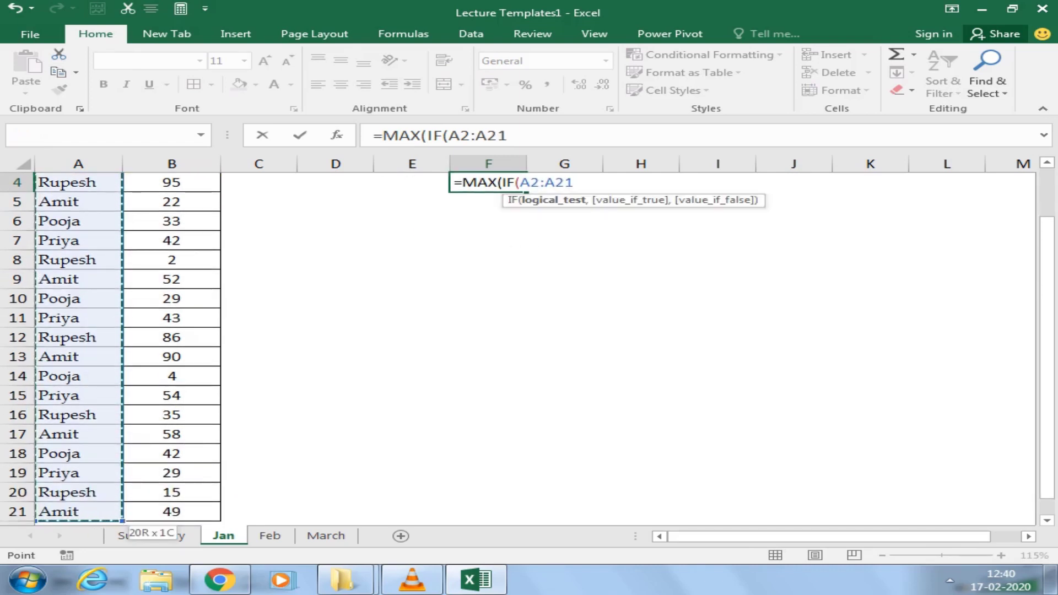
pyautogui.write('"')
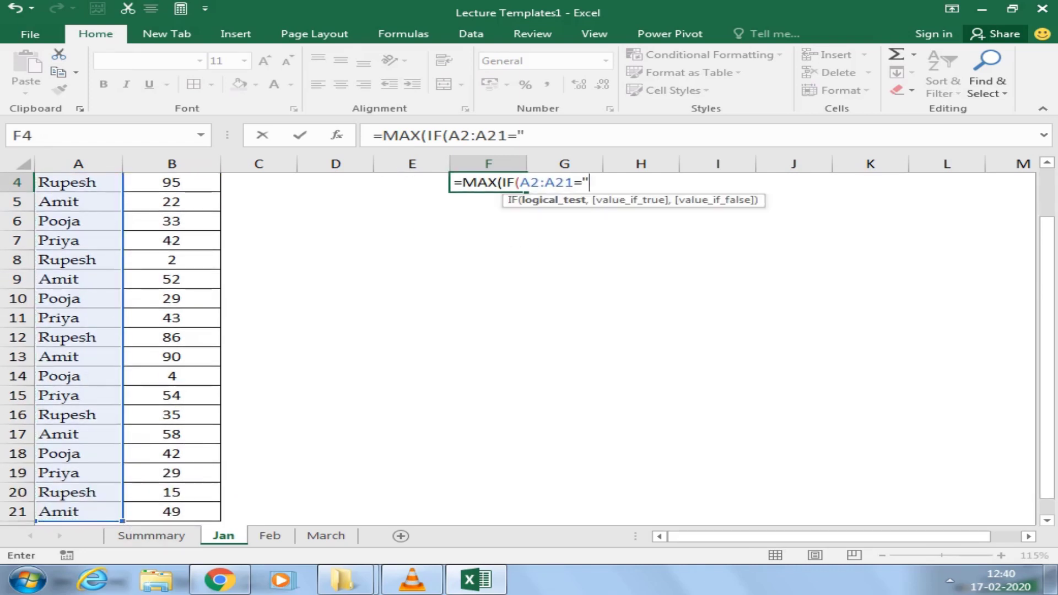
pyautogui.write('amit"')
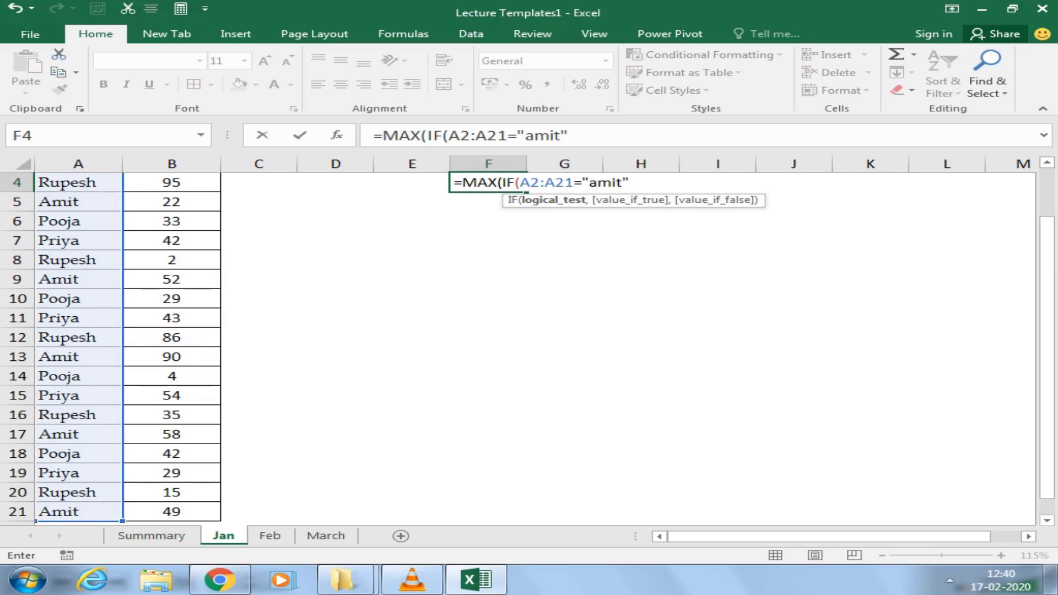
pyautogui.write(',')
pyautogui.scroll(1, 172, 330)
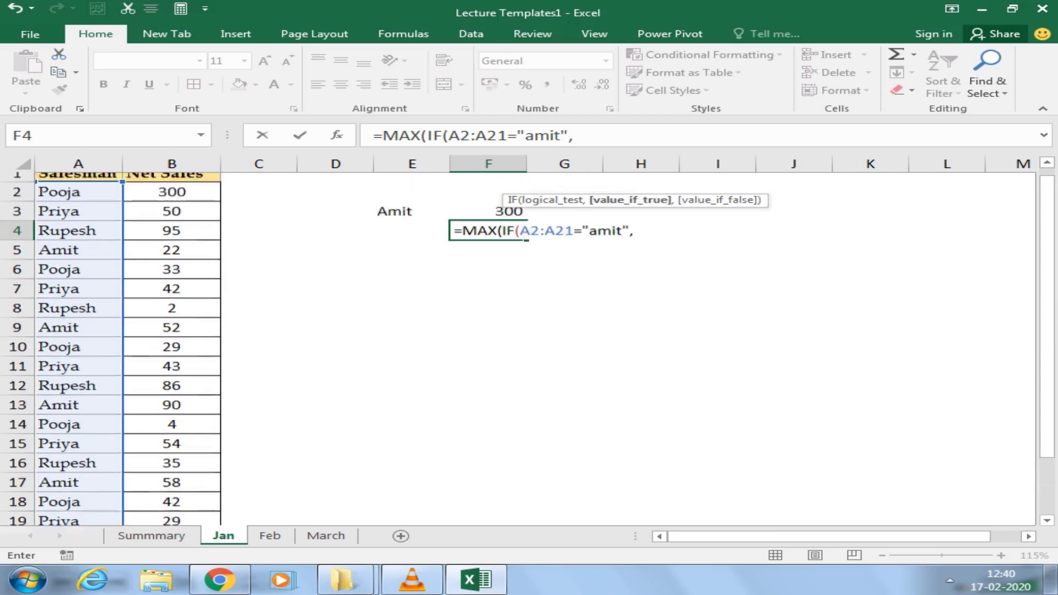
pyautogui.click(172, 200)
pyautogui.moveTo(172, 200); pyautogui.dragTo(223, 523)
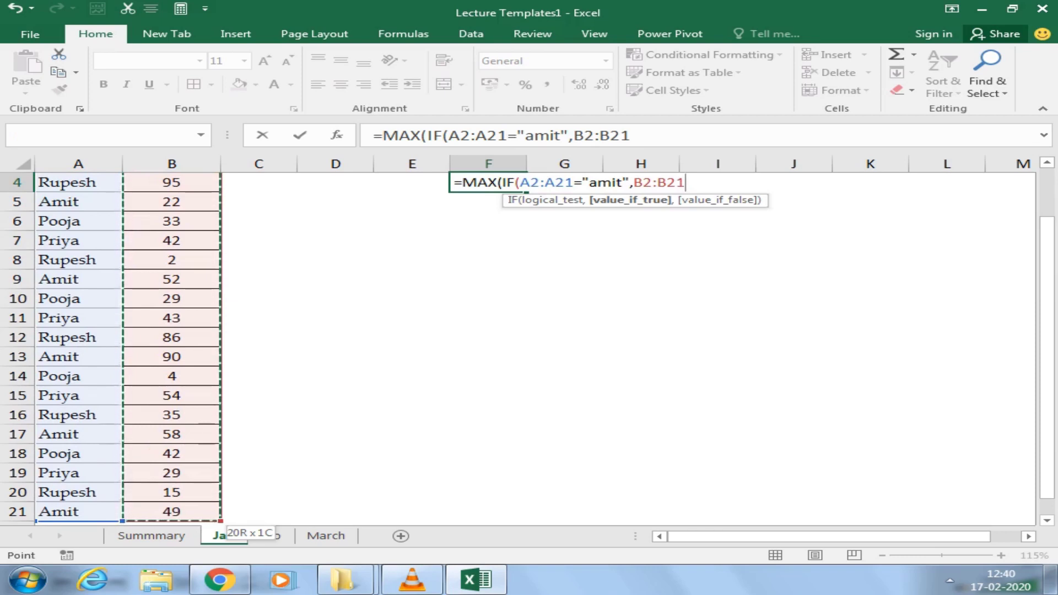
pyautogui.scroll(1, 110, 348)
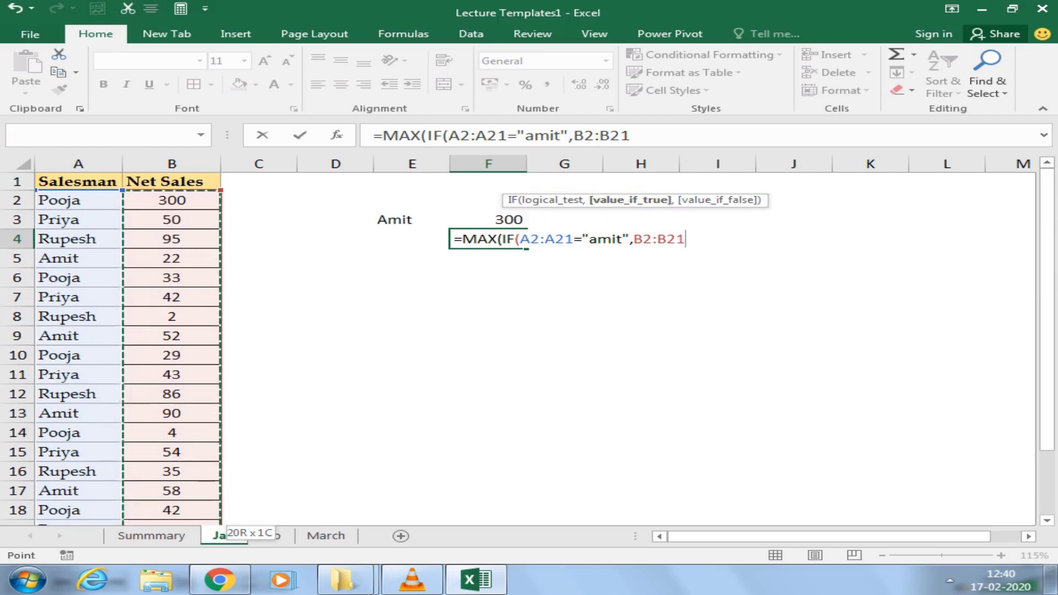
pyautogui.write('))')
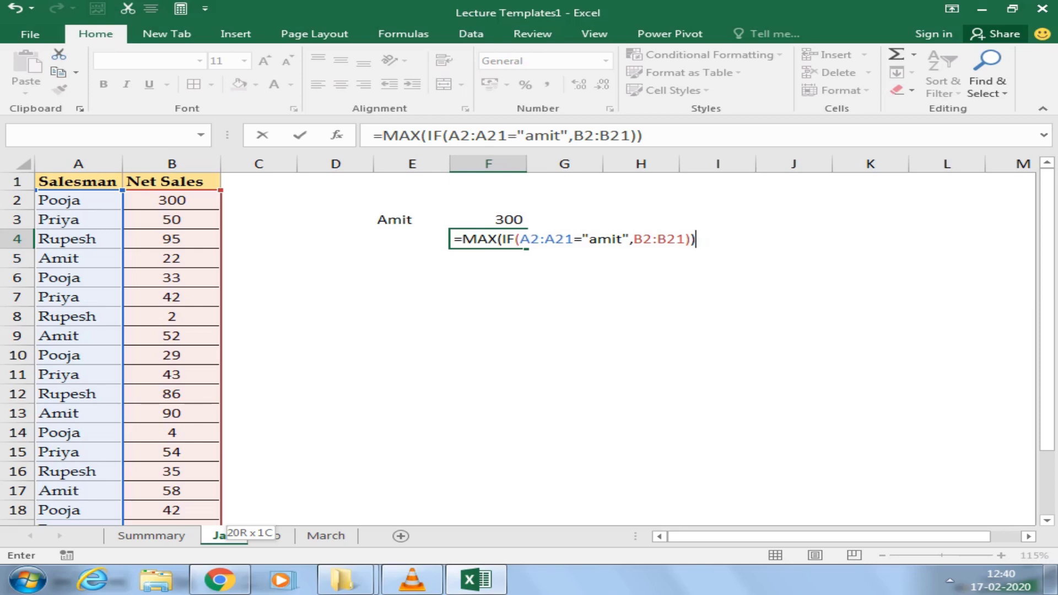
pyautogui.hotkey('ctrl', 'shift', 'Return')
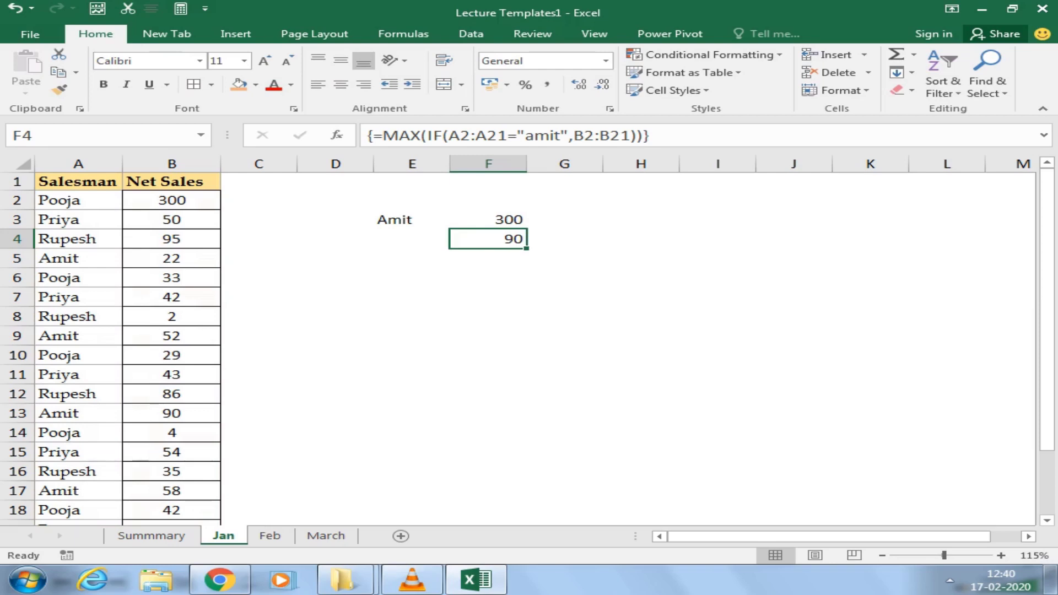
# - Fill Amit's entries in rows 5 and 13 (columns A:B) orange
pyautogui.moveTo(77, 258); pyautogui.dragTo(171, 258)
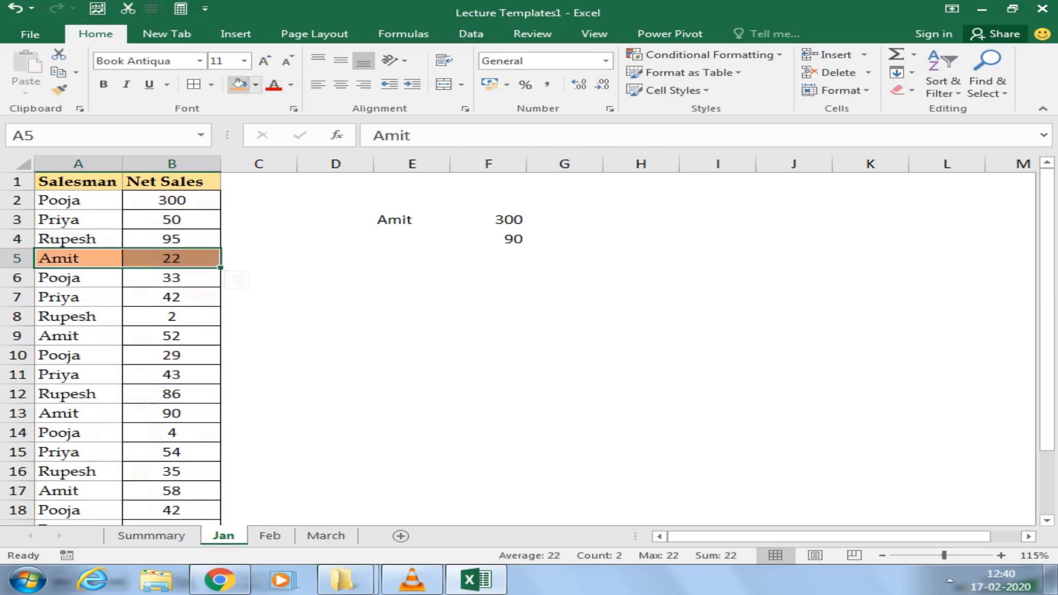
pyautogui.click(239, 85)
pyautogui.moveTo(77, 413); pyautogui.dragTo(171, 412)
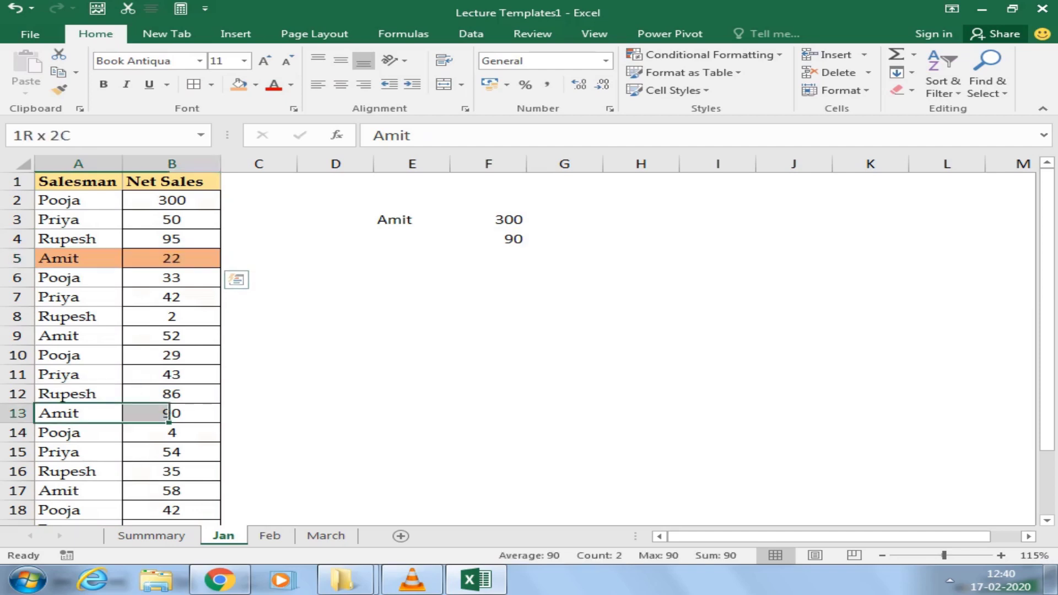
pyautogui.click(239, 84)
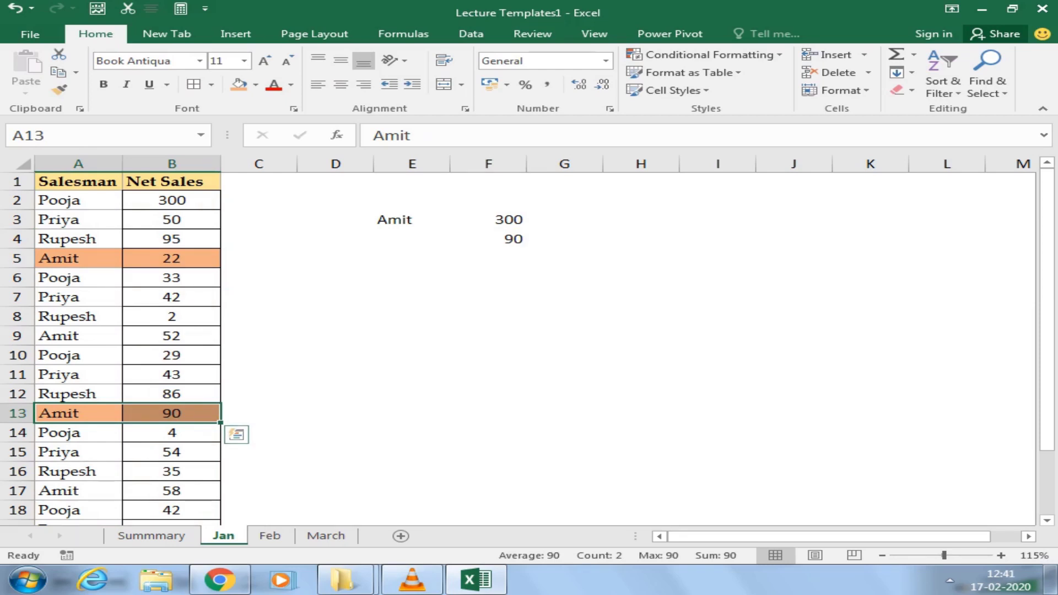
# - Shade Amit's remaining rows, including 21 and 17, orange and recheck F4's maximum
pyautogui.moveTo(79, 336); pyautogui.dragTo(171, 336)
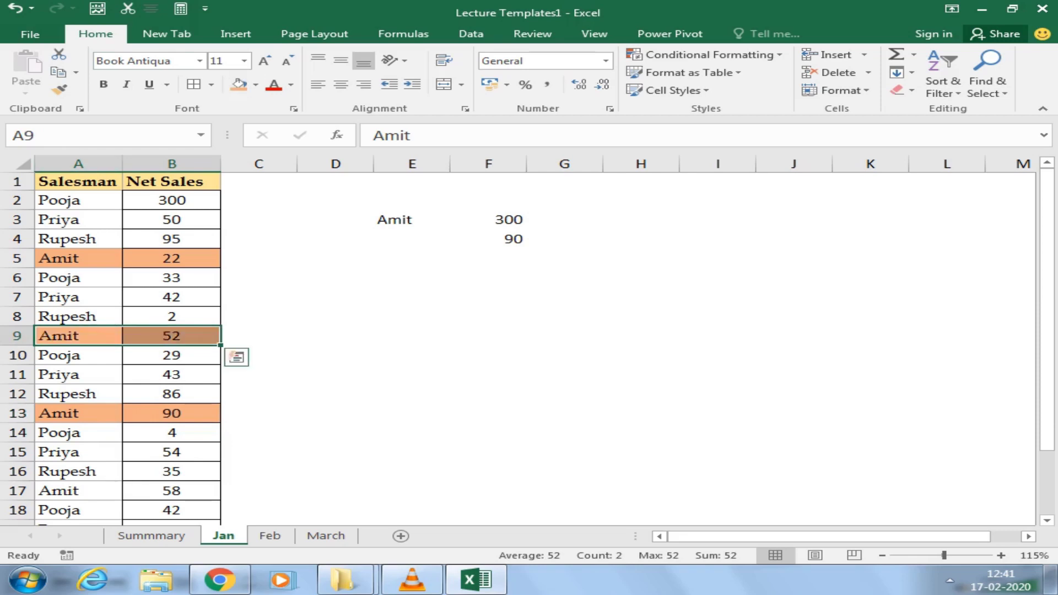
pyautogui.scroll(-1, 124, 342)
pyautogui.scroll(-1, 125, 342)
pyautogui.hotkey('ctrl', 'Down')
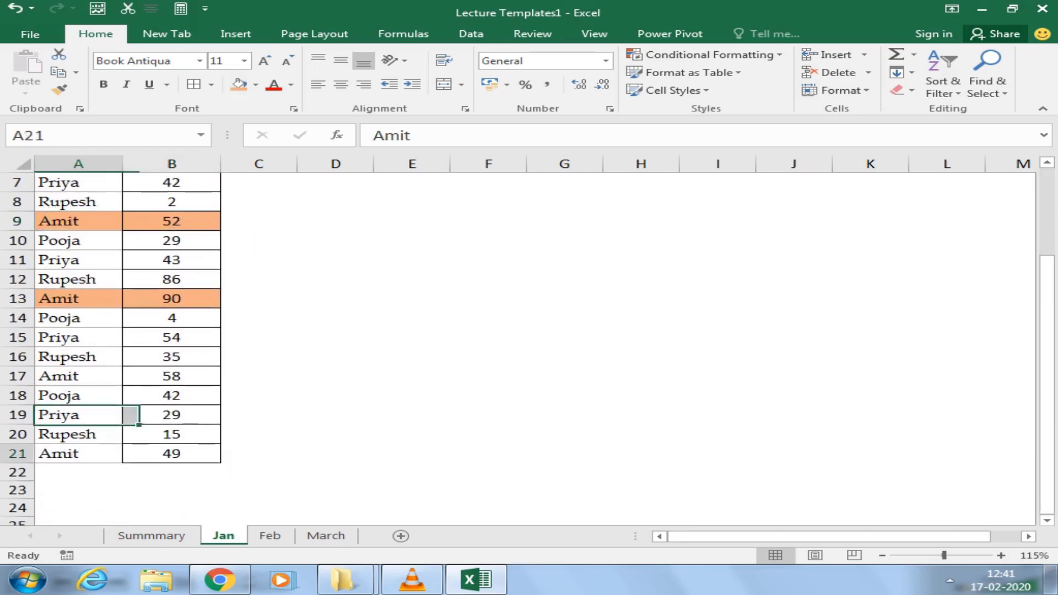
pyautogui.moveTo(79, 453); pyautogui.dragTo(171, 453)
pyautogui.click(239, 83)
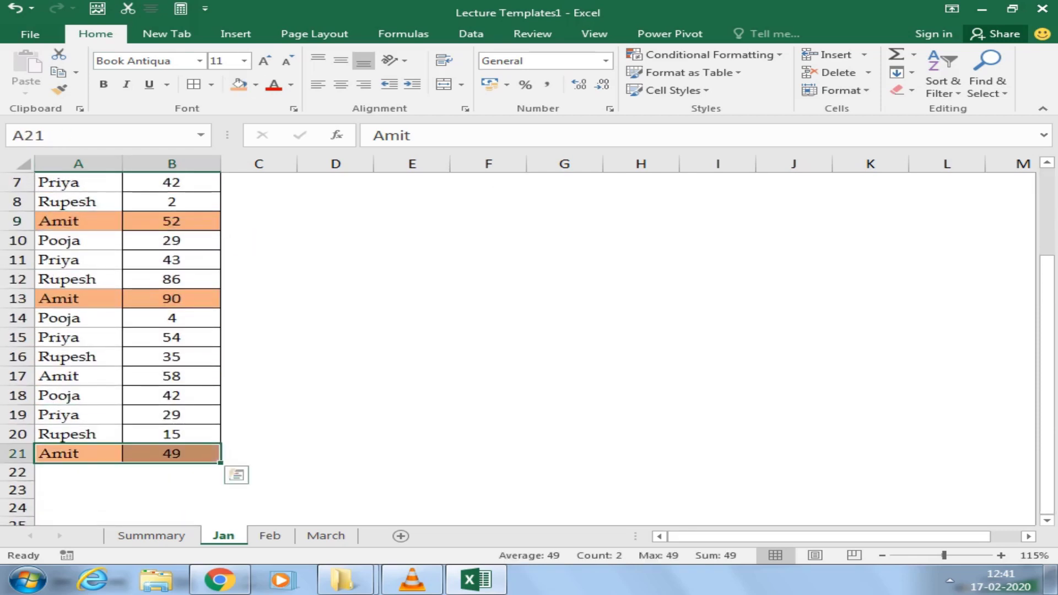
pyautogui.moveTo(78, 376); pyautogui.dragTo(171, 376)
pyautogui.click(239, 84)
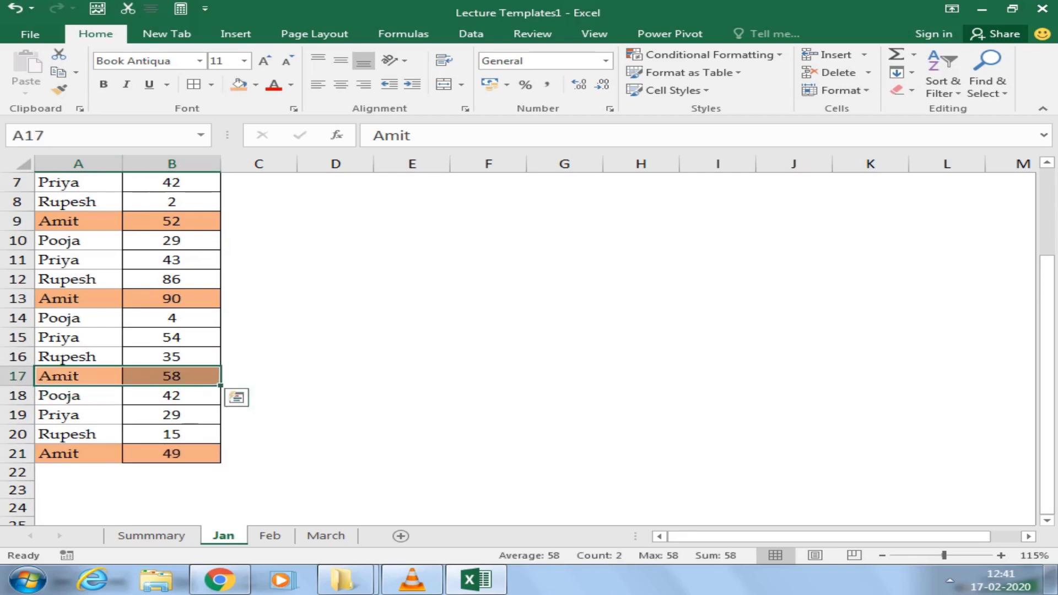
pyautogui.scroll(2, 124, 341)
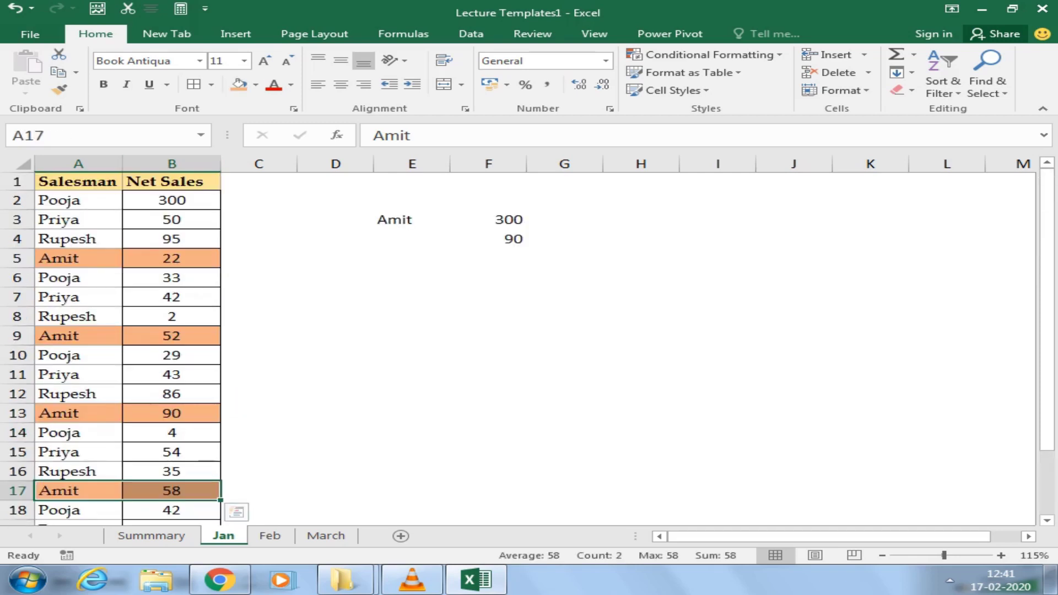
pyautogui.click(488, 239)
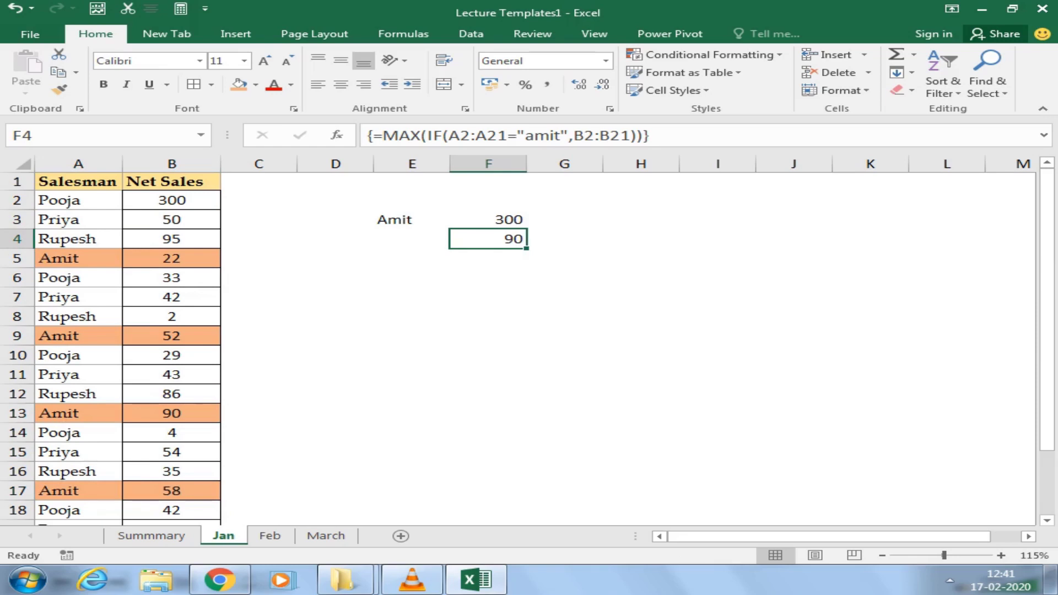
# - Type amit into E4 and E5 beside the maximum and lowest results
pyautogui.click(489, 258)
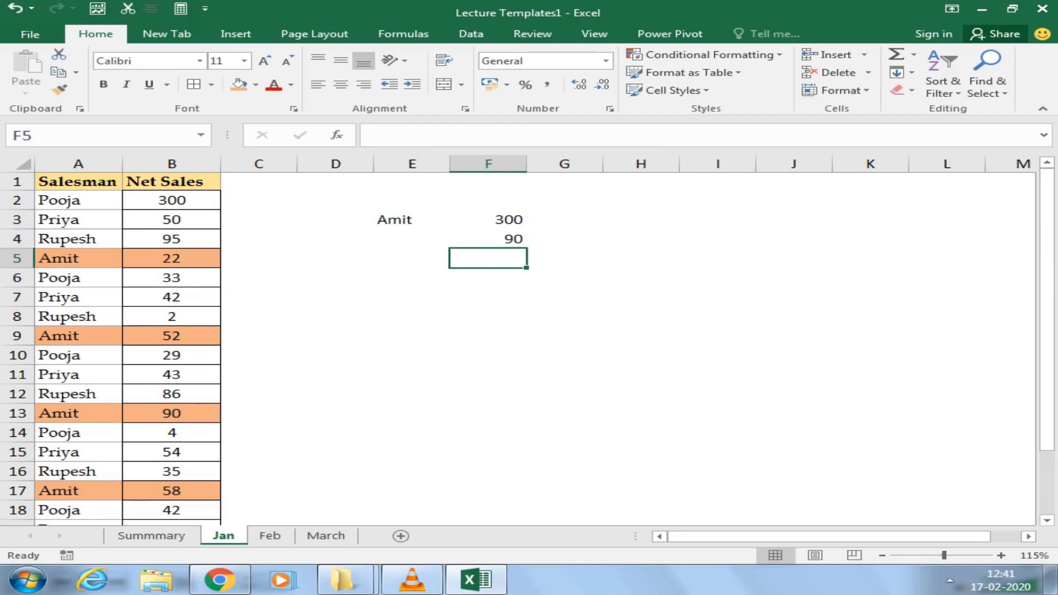
pyautogui.click(412, 239)
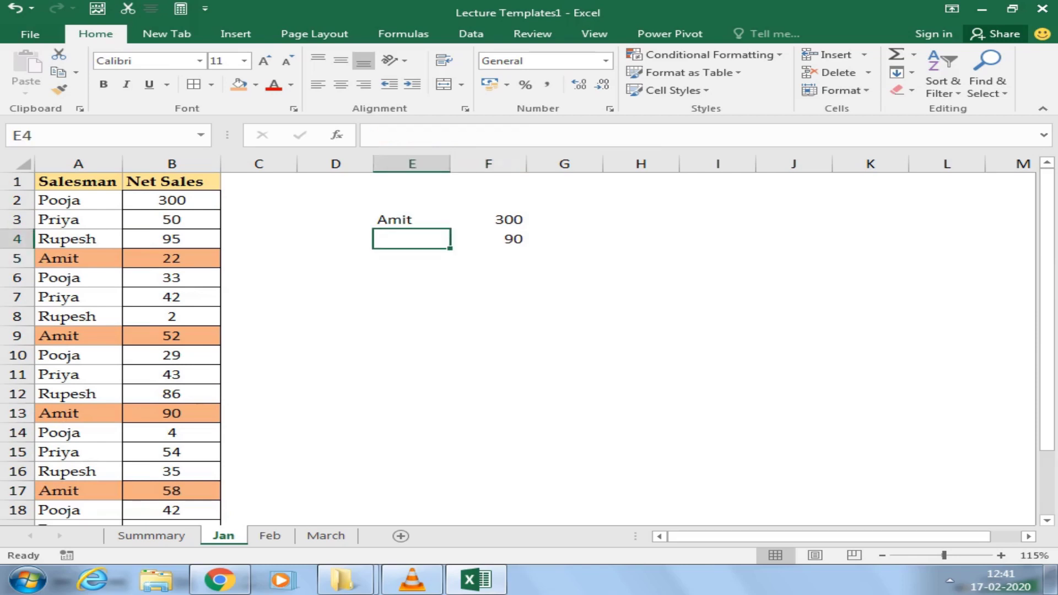
pyautogui.write('amit')
pyautogui.press('Return')
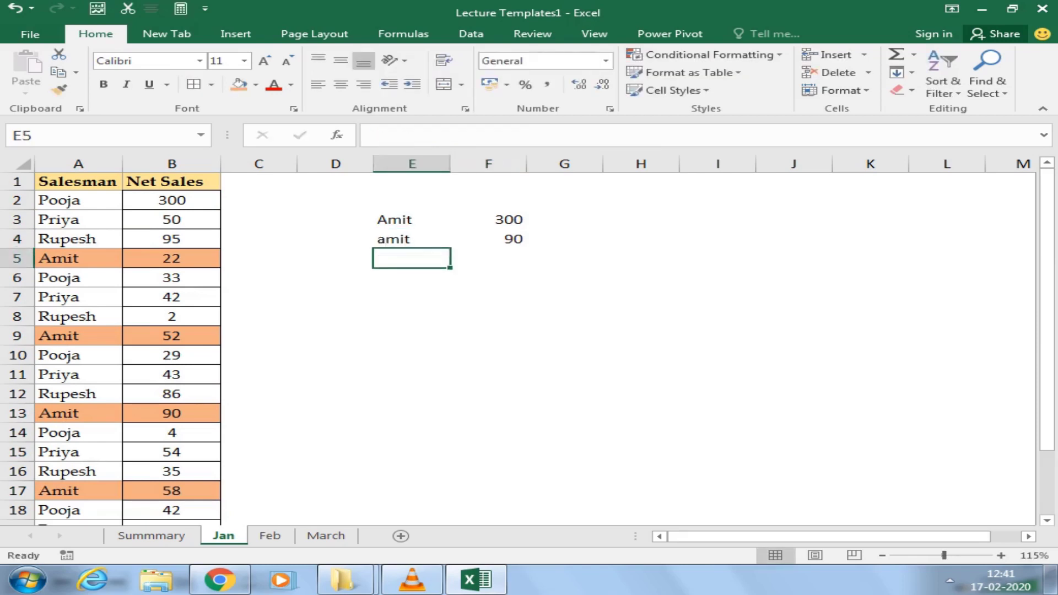
pyautogui.write('amit')
pyautogui.press('Left')
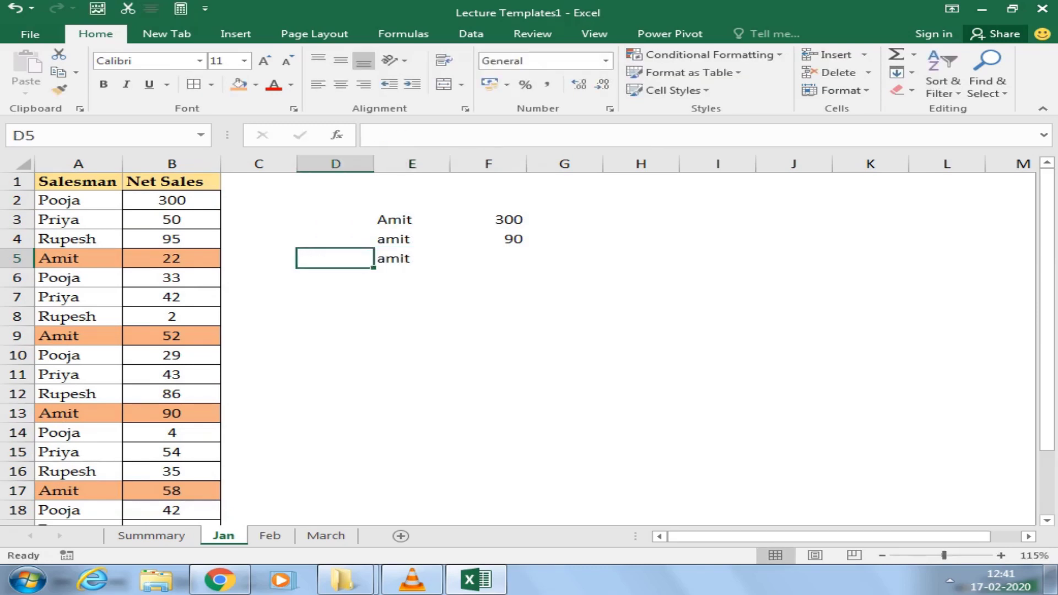
# - Label D4 'maximum' and D5 'Lowest'
pyautogui.click(334, 238)
pyautogui.write('max')
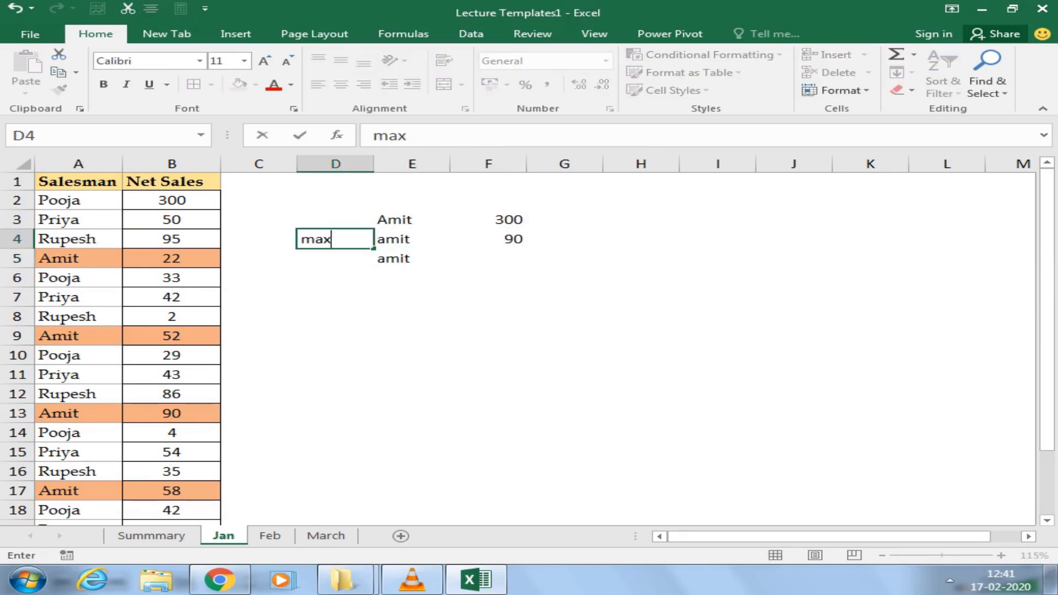
pyautogui.write('imum')
pyautogui.press('Return')
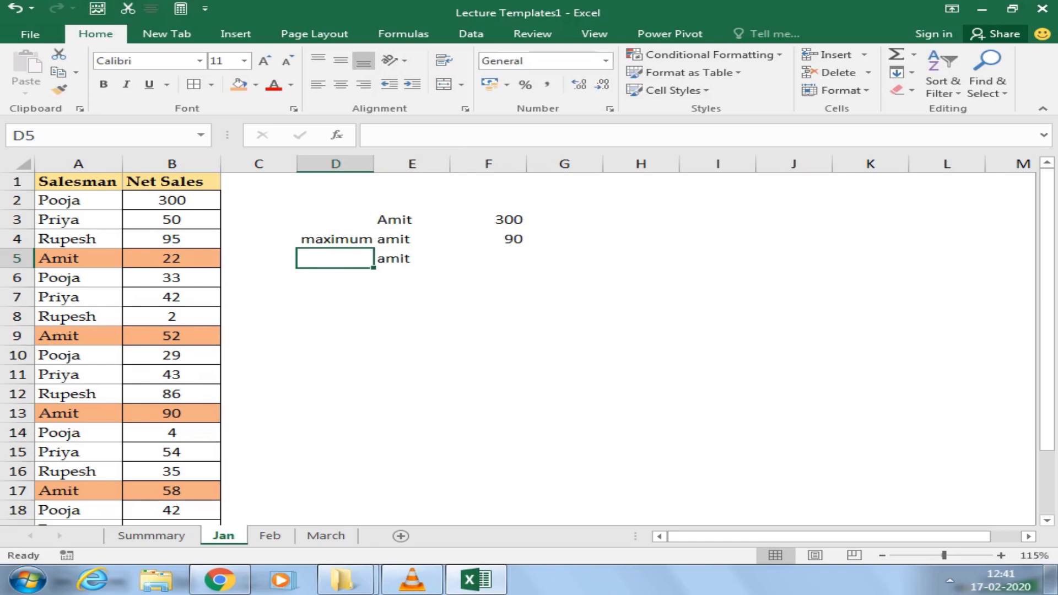
pyautogui.write('Lost')
pyautogui.press('BackSpace')
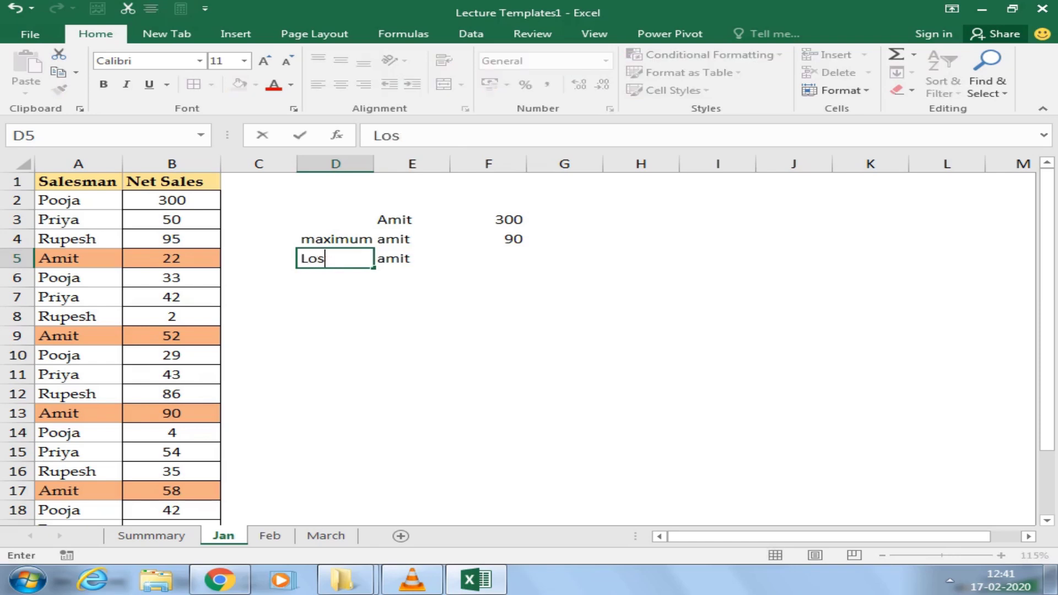
pyautogui.press('BackSpace')
pyautogui.write('west')
pyautogui.press('Tab')
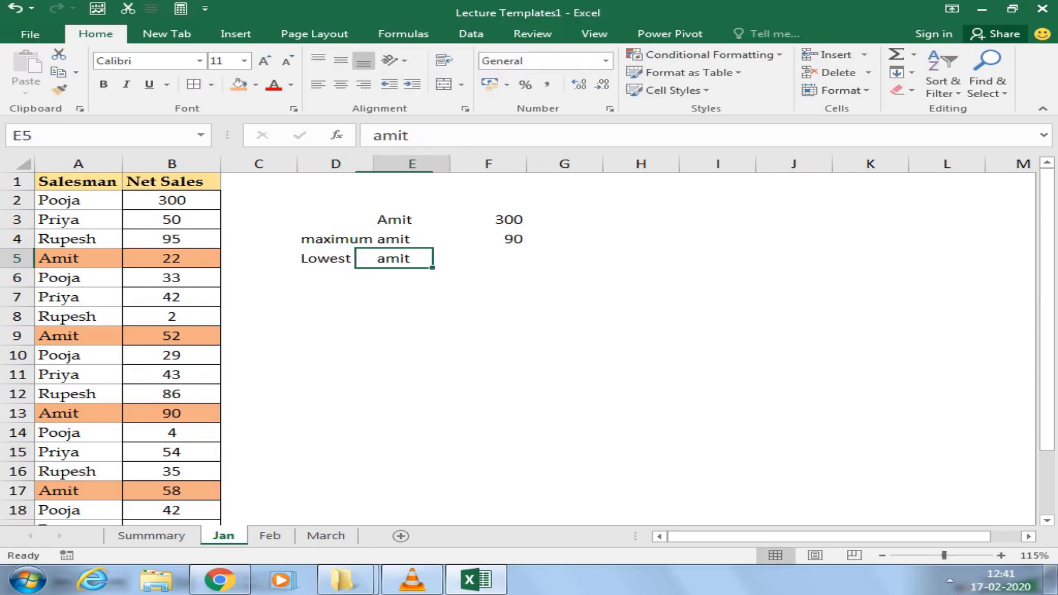
pyautogui.press('Tab')
# - Enter {=MIN(IF(A2:A21="amit",B2:B21))} in F5 as an array formula, returning 22
pyautogui.write('=m')
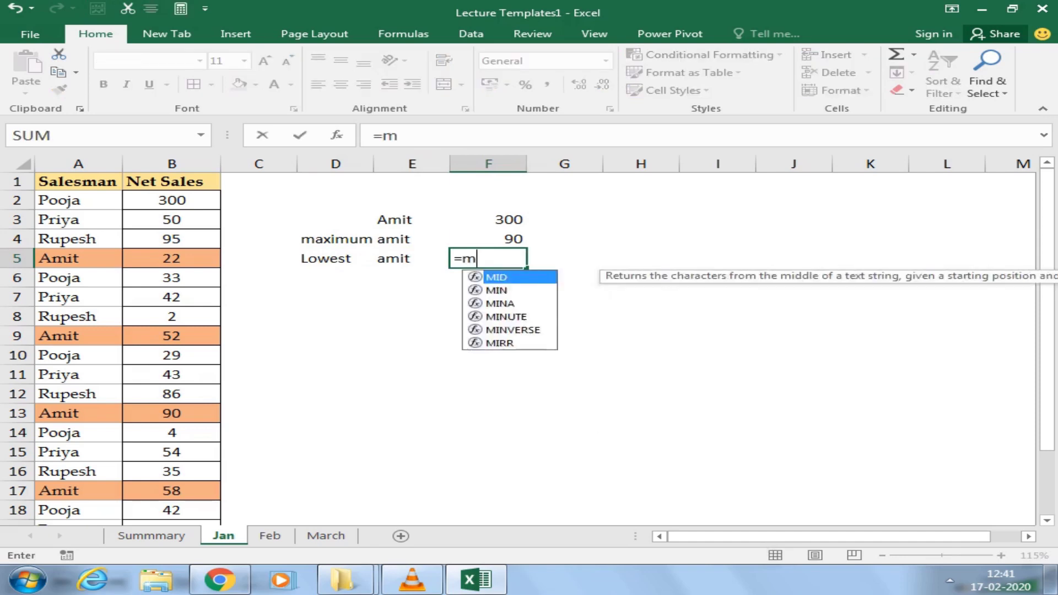
pyautogui.write('in')
pyautogui.press('Tab')
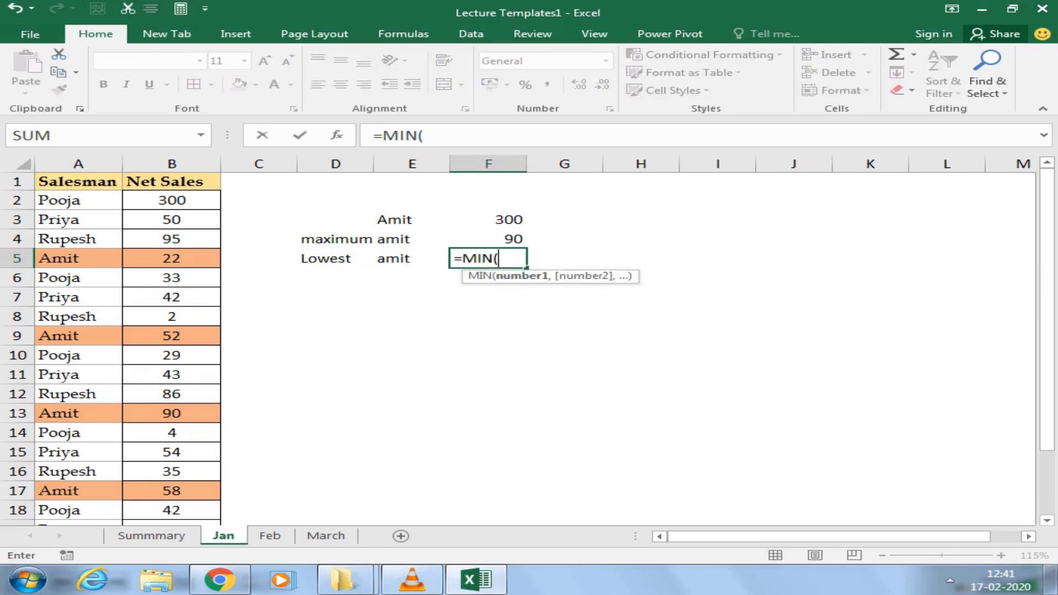
pyautogui.write('if')
pyautogui.press('Tab')
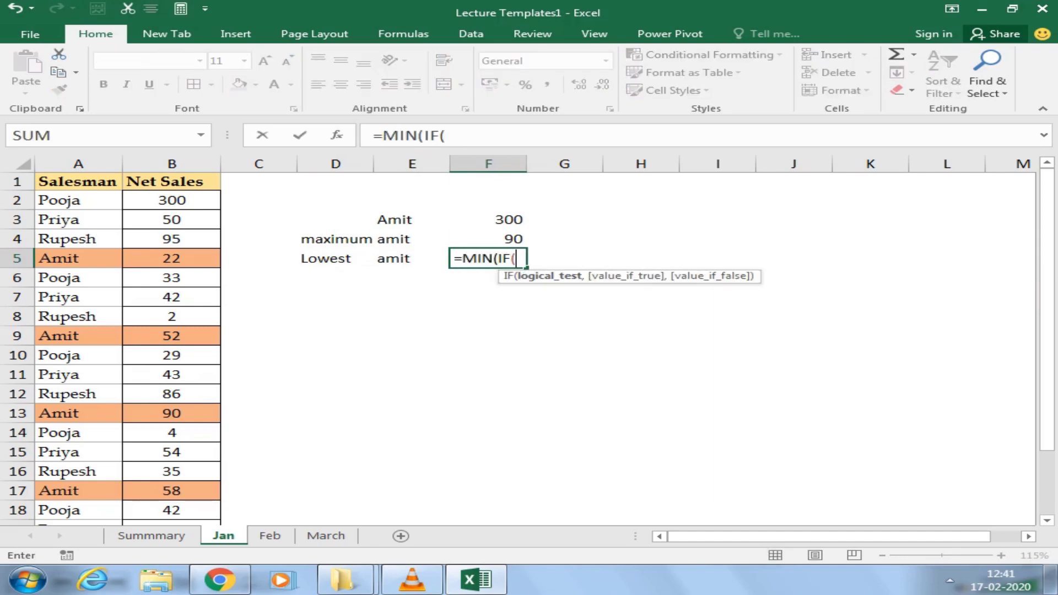
pyautogui.moveTo(77, 200); pyautogui.dragTo(111, 524)
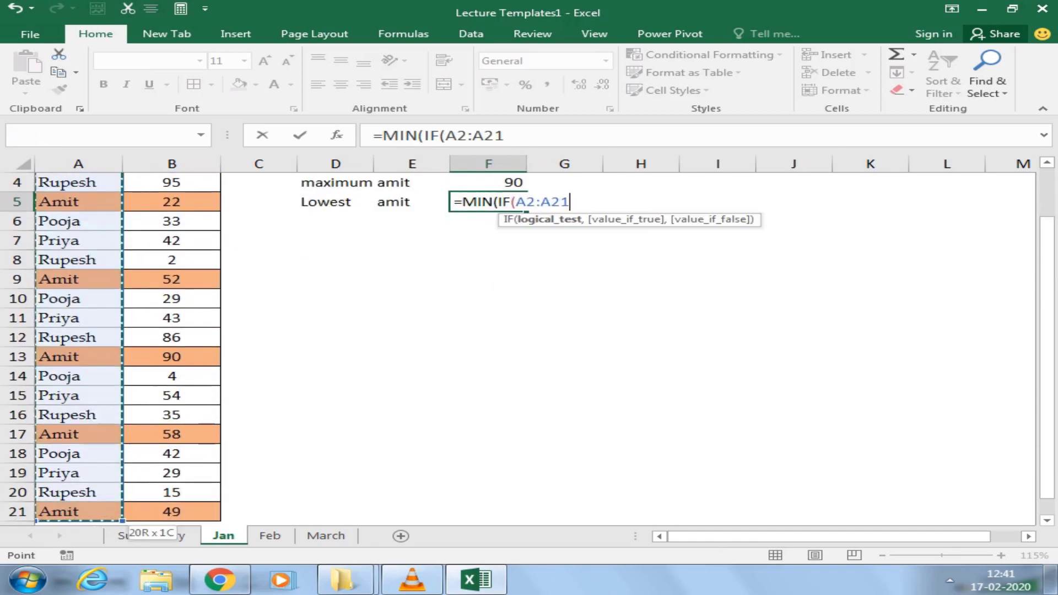
pyautogui.write('=')
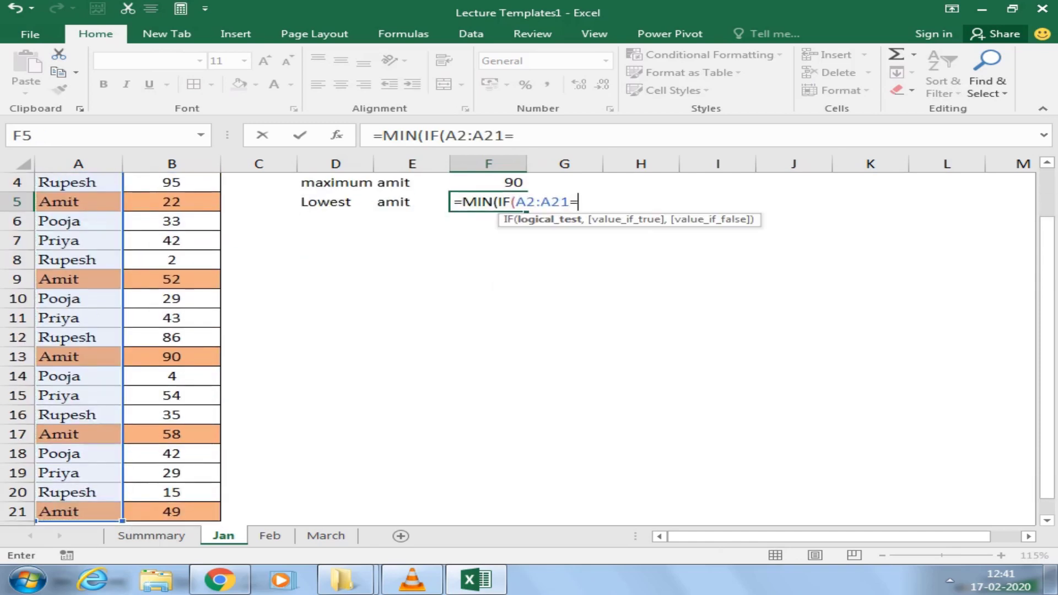
pyautogui.write('"amit')
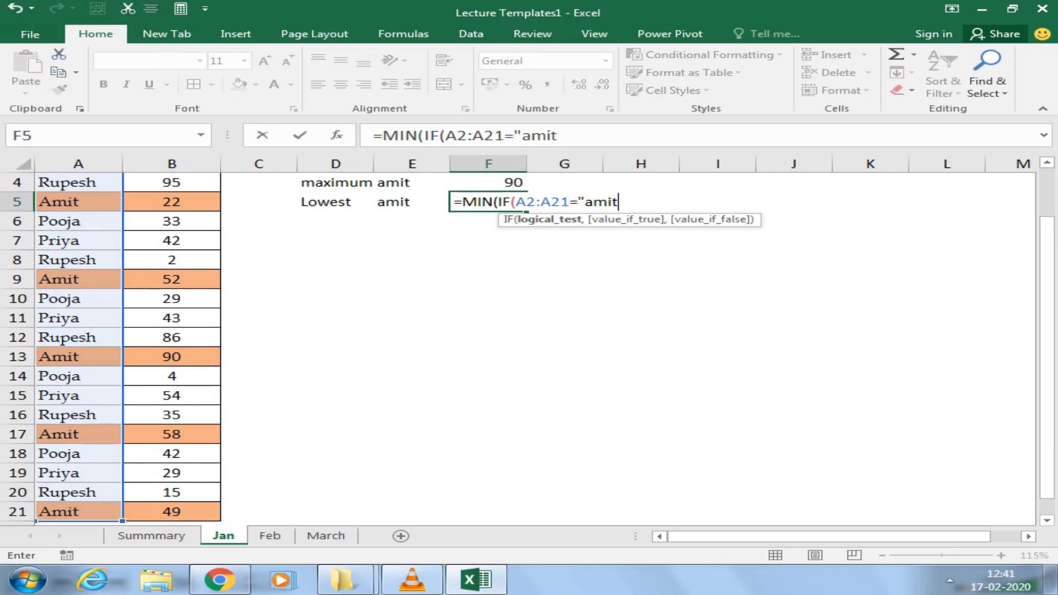
pyautogui.write('",')
pyautogui.scroll(1, 110, 347)
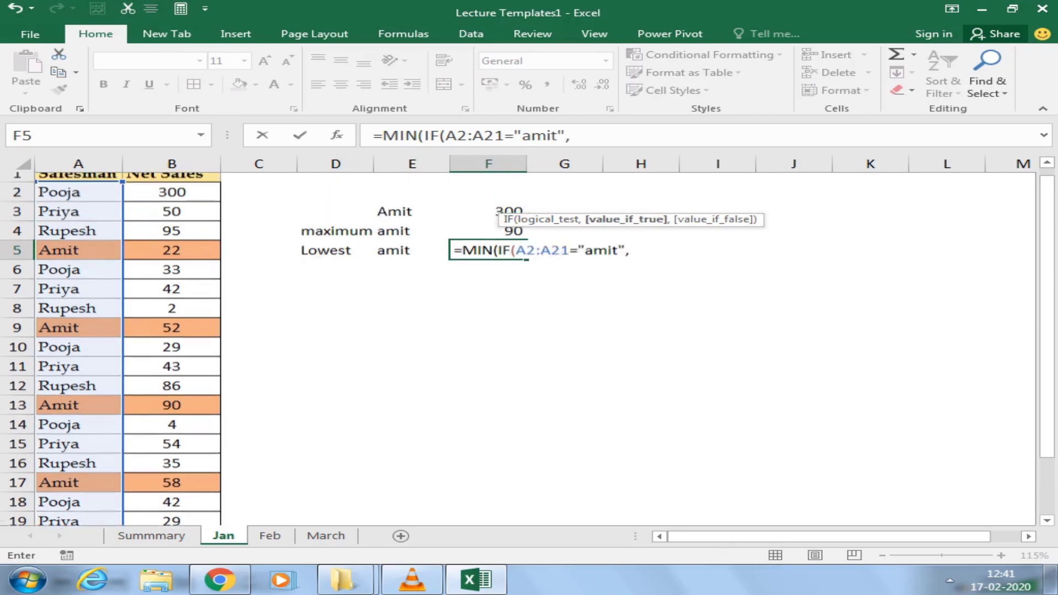
pyautogui.moveTo(172, 200); pyautogui.dragTo(219, 523)
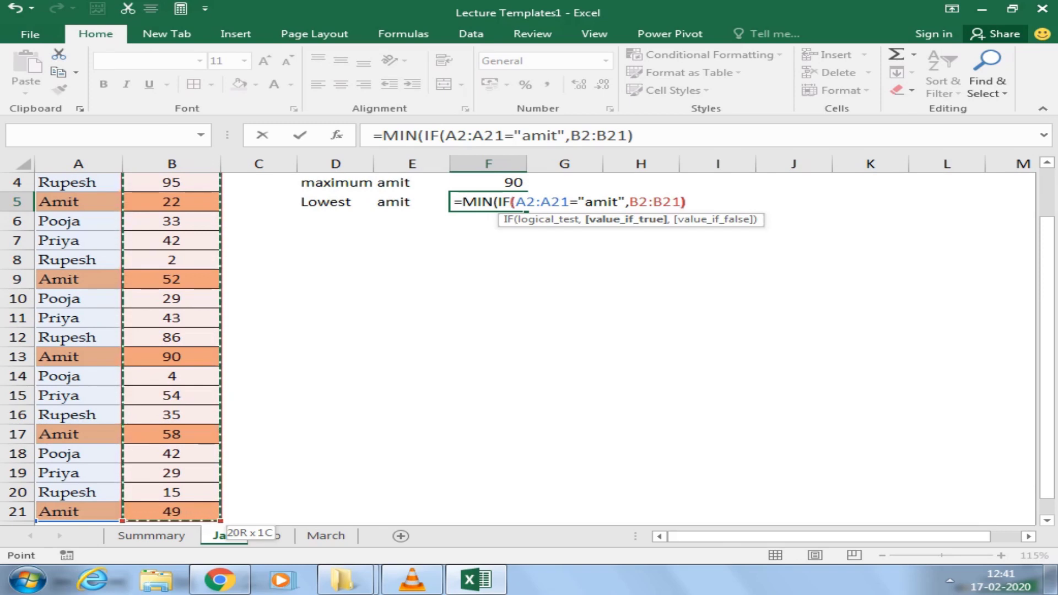
pyautogui.write('))')
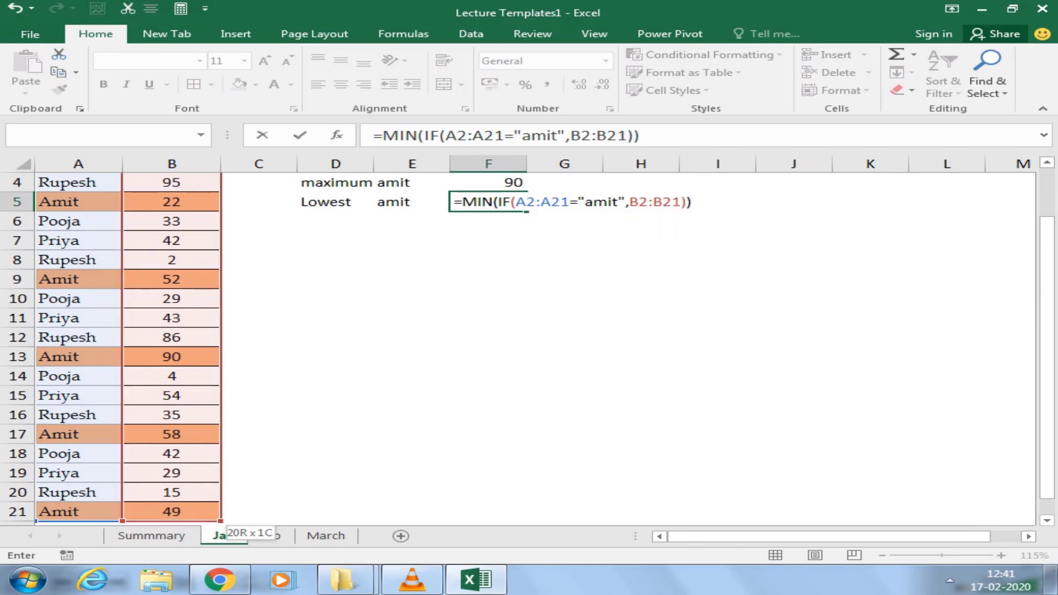
pyautogui.hotkey('ctrl', 'shift', 'Return')
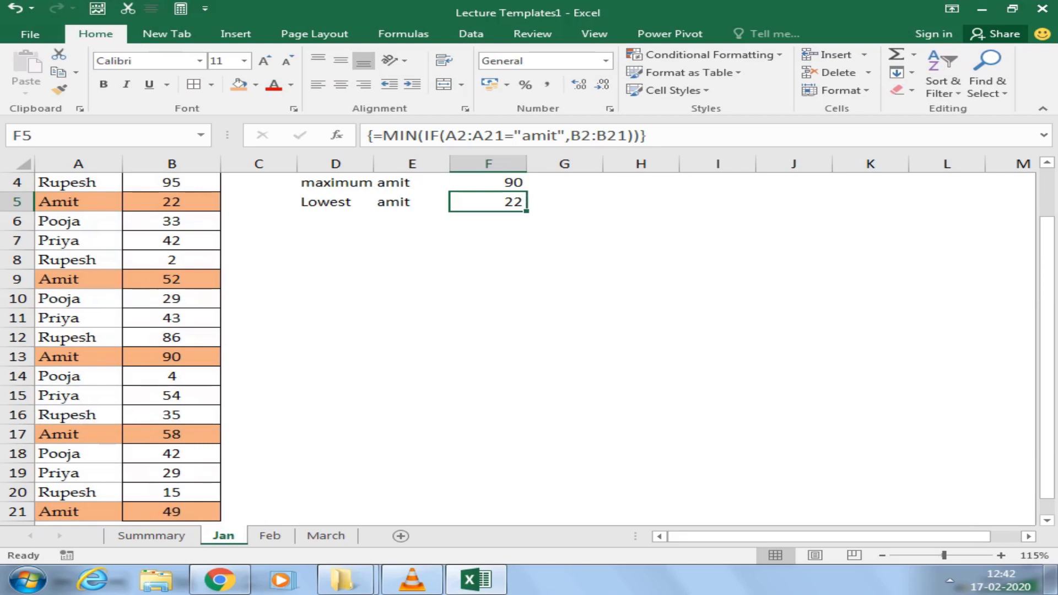
pyautogui.scroll(1, 518, 347)
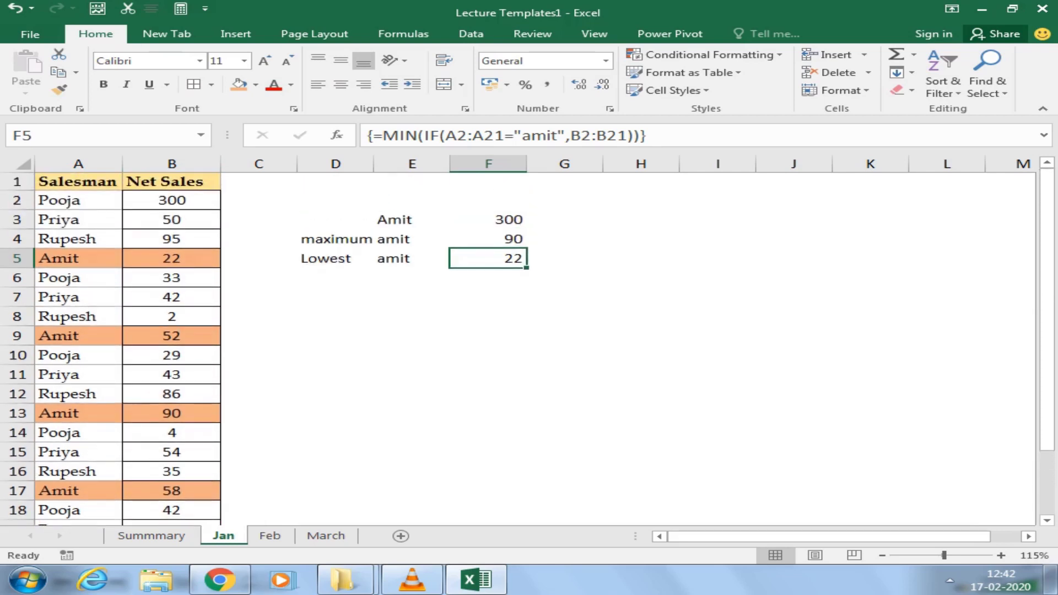
# - Copy the header and first two data rows to E9, then widen columns E and F
pyautogui.moveTo(78, 181)
pyautogui.mouseDown()
pyautogui.moveTo(78, 238)
pyautogui.moveTo(172, 238)
pyautogui.moveTo(172, 219)
pyautogui.mouseUp()
pyautogui.hotkey('ctrl', 'c')
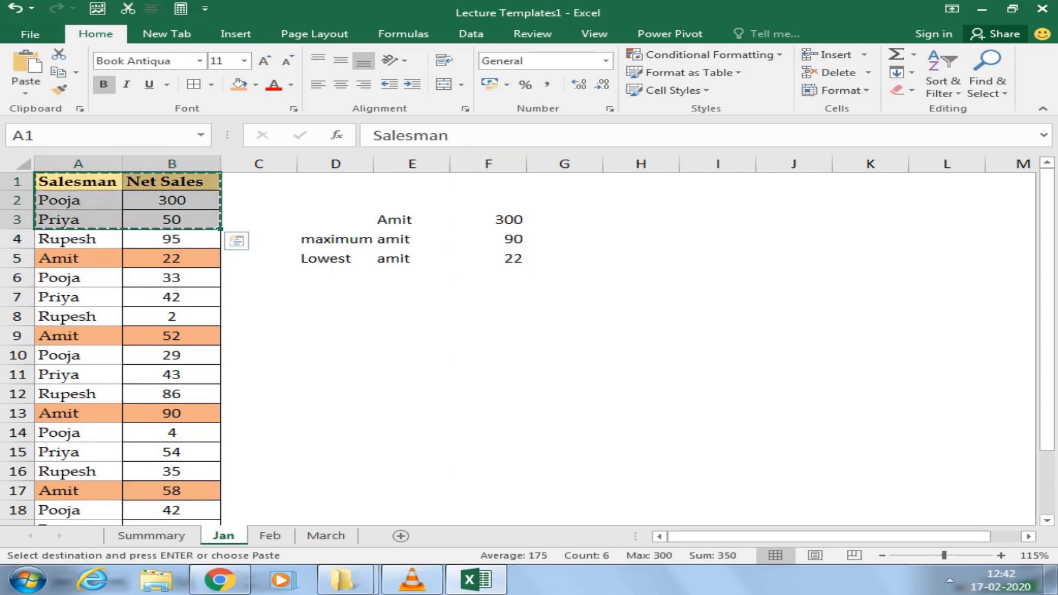
pyautogui.click(412, 336)
pyautogui.press('Return')
pyautogui.click(565, 336)
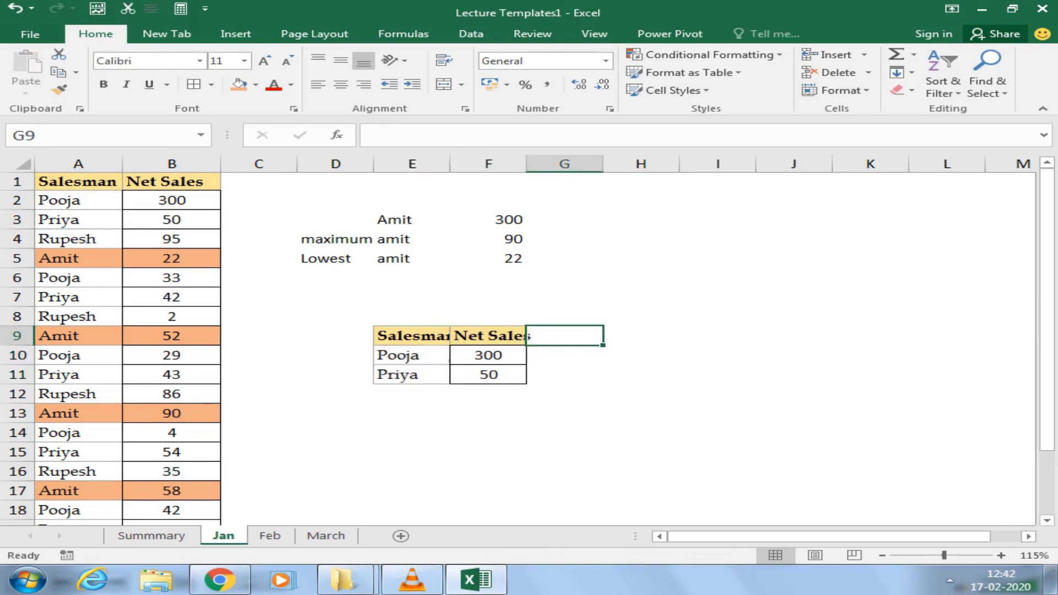
pyautogui.click(564, 164)
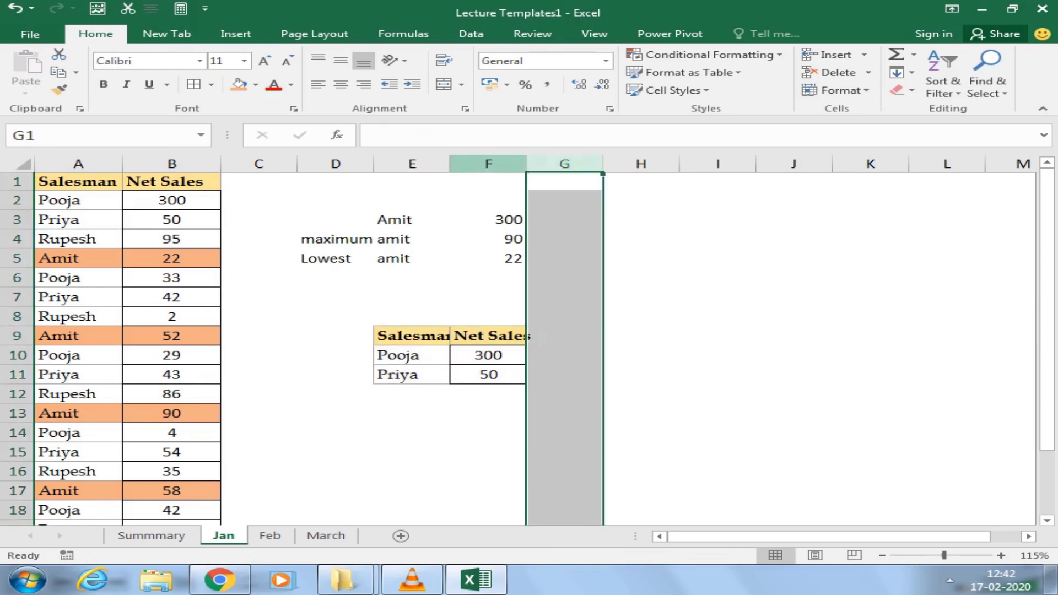
pyautogui.moveTo(450, 164); pyautogui.dragTo(482, 164)
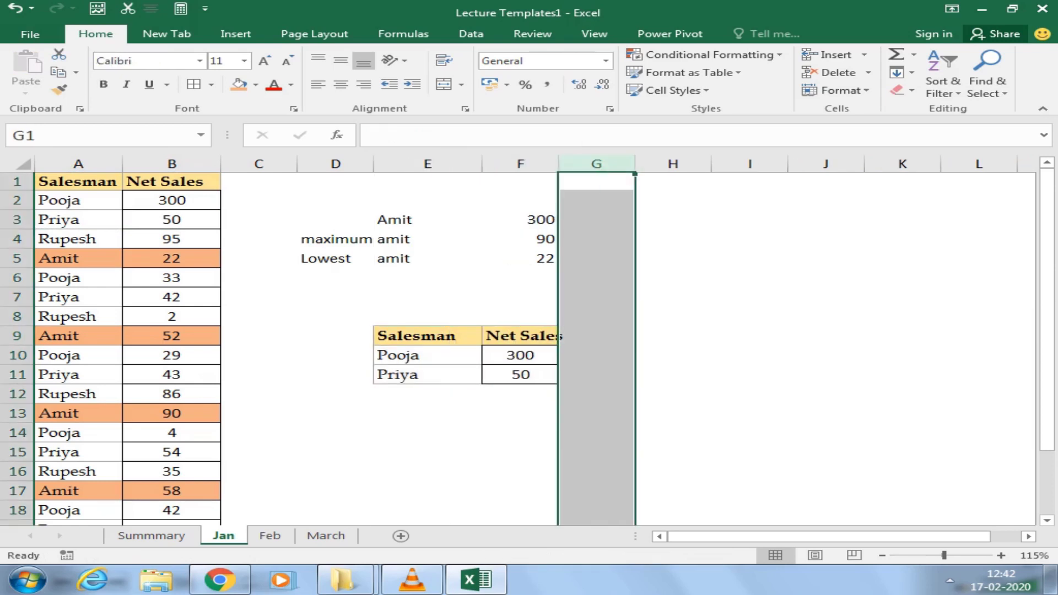
pyautogui.moveTo(558, 164); pyautogui.dragTo(569, 164)
# - Rename the headings after Salesman to purchase, sales, profit and Grade
pyautogui.click(608, 336)
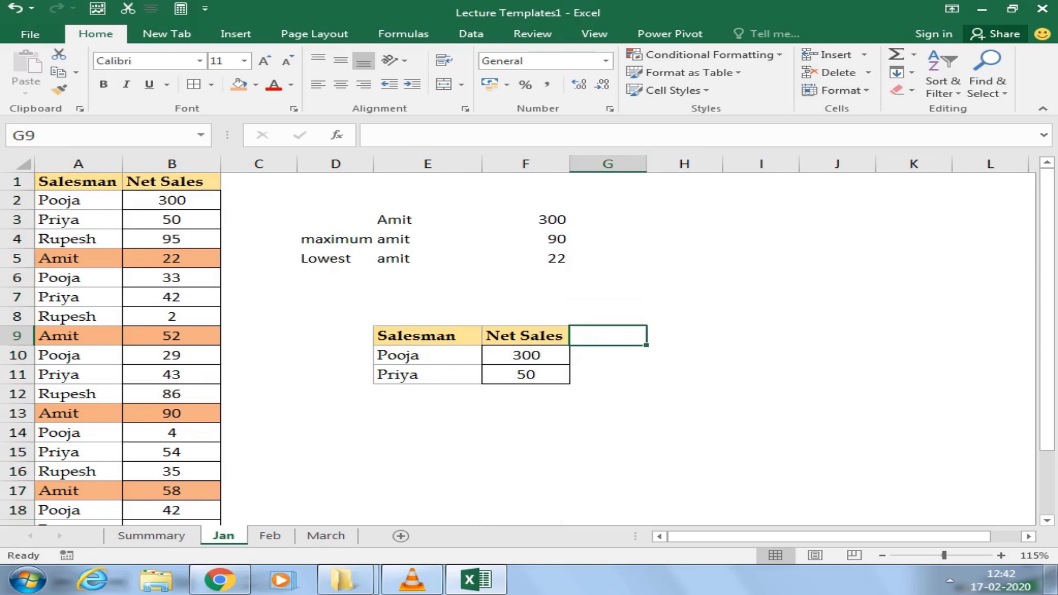
pyautogui.click(526, 336)
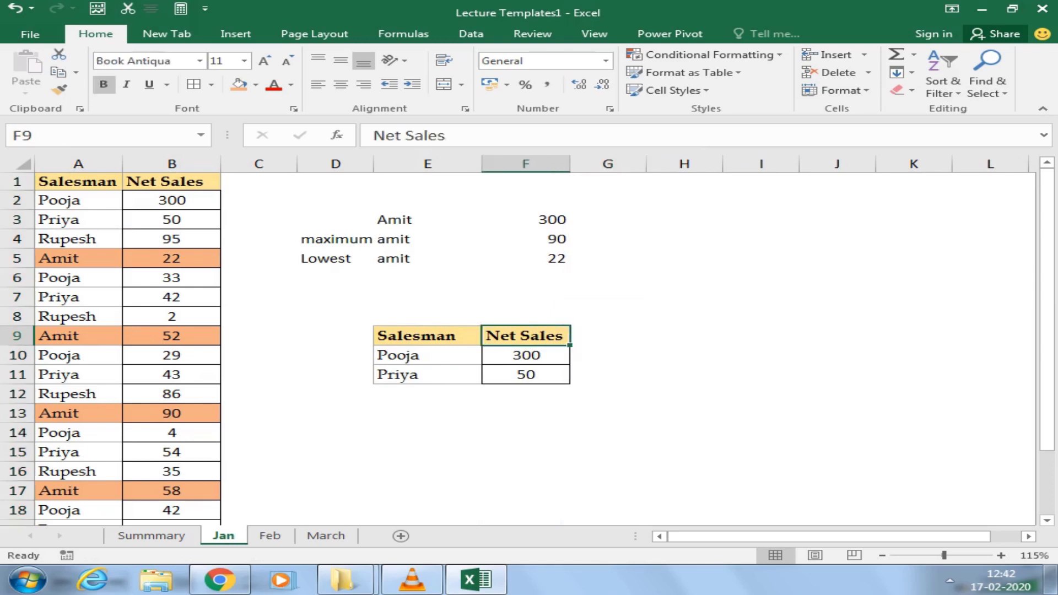
pyautogui.write('purcha')
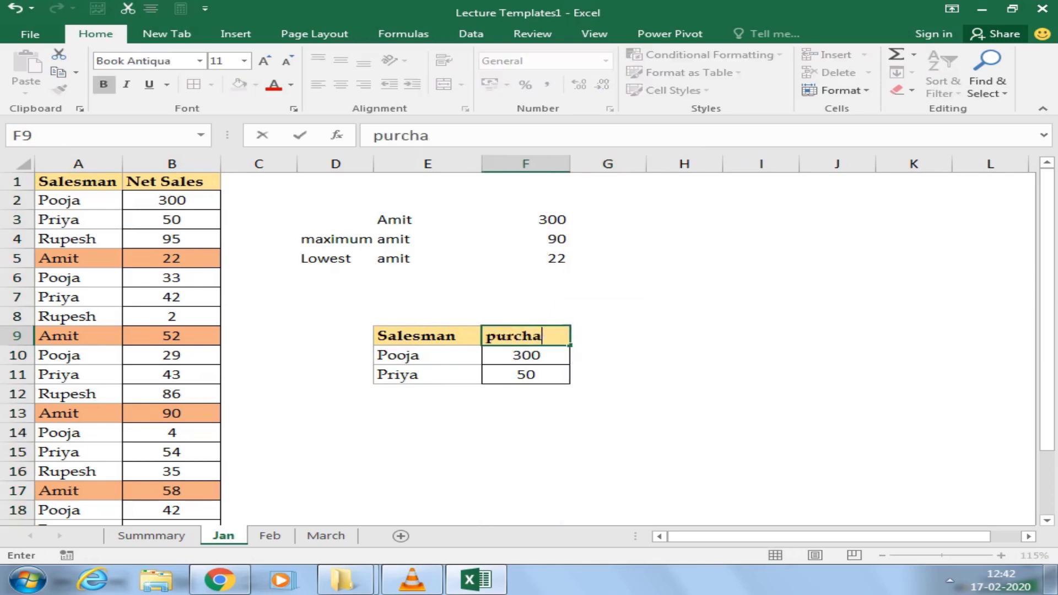
pyautogui.write('se')
pyautogui.press('Tab')
pyautogui.write('sales')
pyautogui.press('Tab')
pyautogui.write('pro')
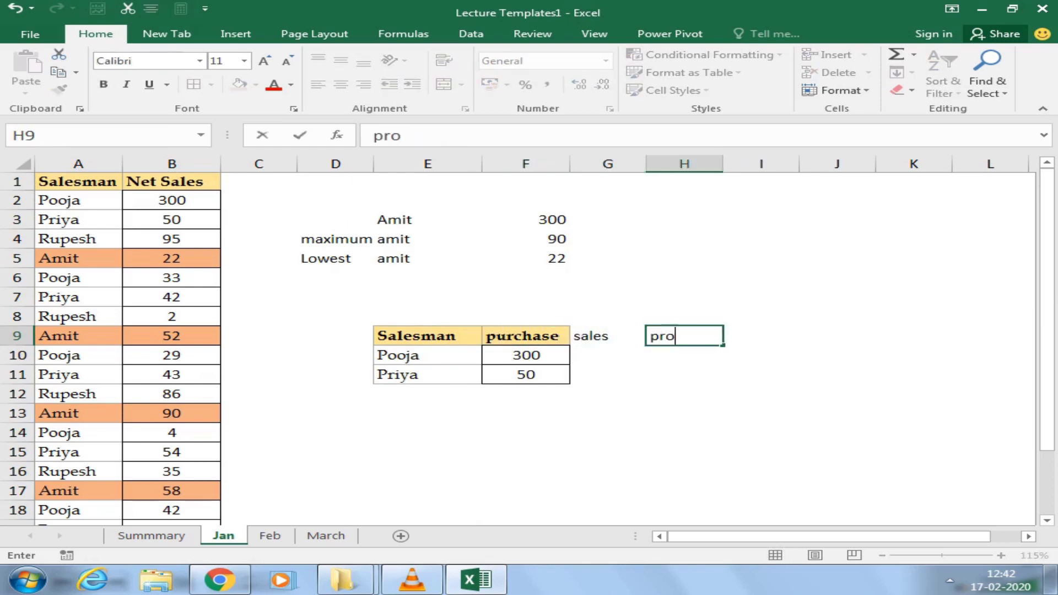
pyautogui.write('fit')
pyautogui.press('Return')
pyautogui.press('Right')
pyautogui.press('Up')
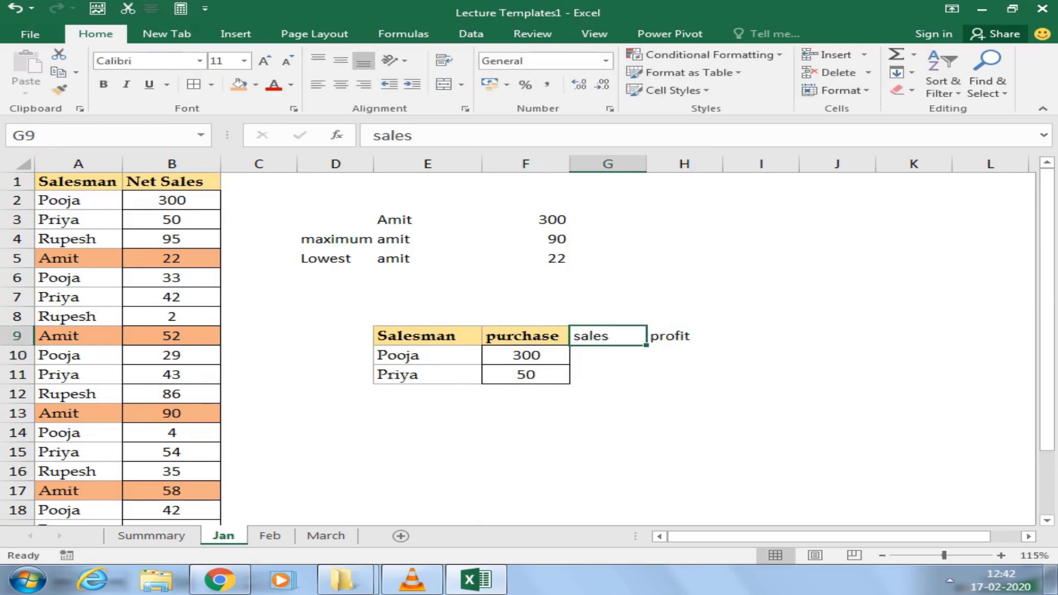
pyautogui.press('Right')
pyautogui.click(761, 336)
pyautogui.write('Gr')
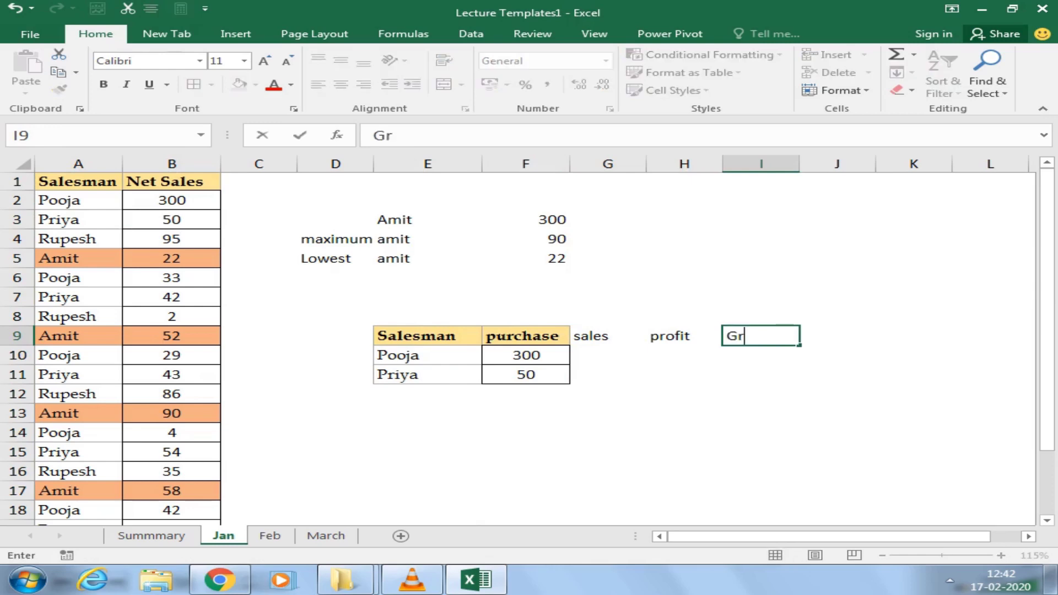
pyautogui.write('ade')
pyautogui.press('Left')
pyautogui.moveTo(608, 336); pyautogui.dragTo(761, 335)
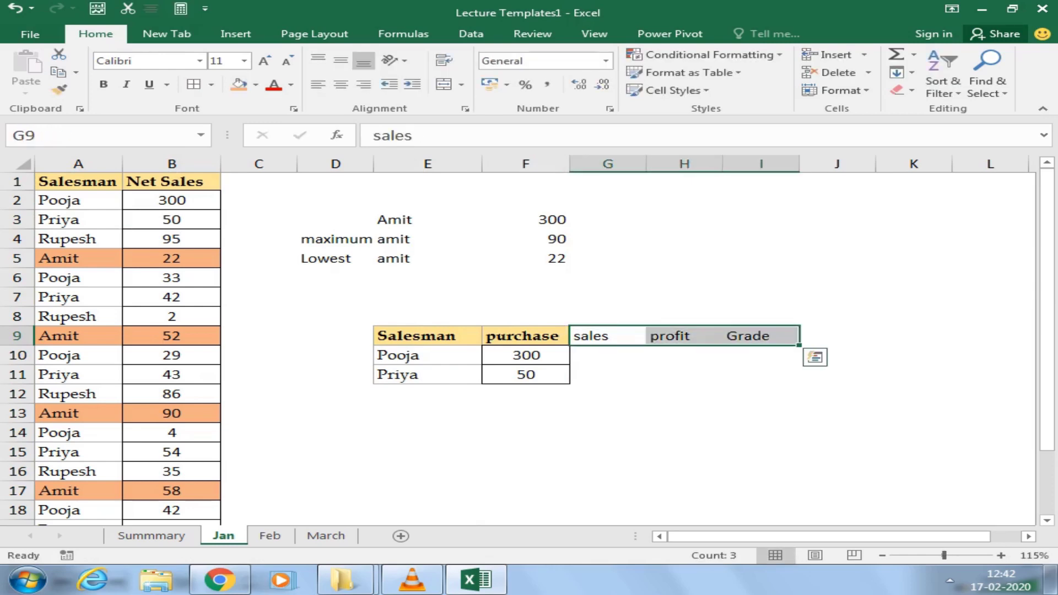
# - Give G9:I9 All Borders and fill G10:I11 with =RANDBETWEEN(1500,3500)
pyautogui.hotkey('alt', 'h')
pyautogui.press('b')
pyautogui.press('a')
pyautogui.moveTo(608, 355); pyautogui.dragTo(761, 375)
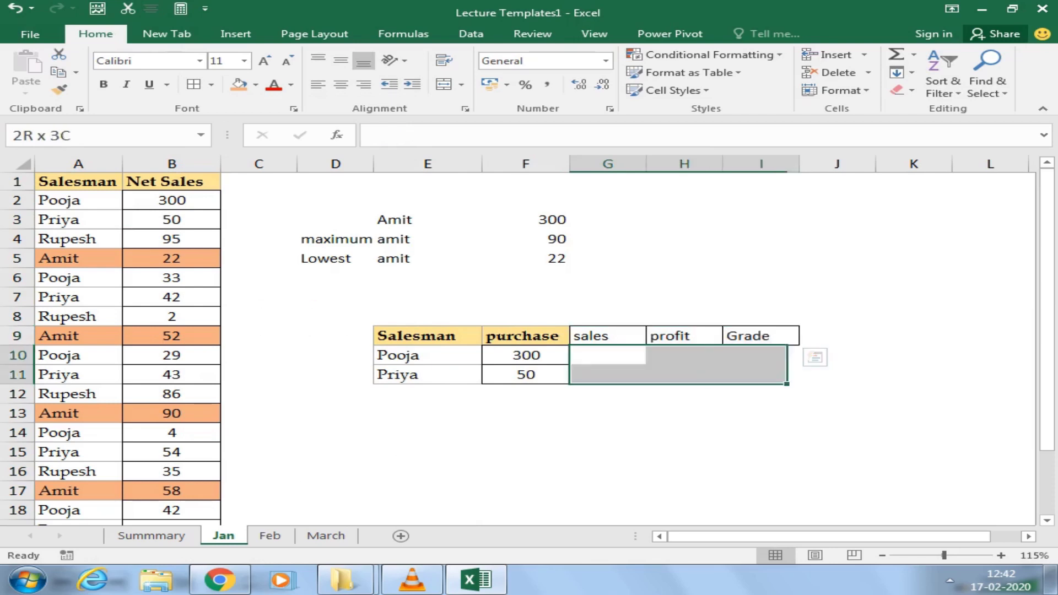
pyautogui.write('=ram')
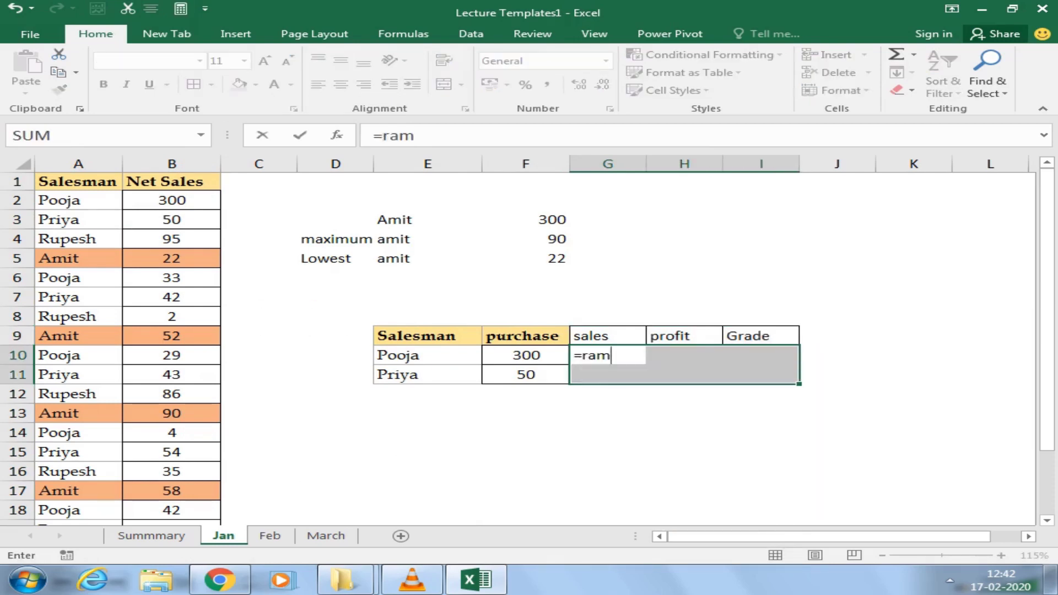
pyautogui.press('BackSpace')
pyautogui.press('BackSpace')
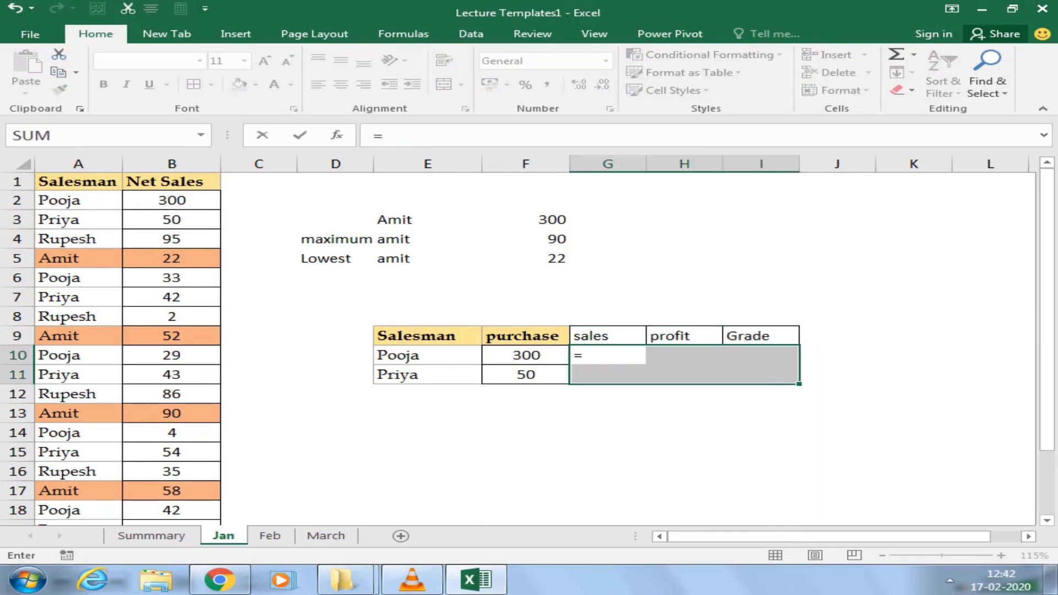
pyautogui.write('r')
pyautogui.press('Down')
pyautogui.press('Tab')
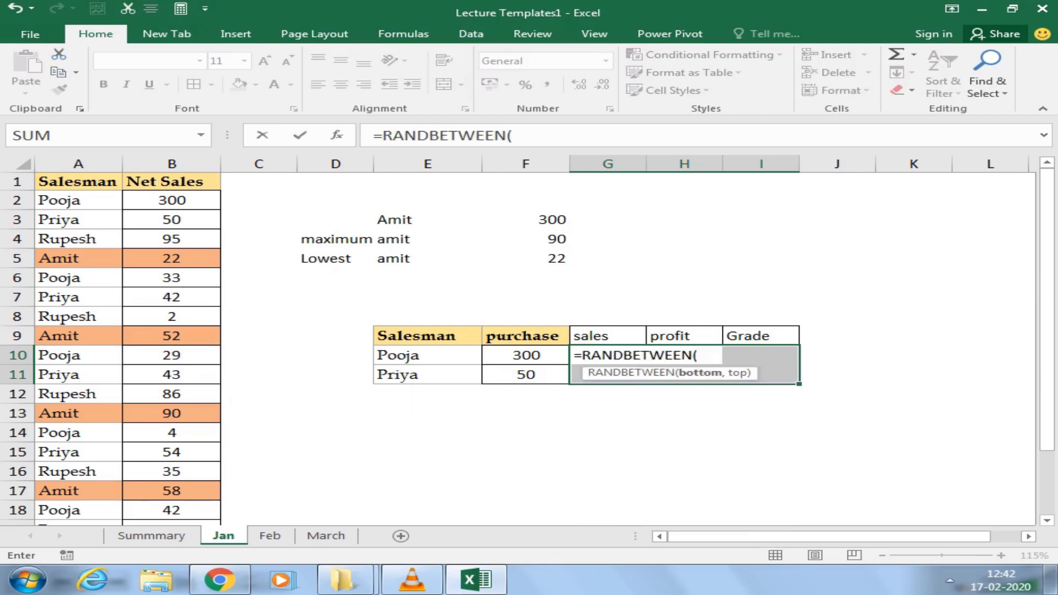
pyautogui.write('1500,3500')
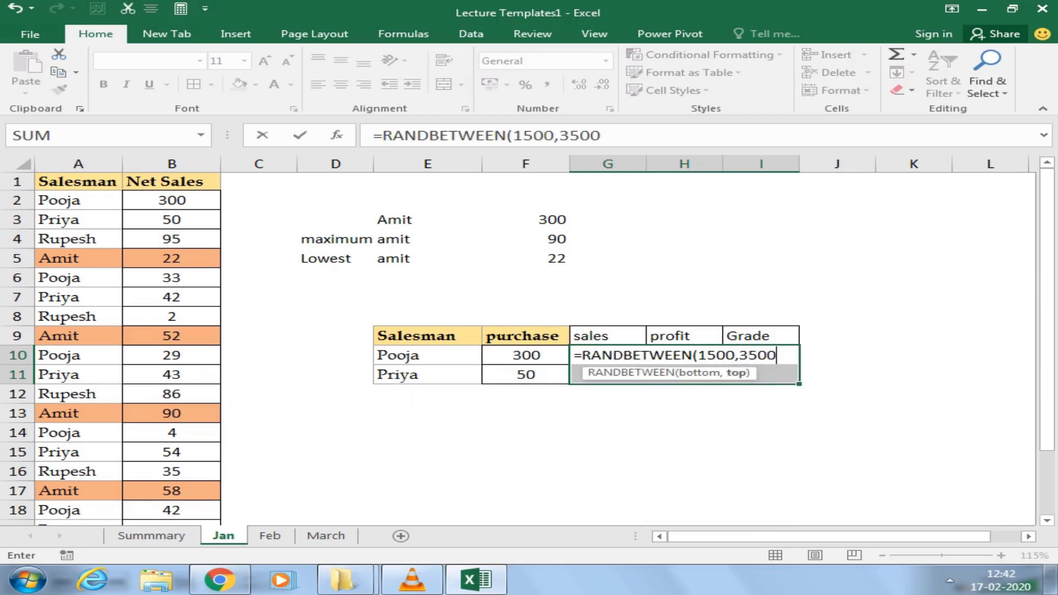
pyautogui.write(')')
pyautogui.hotkey('ctrl', 'Return')
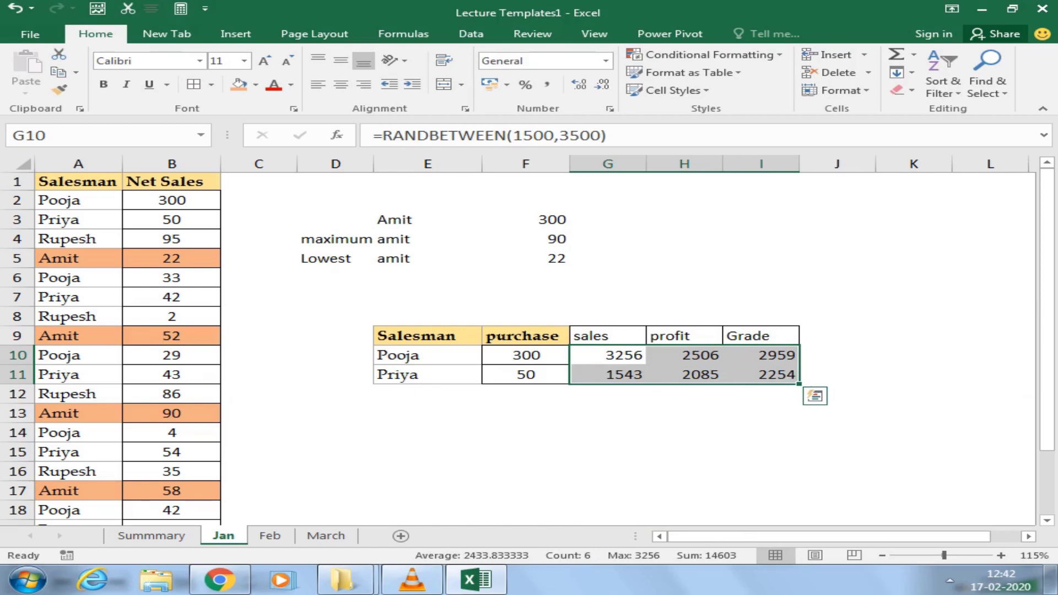
# - Clear the random values from G10:I11
pyautogui.moveTo(683, 355); pyautogui.dragTo(777, 374)
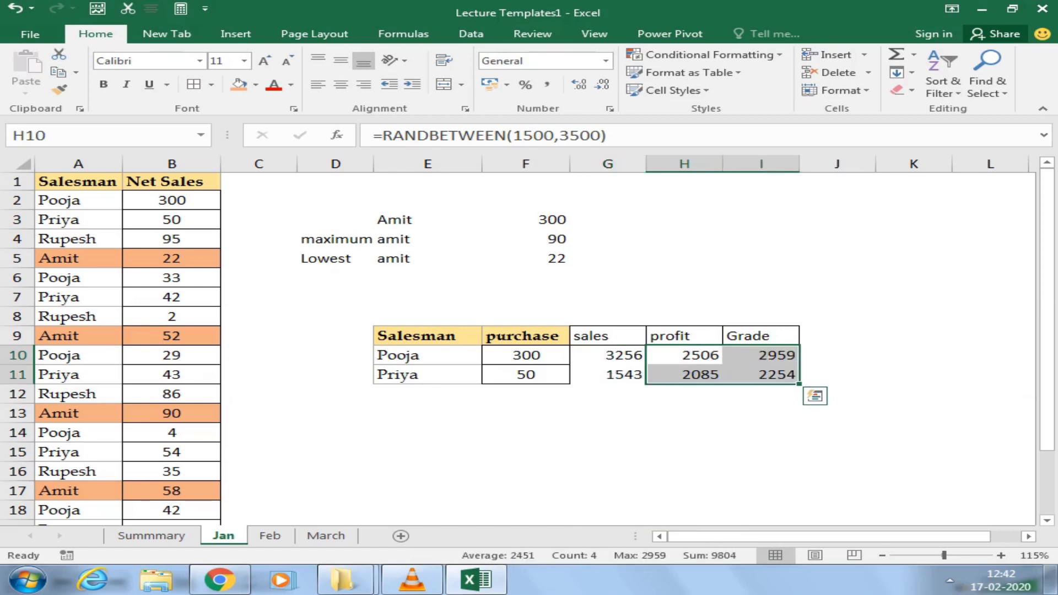
pyautogui.press('Delete')
pyautogui.click(608, 355)
pyautogui.click(608, 375)
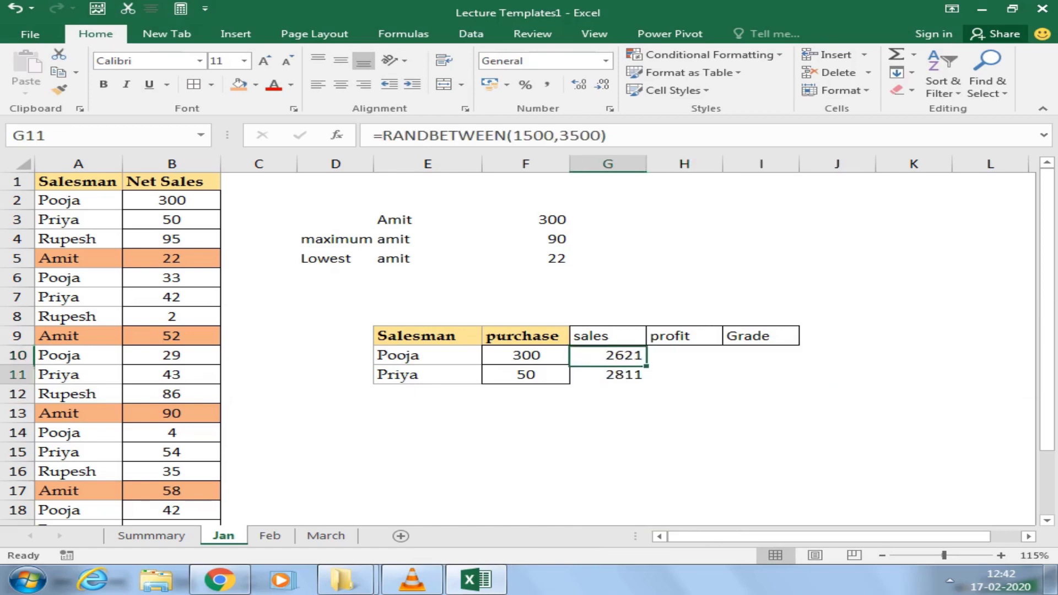
pyautogui.press('Delete')
pyautogui.click(608, 355)
pyautogui.press('Delete')
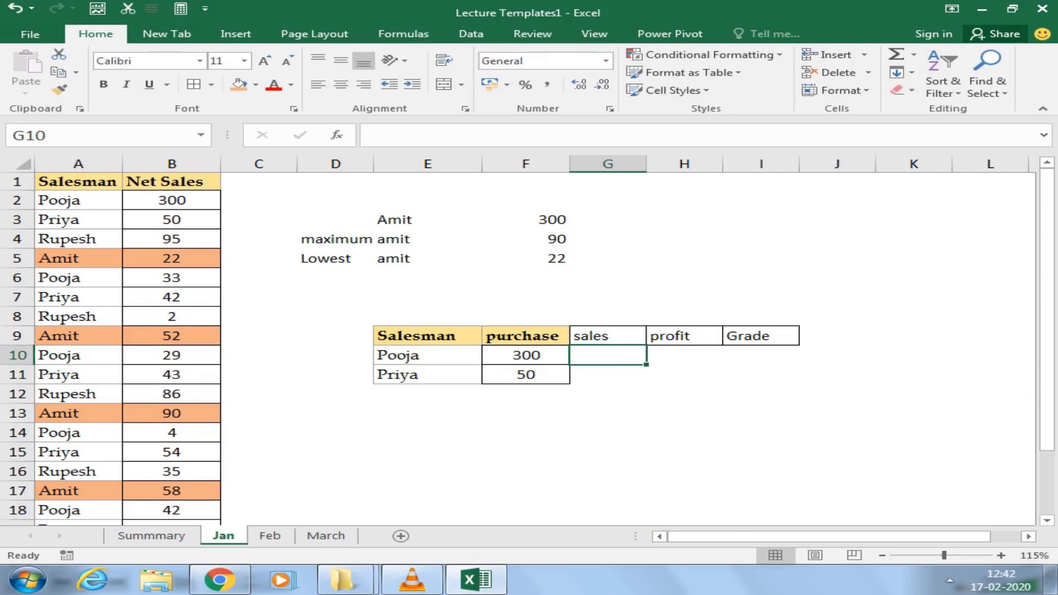
# - Enter sales of 6500 and 2500 in G10:G11
pyautogui.write('6500')
pyautogui.press('Return')
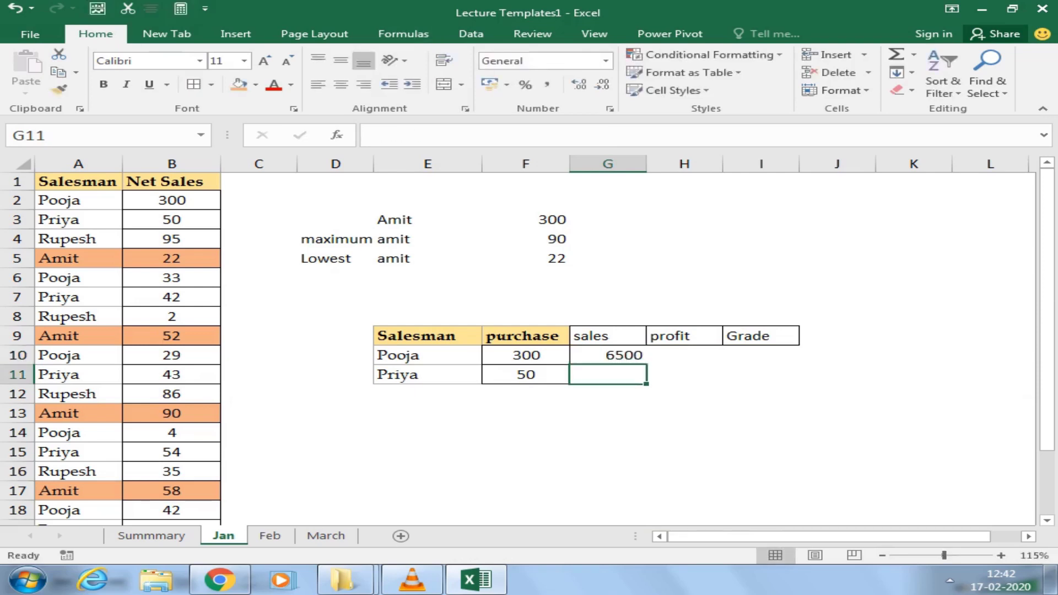
pyautogui.write('2500')
pyautogui.click(684, 355)
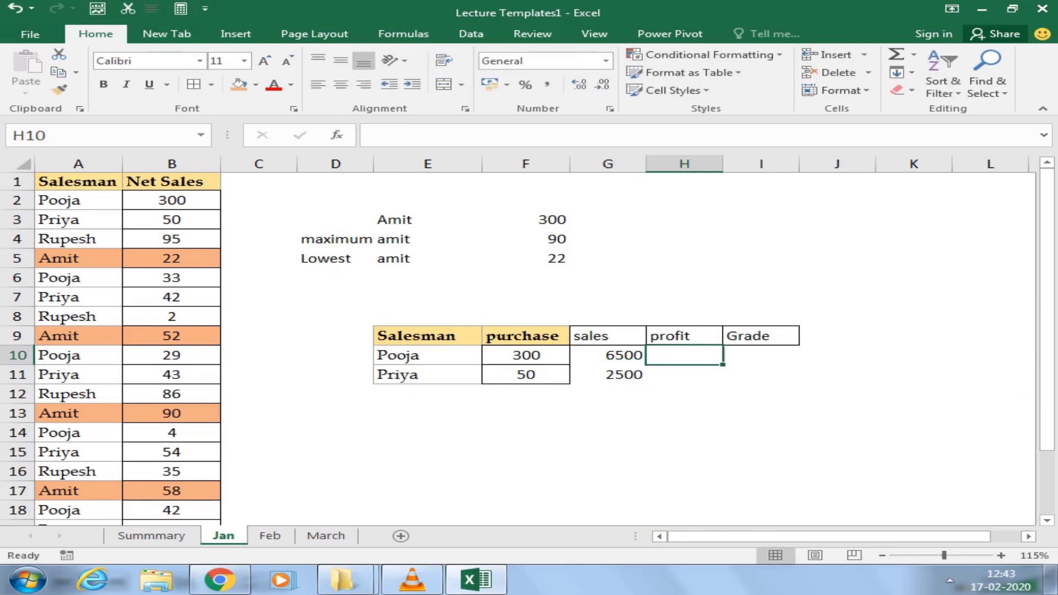
pyautogui.write('=')
pyautogui.click(608, 355)
# - Complete =G10-F10 in H10 and fill it down, giving profits 6200 and 2450
pyautogui.write('-')
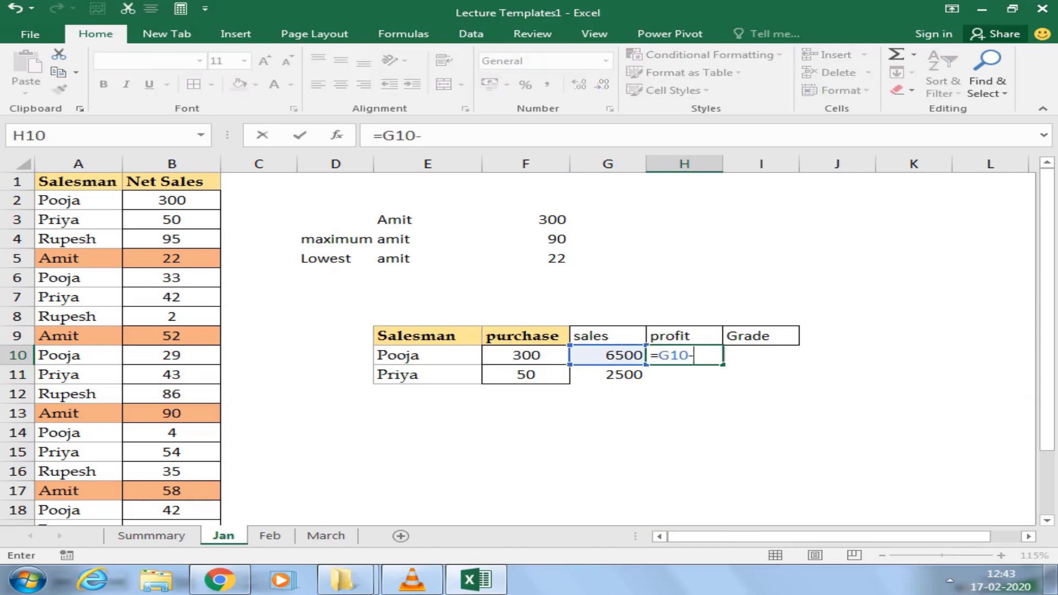
pyautogui.click(526, 374)
pyautogui.press('Up')
pyautogui.press('Return')
pyautogui.press('Up')
pyautogui.hotkey('shift', 'Down')
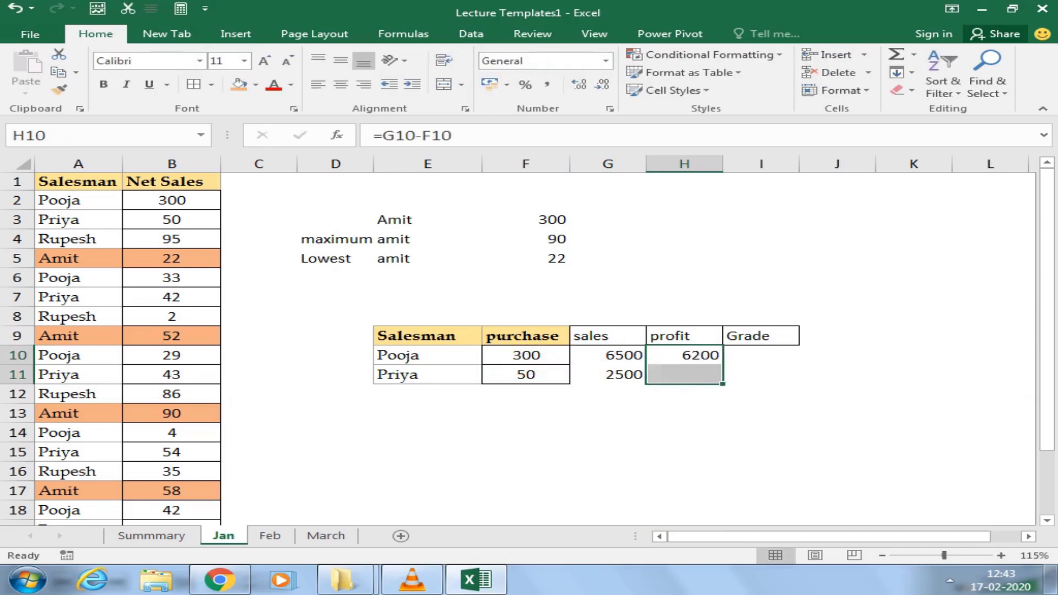
pyautogui.hotkey('ctrl', 'd')
# - Enter grades A and B in I10:I11, removing a stray entry below
pyautogui.click(761, 355)
pyautogui.write('A')
pyautogui.press('Return')
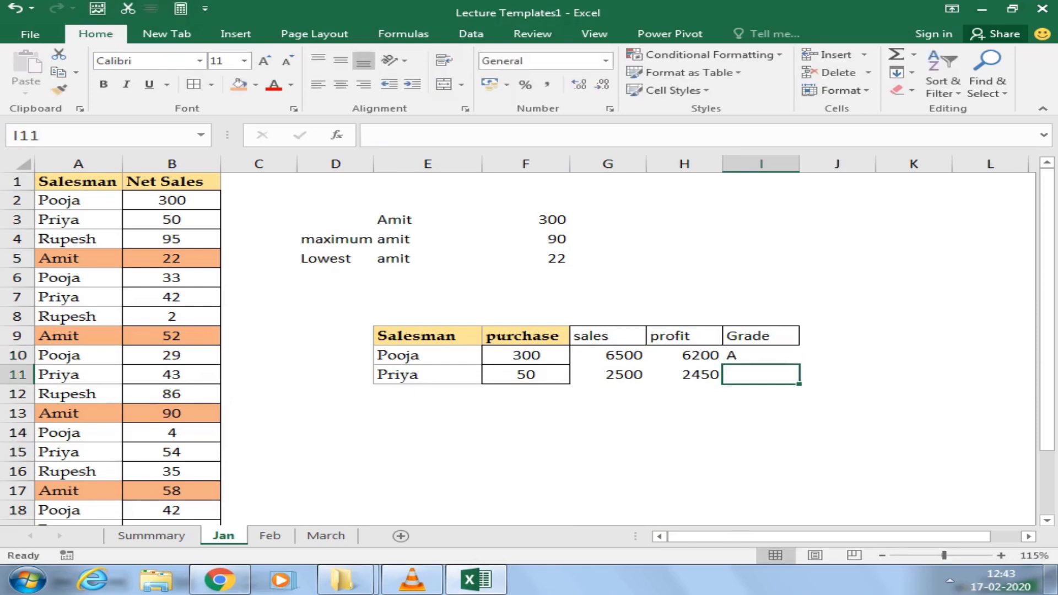
pyautogui.press('Return')
pyautogui.write('b')
pyautogui.press('Up')
pyautogui.write('B')
pyautogui.press('Return')
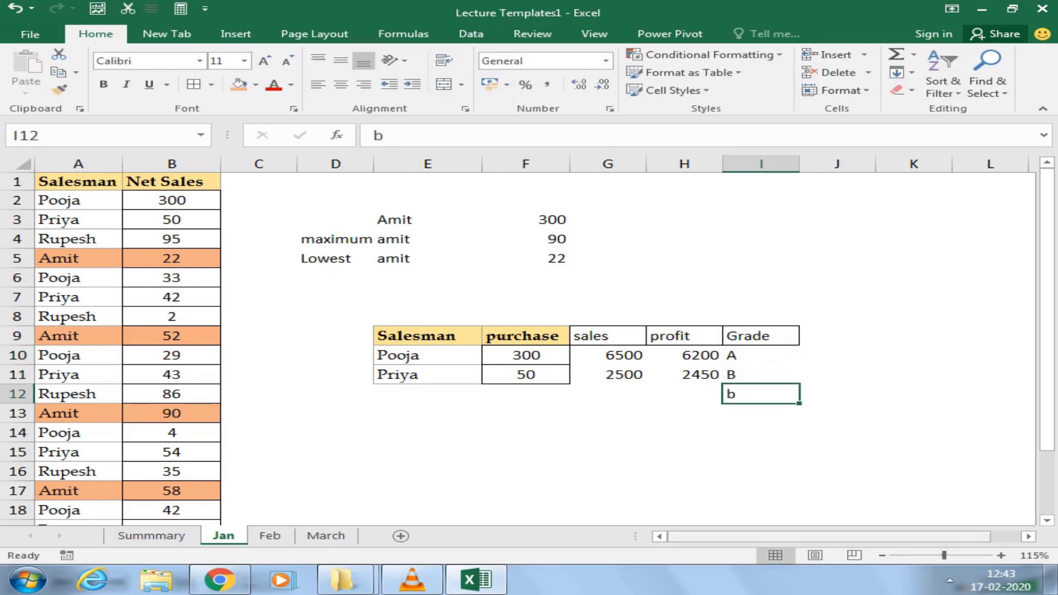
pyautogui.press('Delete')
pyautogui.click(526, 432)
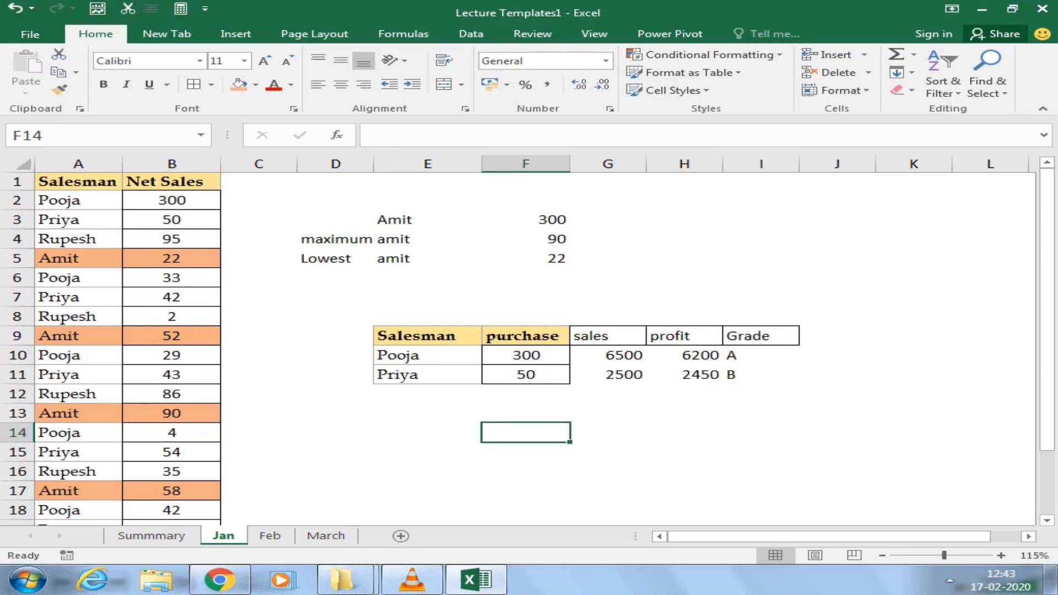
# - Apply F10's formatting to G10:I11 with Format Painter
pyautogui.click(526, 355)
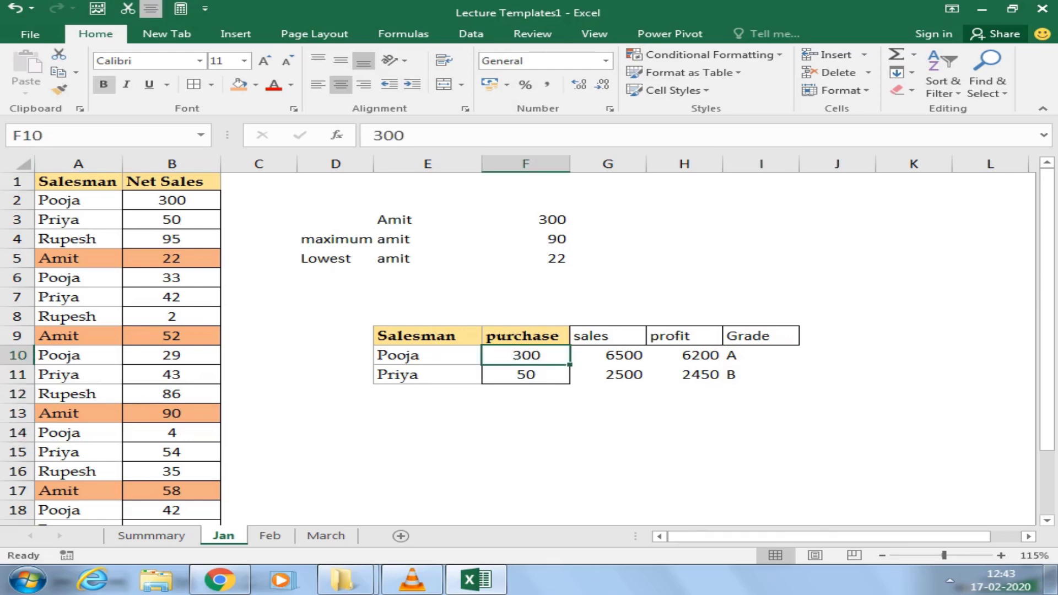
pyautogui.click(59, 88)
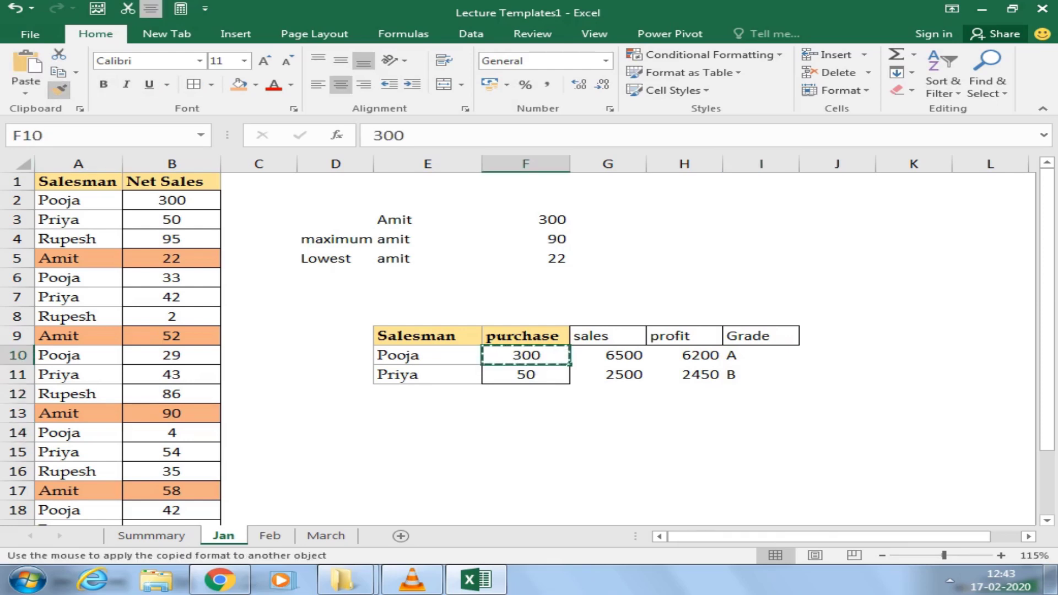
pyautogui.moveTo(608, 355); pyautogui.dragTo(761, 374)
pyautogui.click(608, 433)
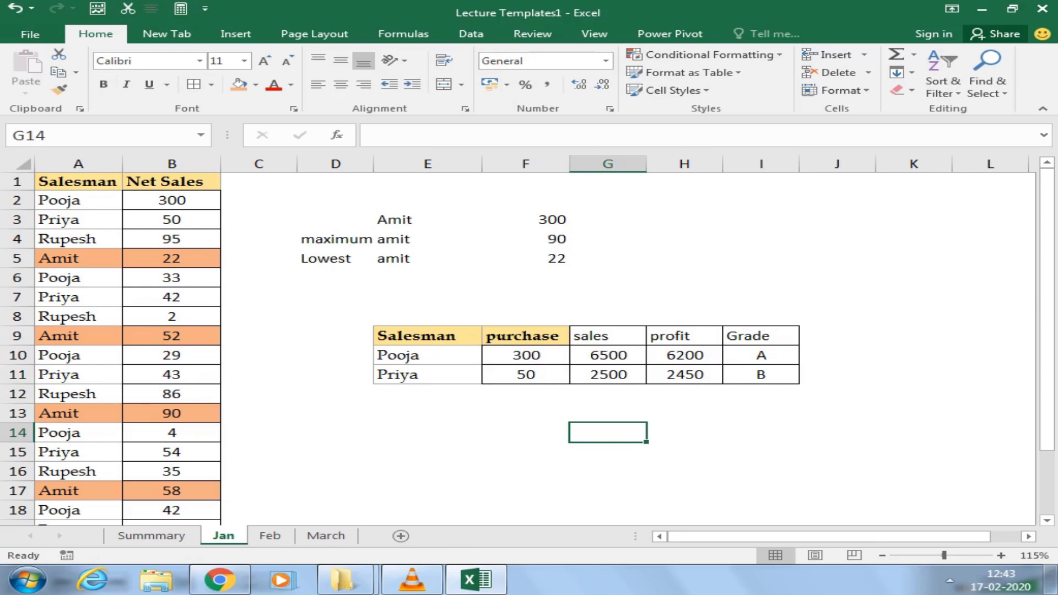
# - Copy the header row E9:I9
pyautogui.click(428, 452)
pyautogui.click(427, 335)
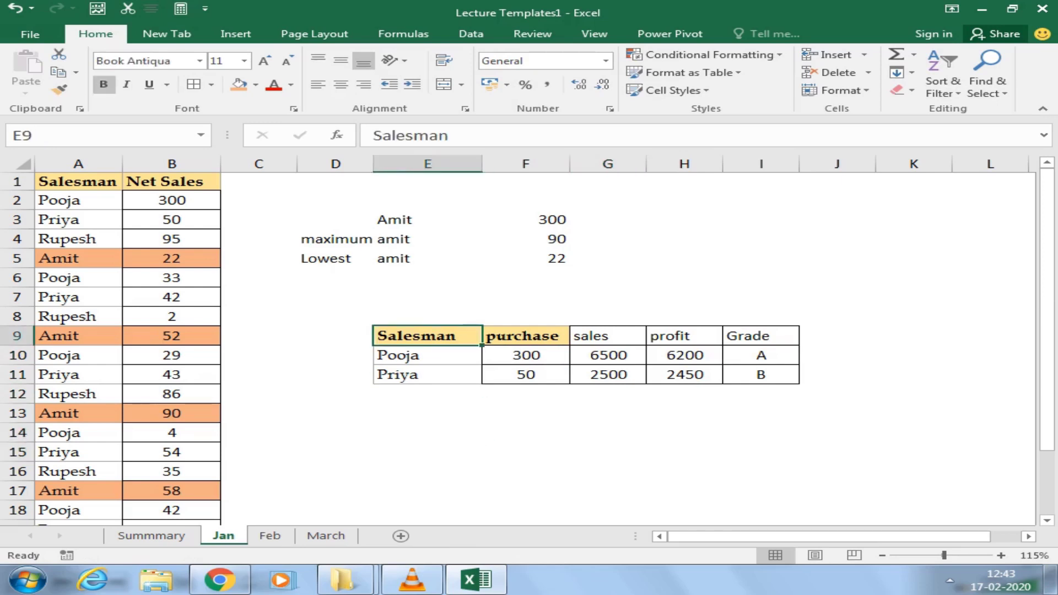
pyautogui.hotkey('ctrl', 'c')
pyautogui.click(427, 433)
pyautogui.press('Escape')
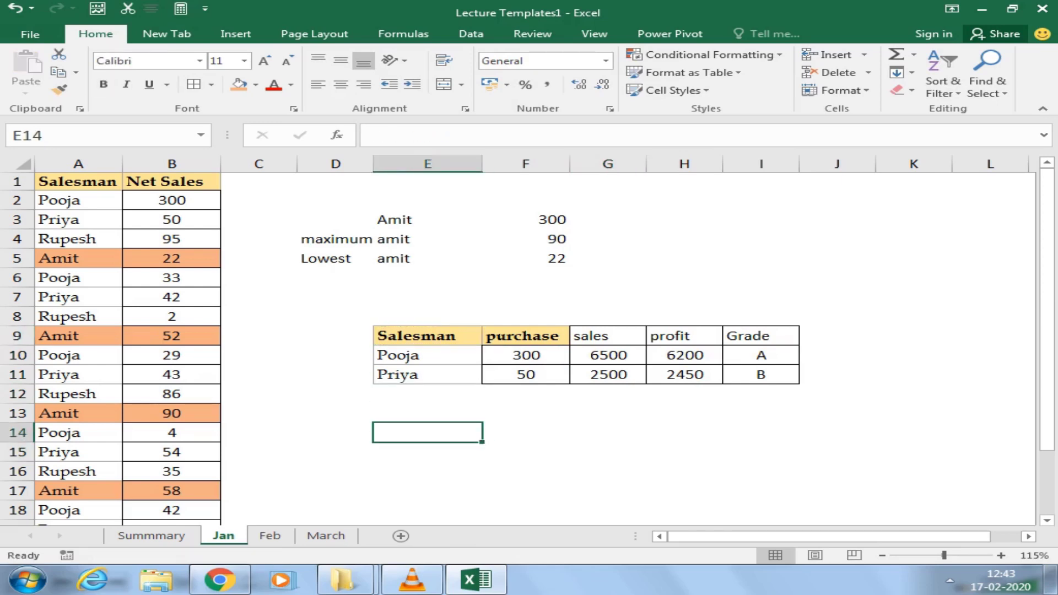
pyautogui.moveTo(427, 336); pyautogui.dragTo(760, 336)
pyautogui.hotkey('ctrl', 'c')
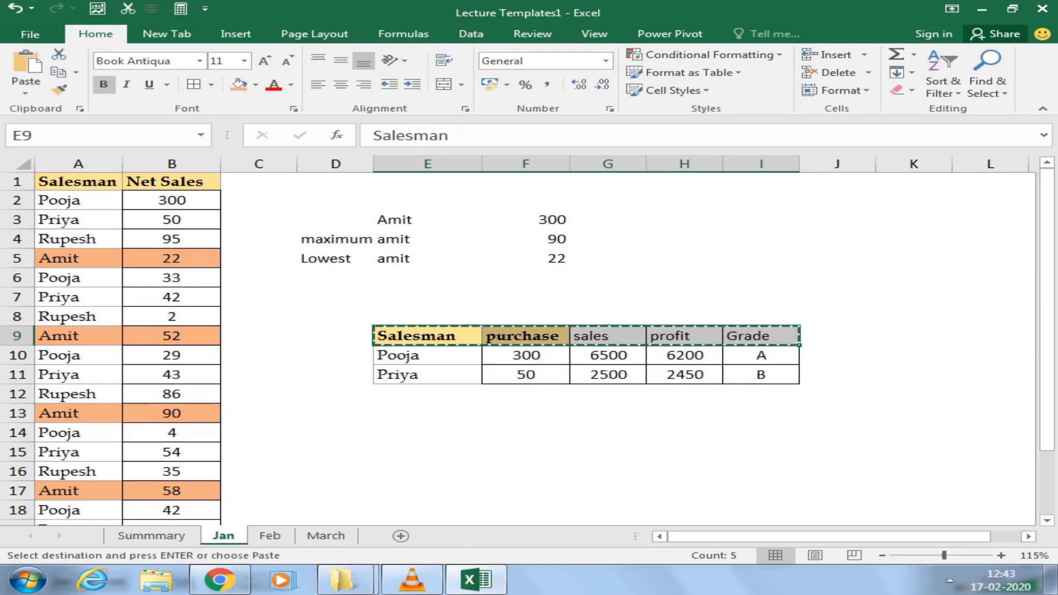
# - Paste the header row at E14 and enter pooja in E15
pyautogui.click(428, 433)
pyautogui.hotkey('ctrl', 'v')
pyautogui.press('Escape')
pyautogui.click(428, 452)
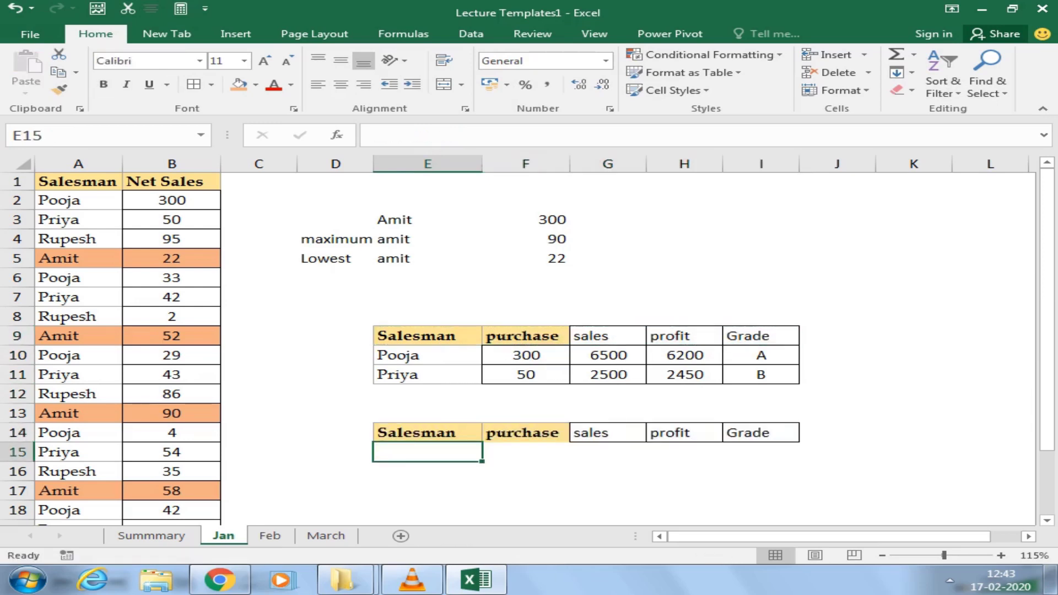
pyautogui.write('pooj')
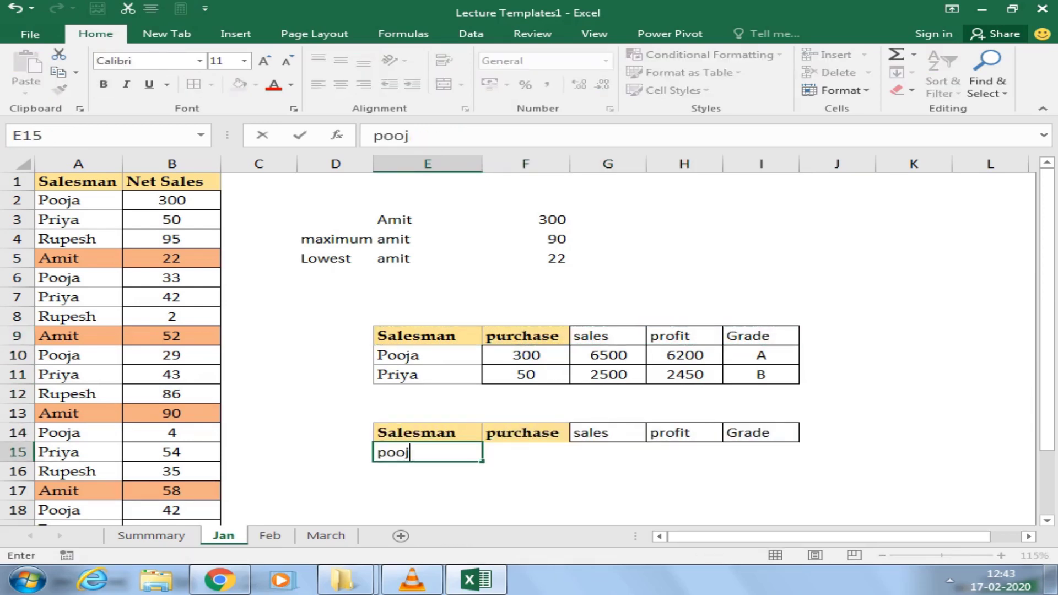
pyautogui.write('a')
pyautogui.click(526, 510)
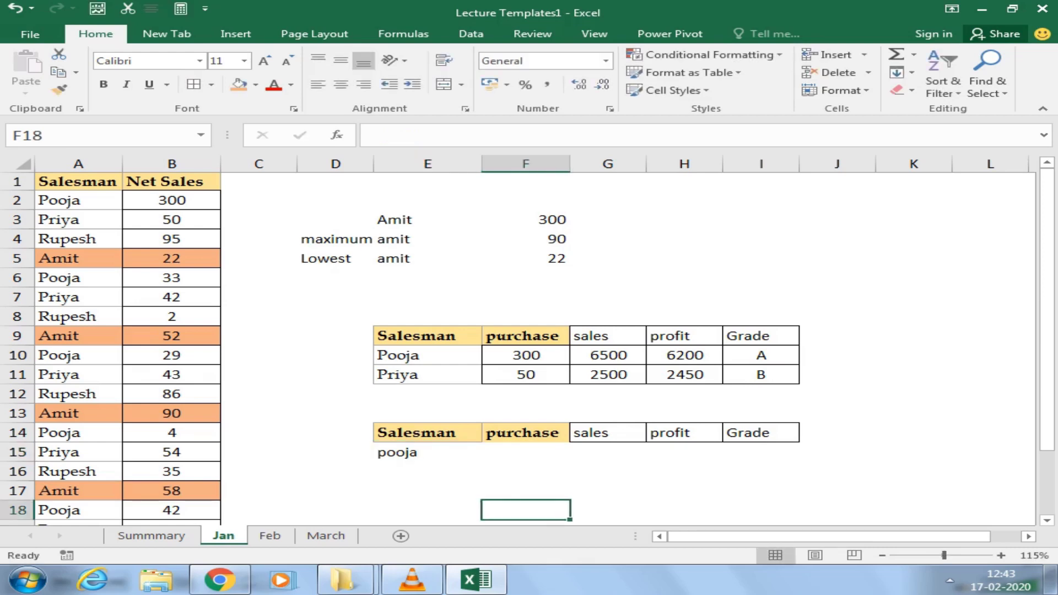
# - Enter =VLOOKUP($E$15,$E$9:$I$11,{2,3,4,5},FALSE) as an array across F15:I15
pyautogui.click(428, 452)
pyautogui.moveTo(526, 452); pyautogui.dragTo(761, 452)
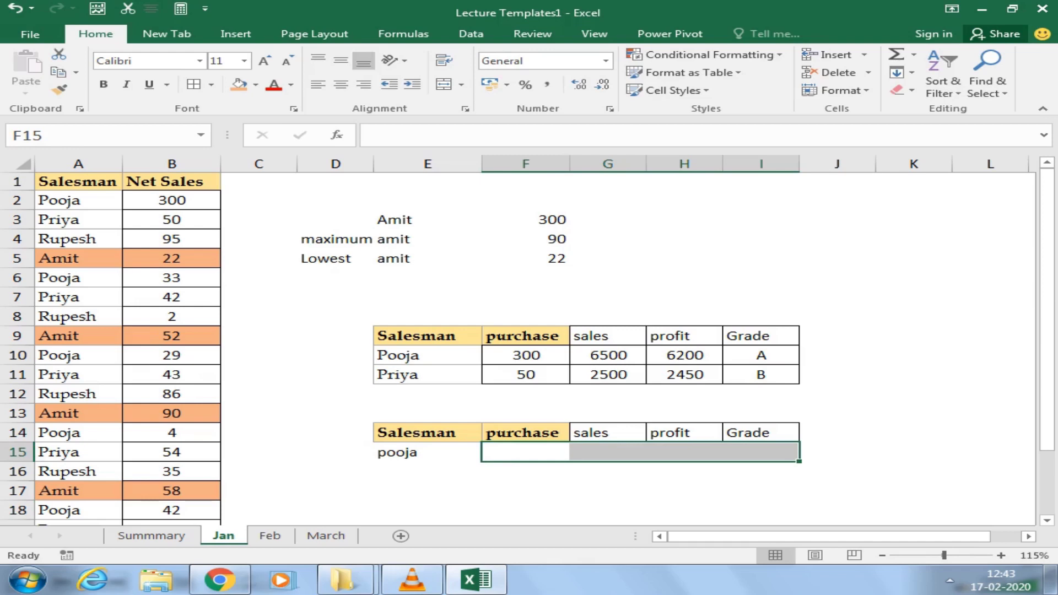
pyautogui.write('=VLOOKUP(')
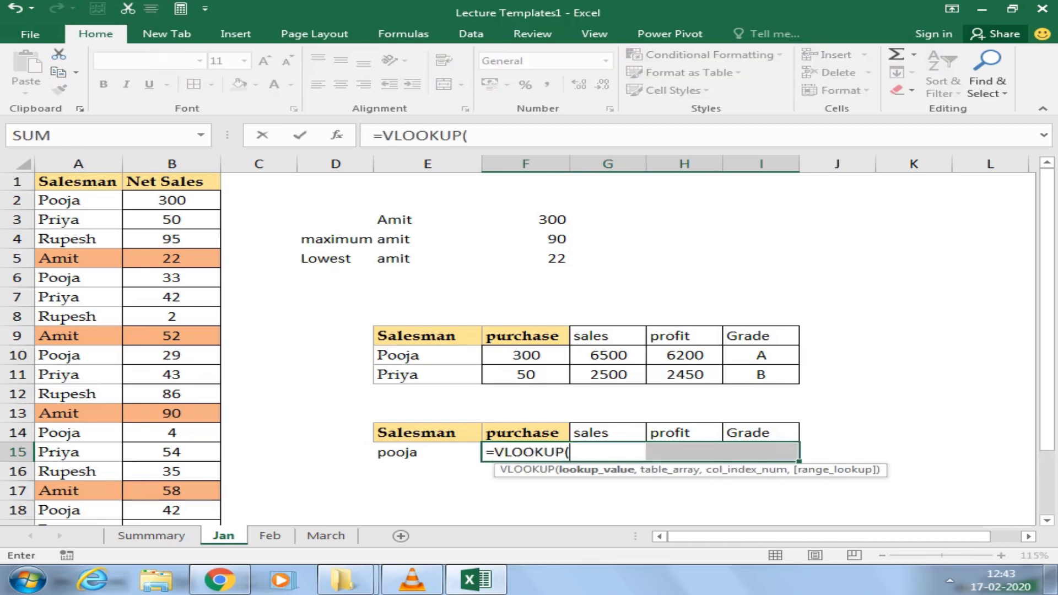
pyautogui.click(428, 452)
pyautogui.press('F4')
pyautogui.write(',')
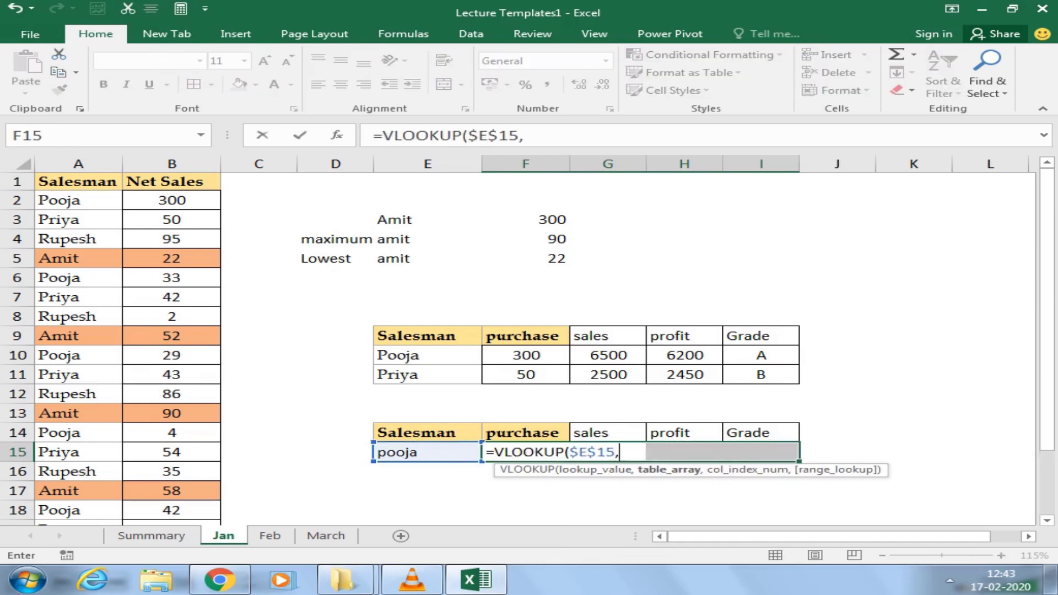
pyautogui.moveTo(428, 336); pyautogui.dragTo(761, 375)
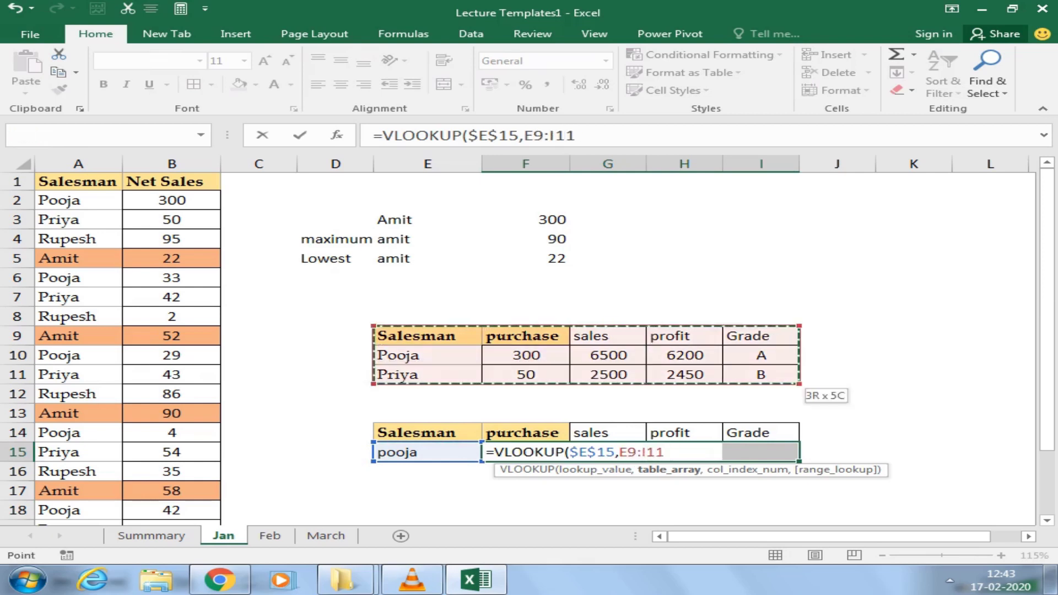
pyautogui.press('F4')
pyautogui.write('$I$11,')
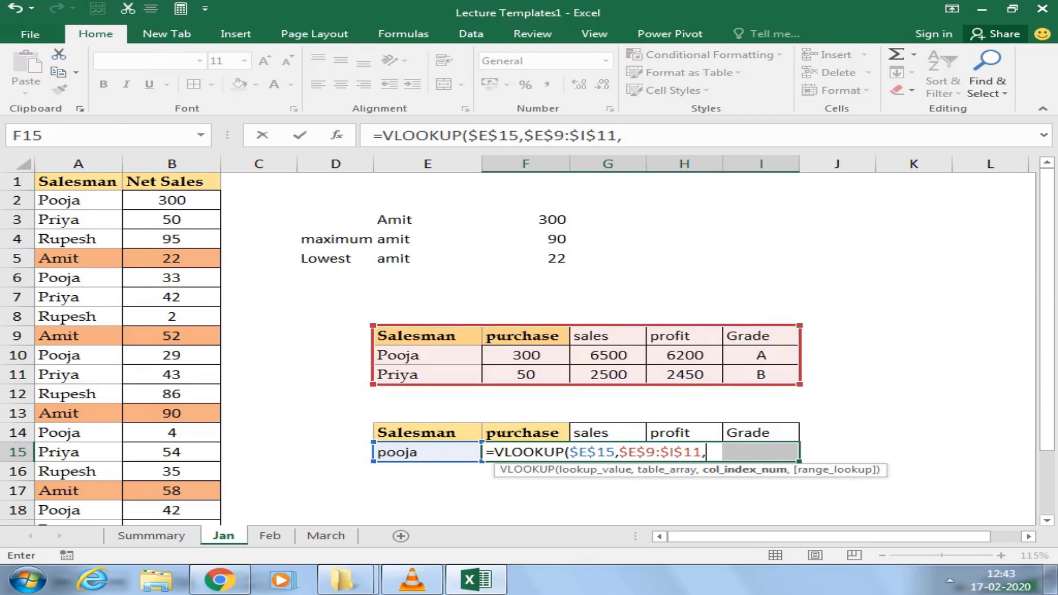
pyautogui.write('{2')
pyautogui.write(',3,4')
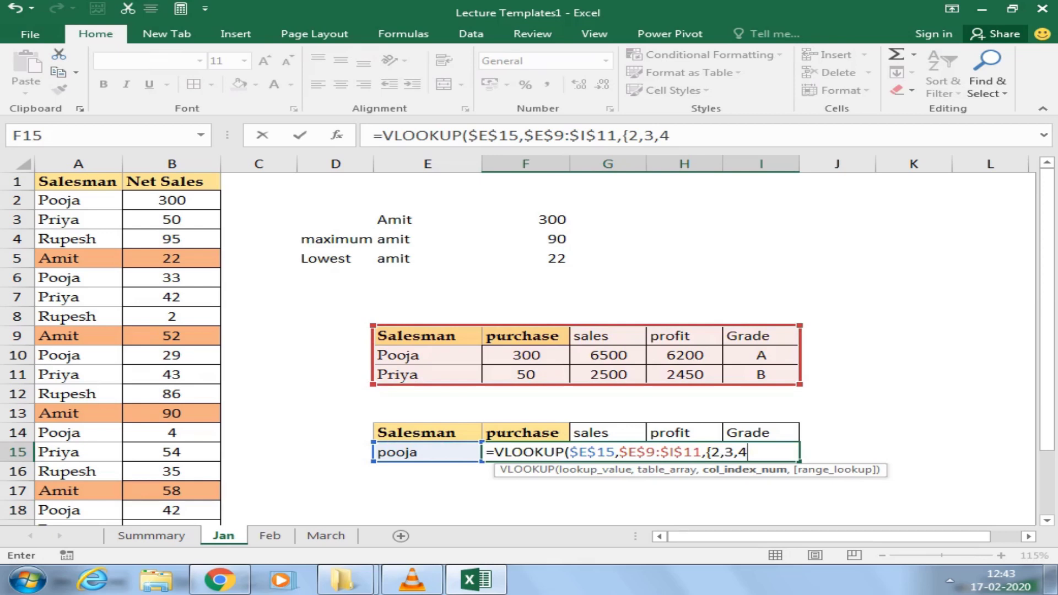
pyautogui.write(',5}')
pyautogui.write(',')
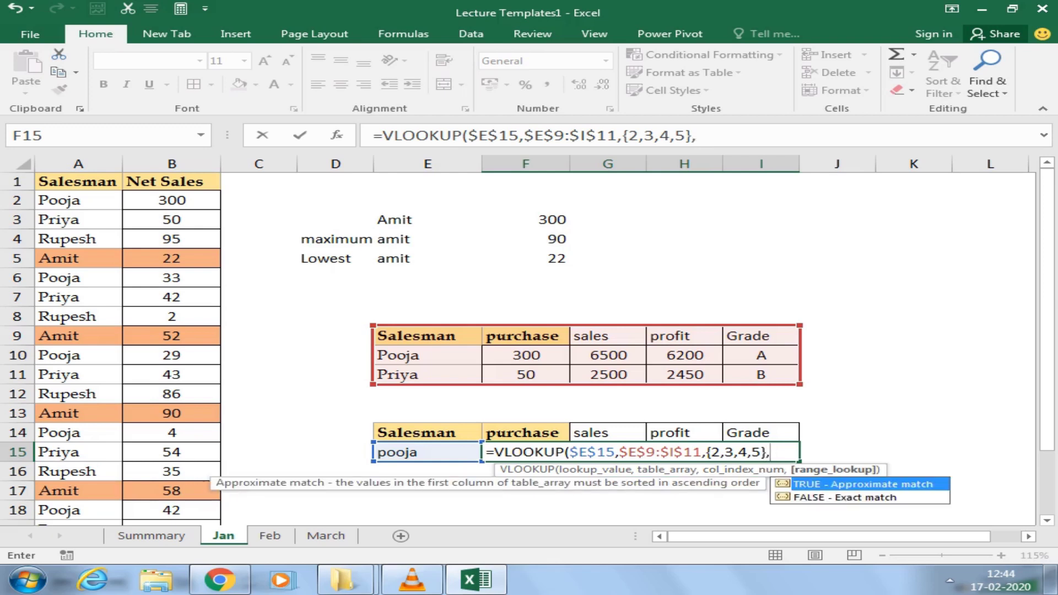
pyautogui.press('Down')
pyautogui.press('Tab')
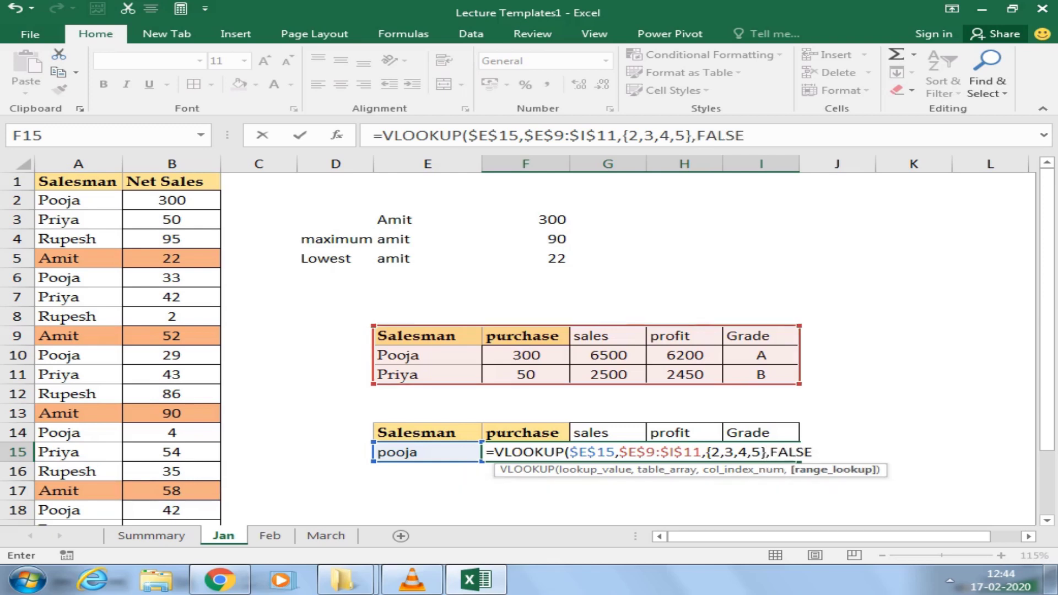
pyautogui.write(')')
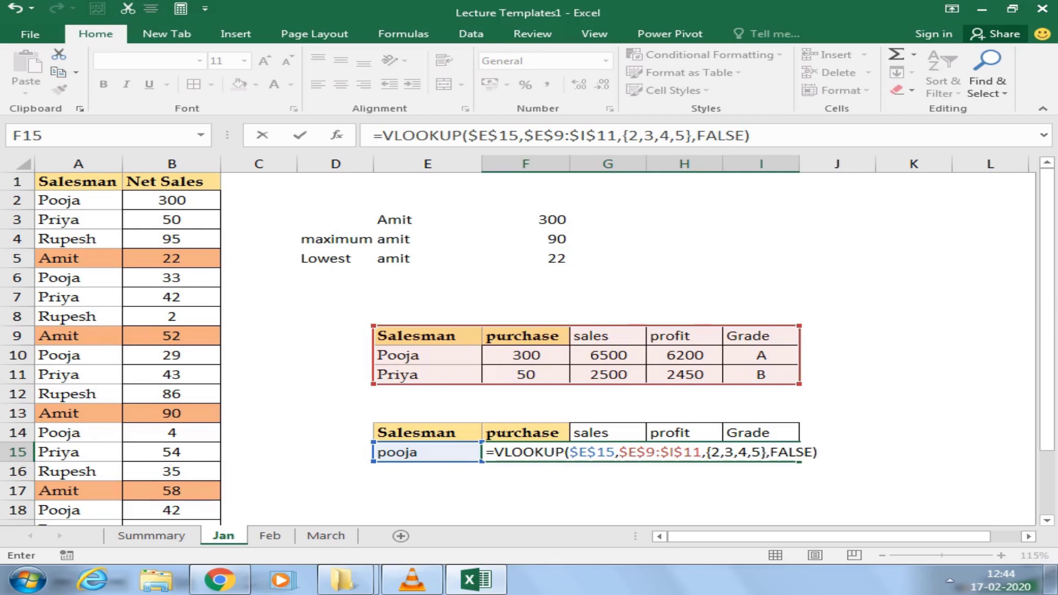
pyautogui.hotkey('ctrl', 'shift', 'Return')
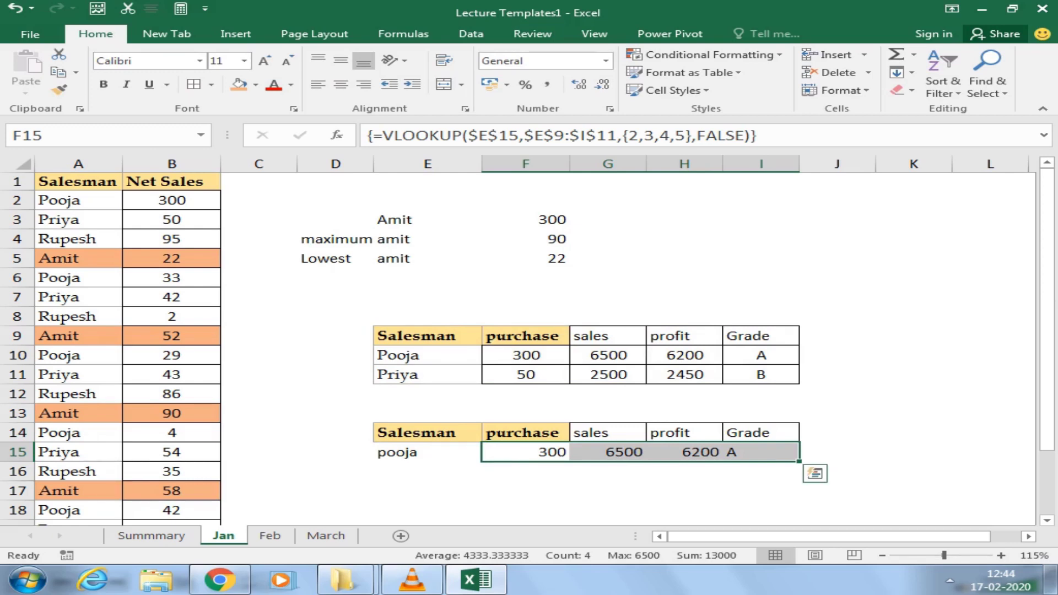
# - Bold the pooja row E15:I15 and switch to the Feb sheet
pyautogui.moveTo(760, 452); pyautogui.dragTo(397, 452)
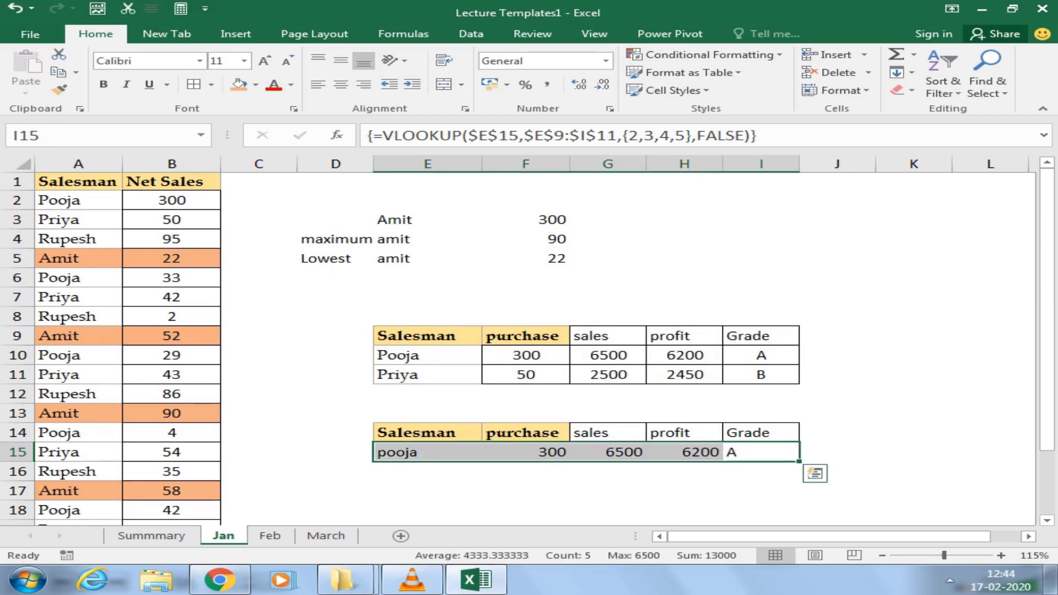
pyautogui.click(104, 84)
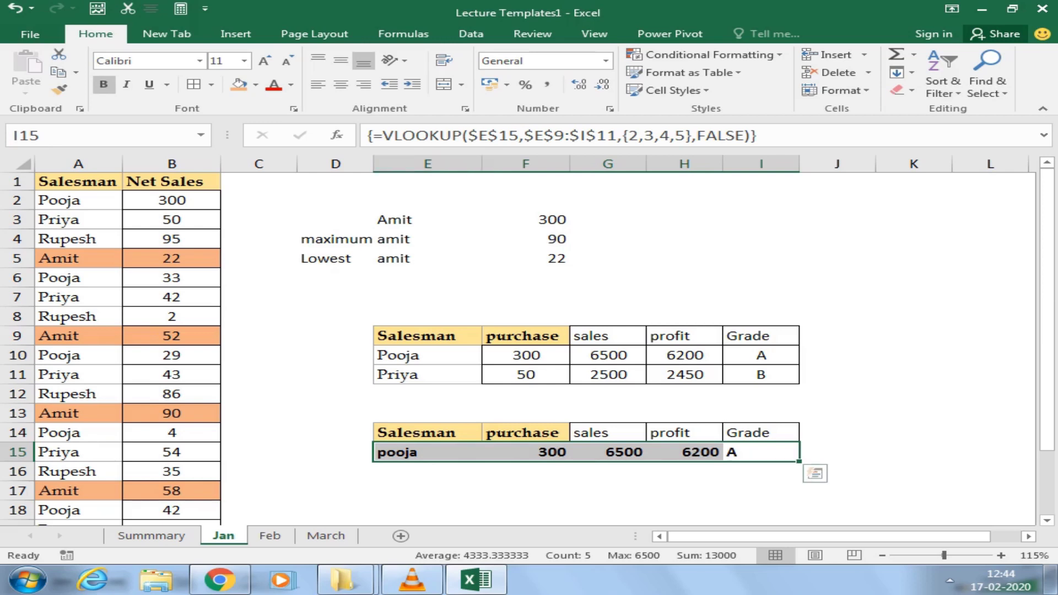
pyautogui.click(171, 258)
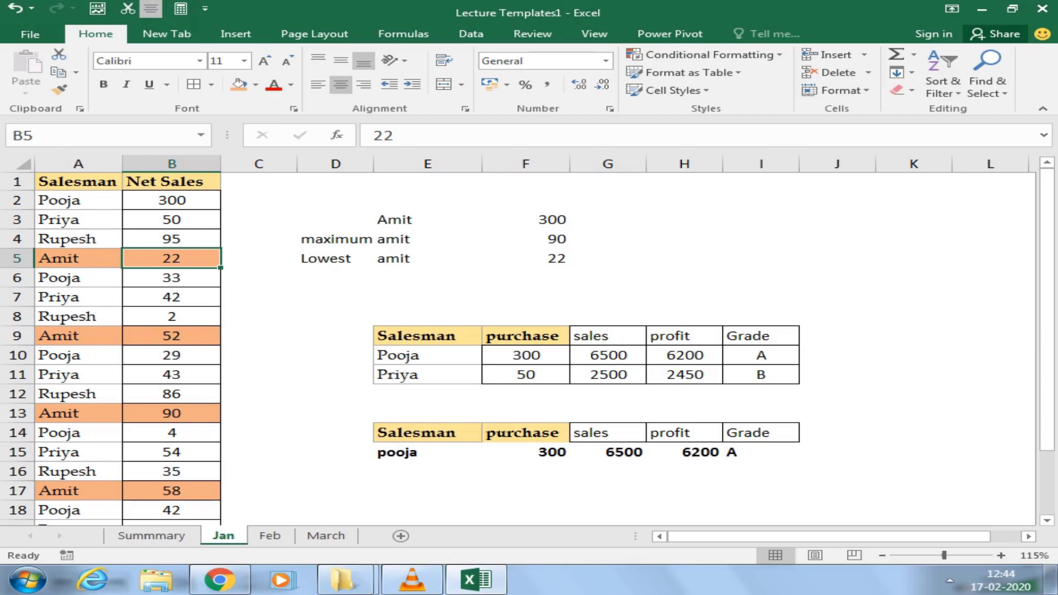
pyautogui.click(270, 536)
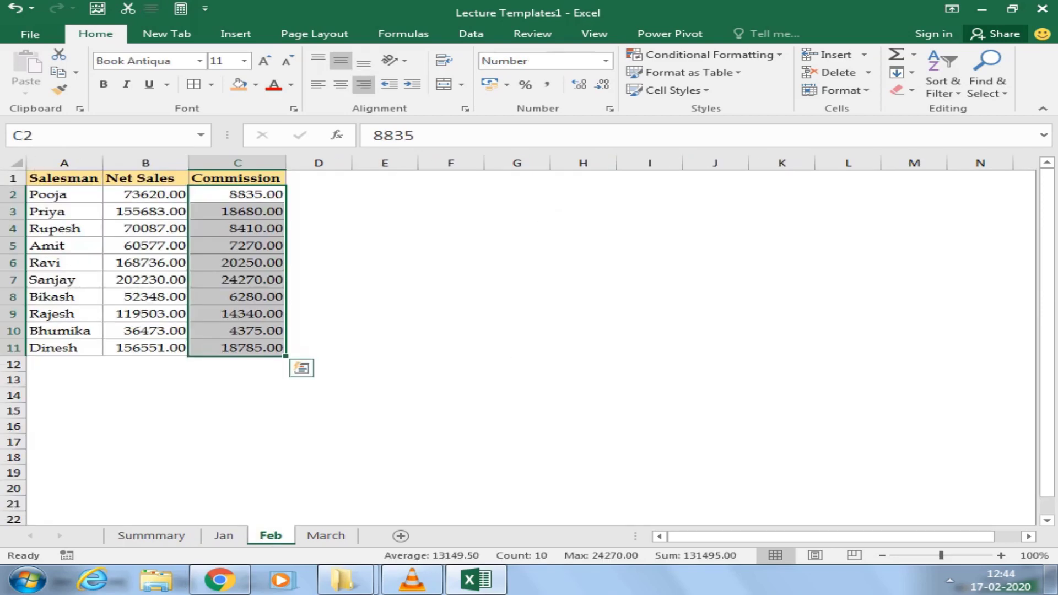
# - Clear all contents and formatting from A1:E16 on the Feb sheet
pyautogui.moveTo(64, 178); pyautogui.dragTo(385, 426)
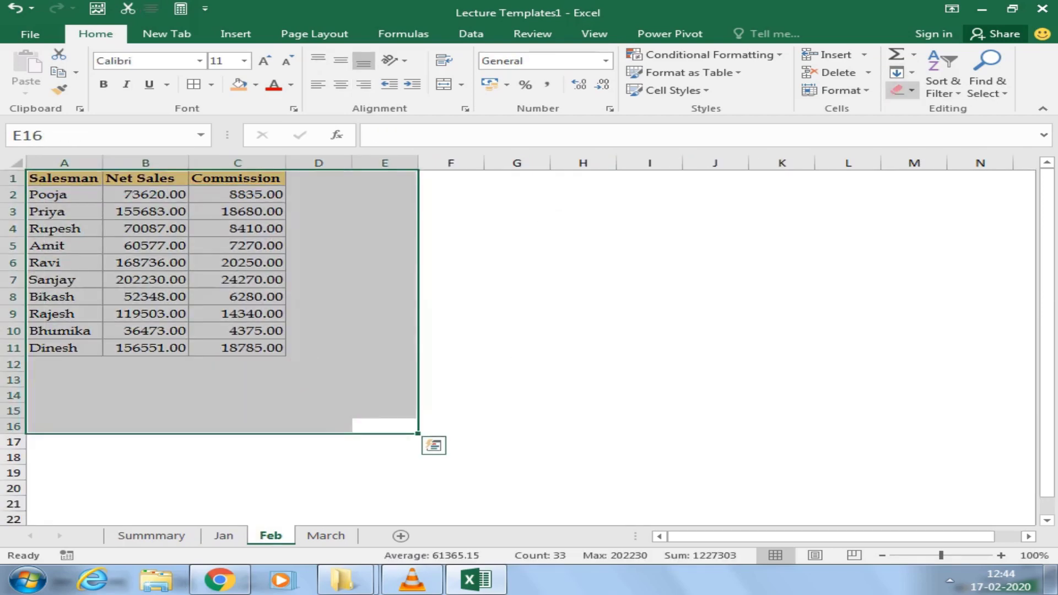
pyautogui.click(902, 90)
pyautogui.click(942, 110)
pyautogui.click(145, 271)
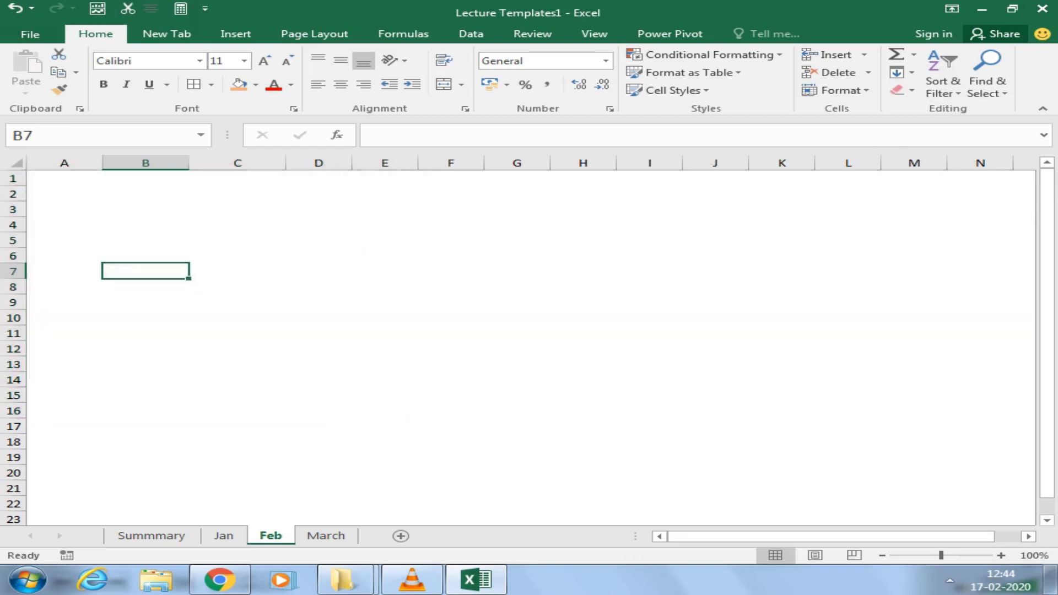
pyautogui.click(64, 178)
pyautogui.scroll(1, 518, 340)
pyautogui.scroll(1, 518, 341)
# - Type Online into cell A1
pyautogui.click(193, 184)
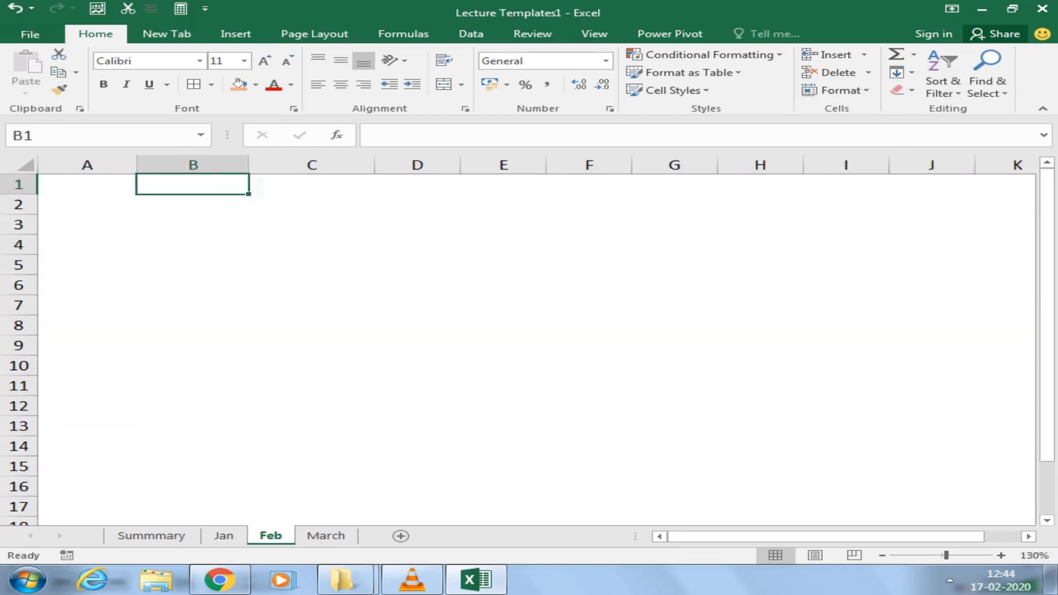
pyautogui.click(87, 184)
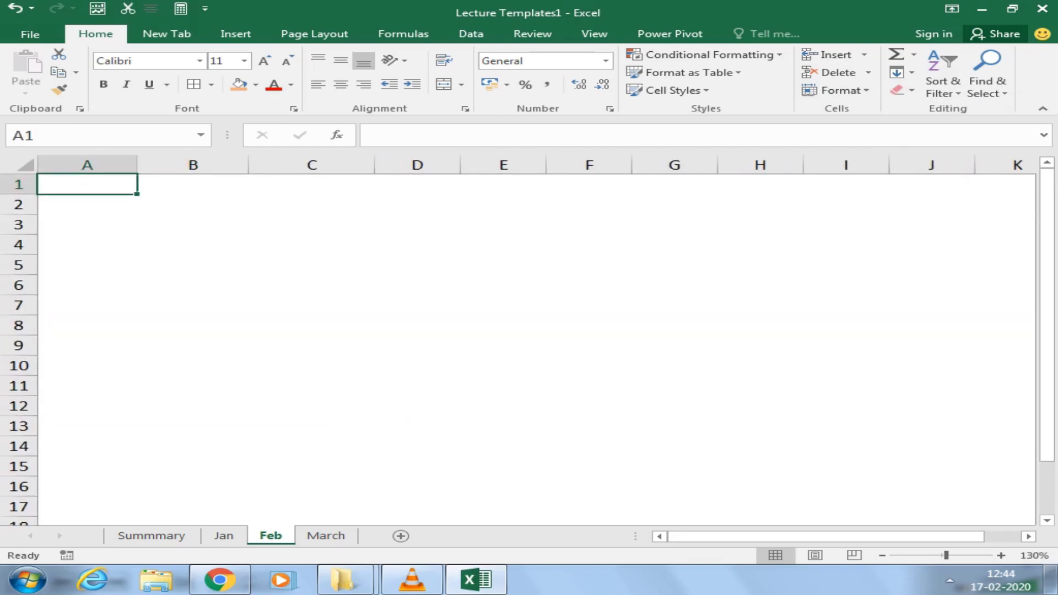
pyautogui.write('O')
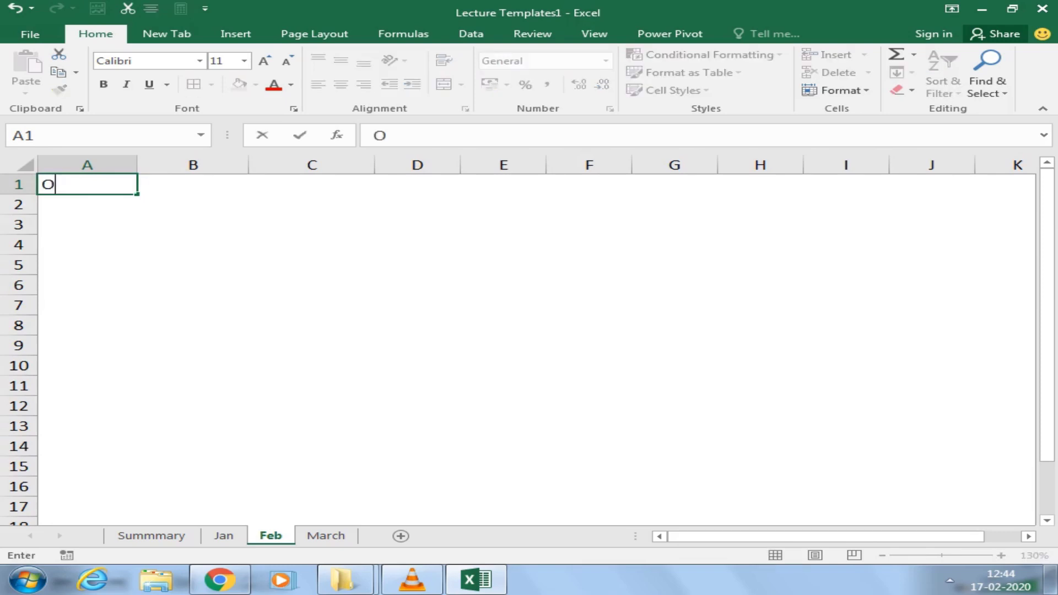
pyautogui.write('nline')
pyautogui.press('Return')
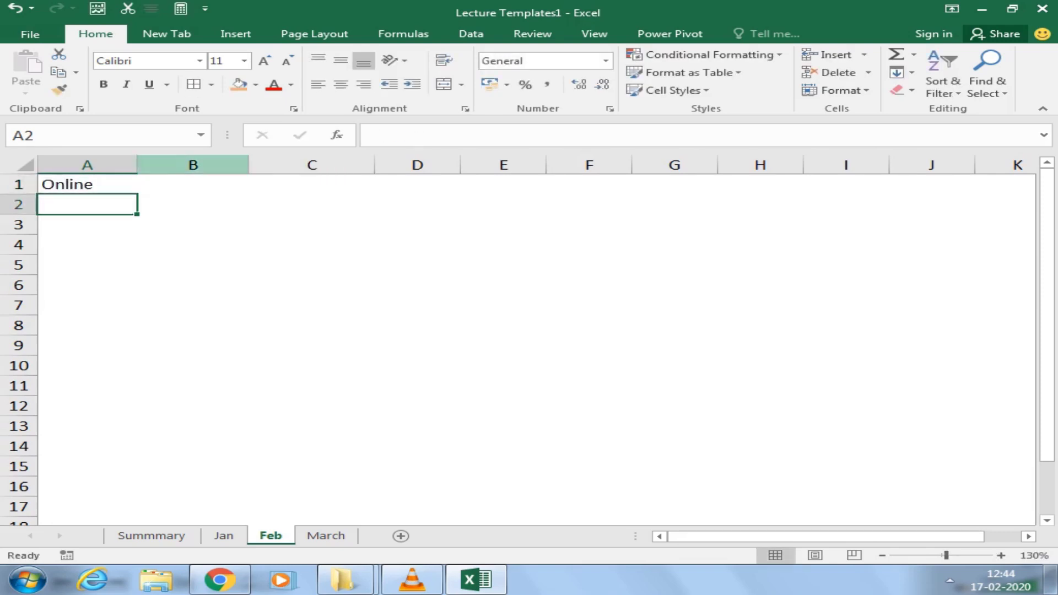
pyautogui.click(193, 184)
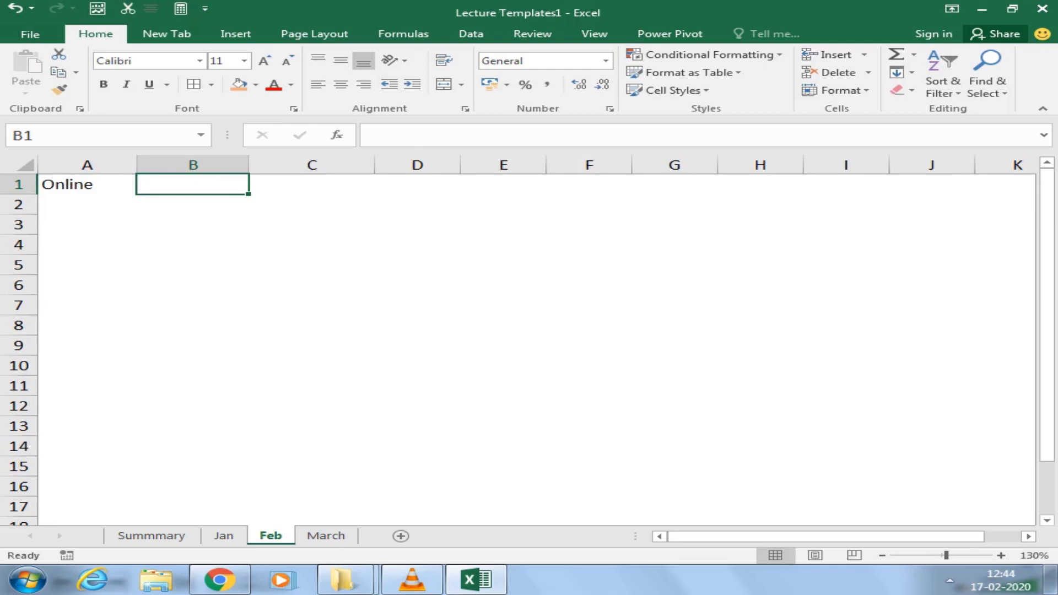
pyautogui.click(87, 264)
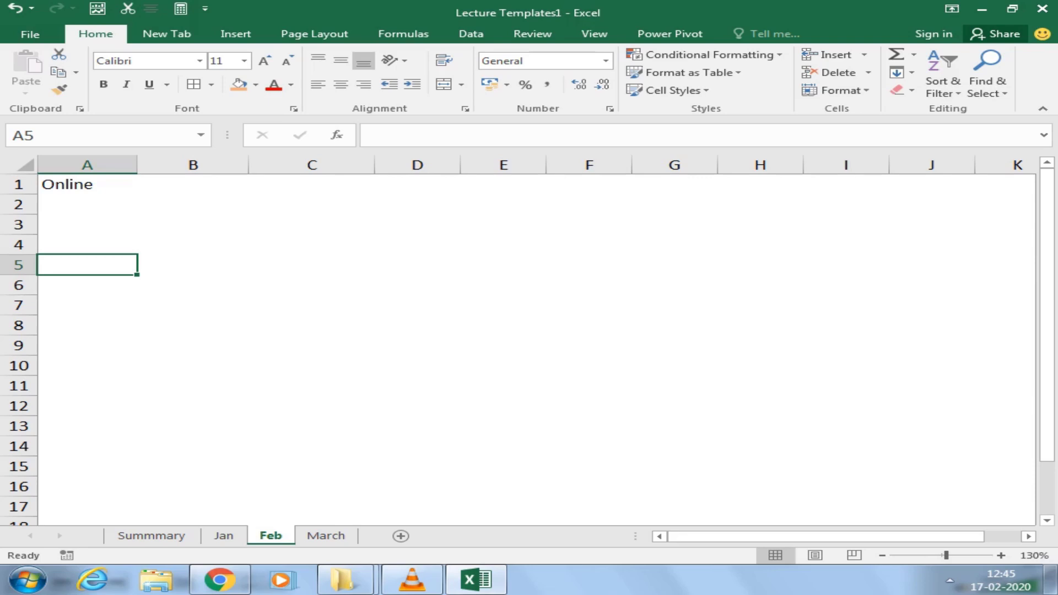
# - Enter the header 'Name' in A5 and the person's first name in A6
pyautogui.write('Name')
pyautogui.press('Return')
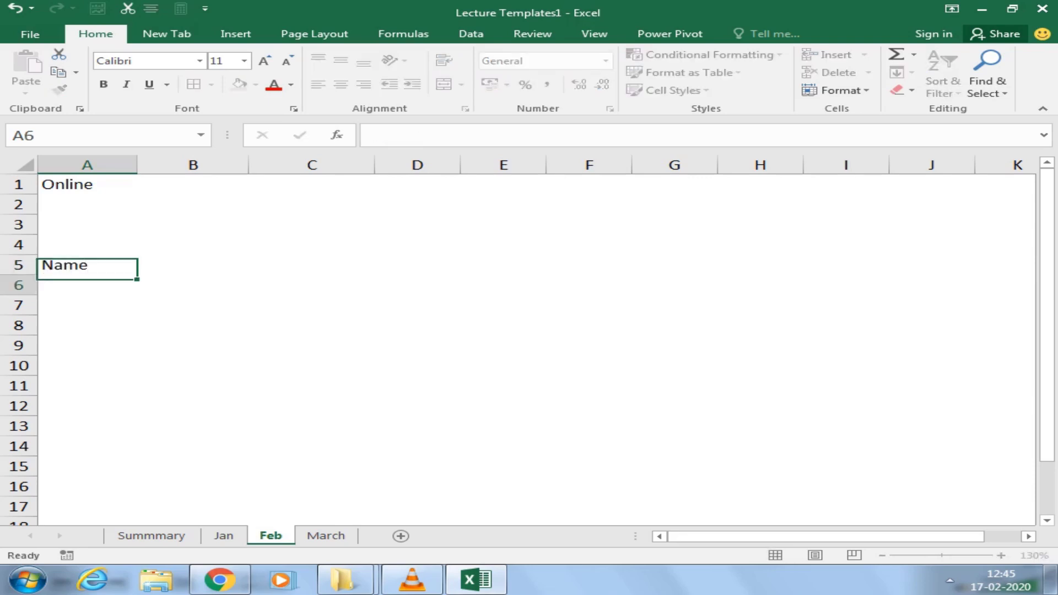
pyautogui.write('shiri')
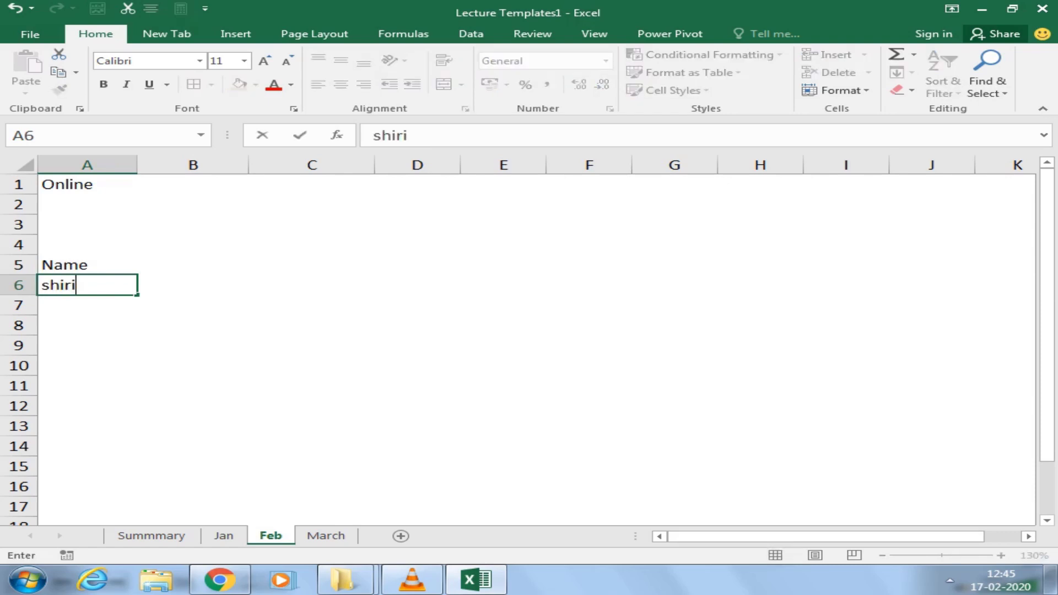
pyautogui.write('sh')
pyautogui.press('Tab')
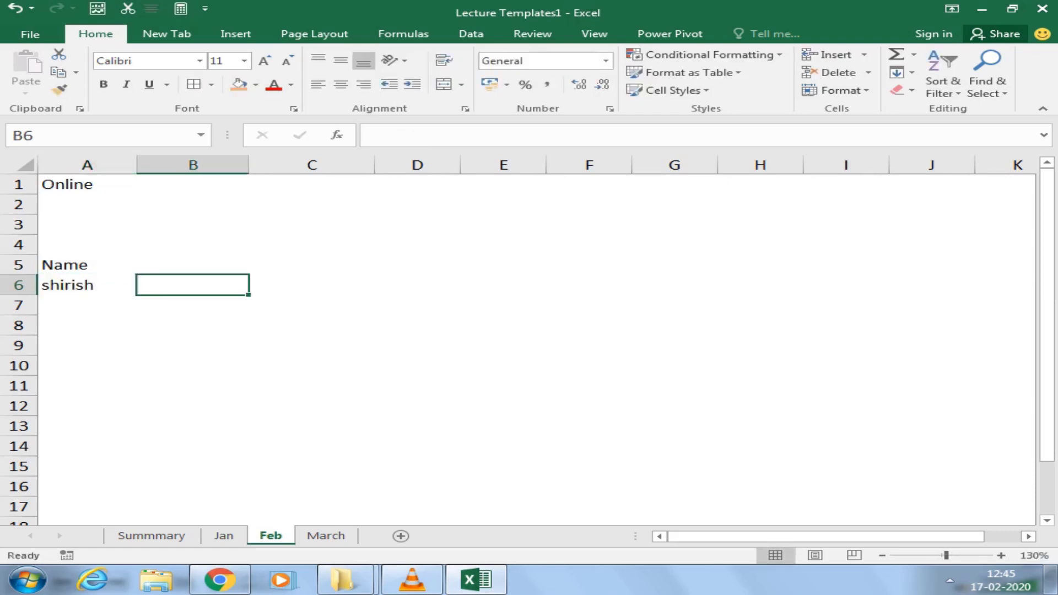
# - Select B5 through I5 as the span for the letter grid, then return to B5
pyautogui.press('Up')
pyautogui.press('Left')
pyautogui.click(193, 264)
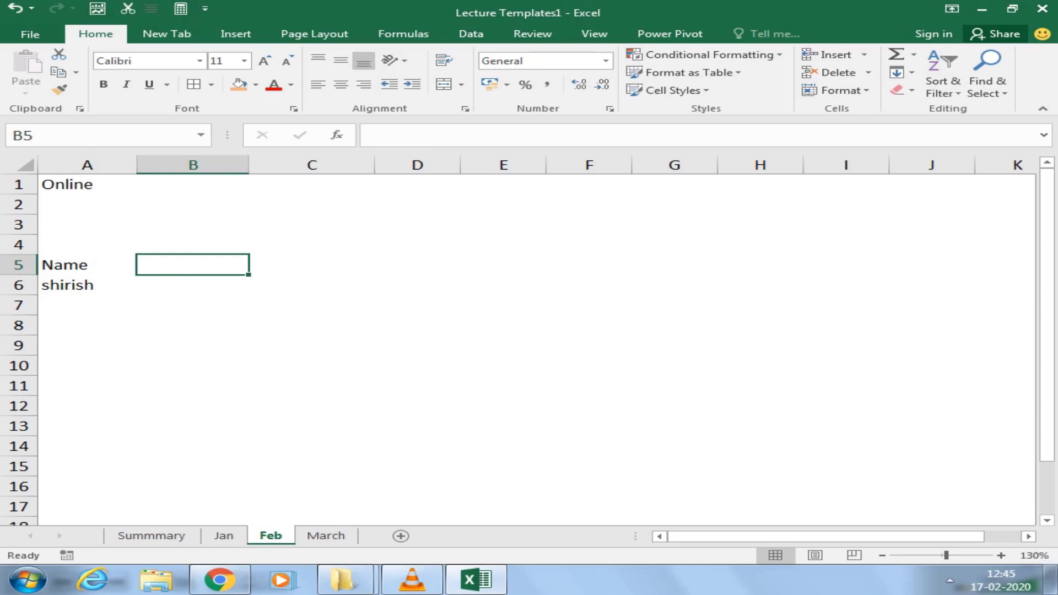
pyautogui.moveTo(193, 265); pyautogui.dragTo(846, 265)
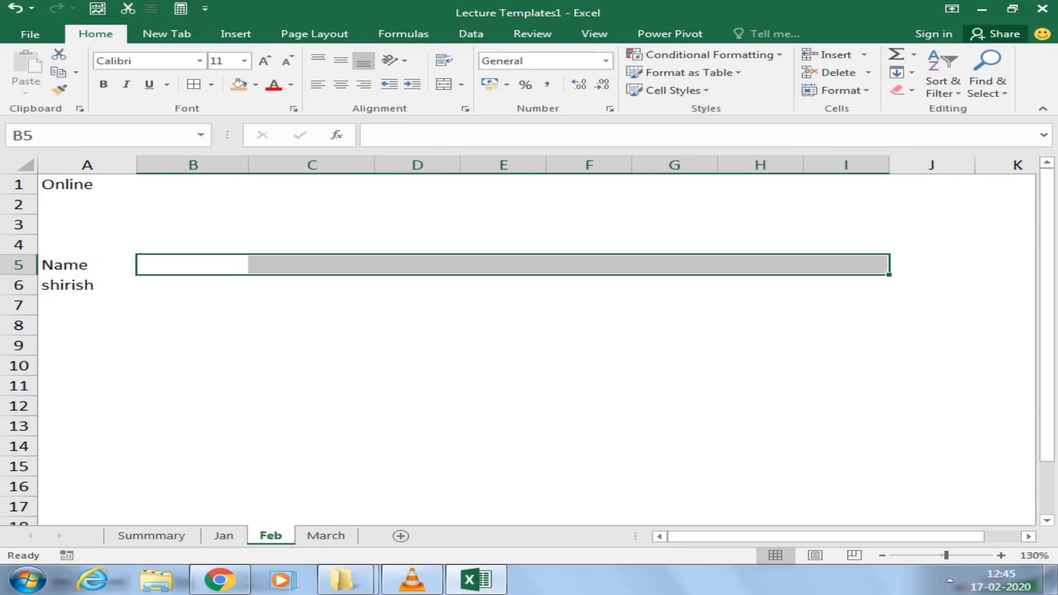
pyautogui.click(193, 265)
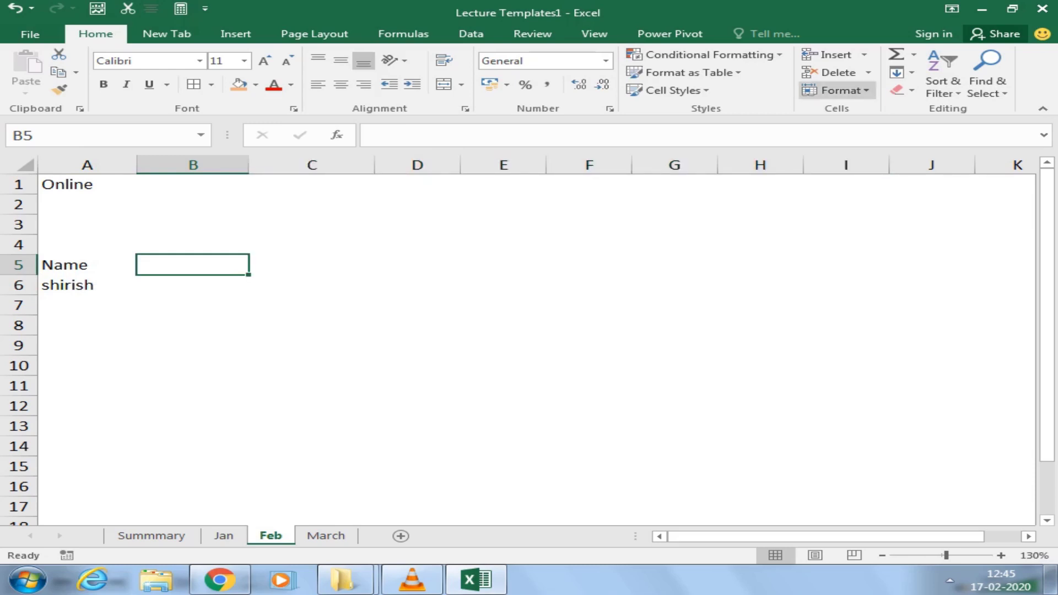
# - Set the column width of columns B through I to 3
pyautogui.moveTo(192, 264); pyautogui.dragTo(846, 285)
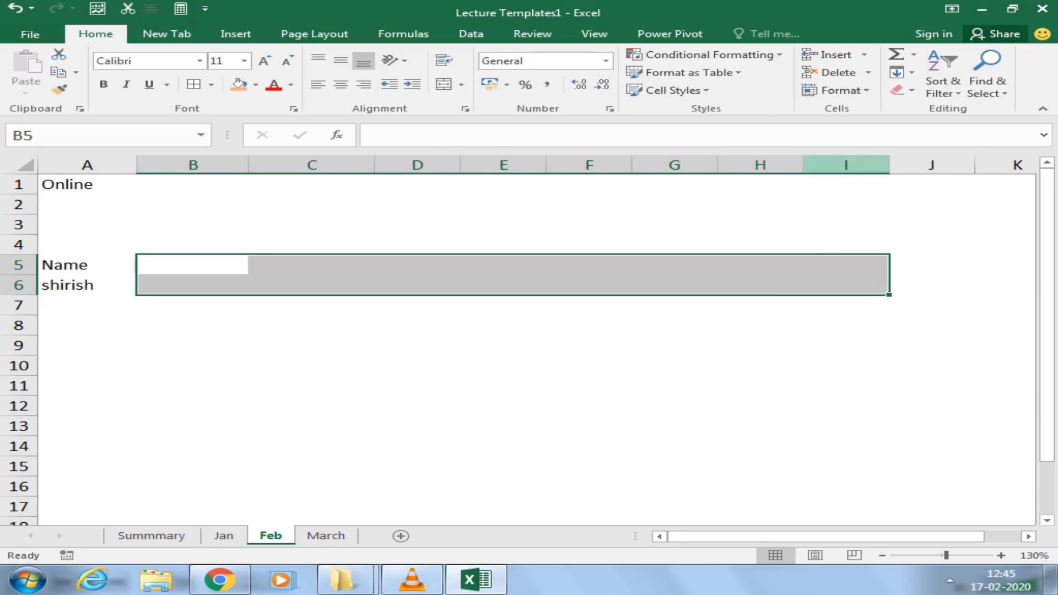
pyautogui.click(836, 90)
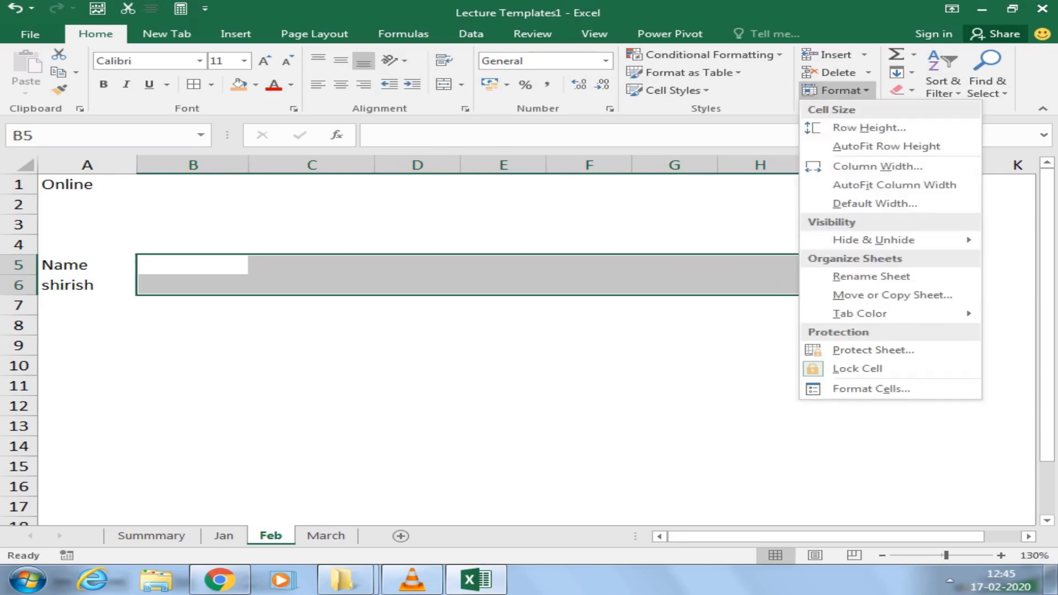
pyautogui.click(877, 166)
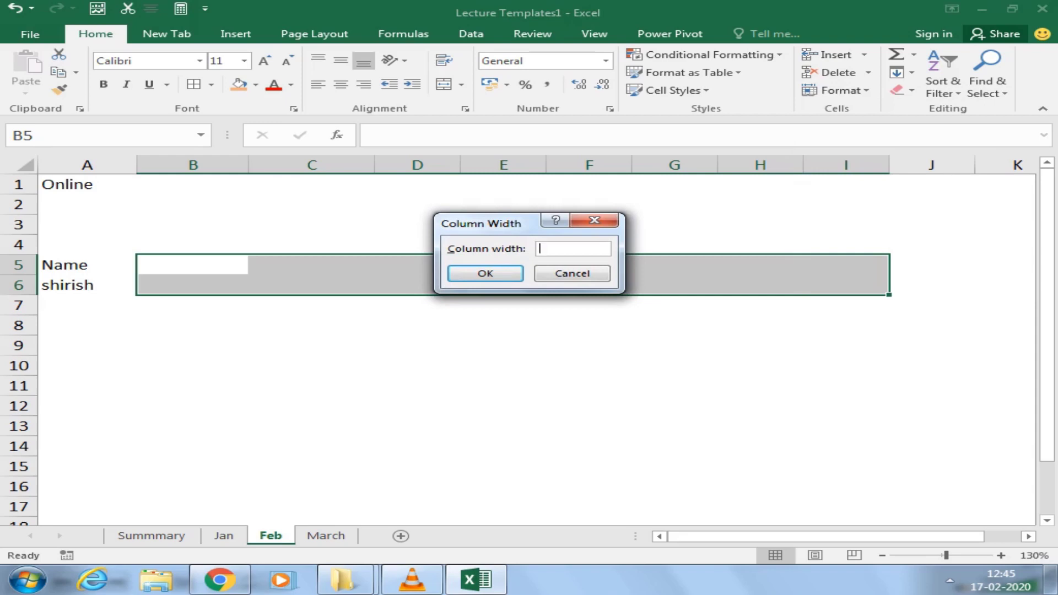
pyautogui.write('3')
pyautogui.press('Return')
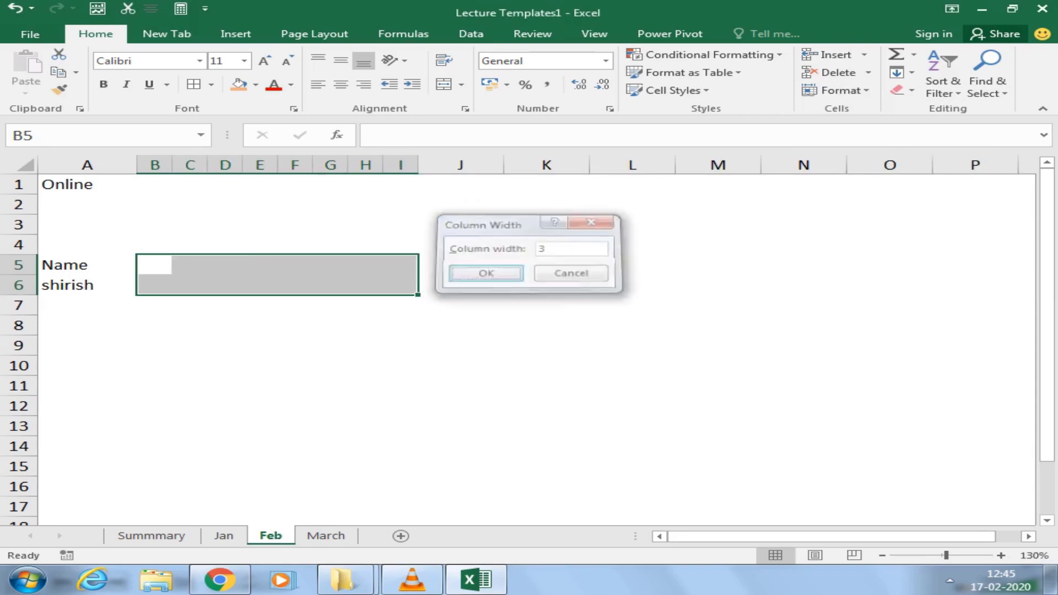
# - Apply All Borders to the B5:I6 block
pyautogui.hotkey('alt', 'h')
pyautogui.press('b')
pyautogui.press('a')
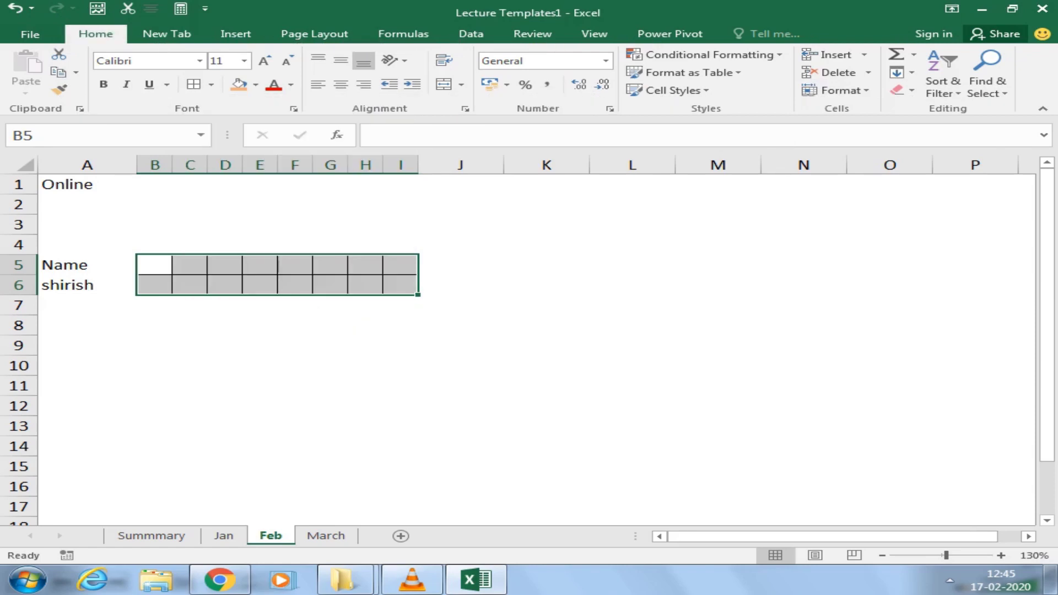
pyautogui.click(460, 365)
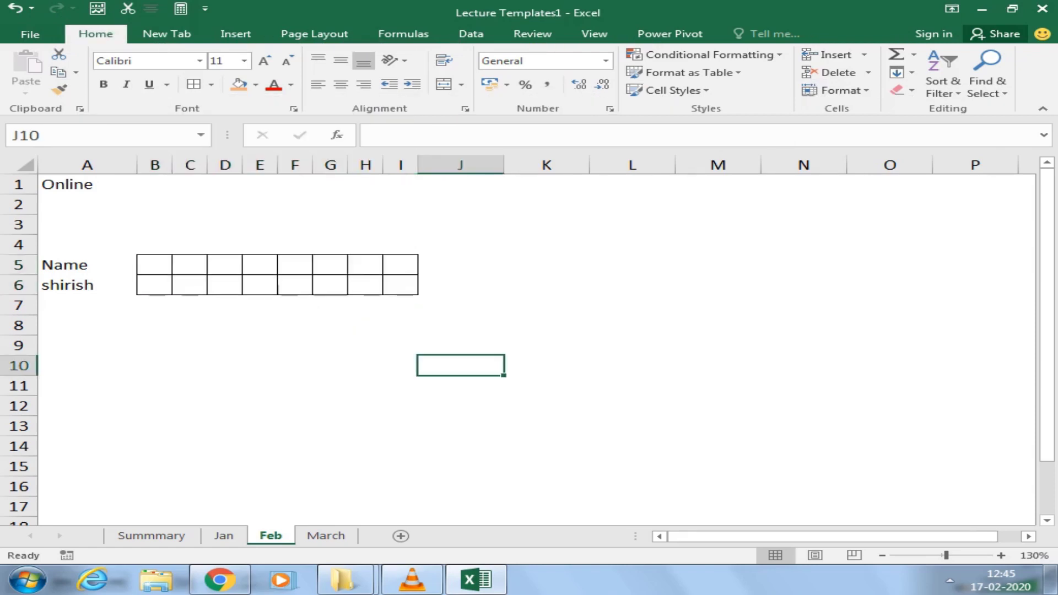
# - Copy the B5:I6 border formatting down over B7:I14 with Format Painter
pyautogui.moveTo(154, 265); pyautogui.dragTo(400, 285)
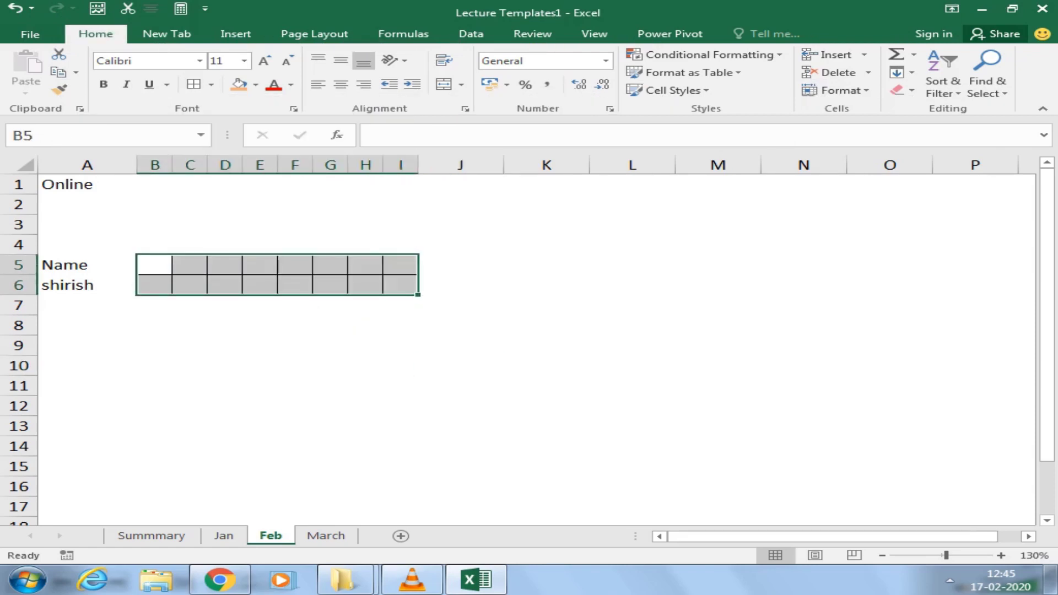
pyautogui.click(59, 89)
pyautogui.moveTo(154, 305); pyautogui.dragTo(408, 447)
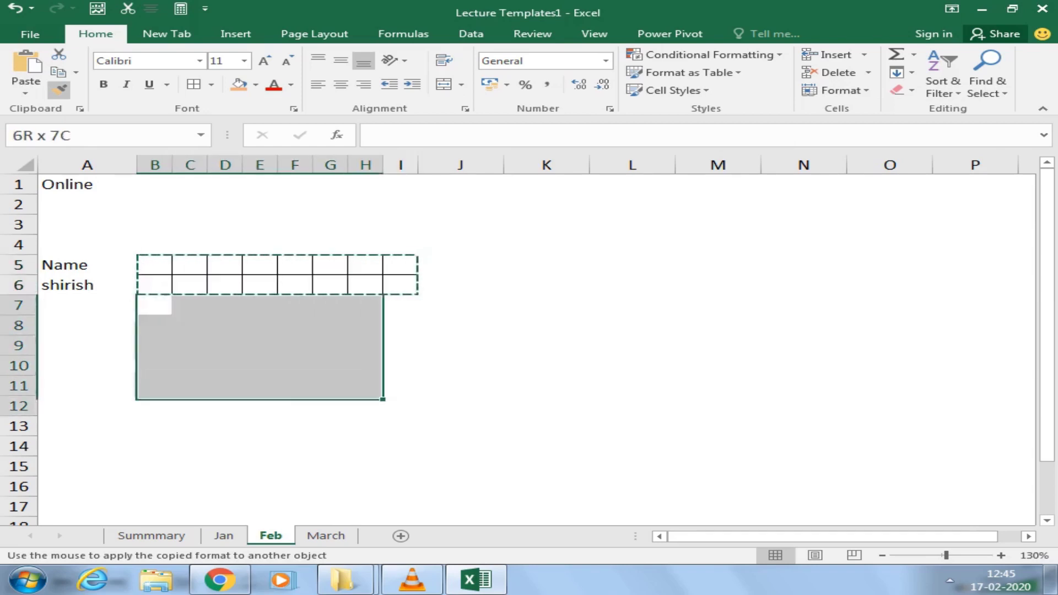
pyautogui.click(633, 466)
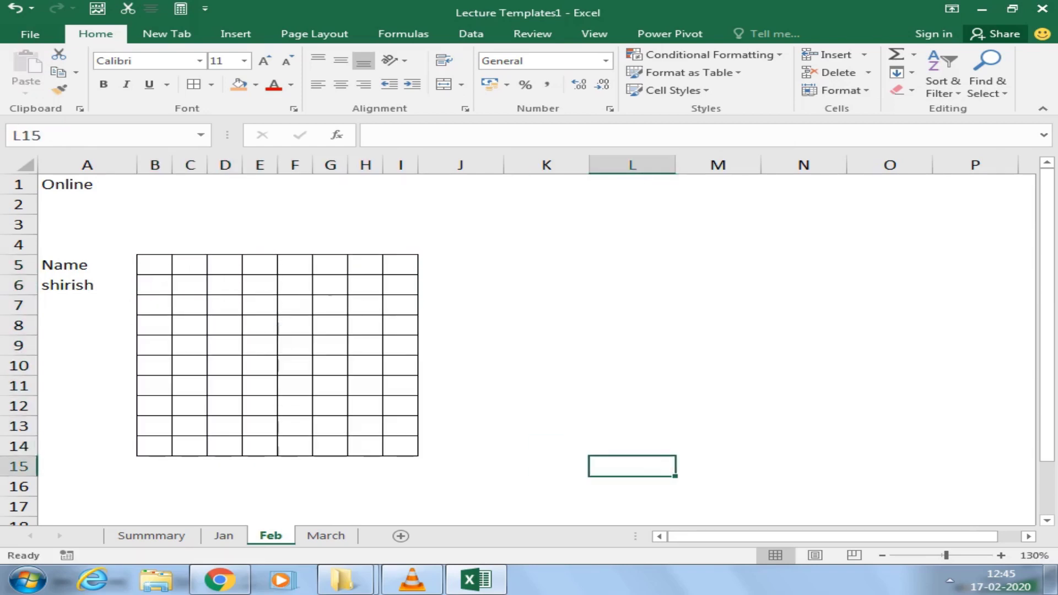
pyautogui.click(155, 265)
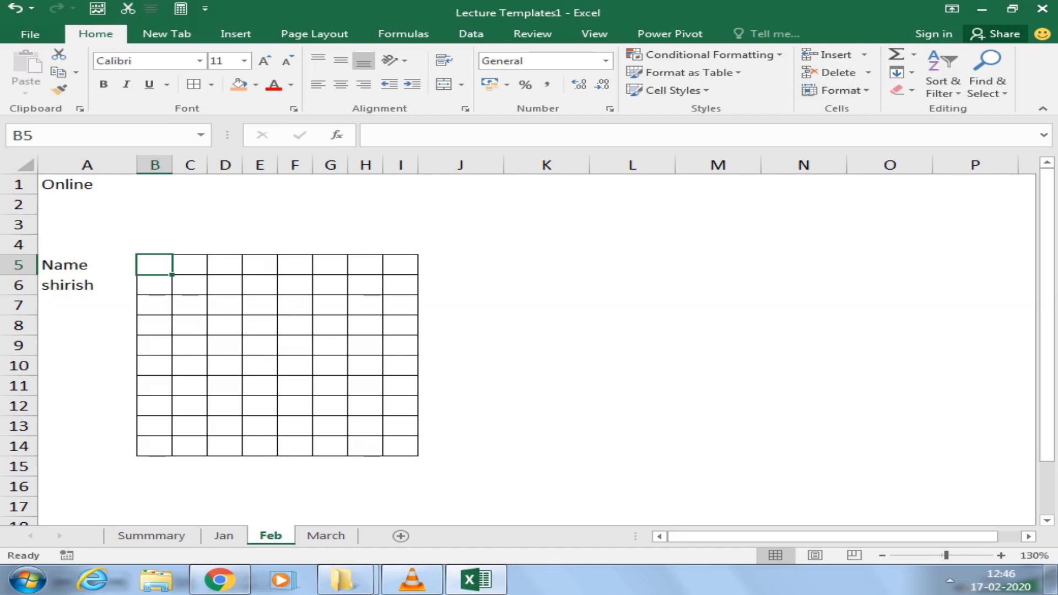
pyautogui.click(155, 285)
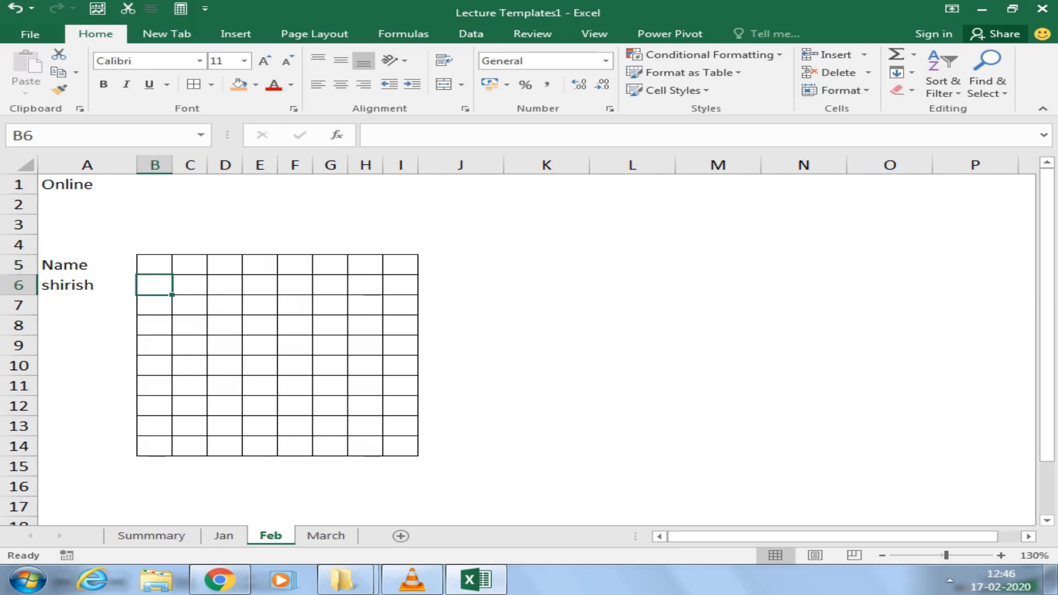
# - Spell the A6 first name one letter per cell across B6:H6
pyautogui.click(87, 285)
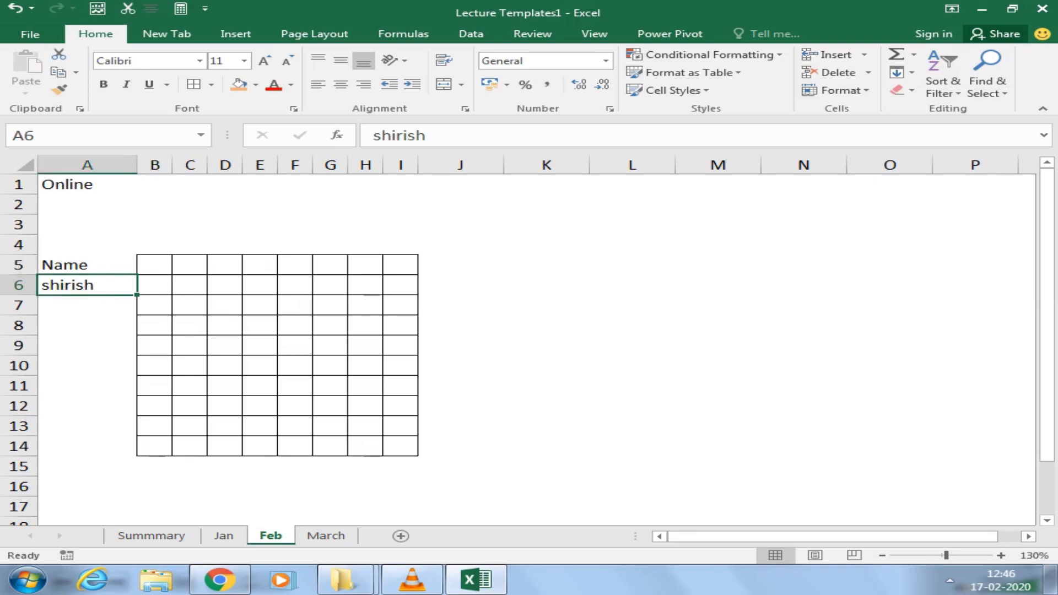
pyautogui.moveTo(155, 285); pyautogui.dragTo(365, 285)
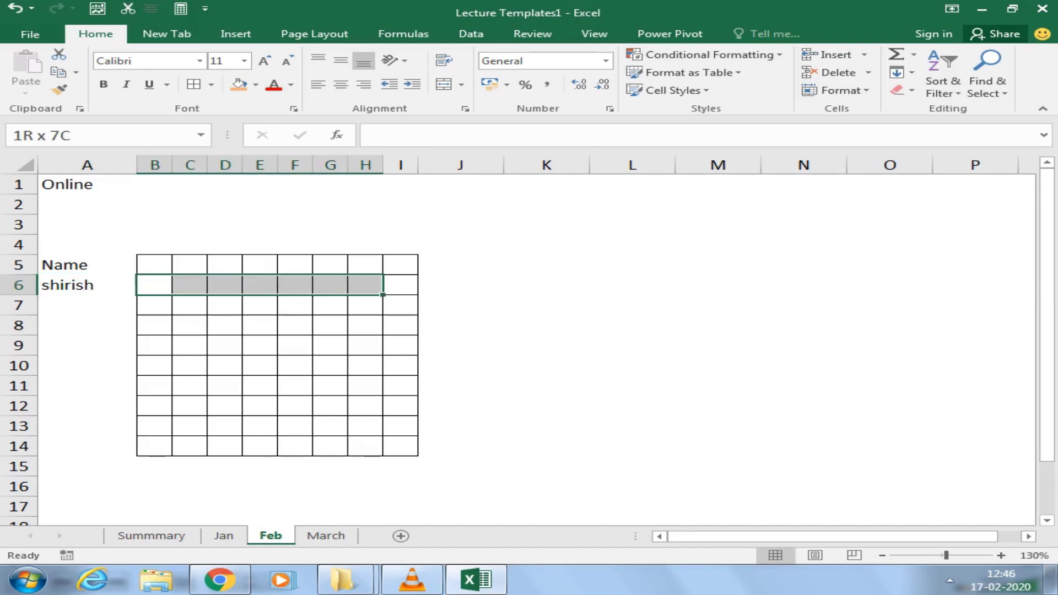
pyautogui.click(154, 285)
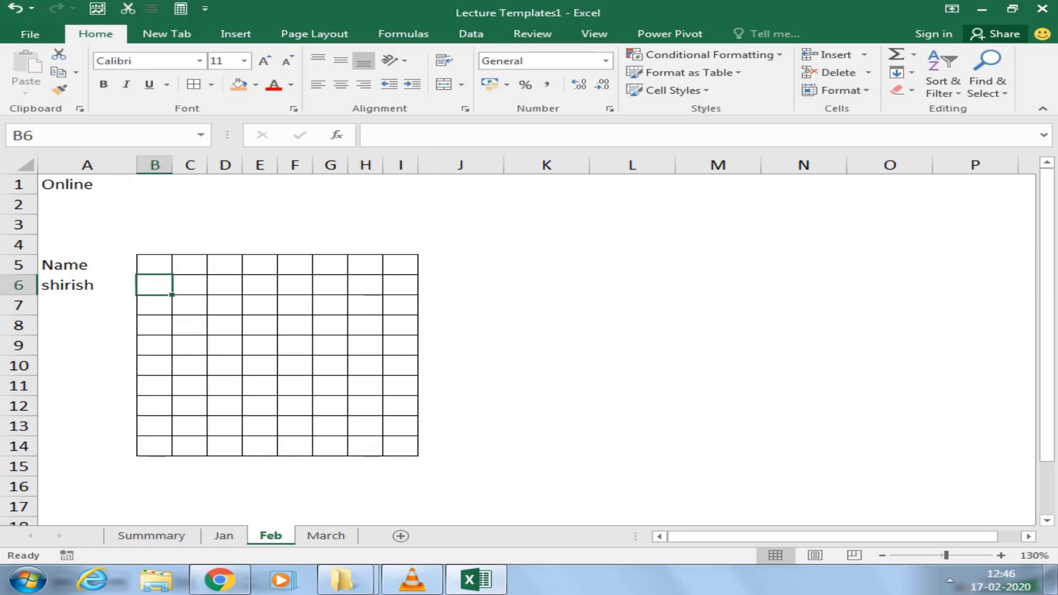
pyautogui.write('s')
pyautogui.press('Tab')
pyautogui.write('h')
pyautogui.press('Tab')
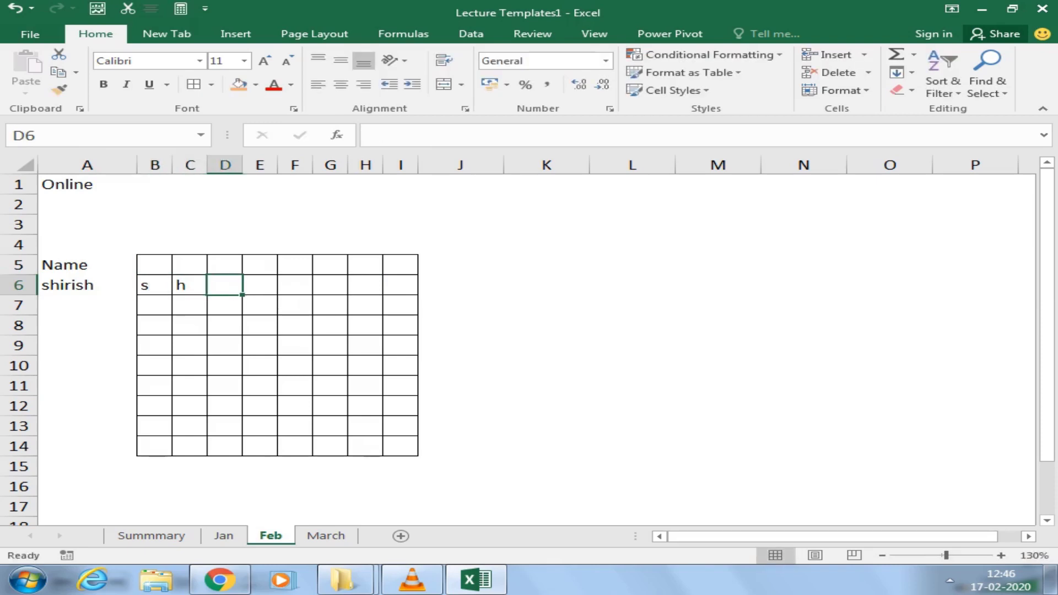
pyautogui.write('i')
pyautogui.press('Tab')
pyautogui.write('r')
pyautogui.press('Tab')
pyautogui.write('i')
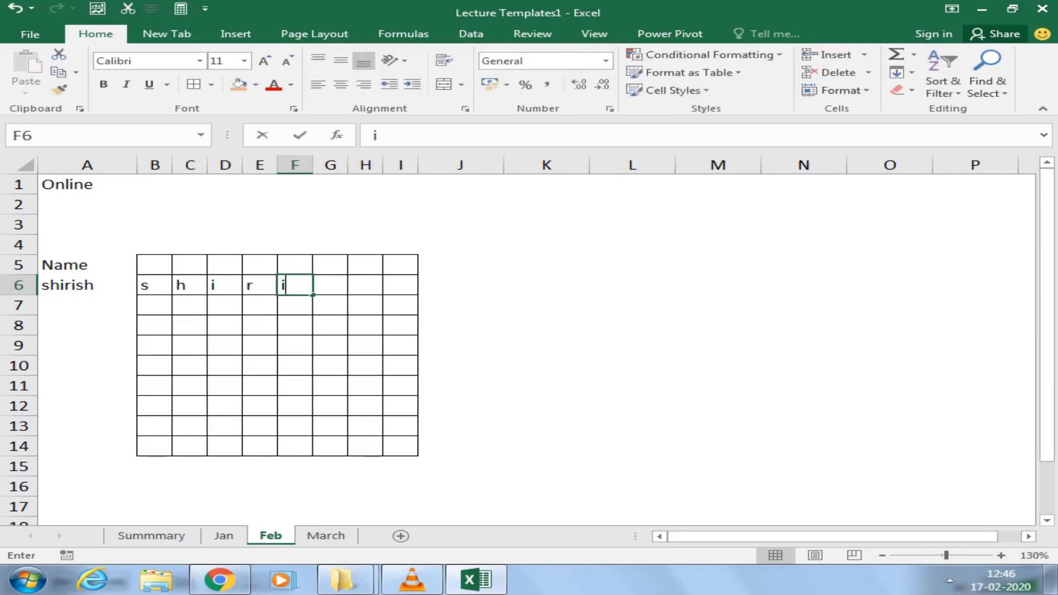
pyautogui.press('Tab')
pyautogui.write('s')
pyautogui.press('Tab')
pyautogui.write('h')
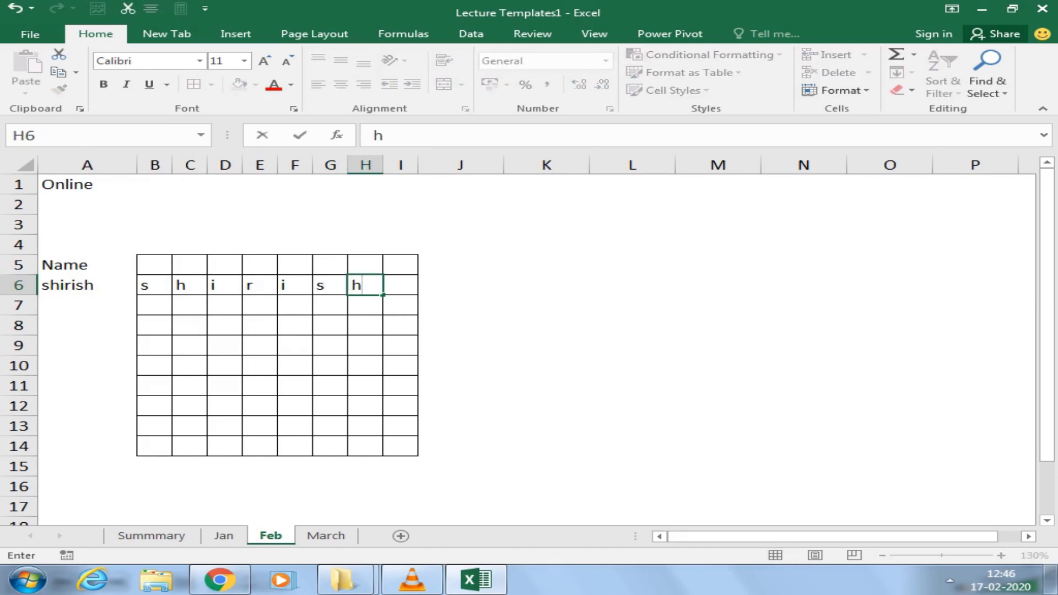
# - Enter the label 'address' in A8
pyautogui.click(260, 345)
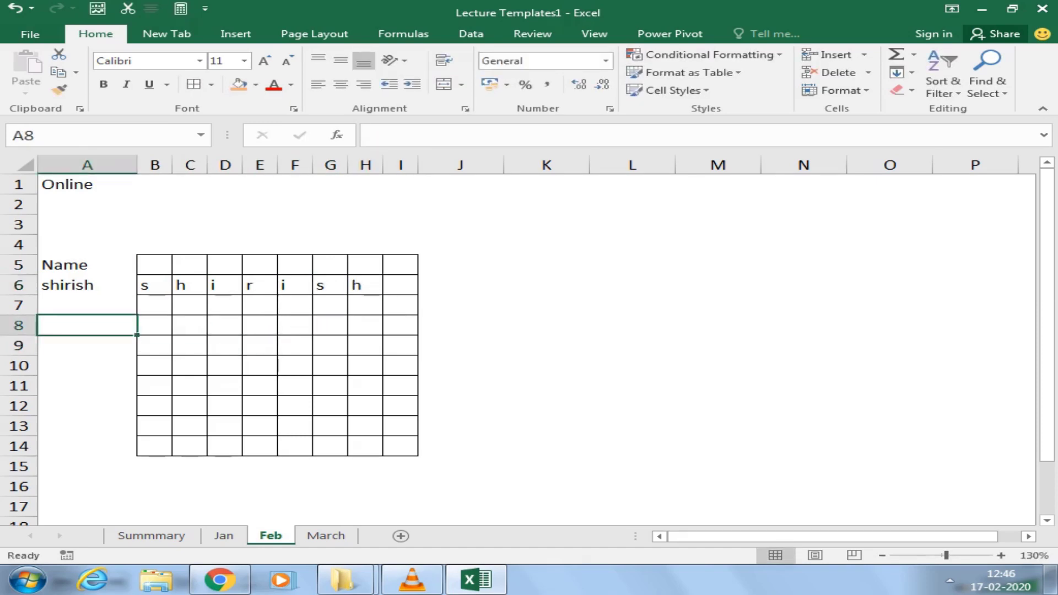
pyautogui.write('add')
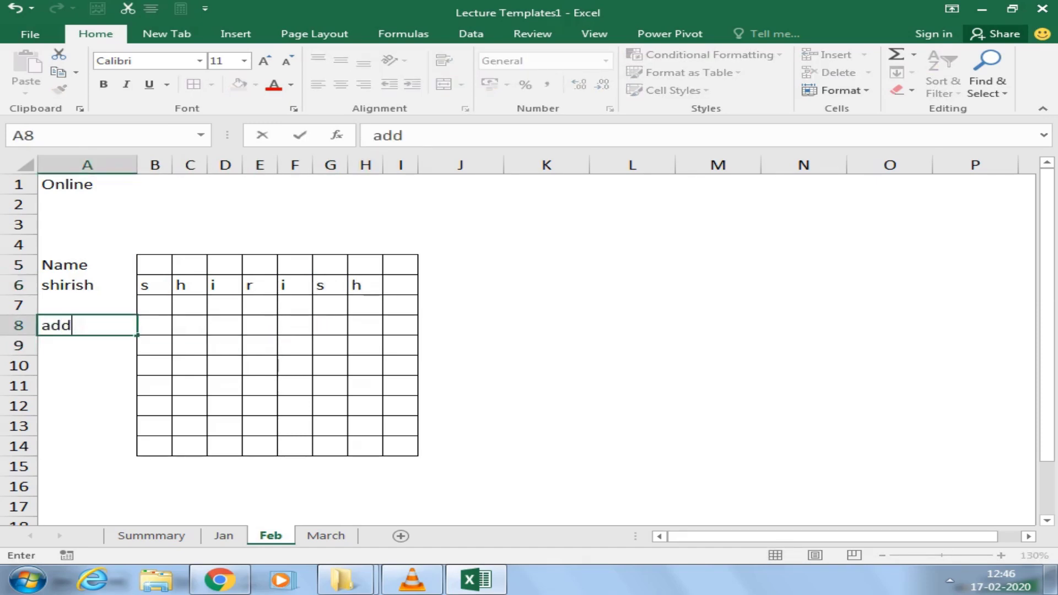
pyautogui.write('ress')
pyautogui.press('Return')
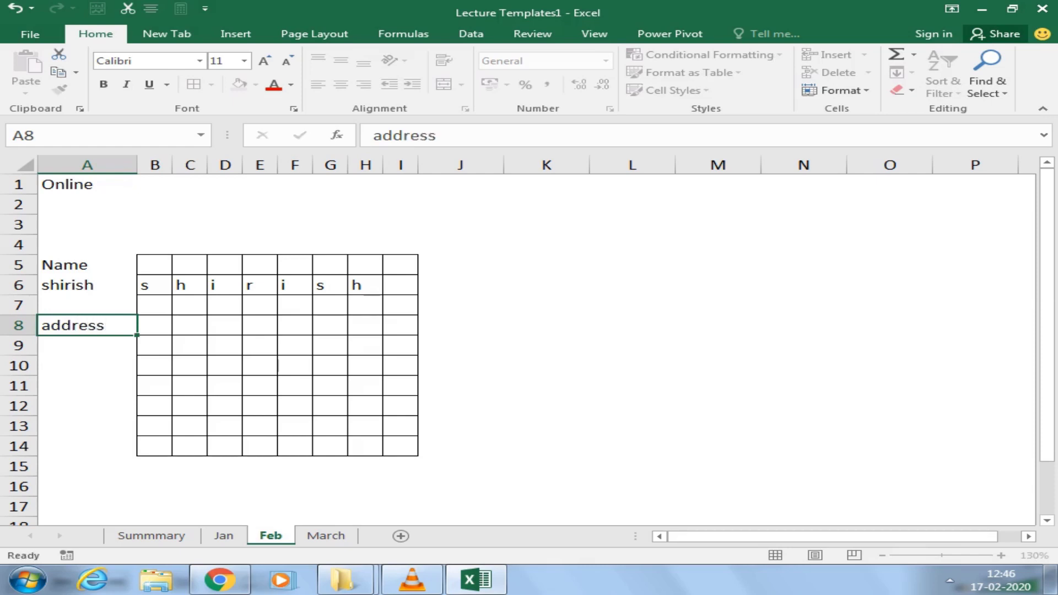
# - Enter the heading 'Array' in K5
pyautogui.moveTo(629, 284)
pyautogui.mouseDown()
pyautogui.moveTo(628, 345)
pyautogui.moveTo(827, 366)
pyautogui.mouseUp()
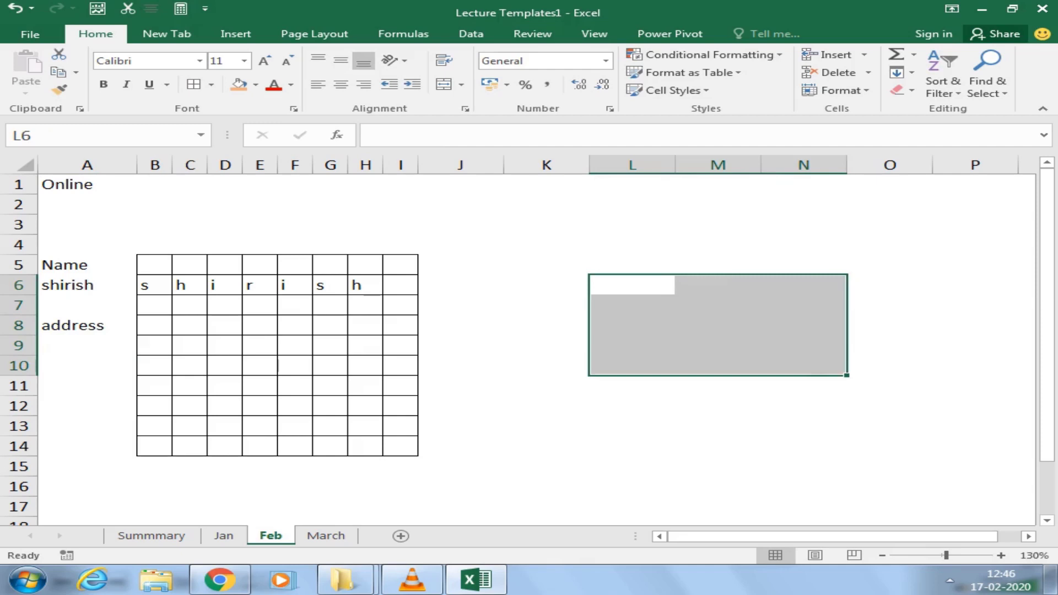
pyautogui.moveTo(155, 325)
pyautogui.mouseDown()
pyautogui.moveTo(225, 366)
pyautogui.moveTo(366, 406)
pyautogui.moveTo(366, 426)
pyautogui.mouseUp()
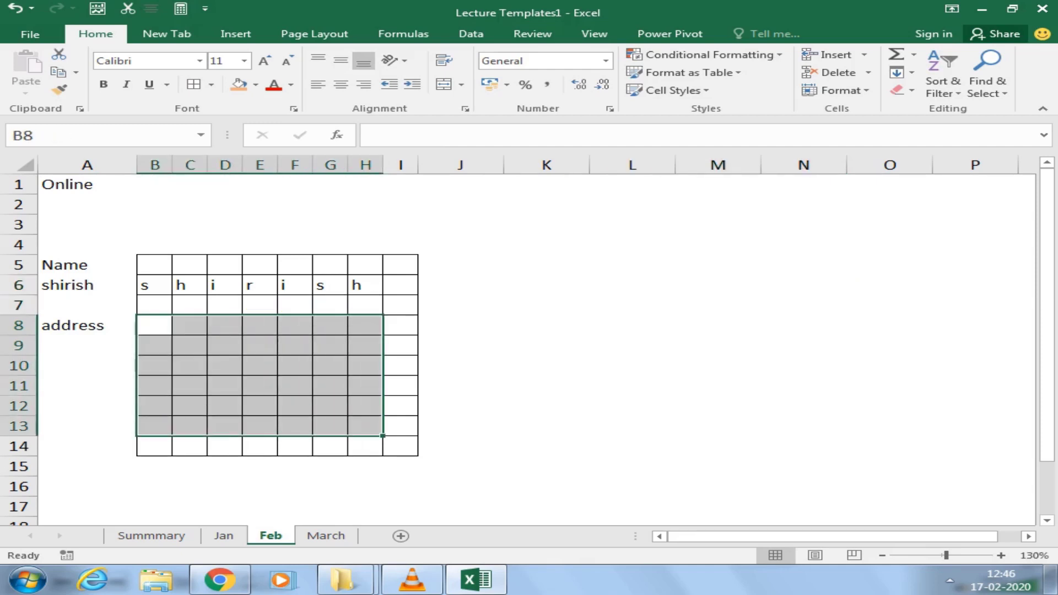
pyautogui.click(460, 265)
pyautogui.click(460, 284)
pyautogui.click(547, 284)
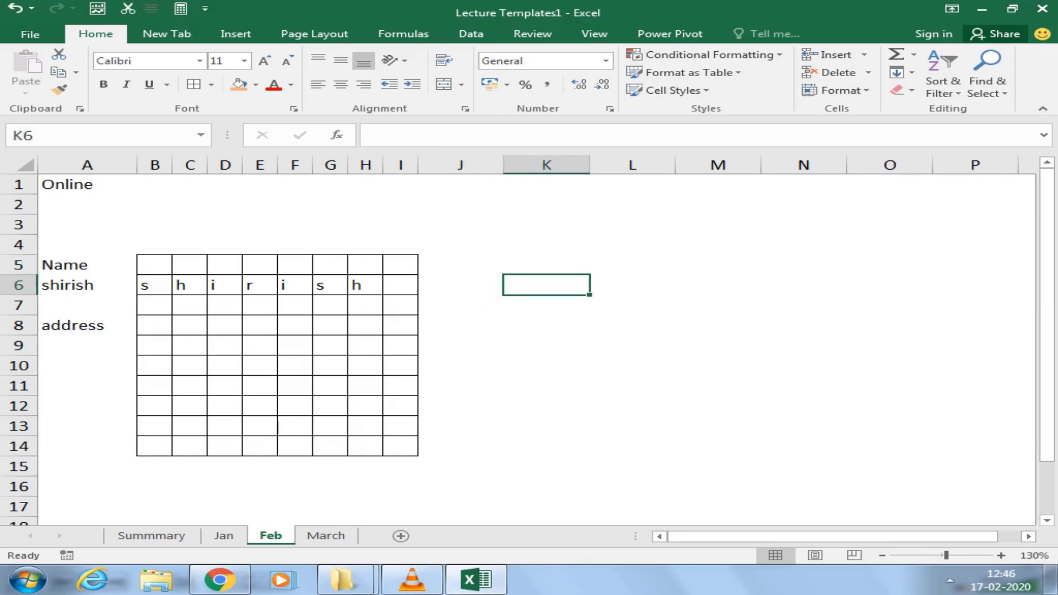
pyautogui.click(546, 265)
pyautogui.write('Array')
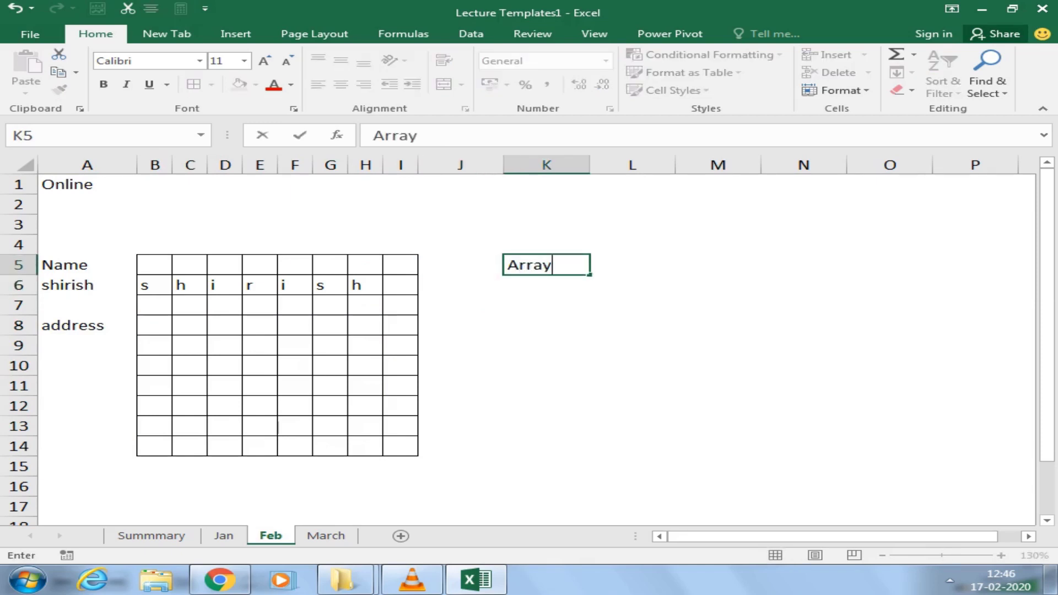
pyautogui.press('Return')
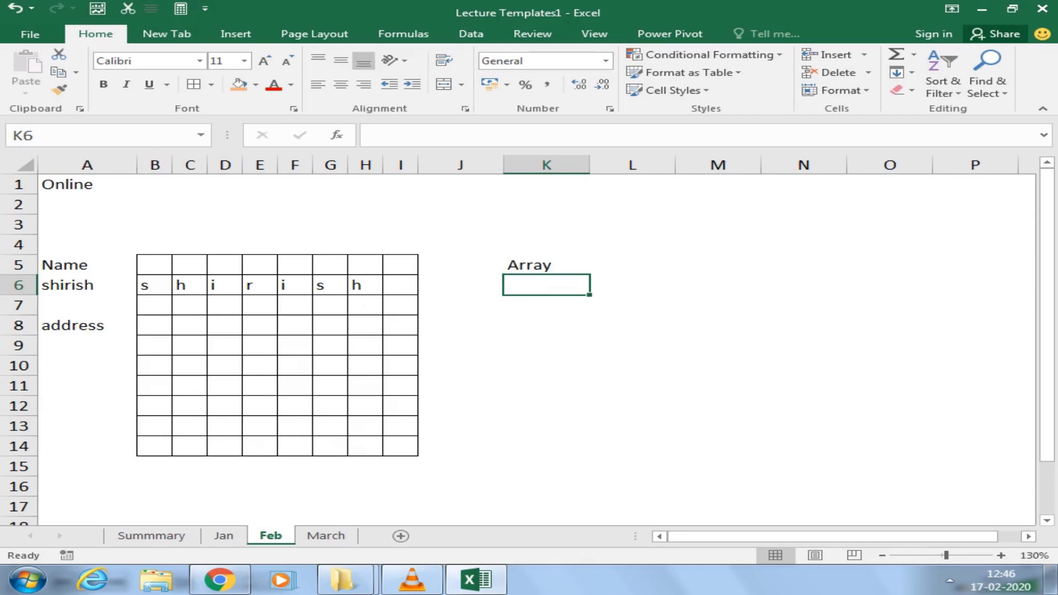
# - Enter the heading 'left' in L5, correcting the mistyped entry
pyautogui.write('=')
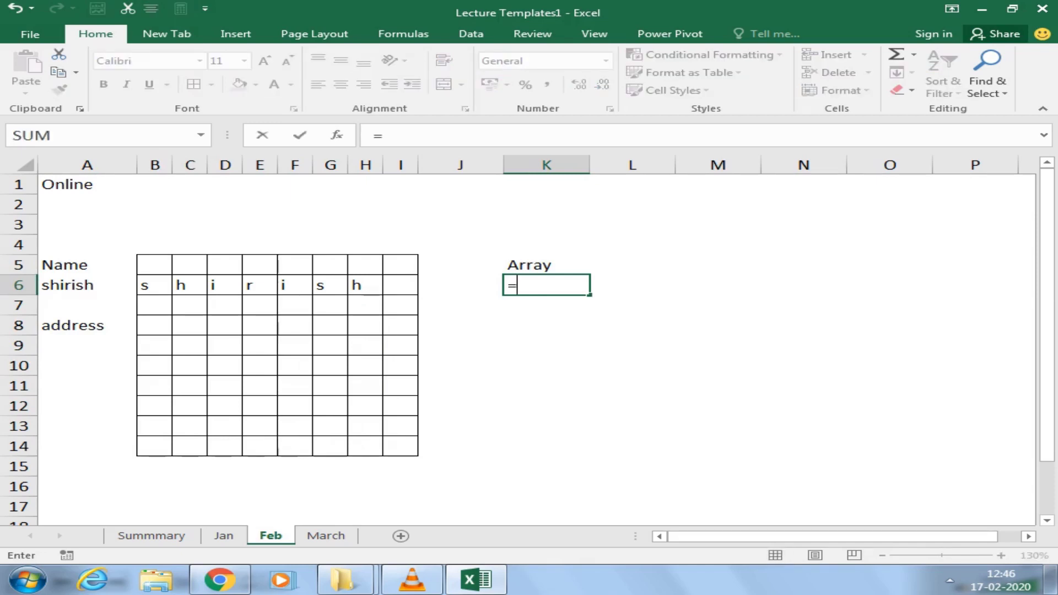
pyautogui.press('Escape')
pyautogui.press('Right')
pyautogui.press('Up')
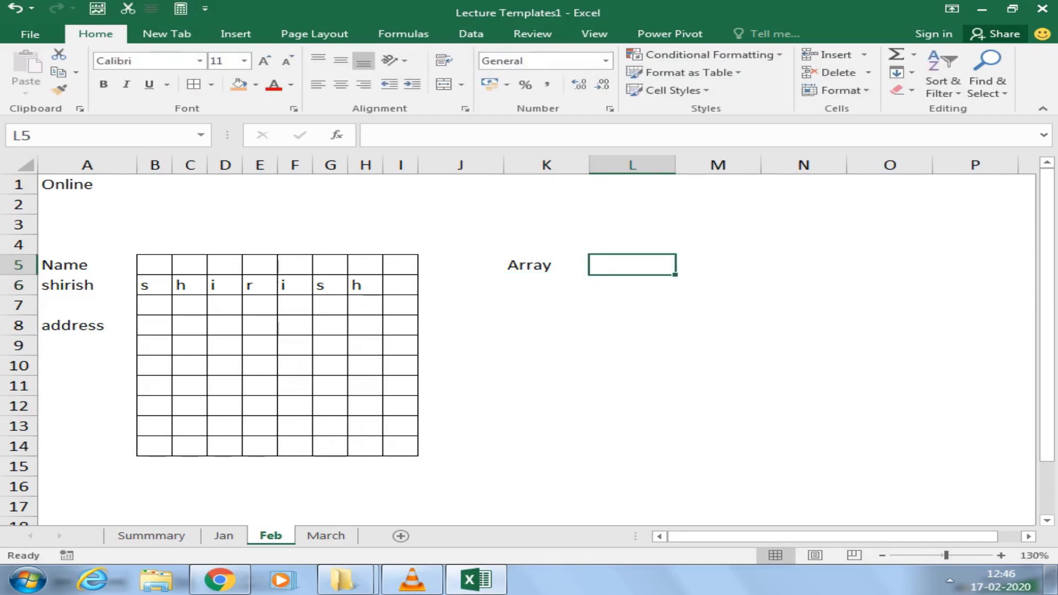
pyautogui.write('Lest')
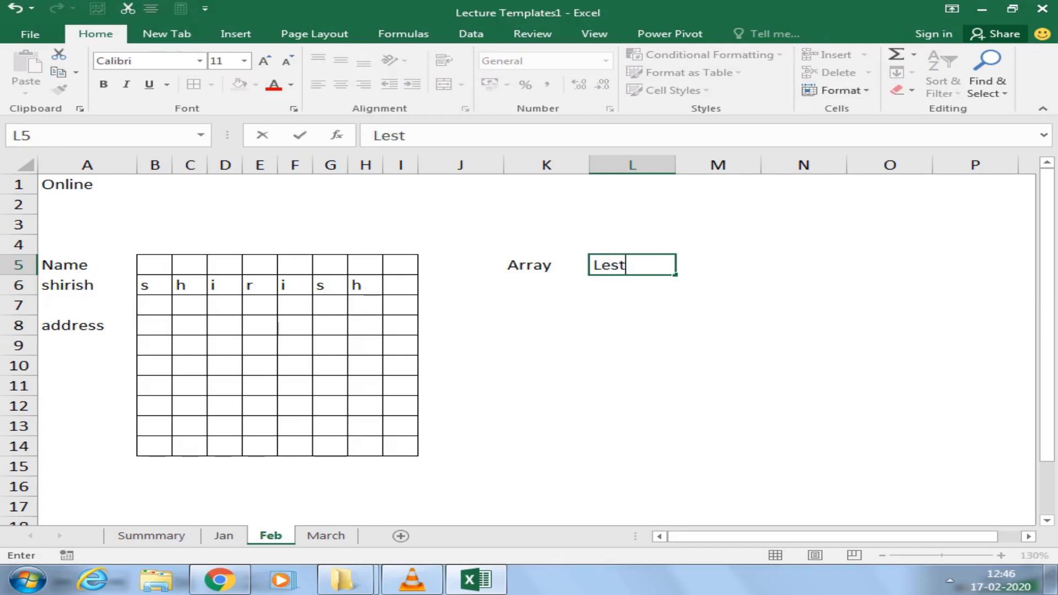
pyautogui.press('Tab')
pyautogui.click(631, 265)
pyautogui.write('Res')
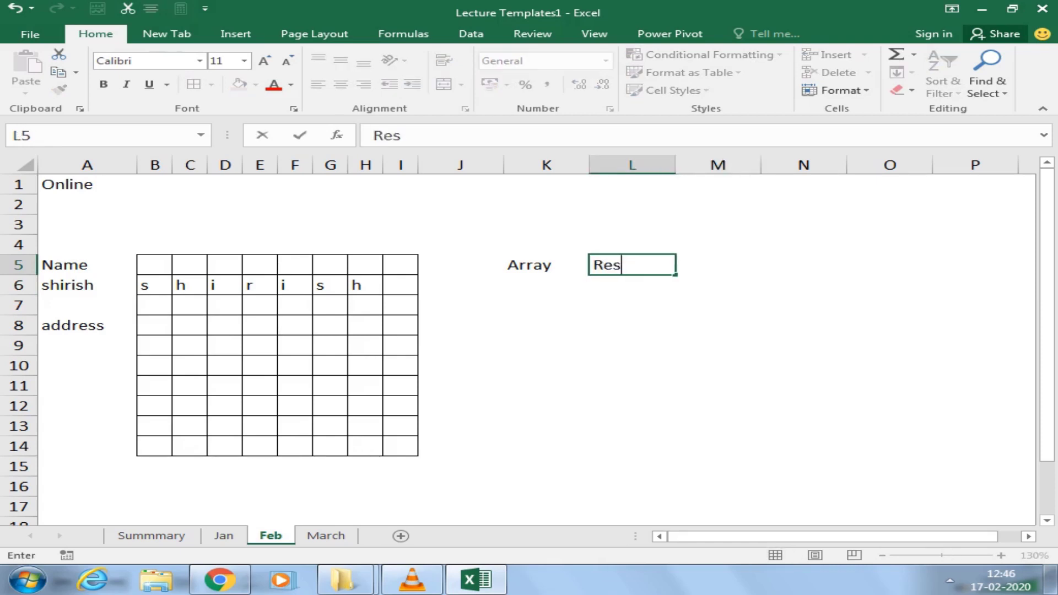
pyautogui.press('BackSpace')
pyautogui.press('BackSpace')
pyautogui.press('BackSpace')
pyautogui.write('lef')
pyautogui.write('t')
pyautogui.press('Tab')
# - Add the headings 'right' and 'mid' in M5 and N5
pyautogui.write('right')
pyautogui.press('Tab')
pyautogui.write('mi')
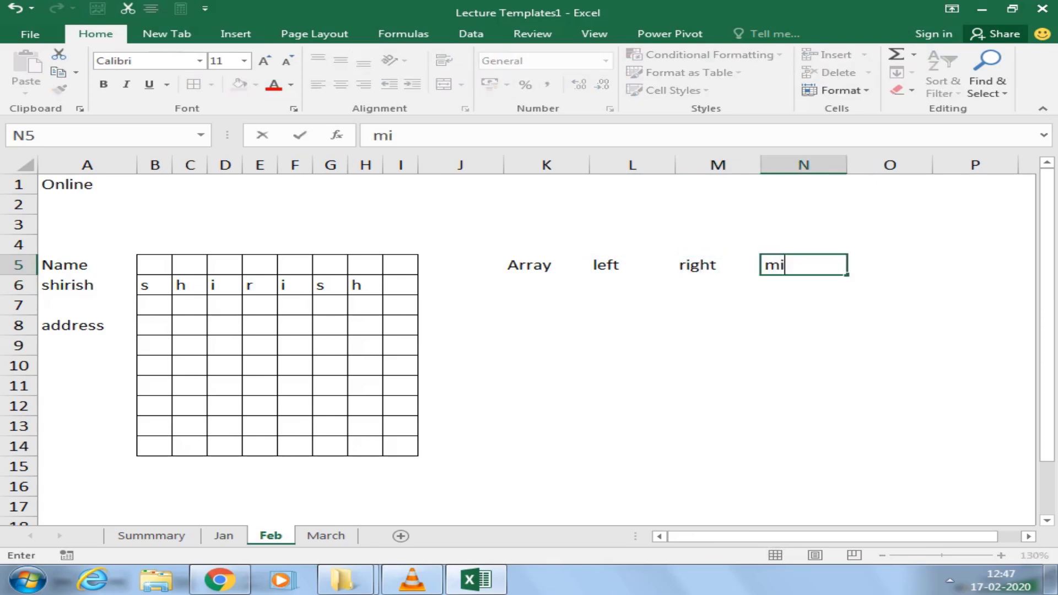
pyautogui.write('d')
pyautogui.press('Return')
pyautogui.press('Left')
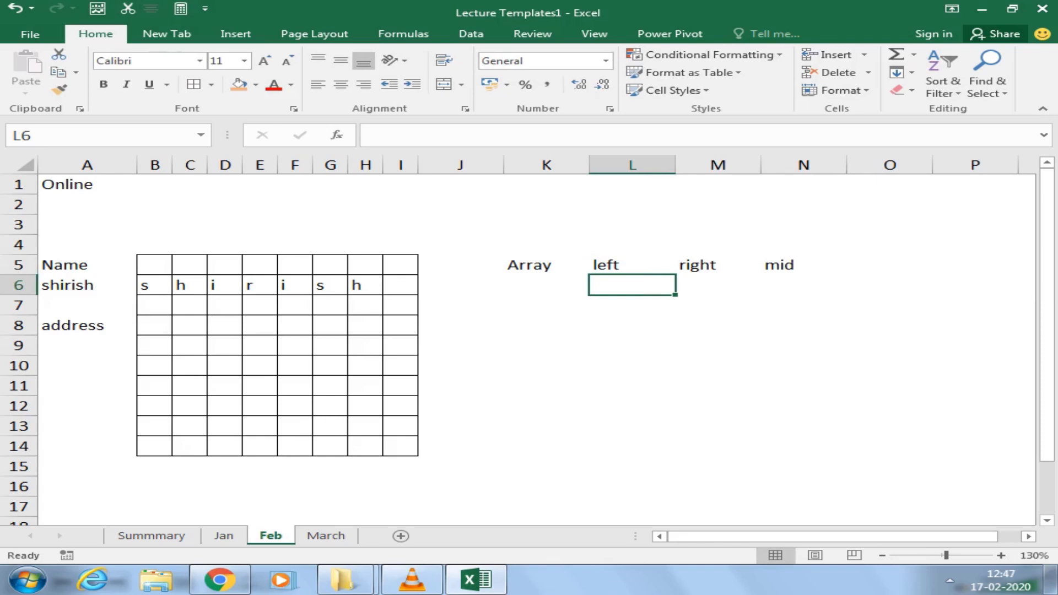
# - Enter =LEFT(A6,3) in L6 to return the name's first three letters
pyautogui.write('=le')
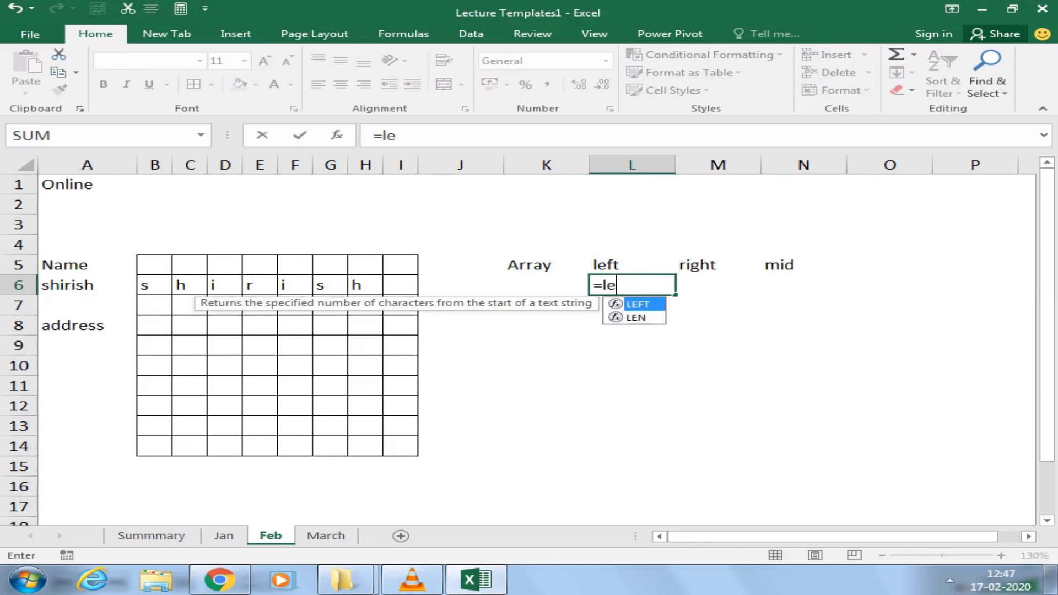
pyautogui.press('Tab')
pyautogui.press('Left')
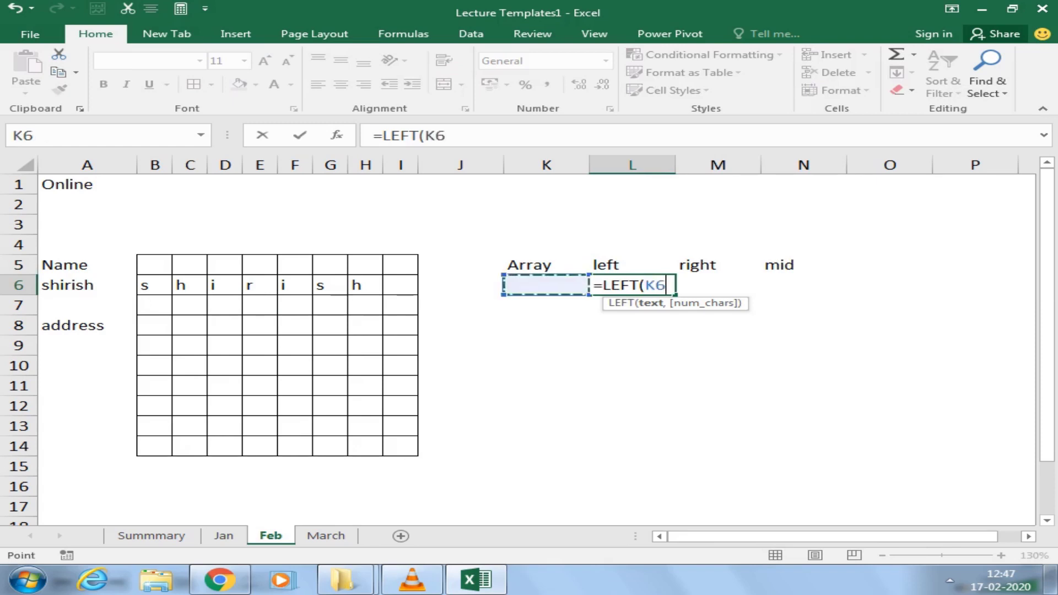
pyautogui.press('Left')
pyautogui.press('Left')
pyautogui.press('Left')
pyautogui.click(87, 285)
pyautogui.write(',')
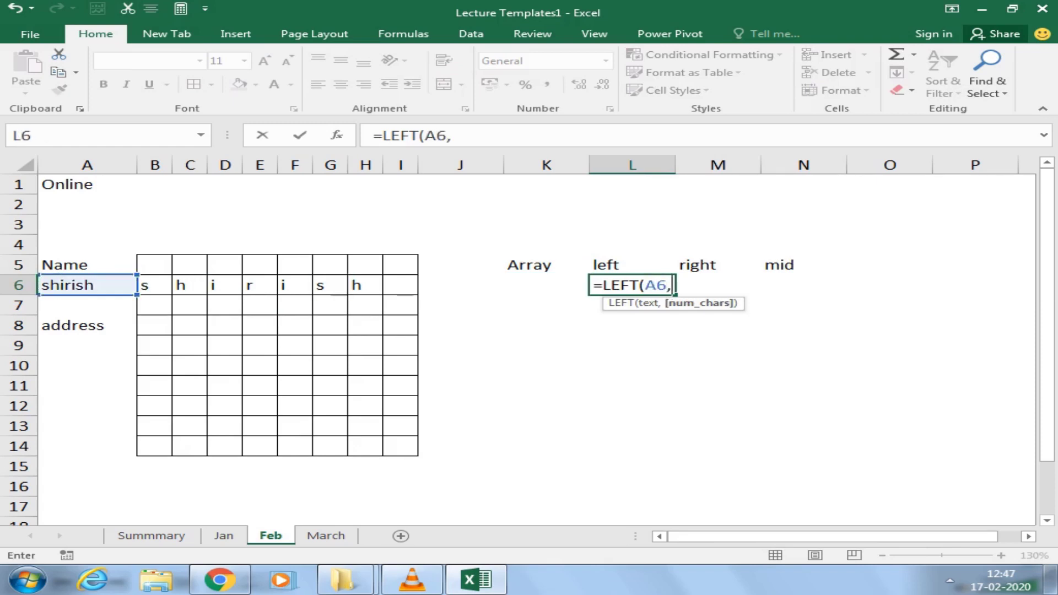
pyautogui.write('3)')
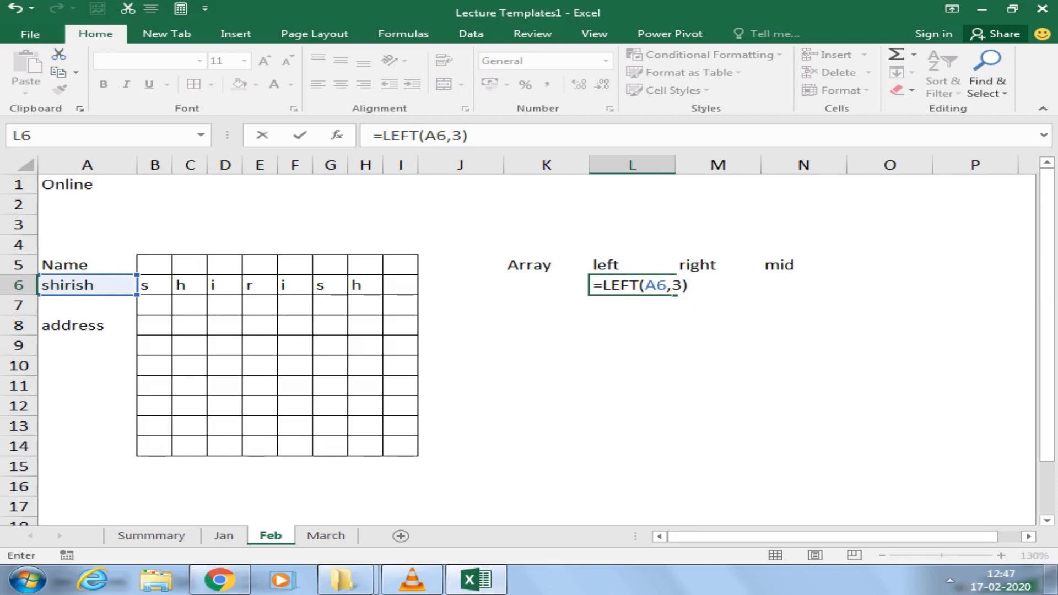
pyautogui.press('Return')
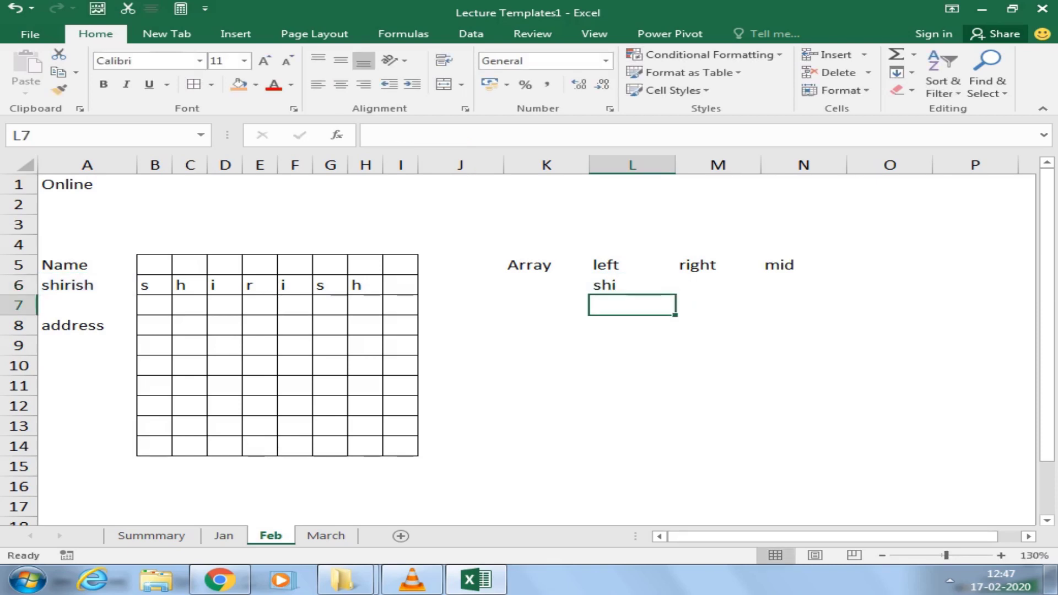
pyautogui.click(718, 305)
pyautogui.click(804, 305)
pyautogui.click(718, 305)
pyautogui.click(632, 305)
# - Enter =RIGHT(A6,3) in M6 to return the name's last three letters
pyautogui.click(719, 285)
pyautogui.write('=')
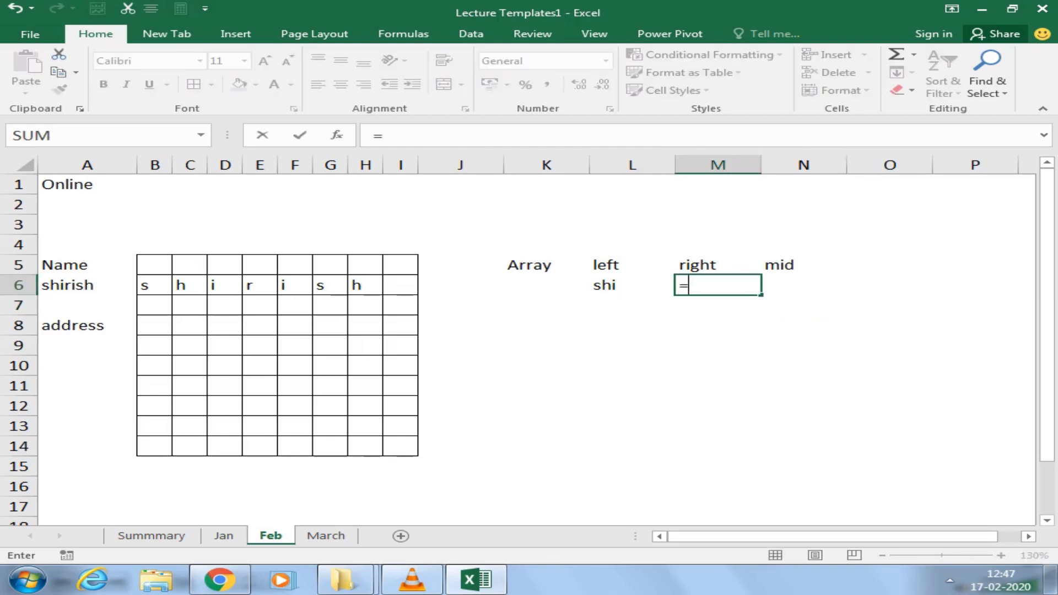
pyautogui.write('ri')
pyautogui.press('Tab')
pyautogui.press('Left')
pyautogui.press('Left')
pyautogui.press('Left')
pyautogui.press('Left')
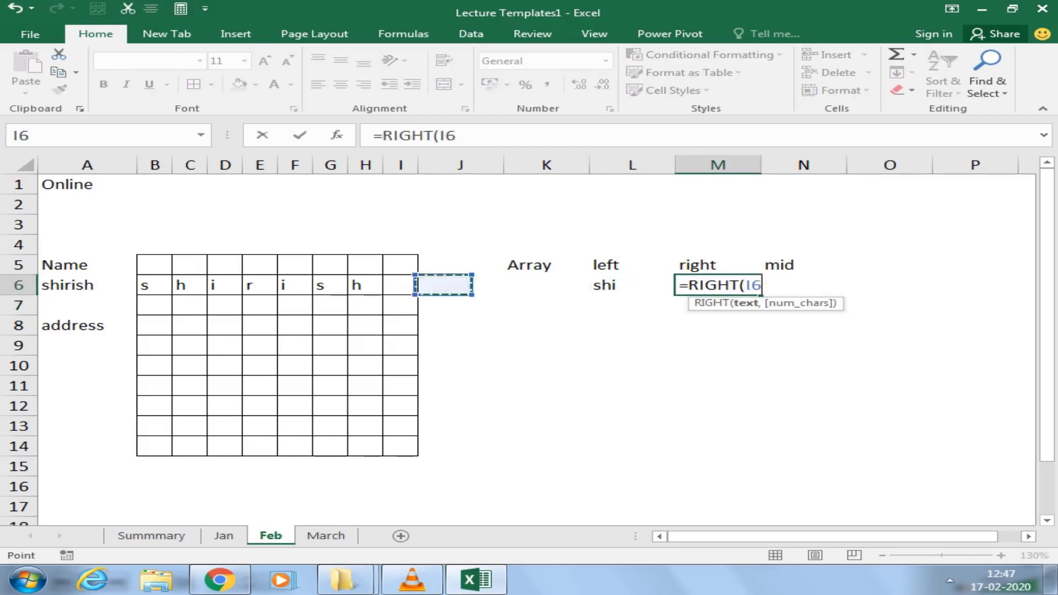
pyautogui.press('Left')
pyautogui.press('Left')
pyautogui.press('Left')
pyautogui.write(',3')
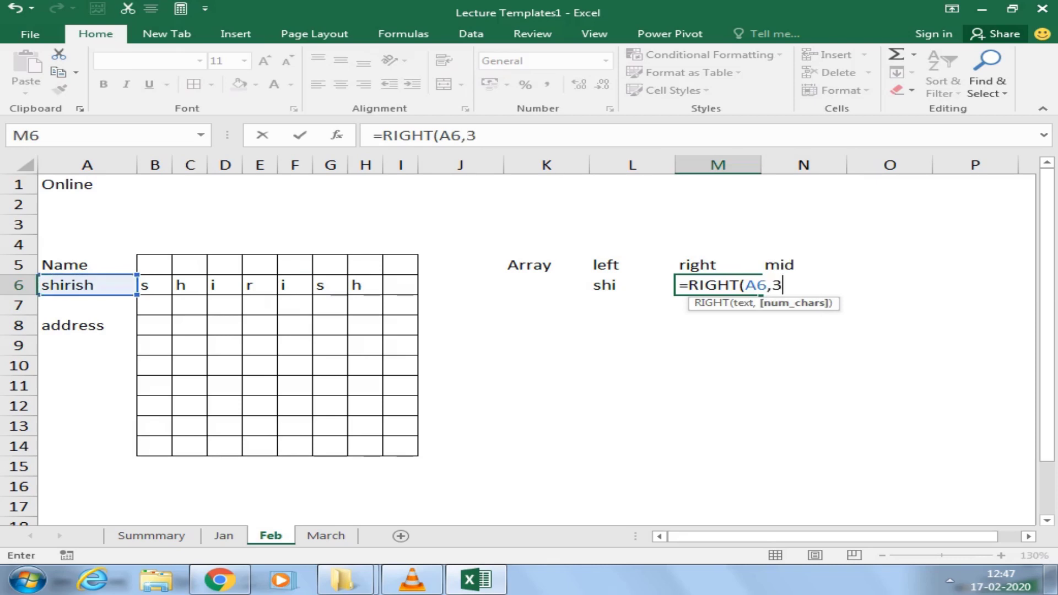
pyautogui.write(')')
pyautogui.press('Return')
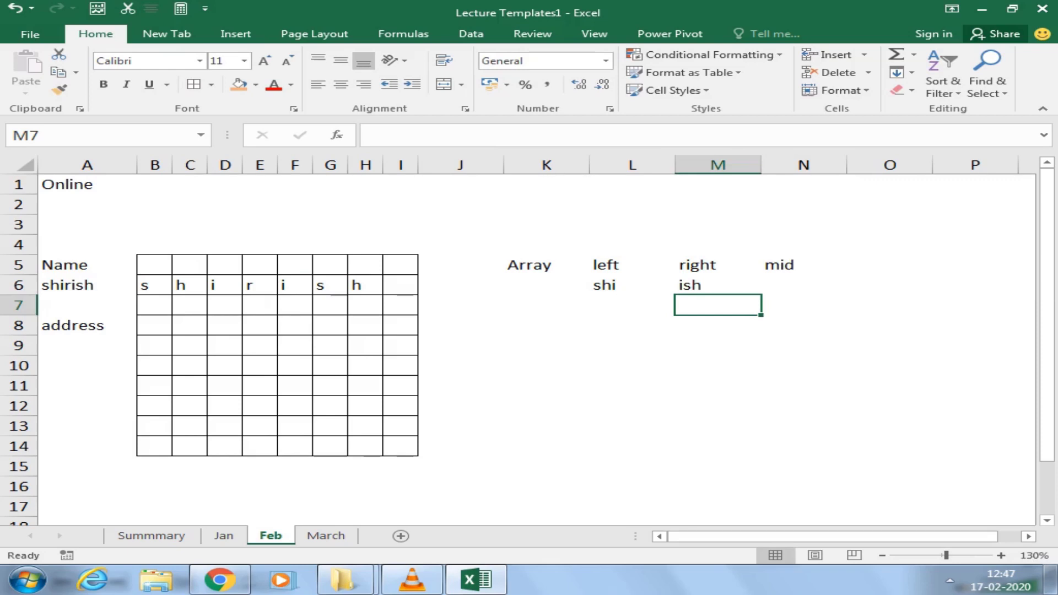
pyautogui.press('Up')
pyautogui.press('Up')
pyautogui.press('Right')
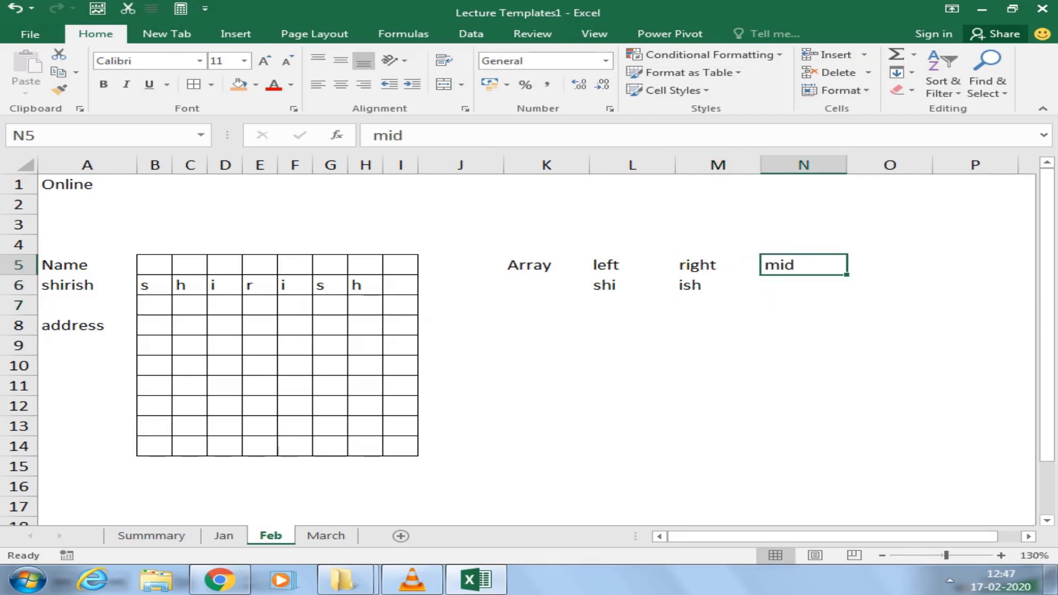
pyautogui.click(804, 285)
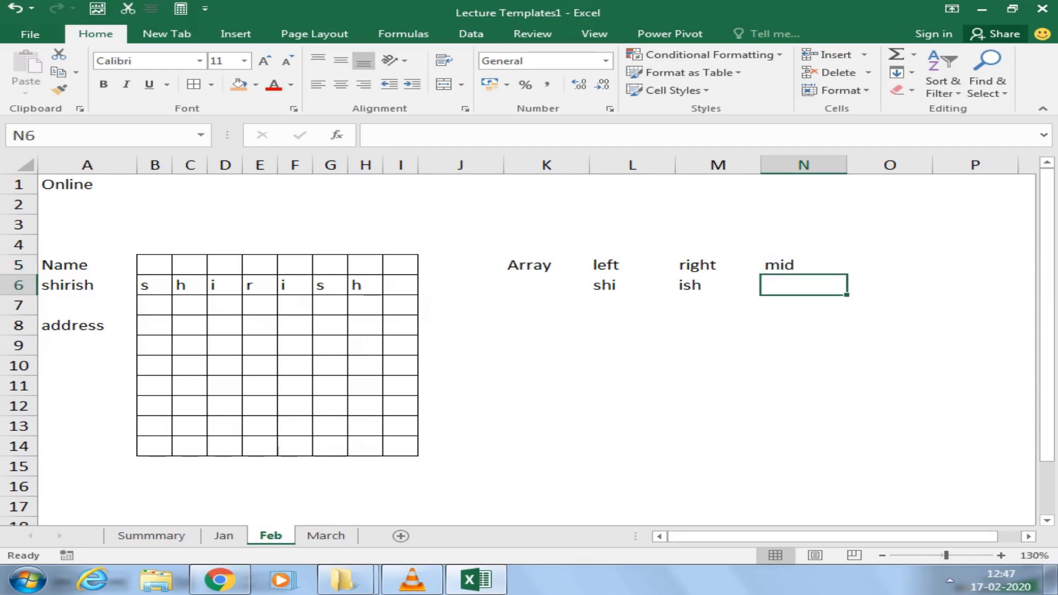
# - Enter =MID(A6,3,3) in N6 to extract three letters starting at the third character
pyautogui.write('=')
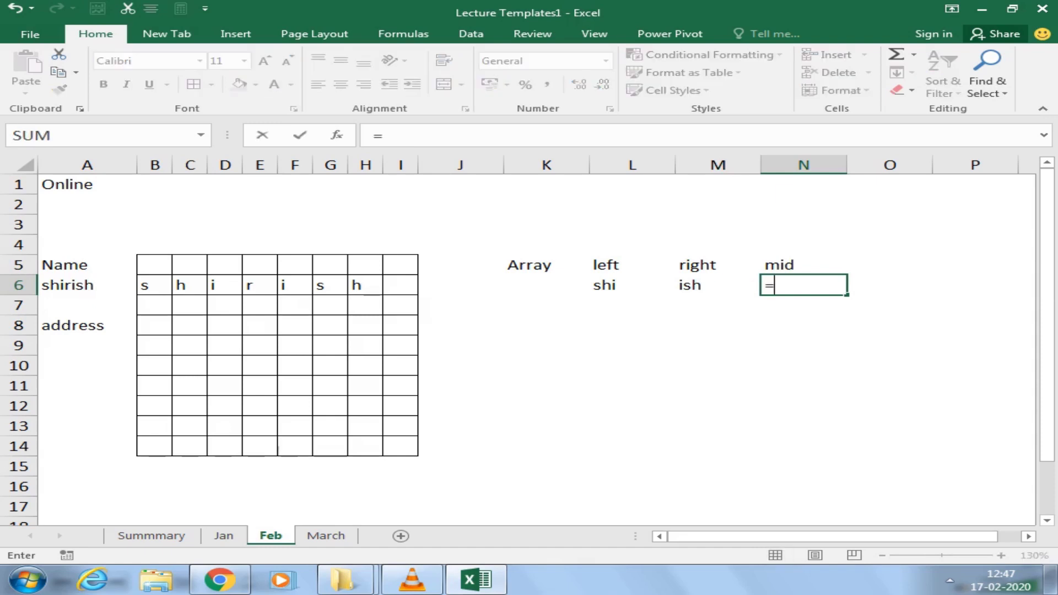
pyautogui.write('mid')
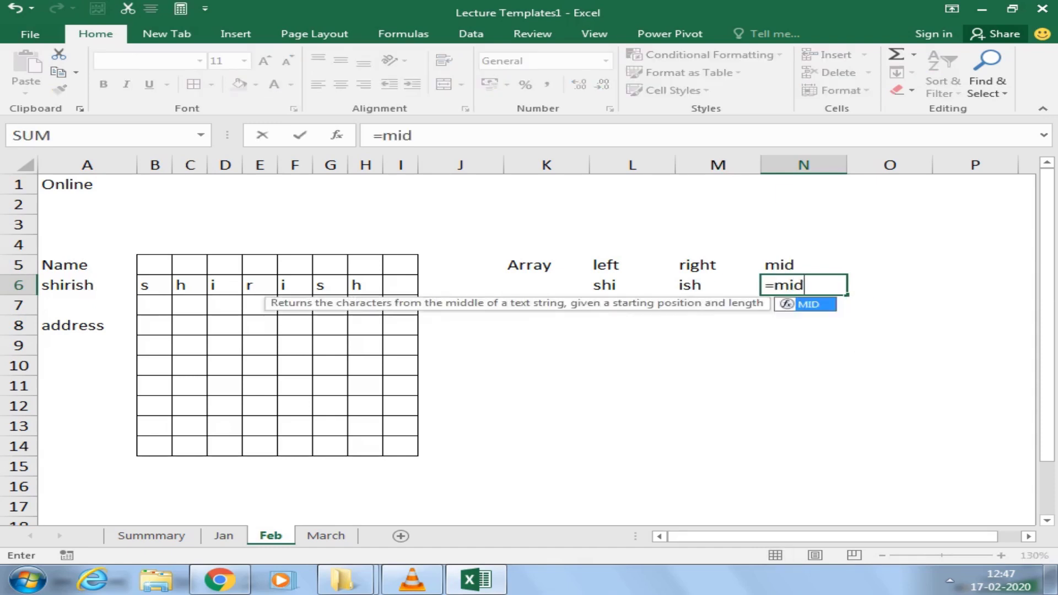
pyautogui.press('Tab')
pyautogui.click(718, 285)
pyautogui.click(544, 285)
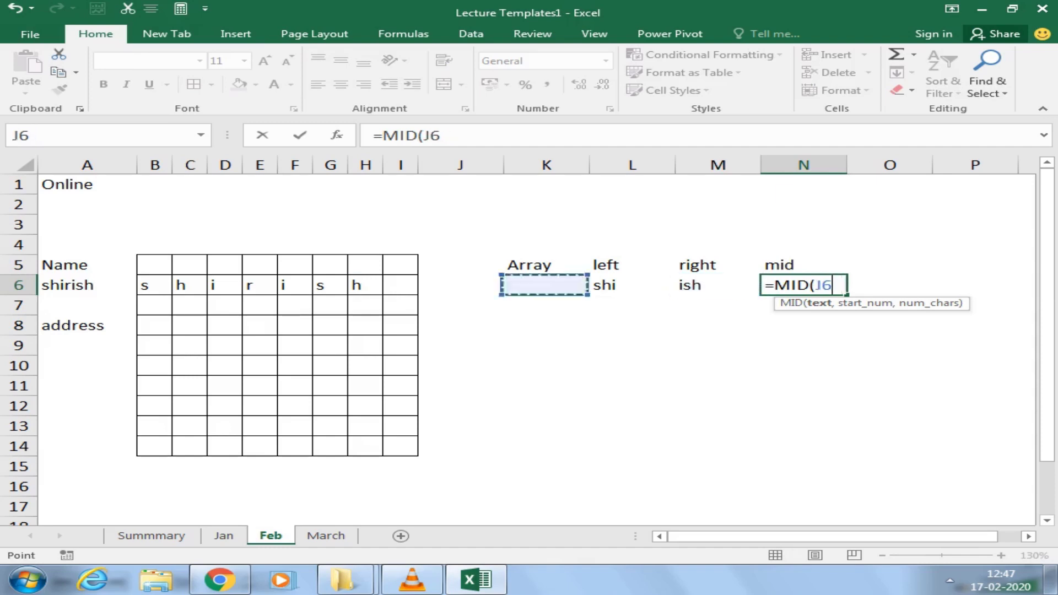
pyautogui.press('Left')
pyautogui.press('Left')
pyautogui.press('Left')
pyautogui.write(',')
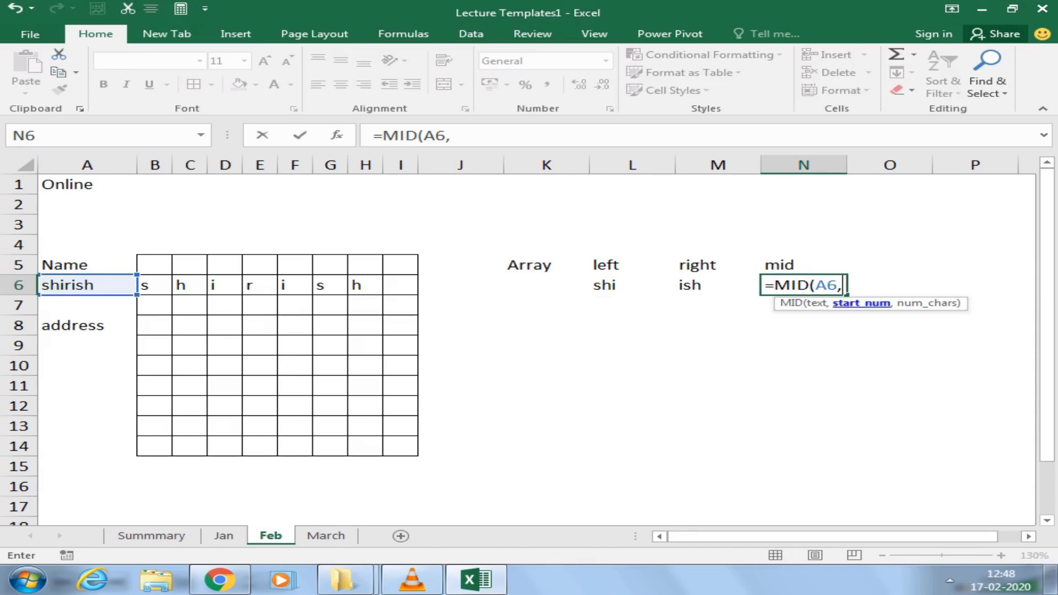
pyautogui.write('3')
pyautogui.write(',')
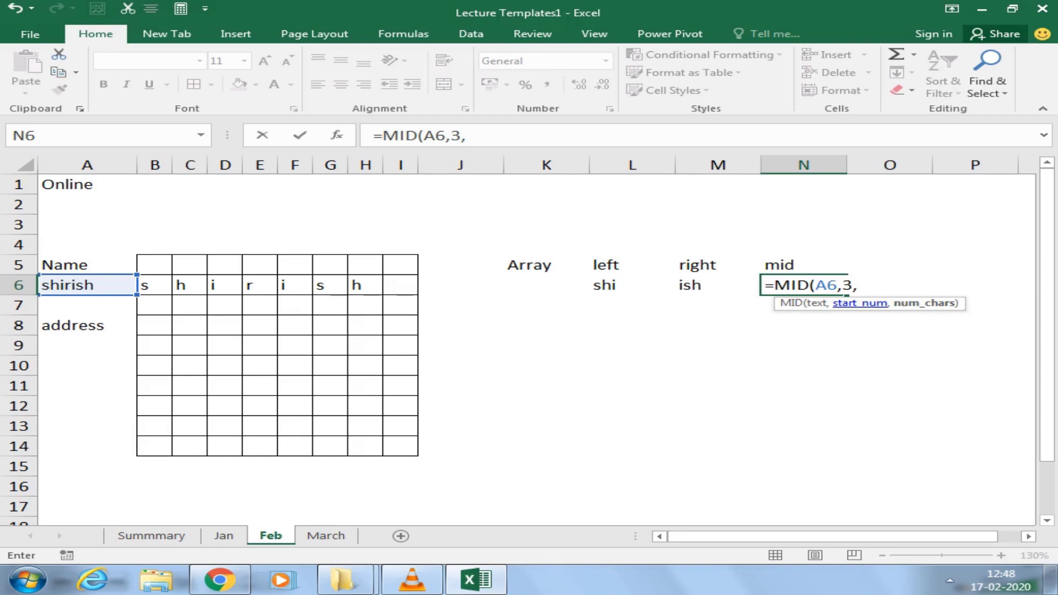
pyautogui.write('3')
pyautogui.write(')')
pyautogui.press('Return')
pyautogui.press('Up')
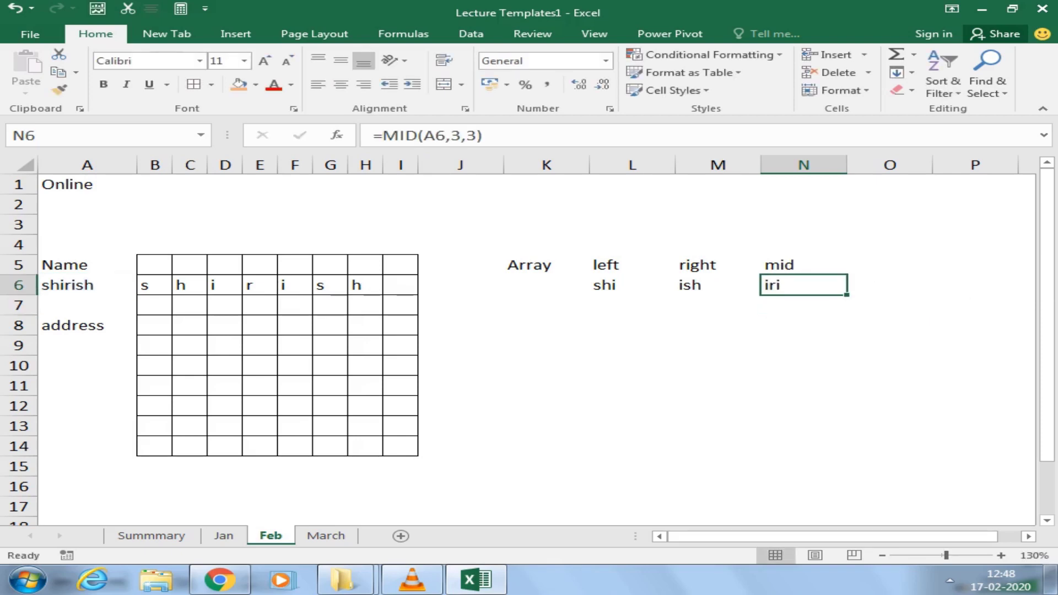
# - Delete the letters in B6:H6 and clear all formats from B7:I14
pyautogui.moveTo(154, 285); pyautogui.dragTo(366, 285)
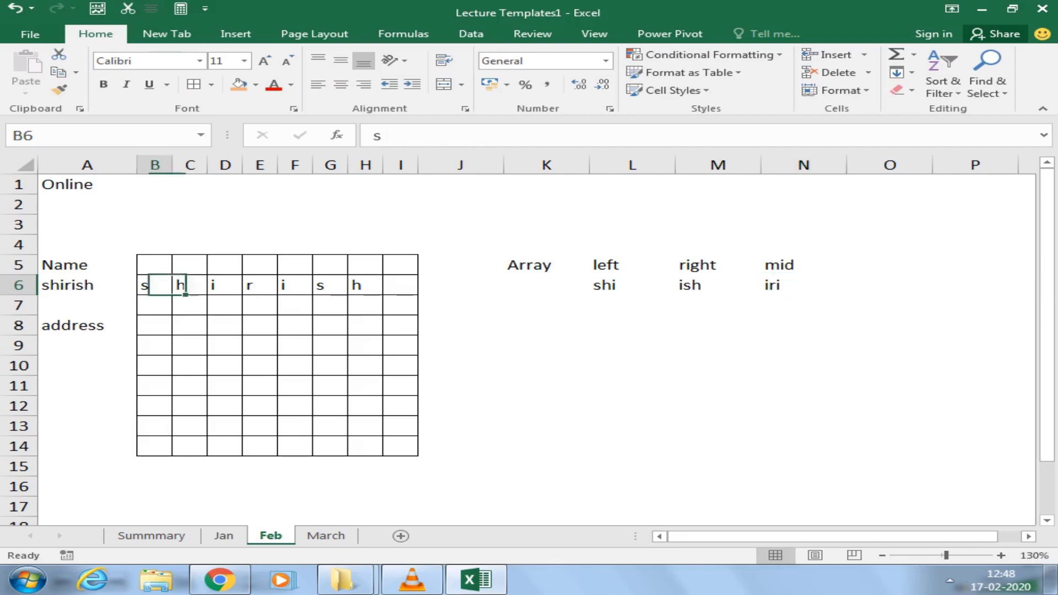
pyautogui.press('Delete')
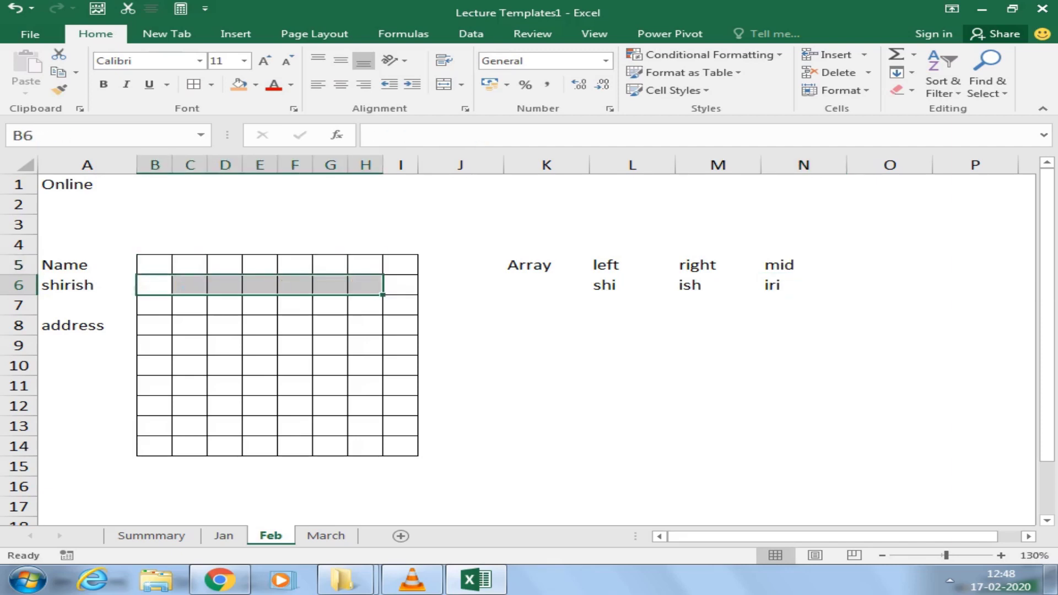
pyautogui.moveTo(154, 304)
pyautogui.mouseDown()
pyautogui.moveTo(220, 364)
pyautogui.moveTo(400, 447)
pyautogui.mouseUp()
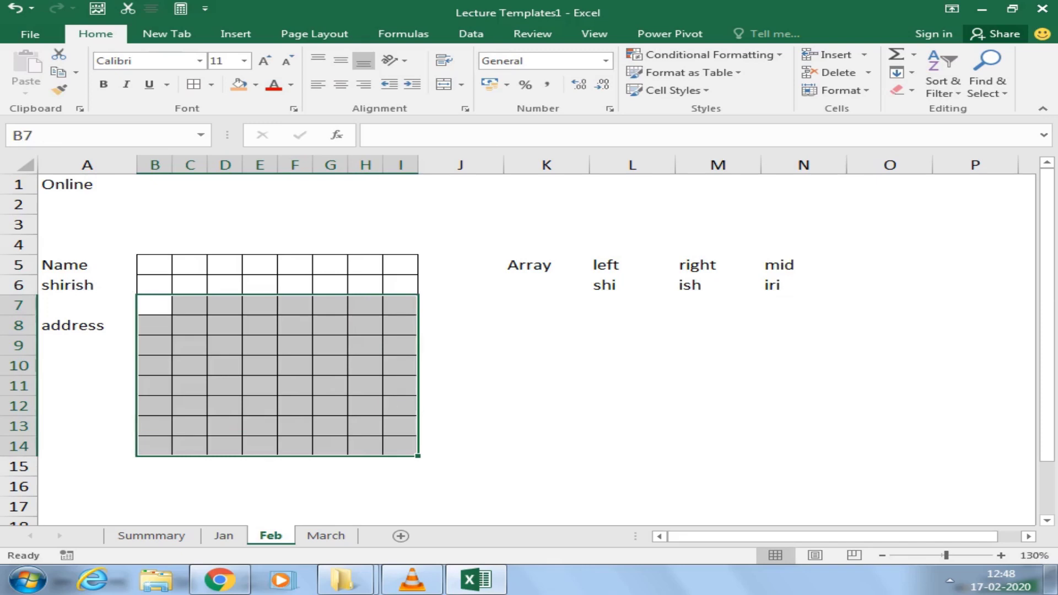
pyautogui.click(902, 90)
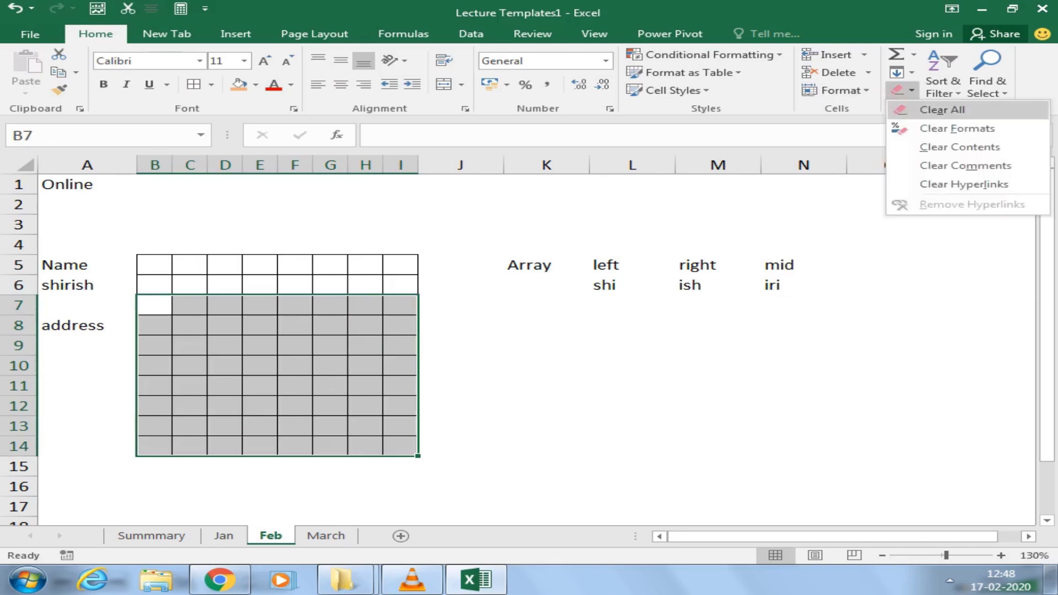
pyautogui.click(940, 126)
pyautogui.click(154, 285)
# - Try LEFT formulas on the A6 name in B6 and C6
pyautogui.write('=')
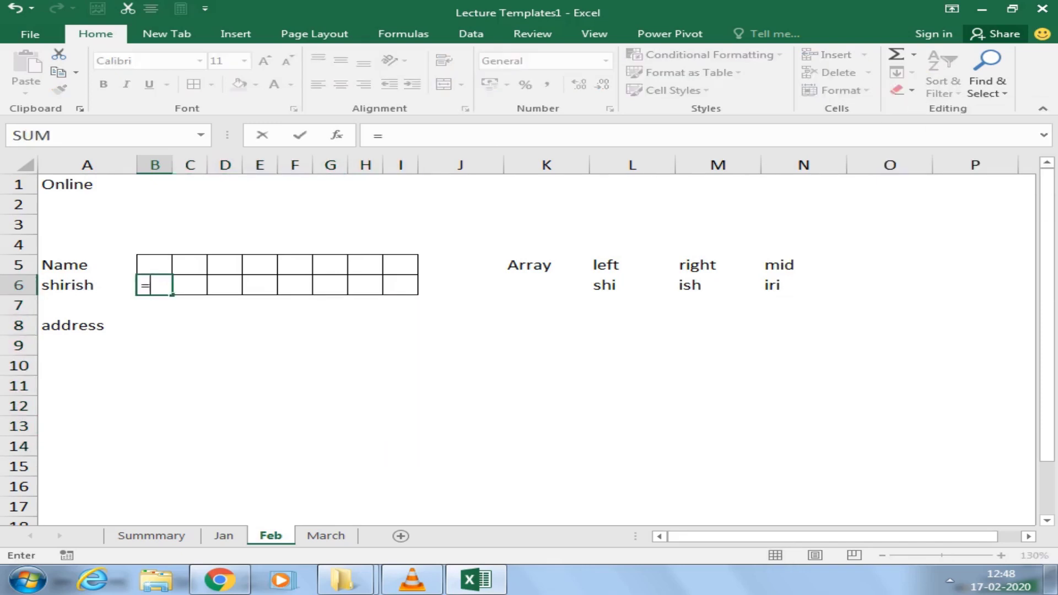
pyautogui.write('left(')
pyautogui.click(67, 285)
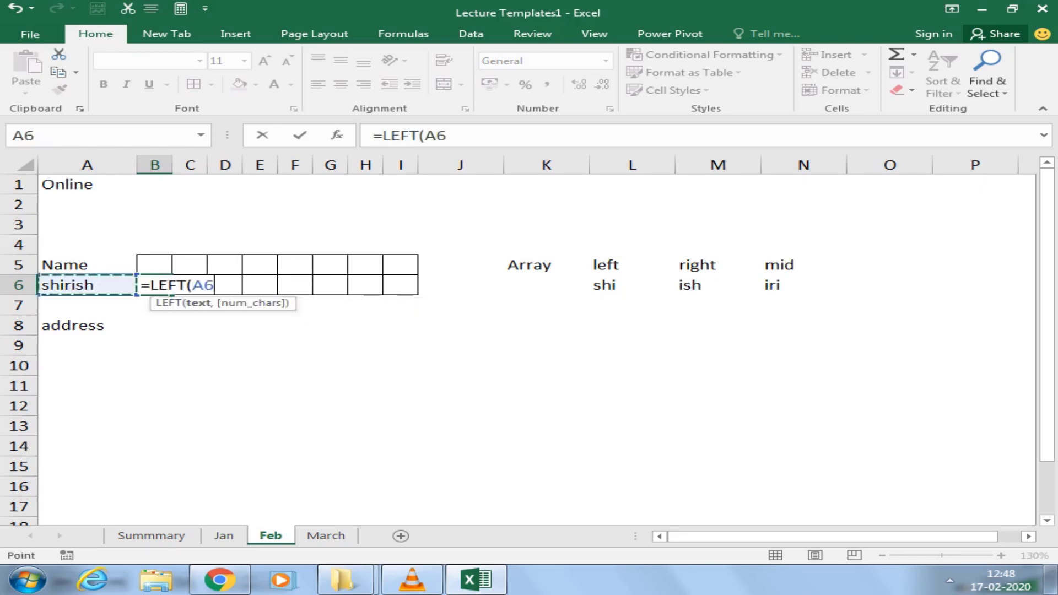
pyautogui.write(',1')
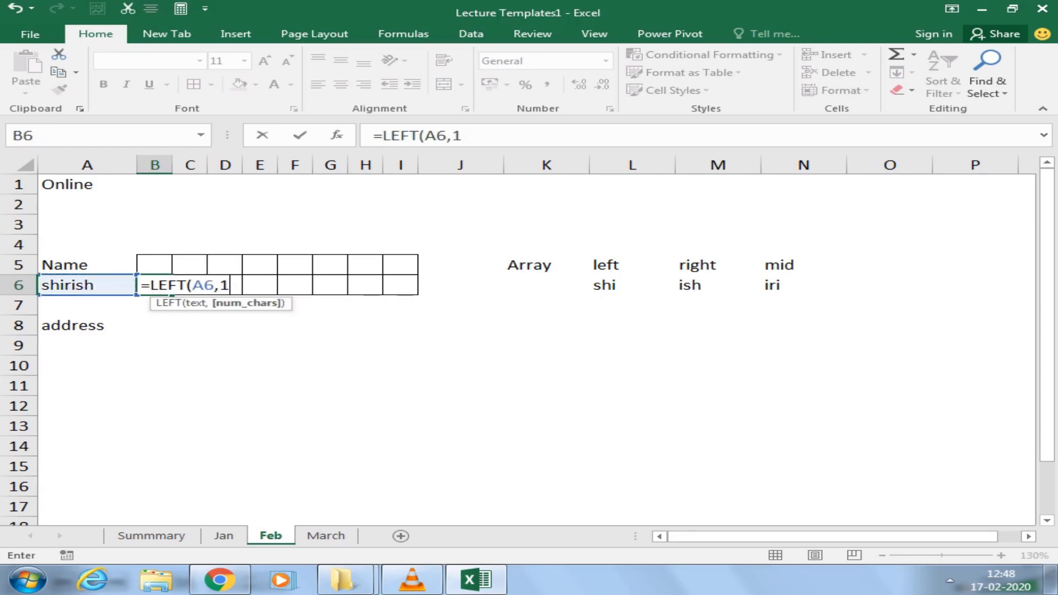
pyautogui.write(')')
pyautogui.press('Return')
pyautogui.click(154, 285)
pyautogui.click(189, 285)
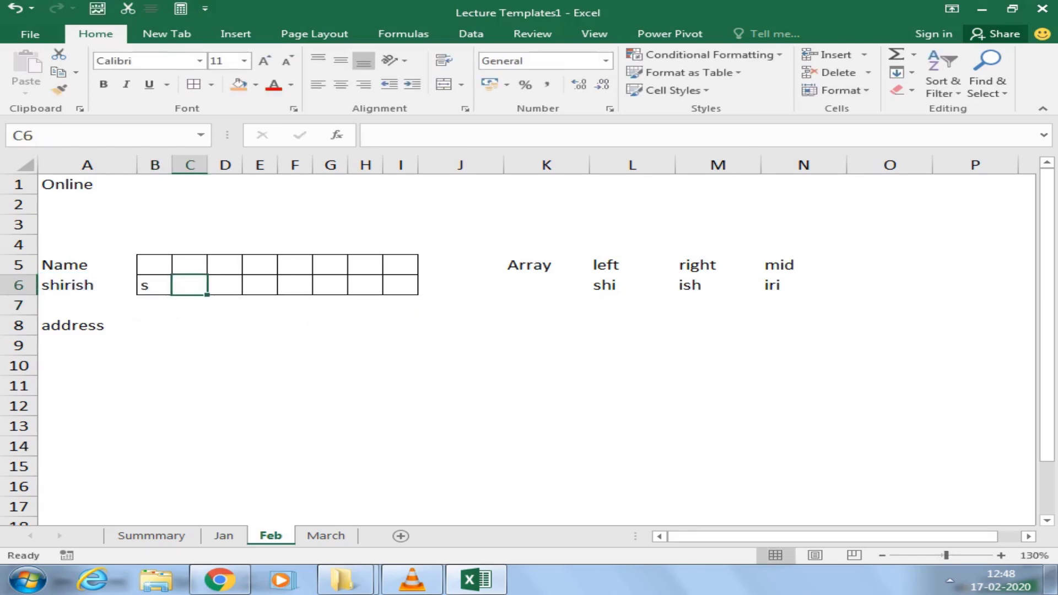
pyautogui.write('=lef')
pyautogui.press('Tab')
pyautogui.click(67, 284)
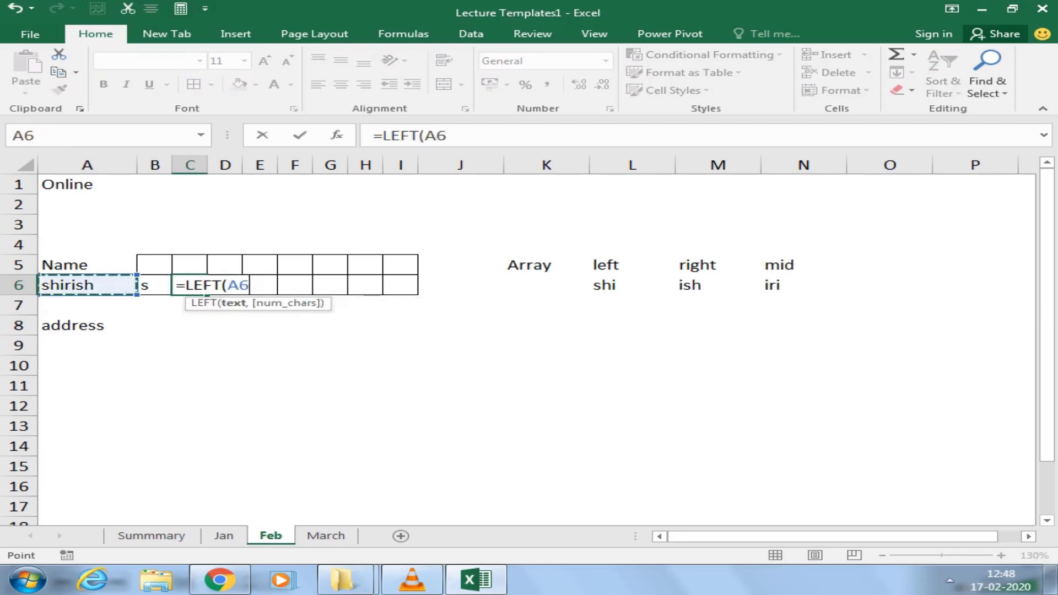
pyautogui.write(',2')
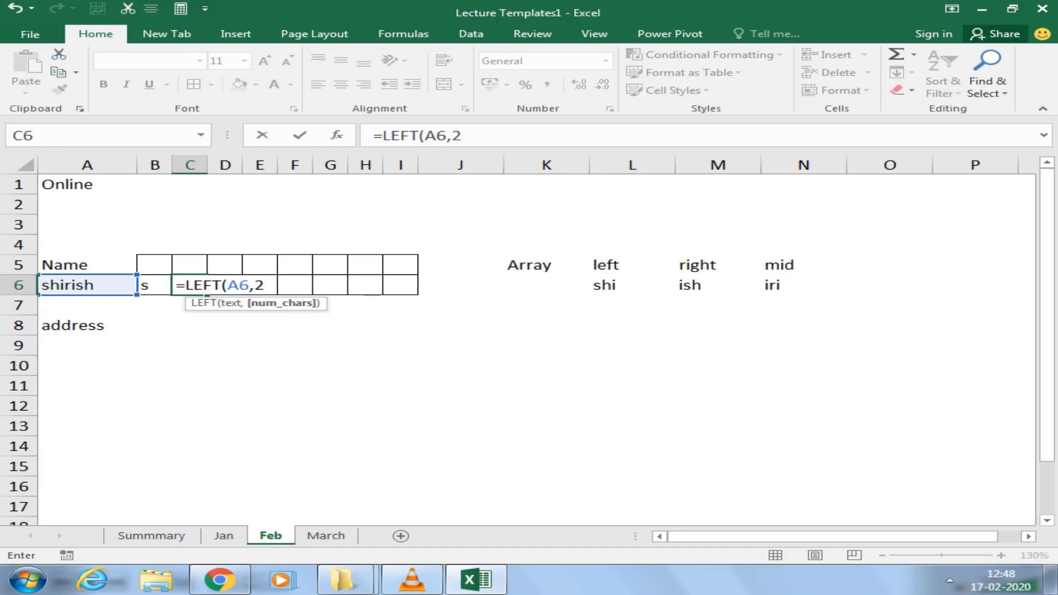
pyautogui.press('Return')
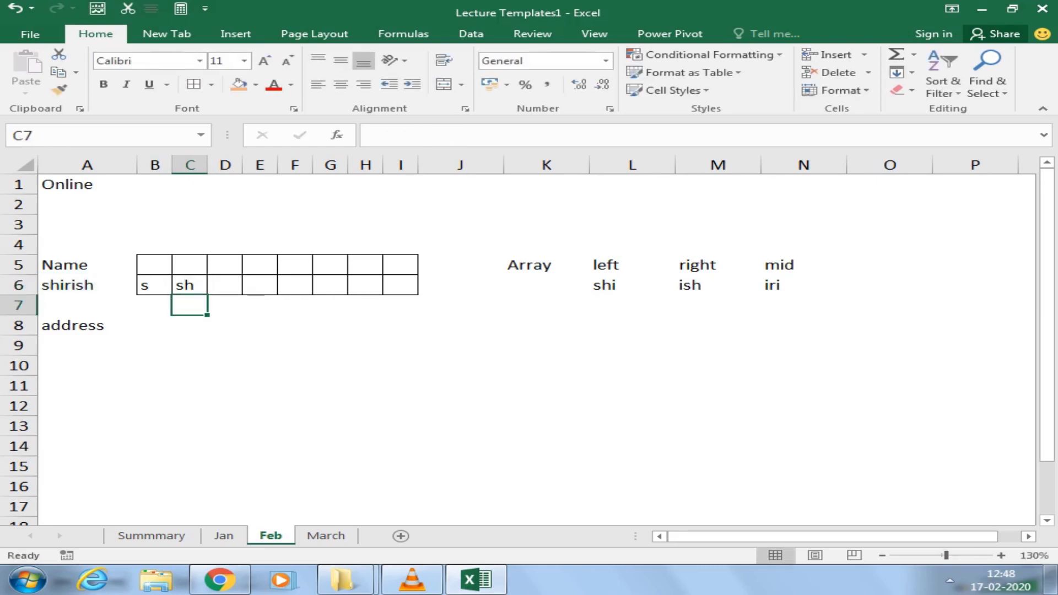
# - Revise the arguments of C6's LEFT formula
pyautogui.click(190, 285)
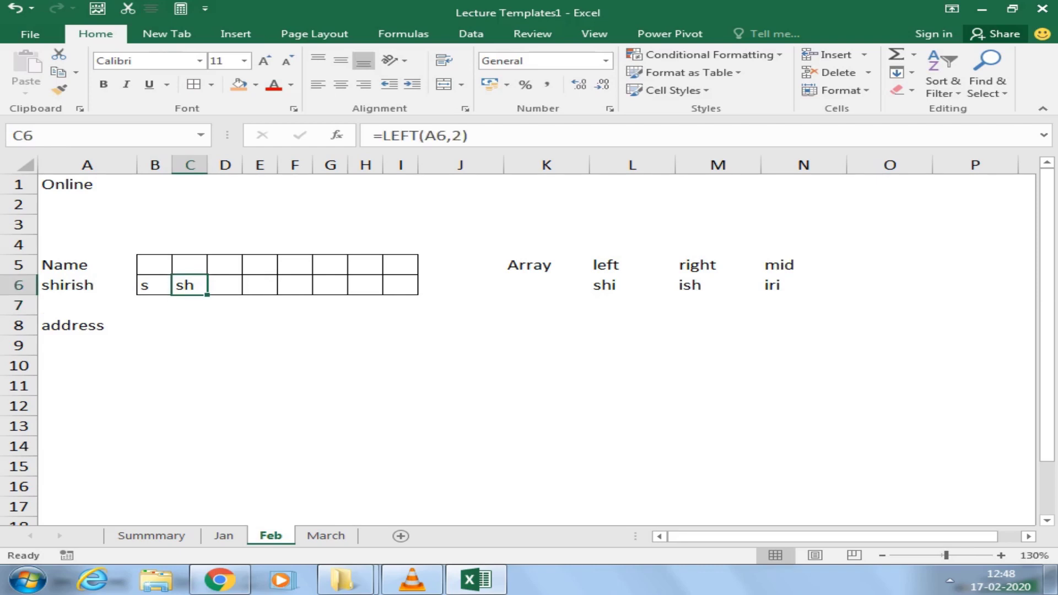
pyautogui.press('F2')
pyautogui.press('BackSpace')
pyautogui.press('BackSpace')
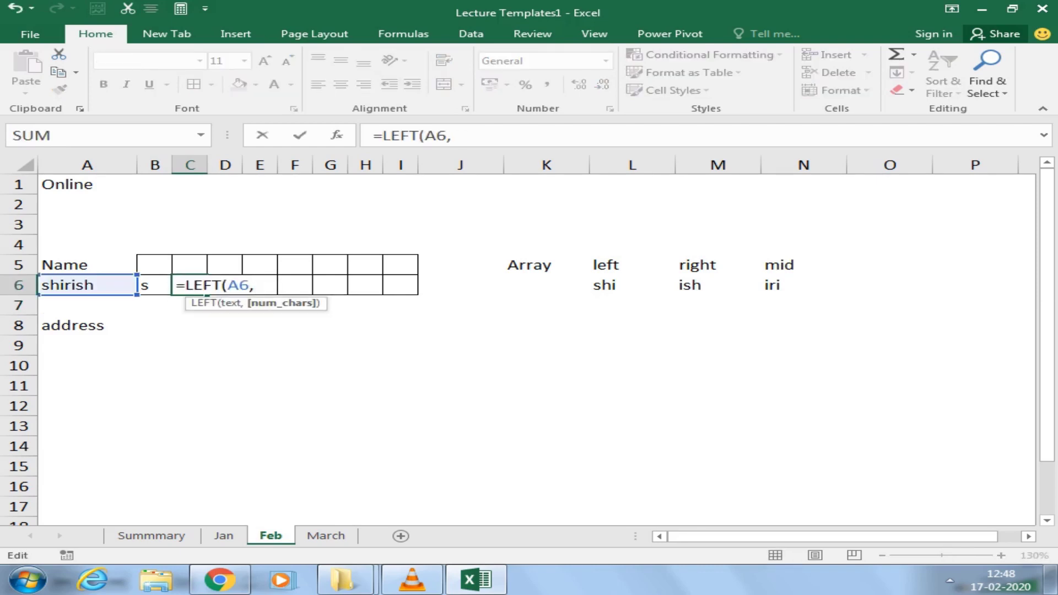
pyautogui.write('2,1')
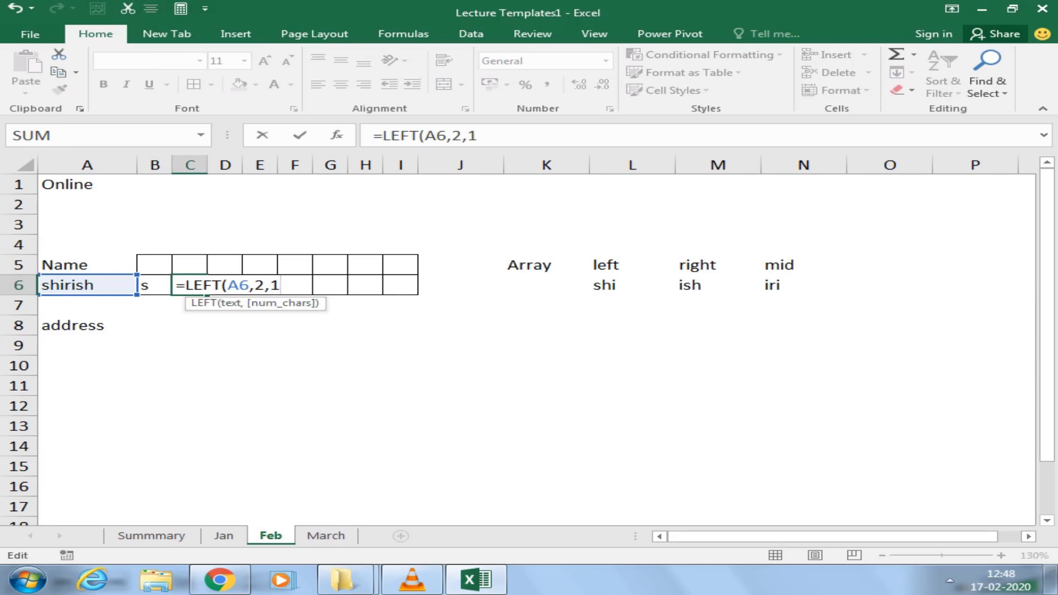
pyautogui.press('BackSpace')
pyautogui.press('BackSpace')
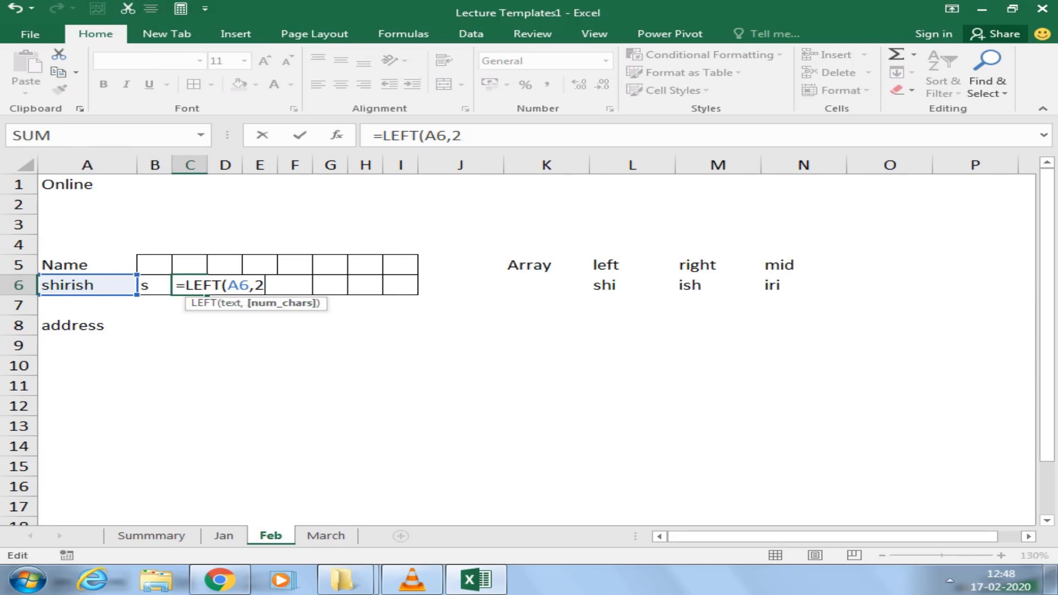
pyautogui.press('BackSpace')
pyautogui.write('1)')
pyautogui.press('Return')
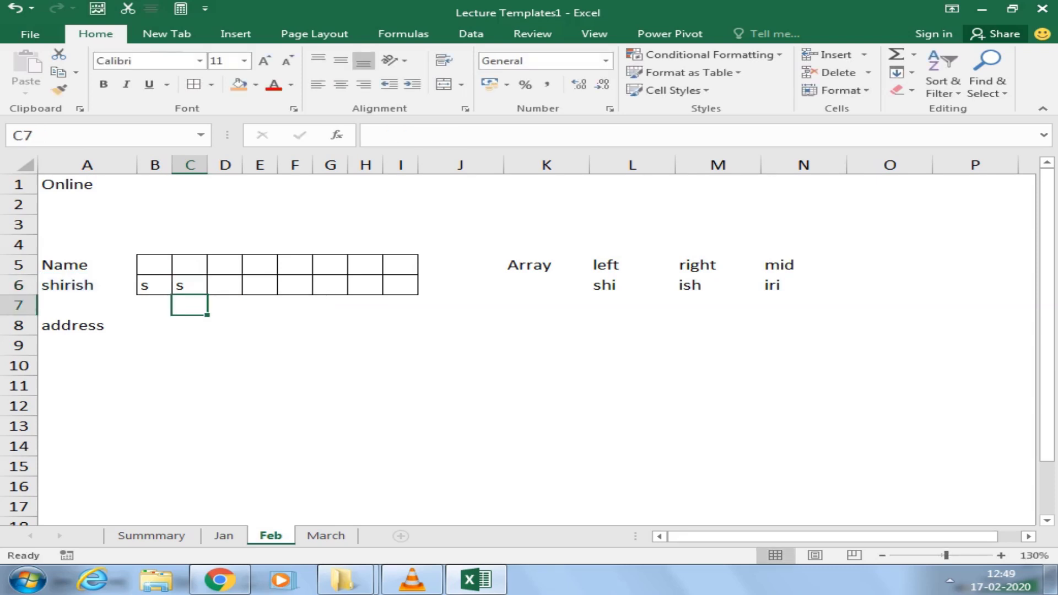
# - Clear B6 and C6, then enter =MID(A6,1,1) in B6 to show 's'
pyautogui.click(189, 285)
pyautogui.press('Delete')
pyautogui.press('Left')
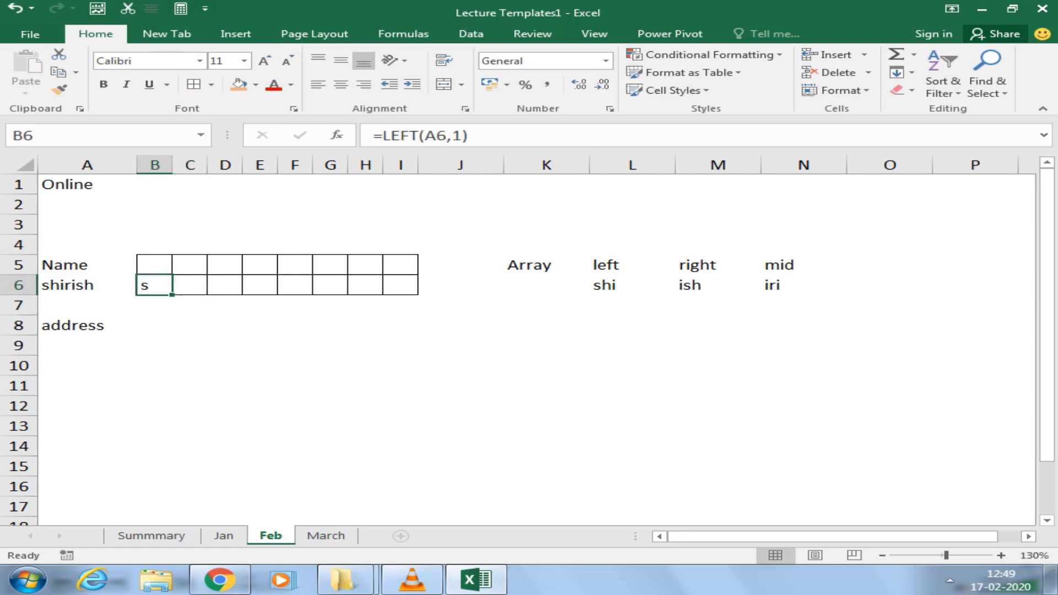
pyautogui.press('Delete')
pyautogui.write('=')
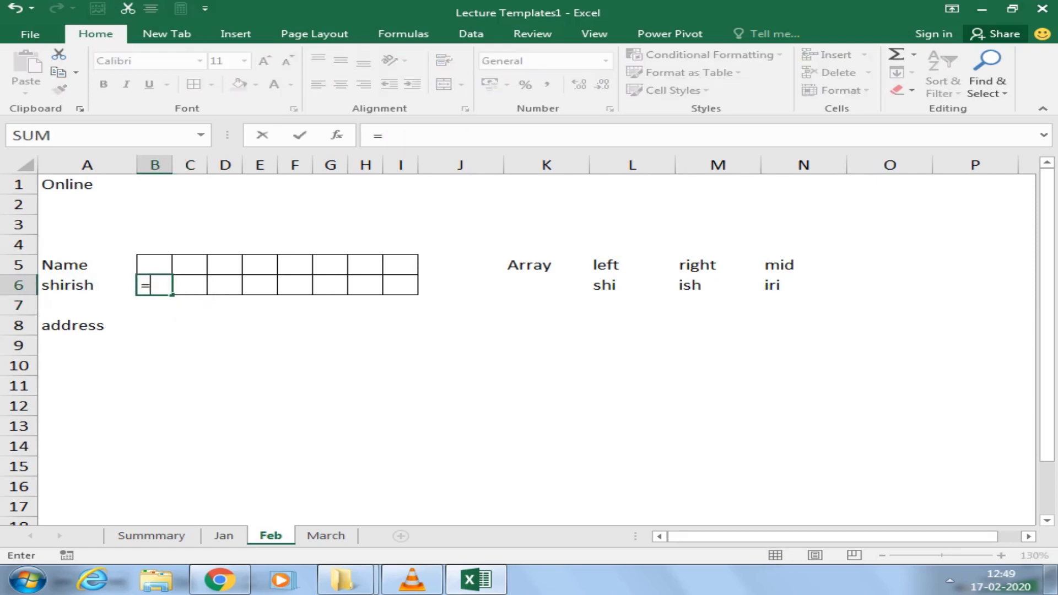
pyautogui.write('mid')
pyautogui.press('Tab')
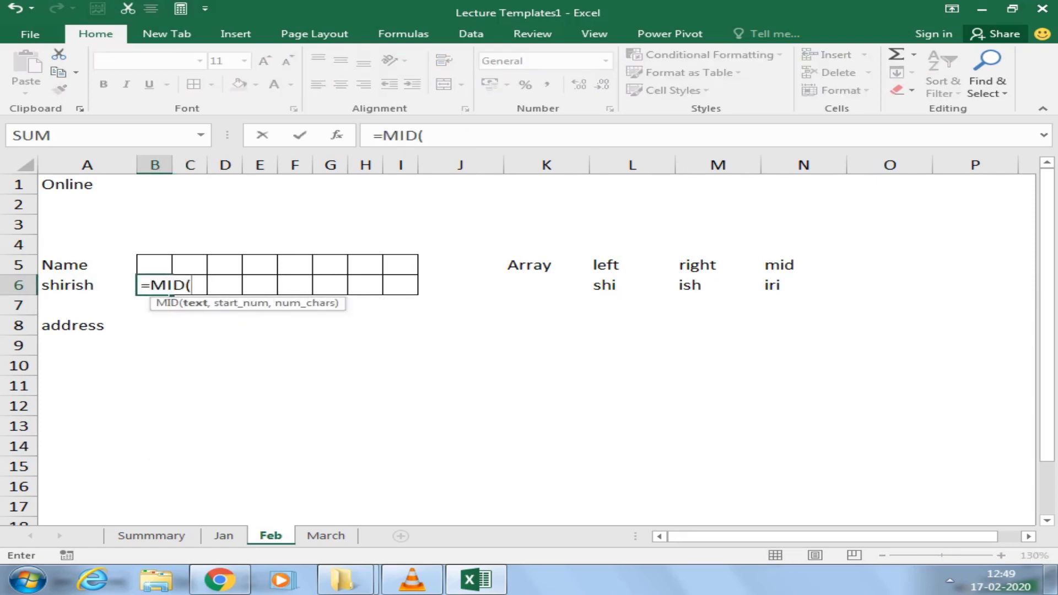
pyautogui.press('Left')
pyautogui.write(',')
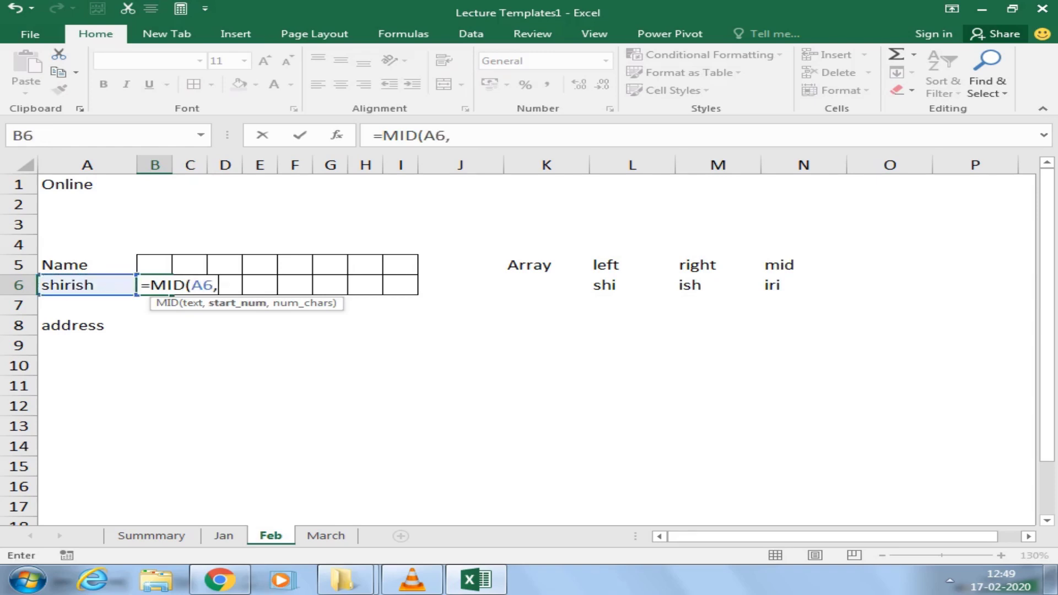
pyautogui.write('1,')
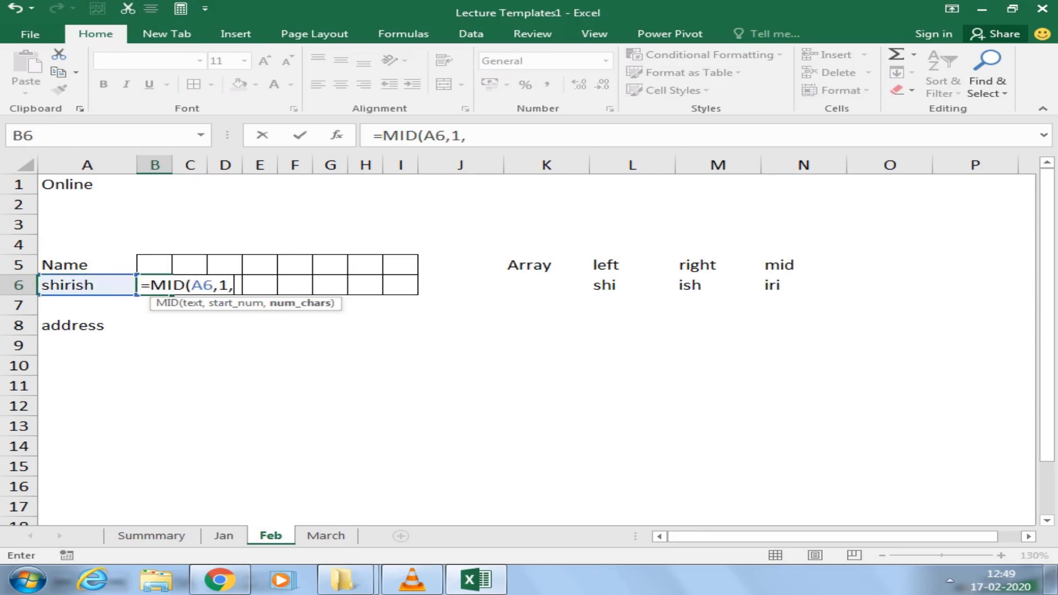
pyautogui.write('1')
pyautogui.press('Return')
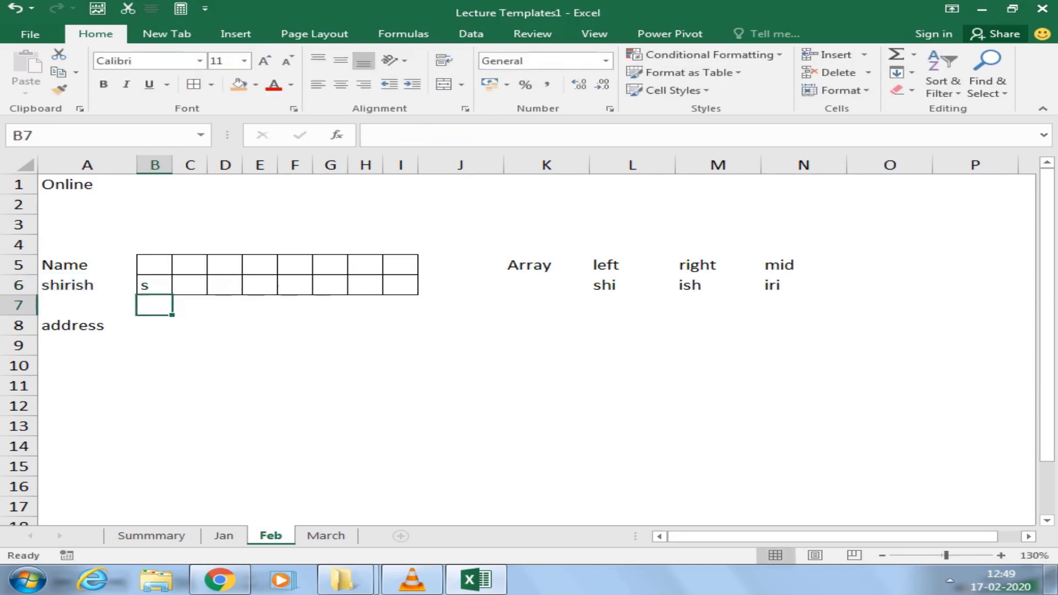
pyautogui.press('Up')
pyautogui.press('Up')
pyautogui.press('Down')
# - Enter =MID(A6,2,1) in C6 to show 'h'
pyautogui.click(189, 285)
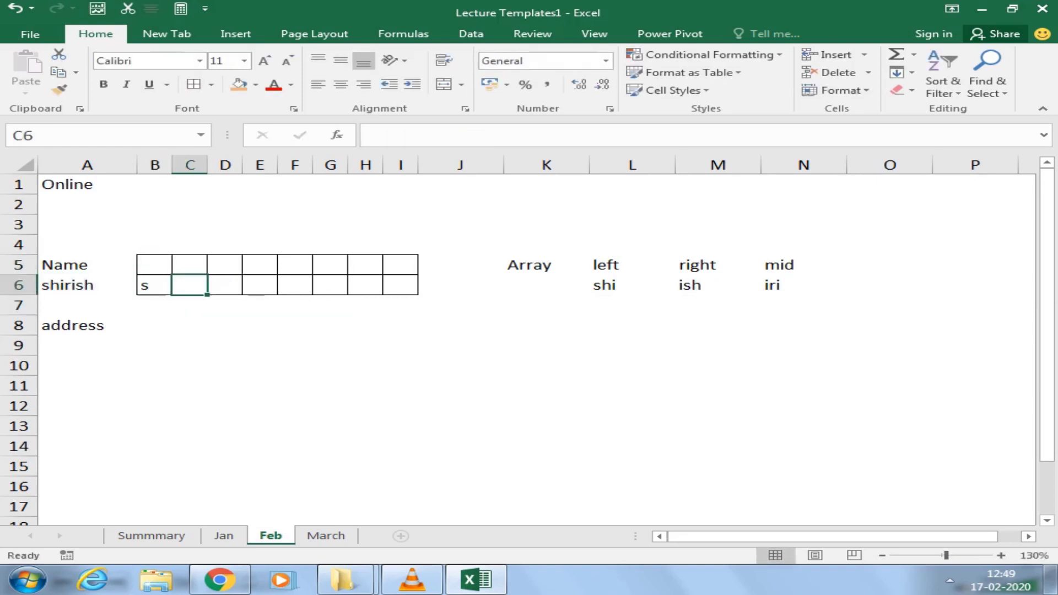
pyautogui.write('=mid')
pyautogui.press('Tab')
pyautogui.press('Left')
pyautogui.press('Left')
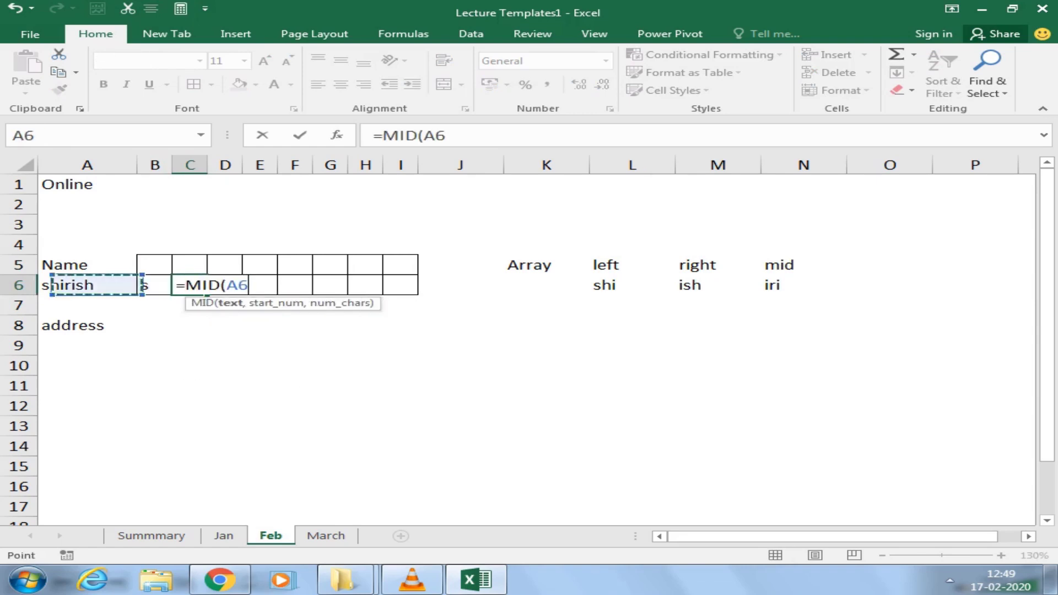
pyautogui.write(',')
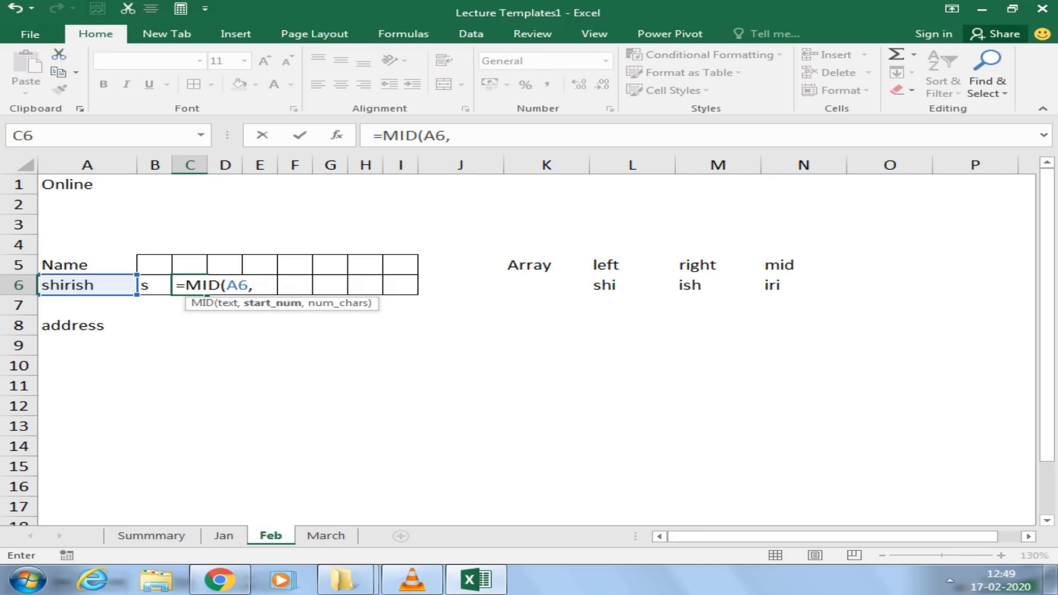
pyautogui.write('2,')
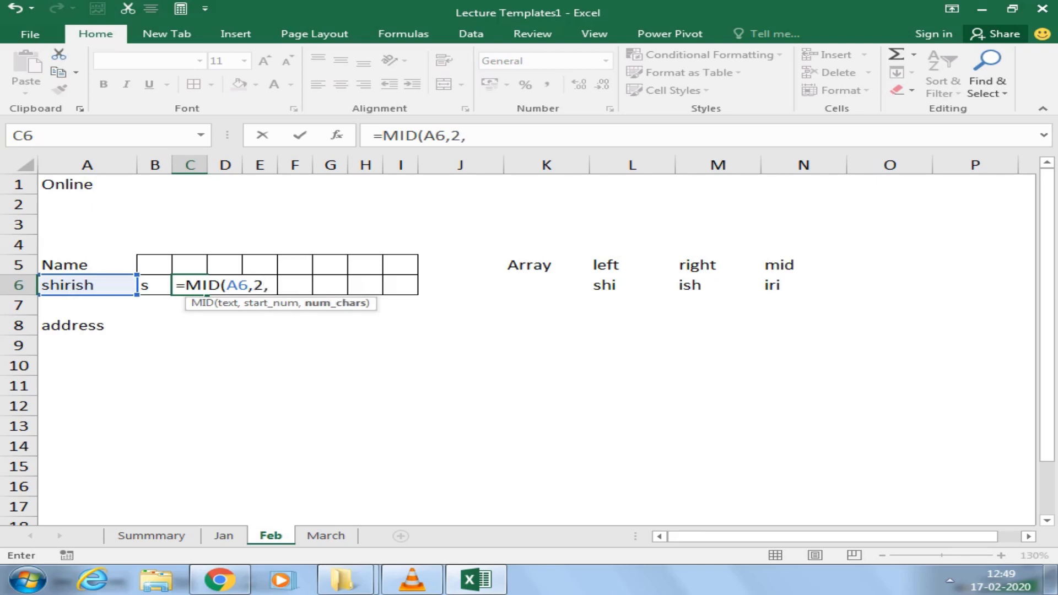
pyautogui.write('1)')
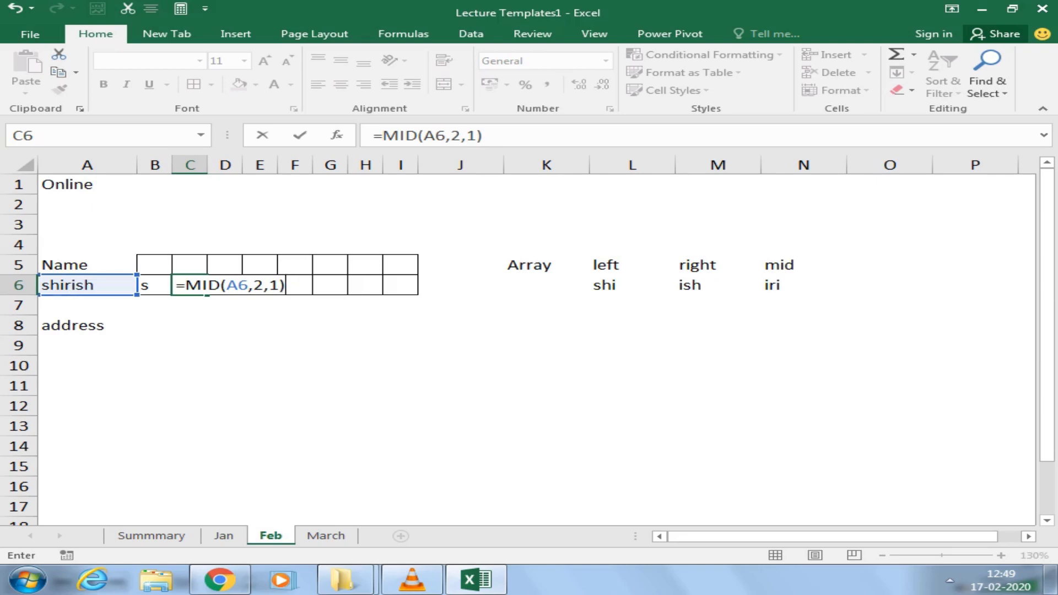
pyautogui.press('Return')
pyautogui.press('Up')
# - Start the third-letter formula =MID(A6,3,1) in D6
pyautogui.press('Right')
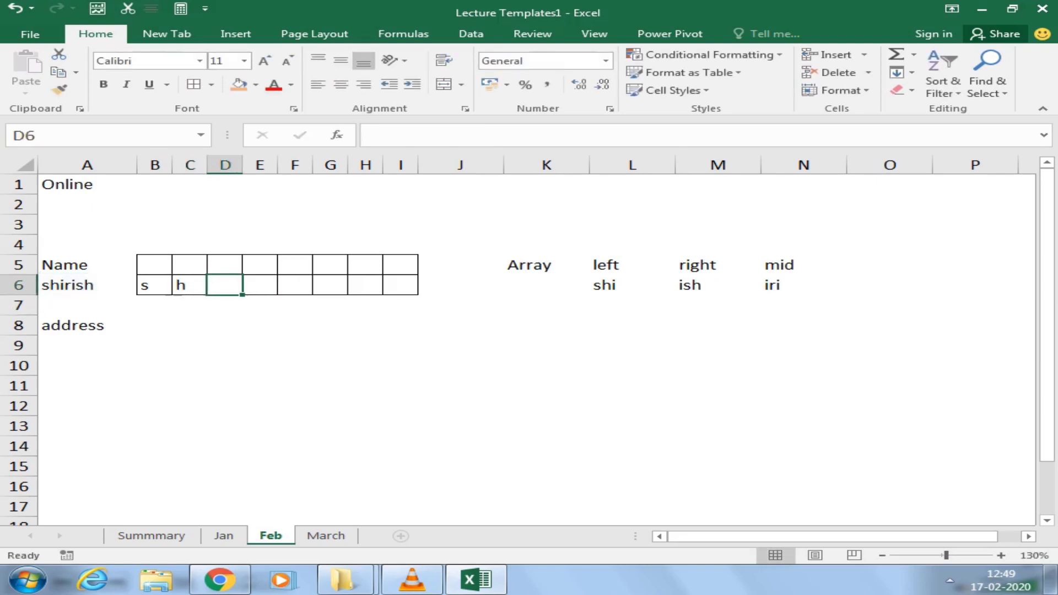
pyautogui.write('=mid')
pyautogui.press('Tab')
pyautogui.click(87, 285)
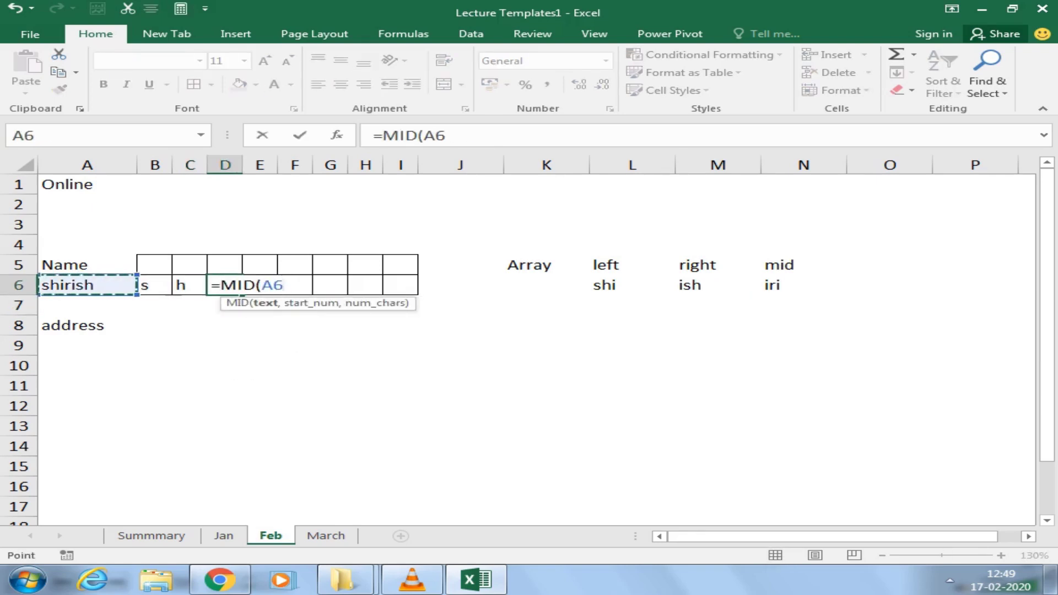
pyautogui.write(',3')
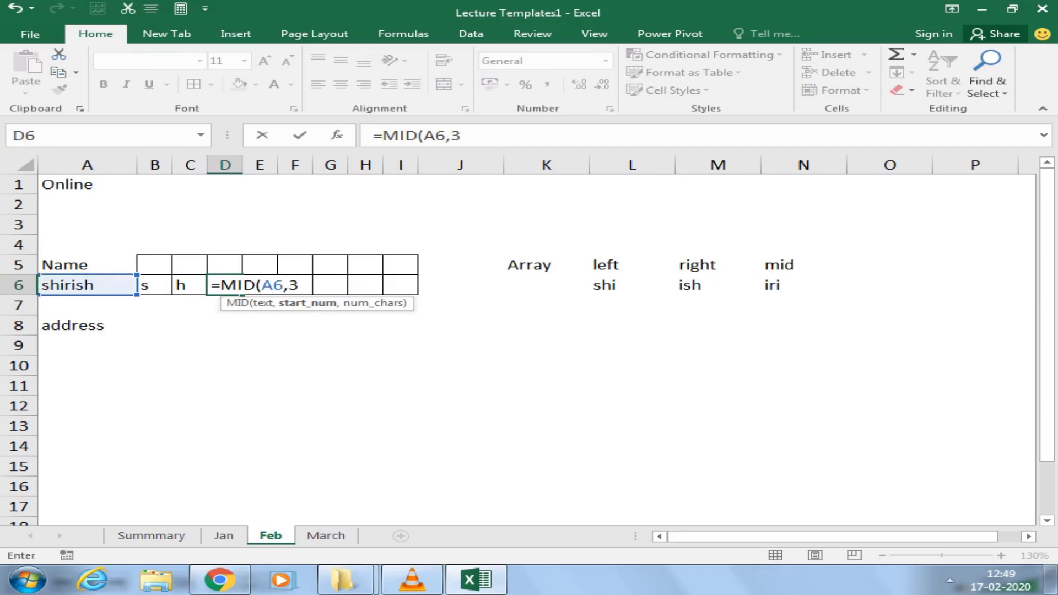
pyautogui.write(',1)')
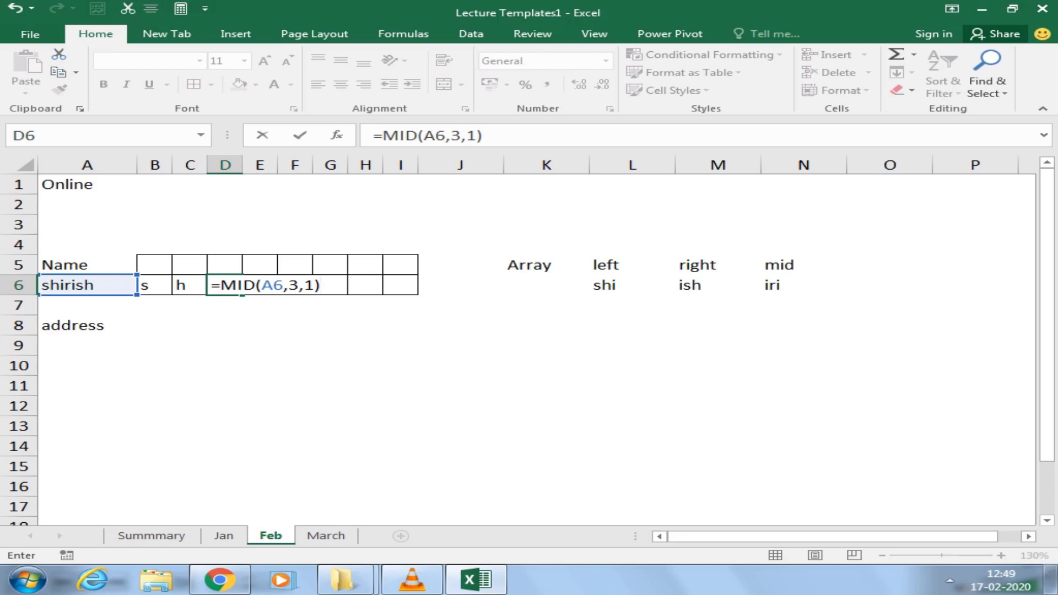
# - Cancel the D6 entry and delete the single-letter formulas in row 6
pyautogui.press('Escape')
pyautogui.moveTo(152, 285); pyautogui.dragTo(401, 285)
pyautogui.press('Delete')
# - Select B6:I6 and begin one =MID(A6, formula for the whole range
pyautogui.moveTo(154, 285); pyautogui.dragTo(400, 285)
pyautogui.write('=')
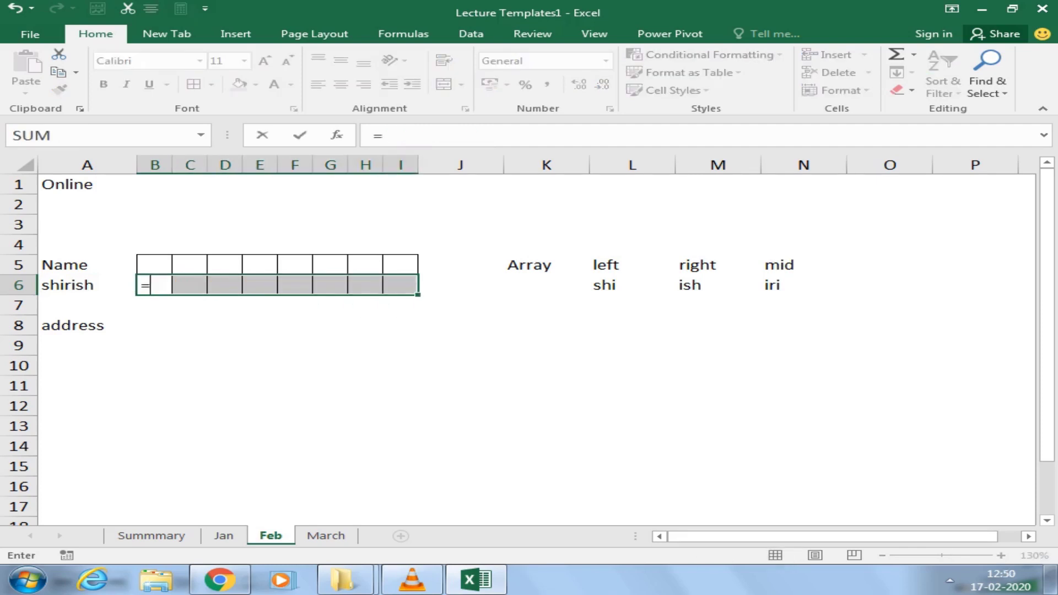
pyautogui.write('mid')
pyautogui.press('Tab')
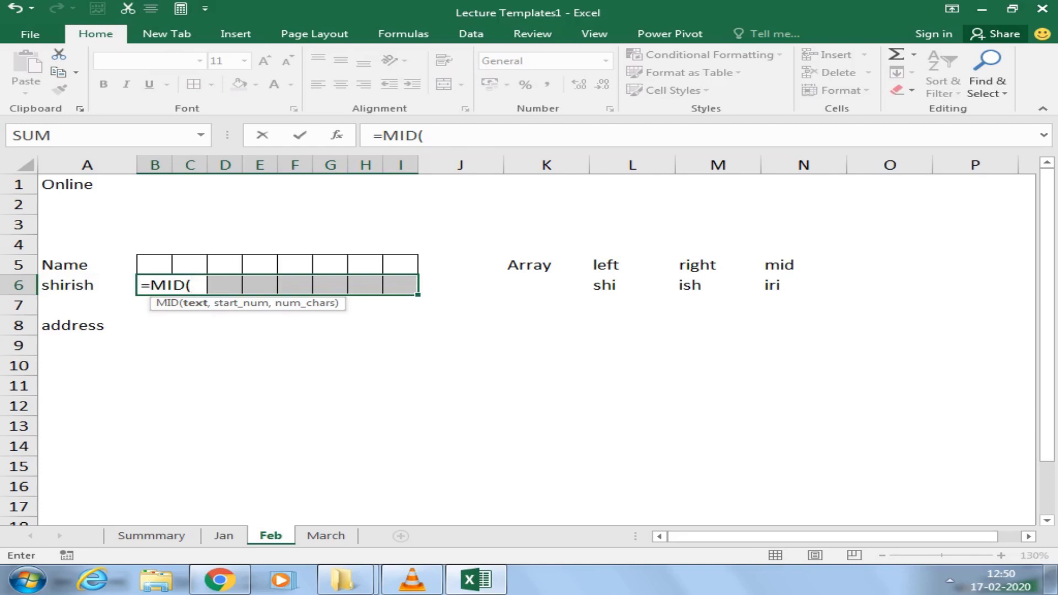
pyautogui.click(87, 285)
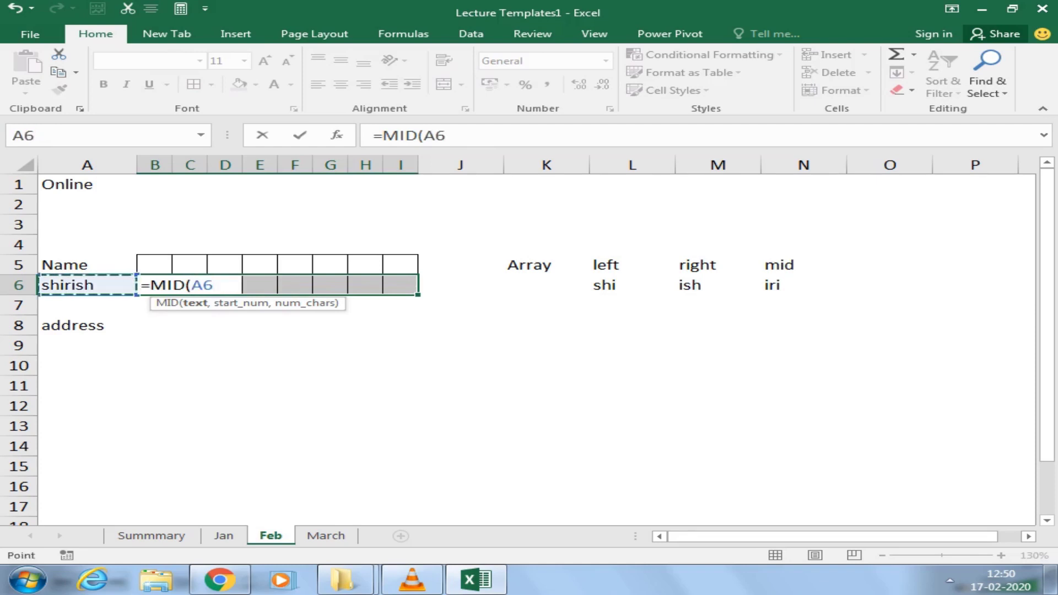
pyautogui.write(',')
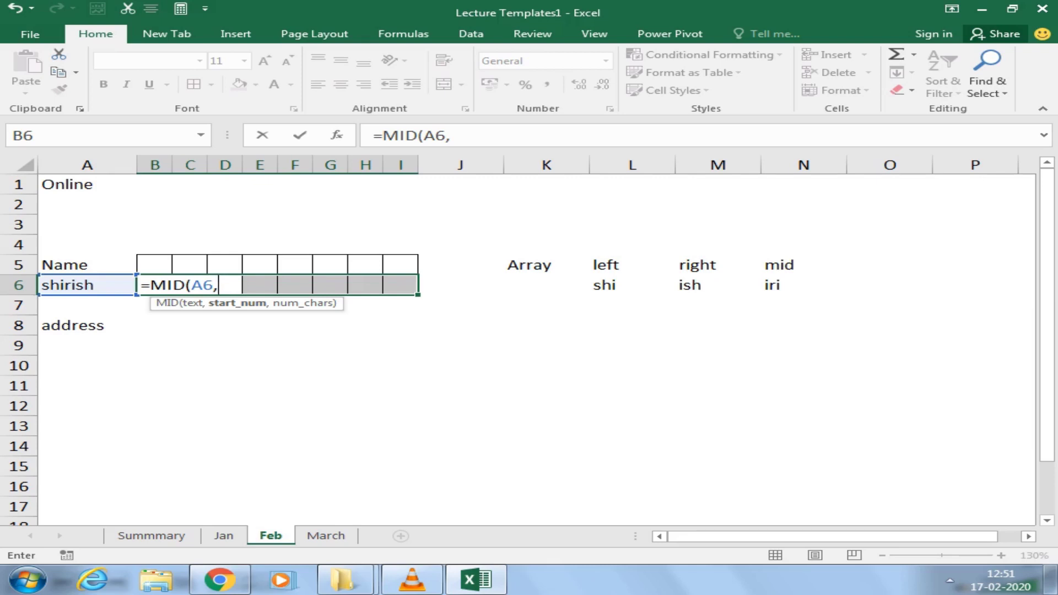
# - Complete =MID(A6,{1,2,3,4,5,6,7},1) and enter it as an array formula across B6:I6
pyautogui.write('{')
pyautogui.write('1,2,3,4')
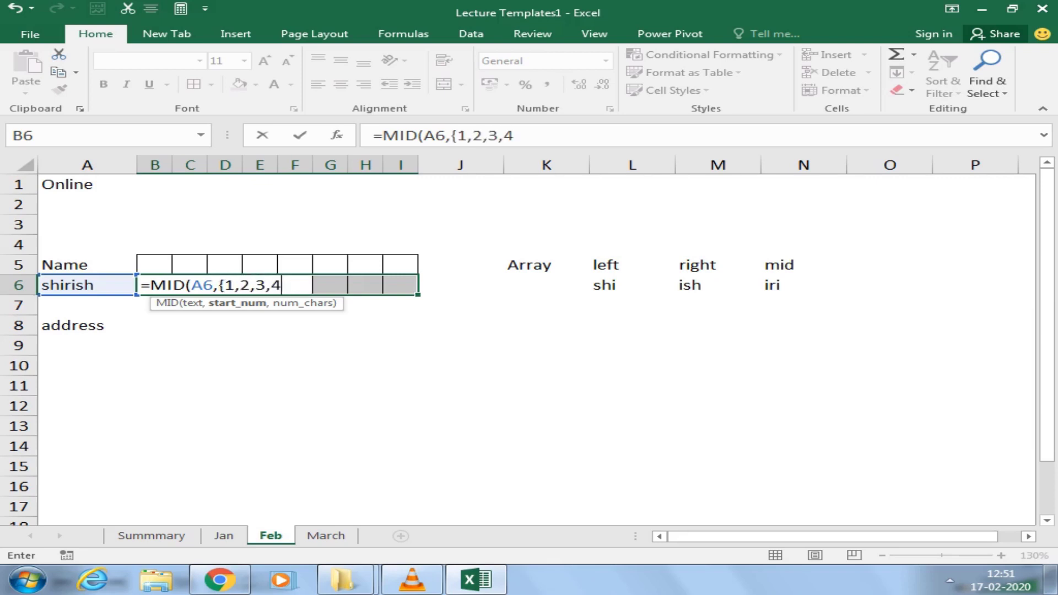
pyautogui.write(',5')
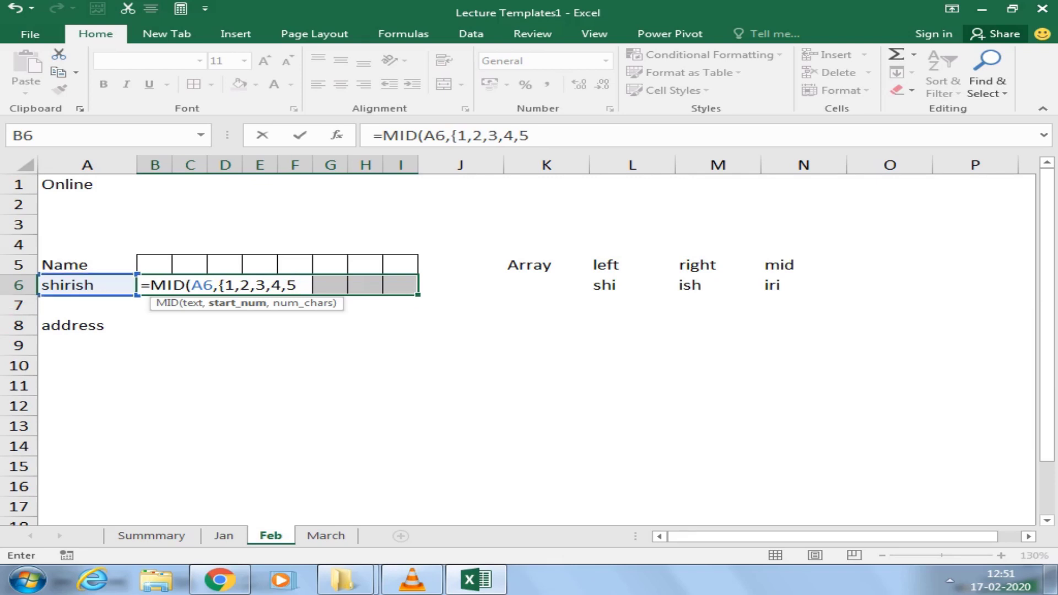
pyautogui.write(',')
pyautogui.write('6,7')
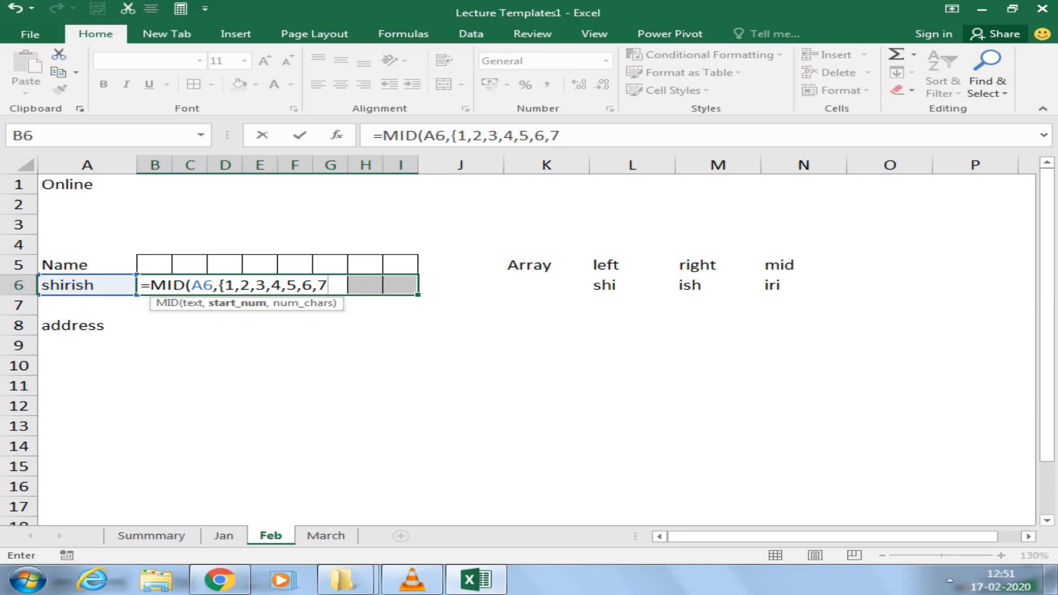
pyautogui.write('},1')
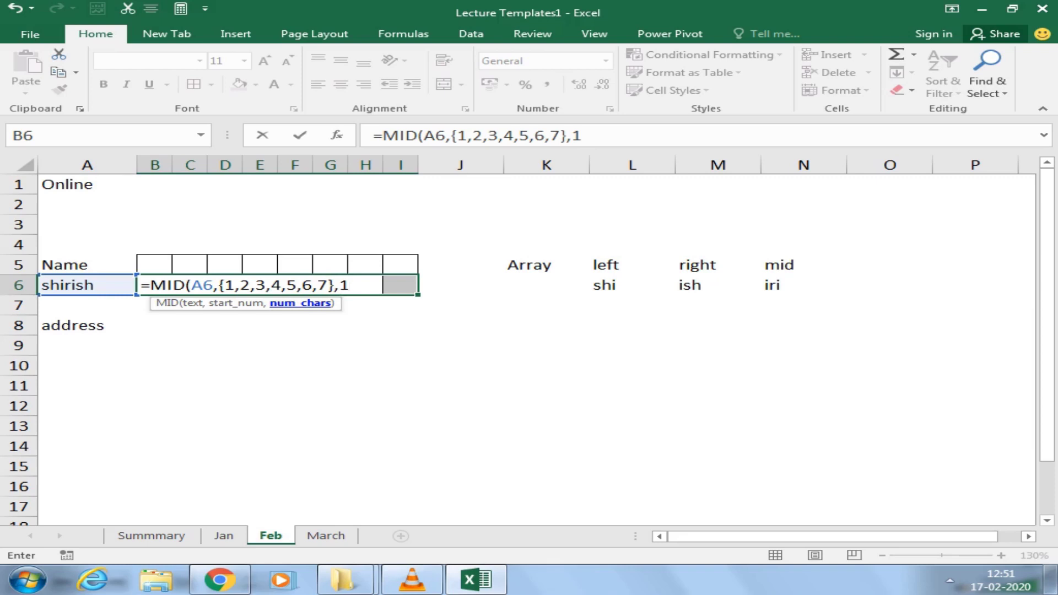
pyautogui.write(')')
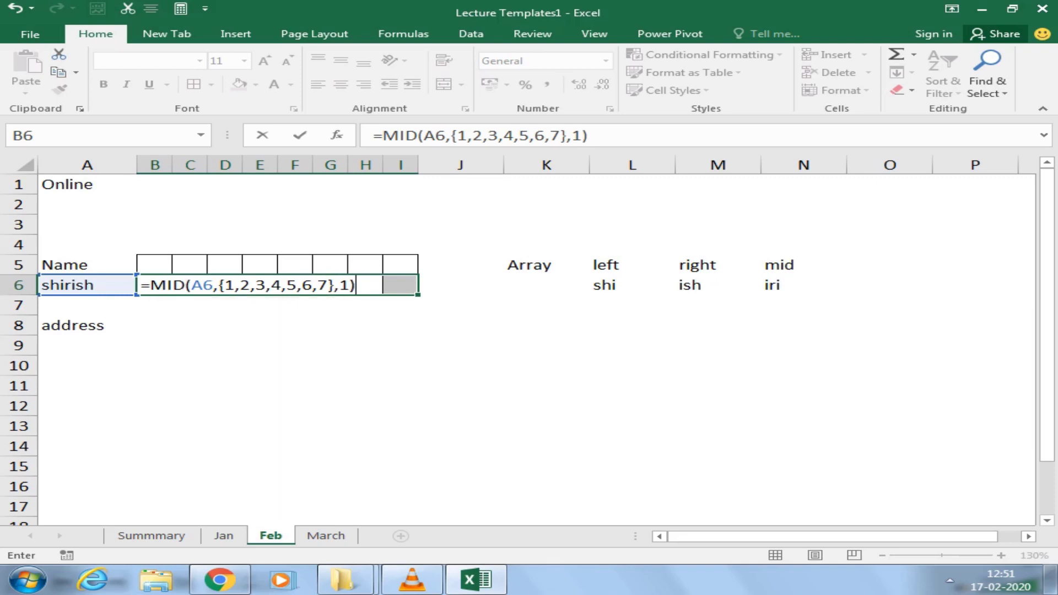
pyautogui.hotkey('ctrl', 'shift', 'Return')
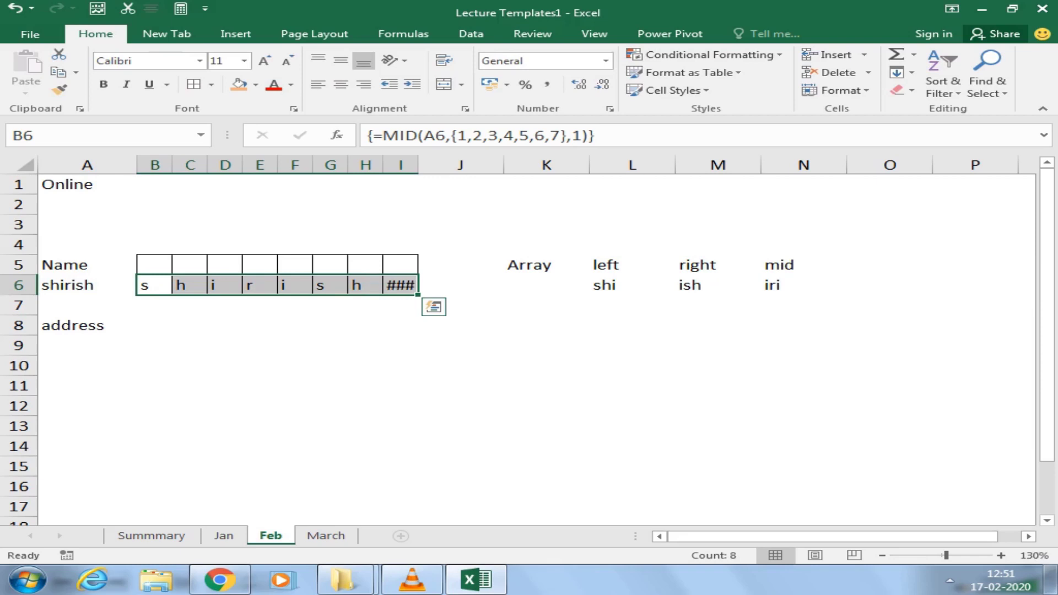
# - Change the A6 name to raj, then to teena, checking the letter row
pyautogui.click(400, 305)
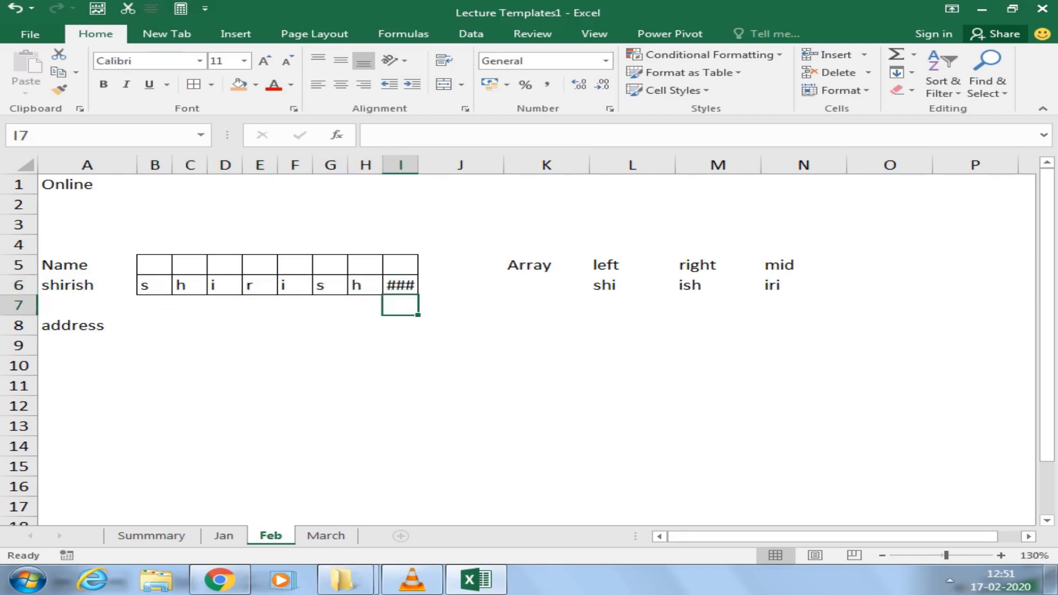
pyautogui.click(87, 285)
pyautogui.write('raj')
pyautogui.press('Return')
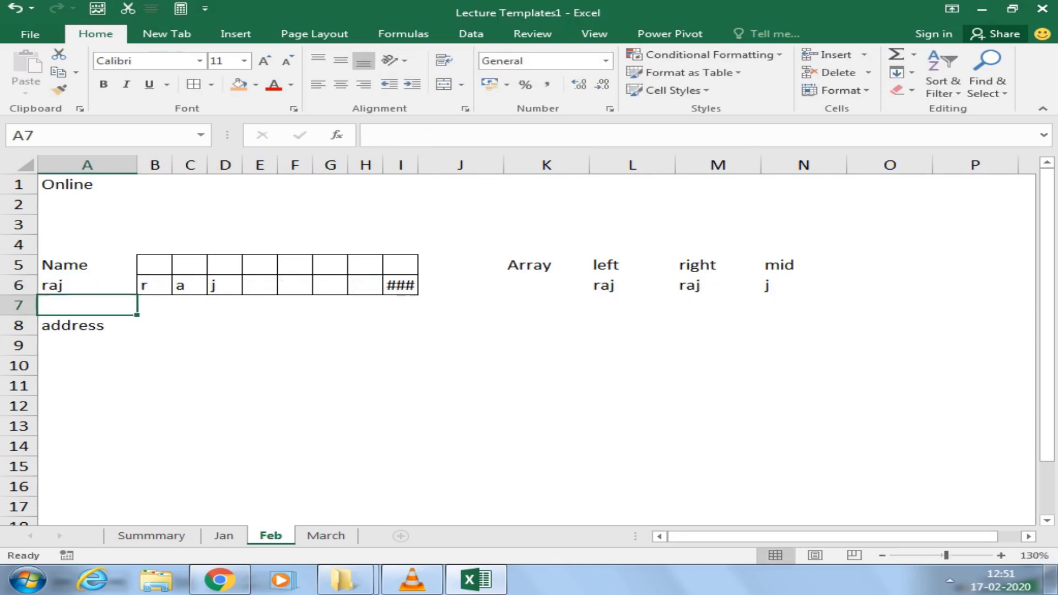
pyautogui.click(86, 285)
pyautogui.write('tee')
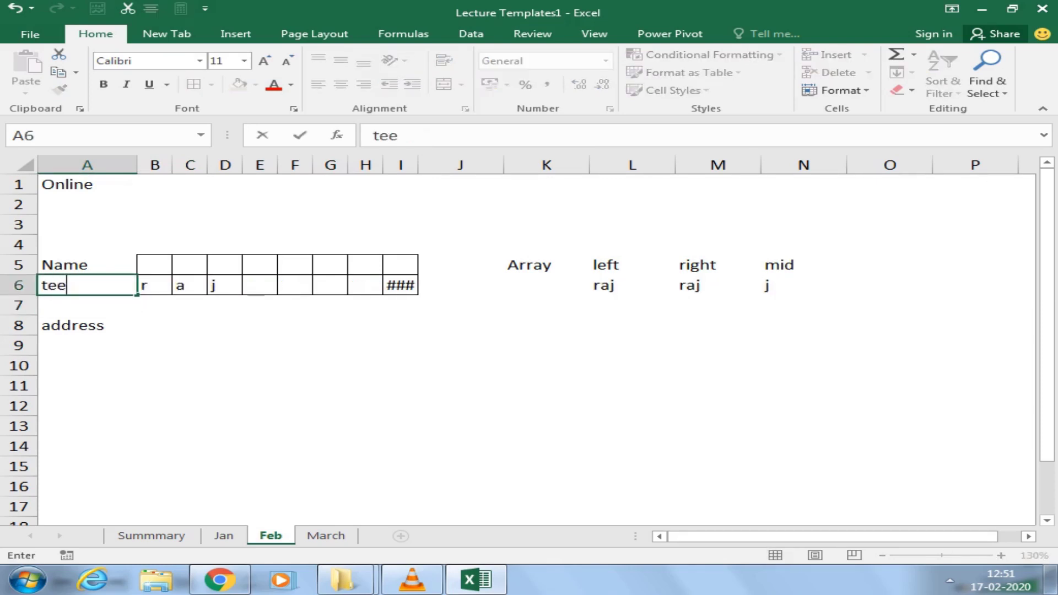
pyautogui.write('na')
pyautogui.press('Return')
# - Change the A6 name to simran and check the recalculated results in row 6
pyautogui.click(86, 285)
pyautogui.write('si')
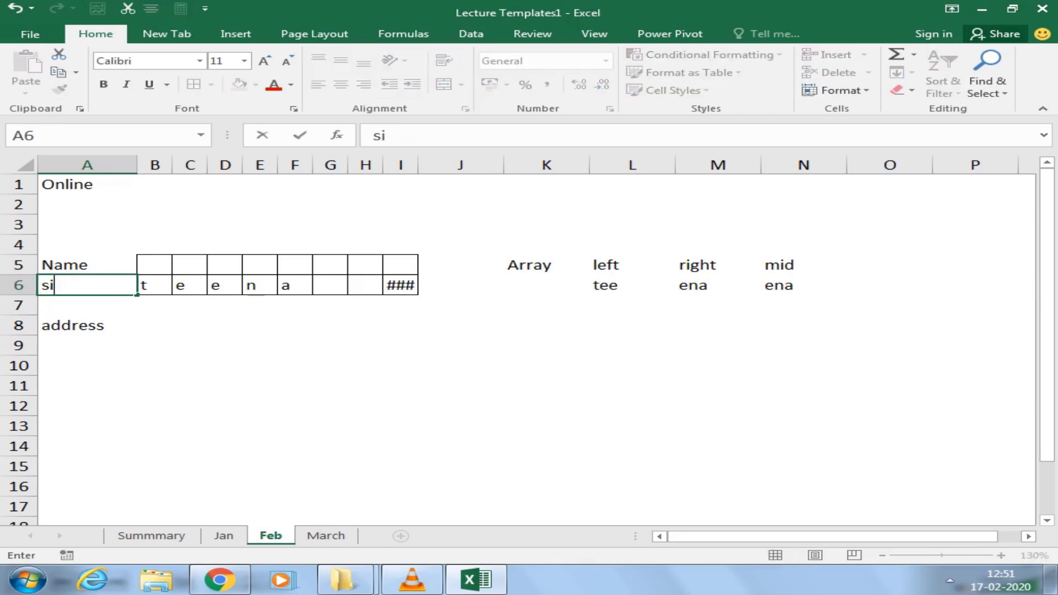
pyautogui.write('mran')
pyautogui.press('Return')
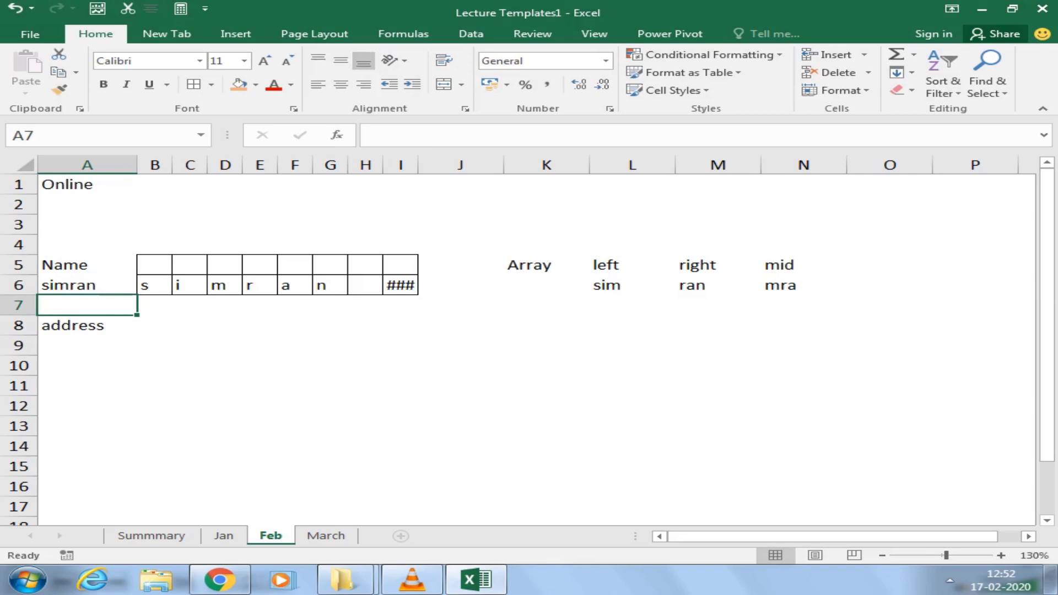
pyautogui.click(295, 346)
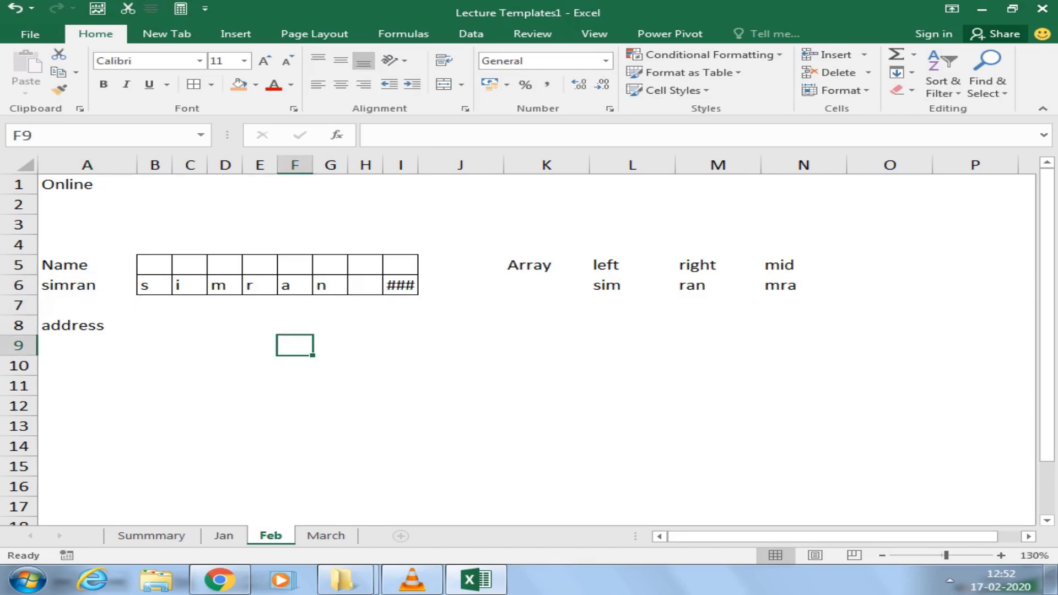
pyautogui.click(400, 346)
pyautogui.click(260, 345)
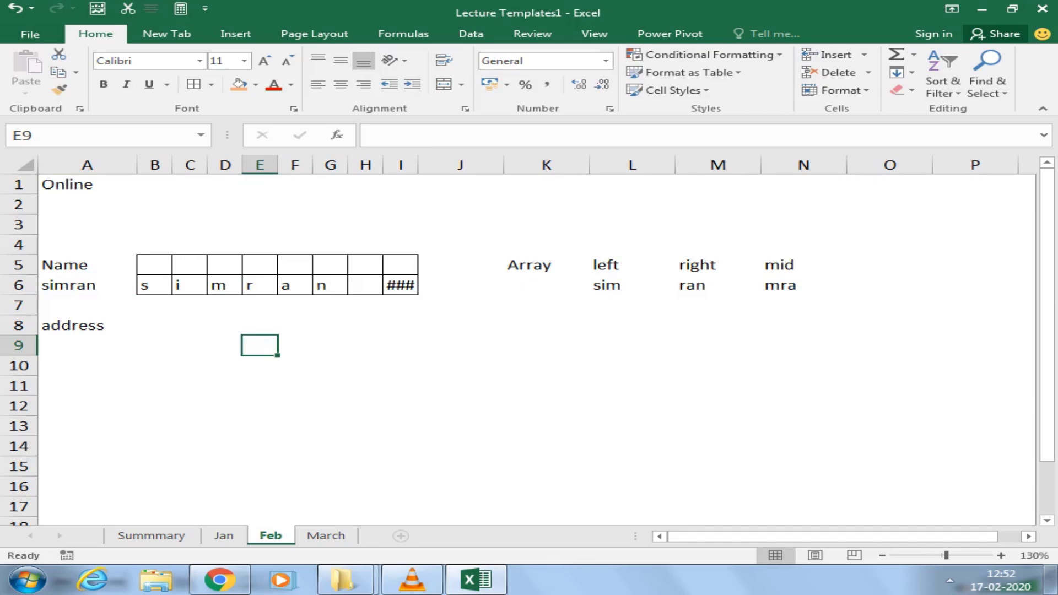
# - Go to the Summmary sheet and scroll back to the top
pyautogui.click(223, 536)
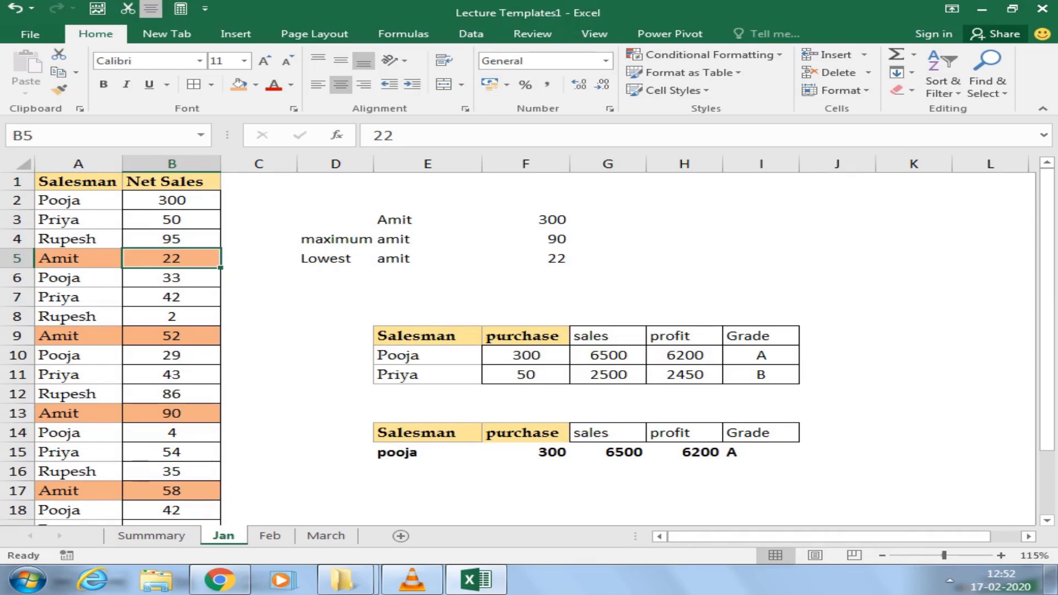
pyautogui.hotkey('ctrl', 'pageup')
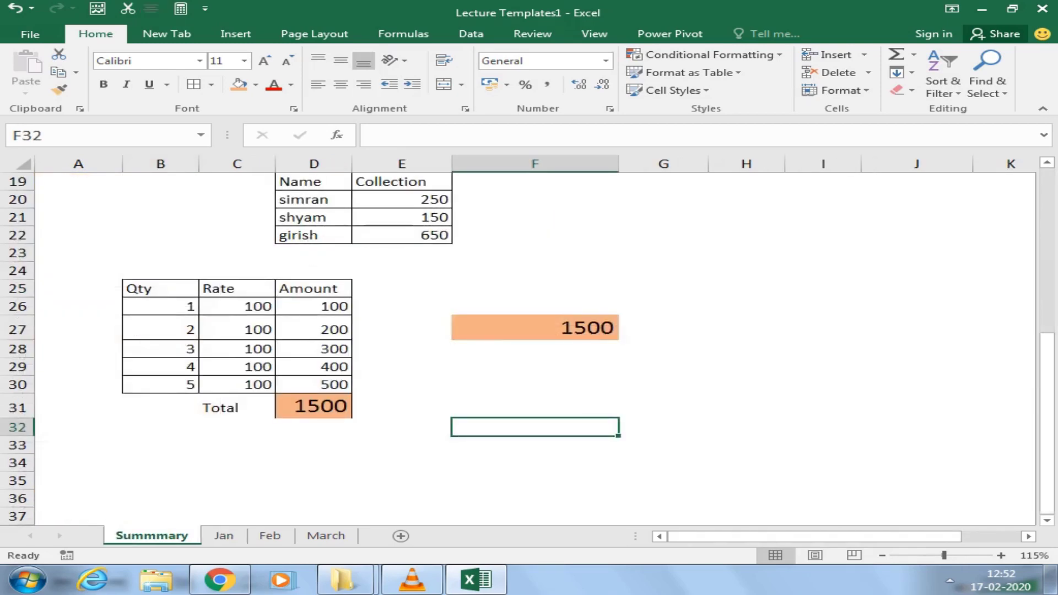
pyautogui.scroll(2, 528, 349)
pyautogui.scroll(4, 528, 349)
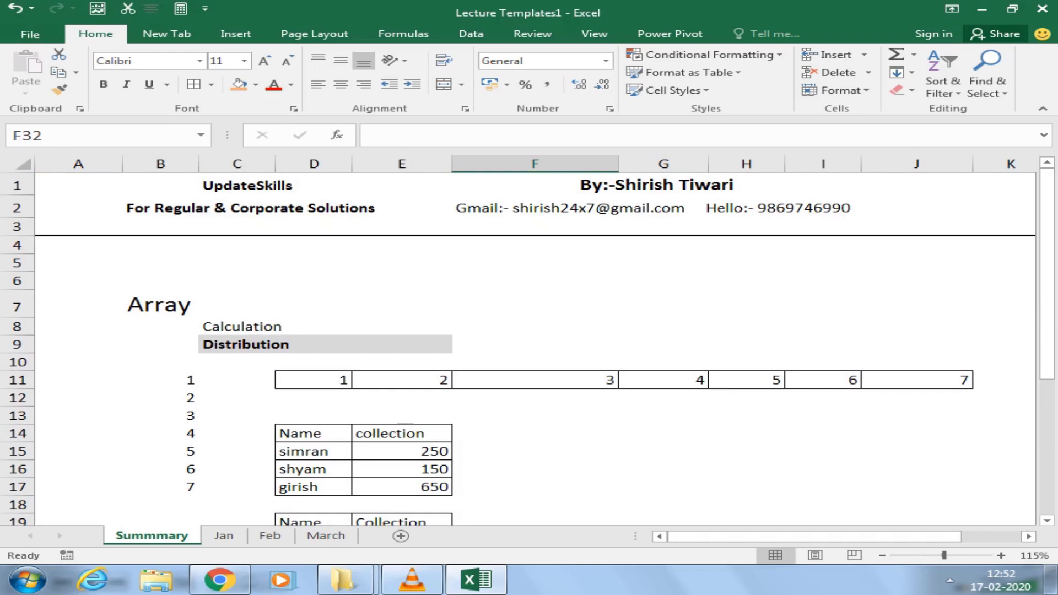
# - Type the note 'CTRL+Shift+Enter' in F6 and fill the cell orange
pyautogui.click(535, 281)
pyautogui.write('C')
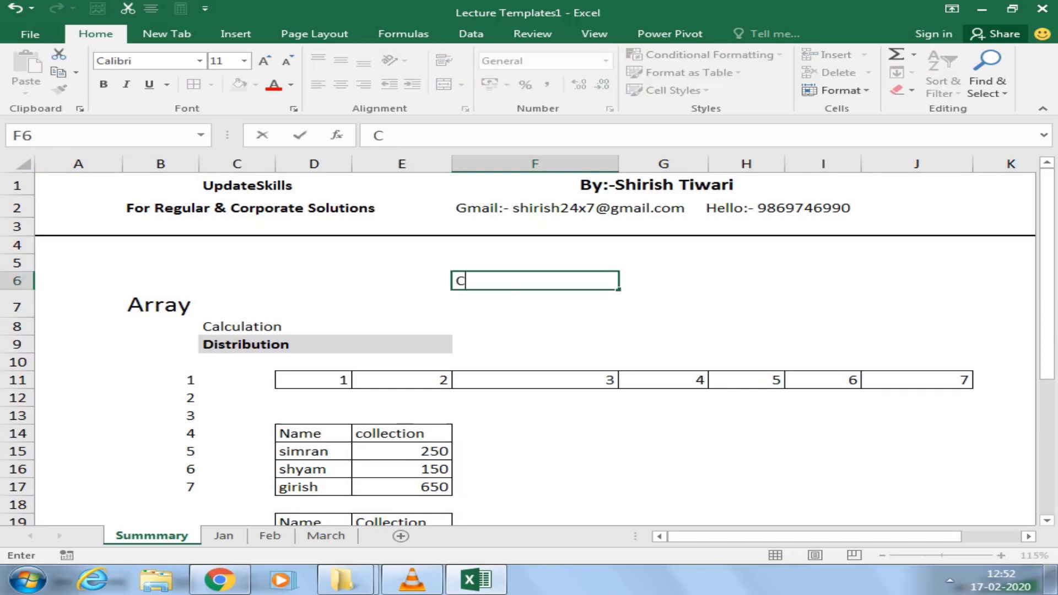
pyautogui.write('TRL')
pyautogui.write('+Shift')
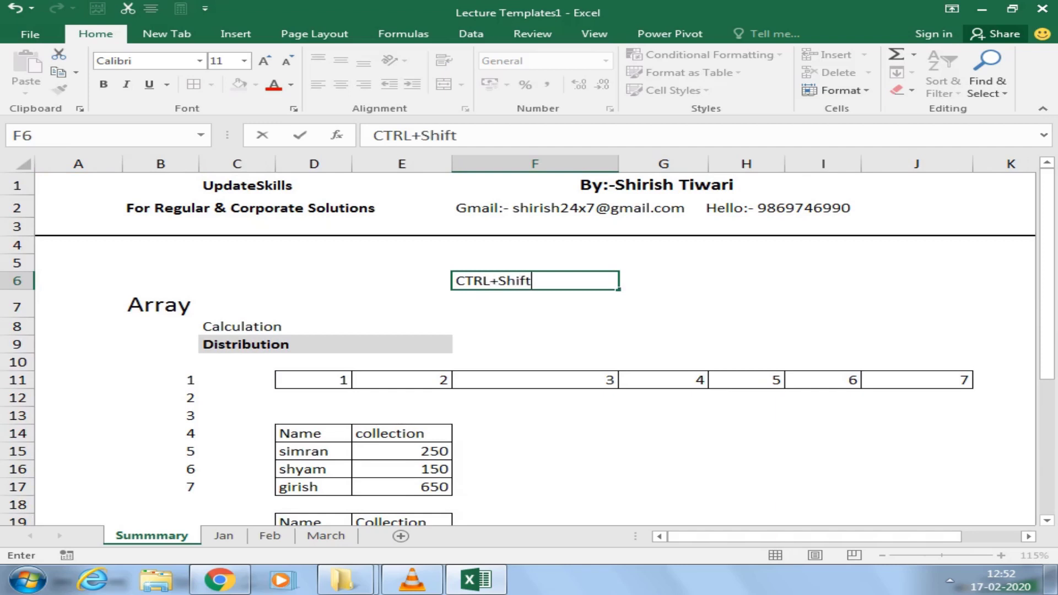
pyautogui.write('+Enter')
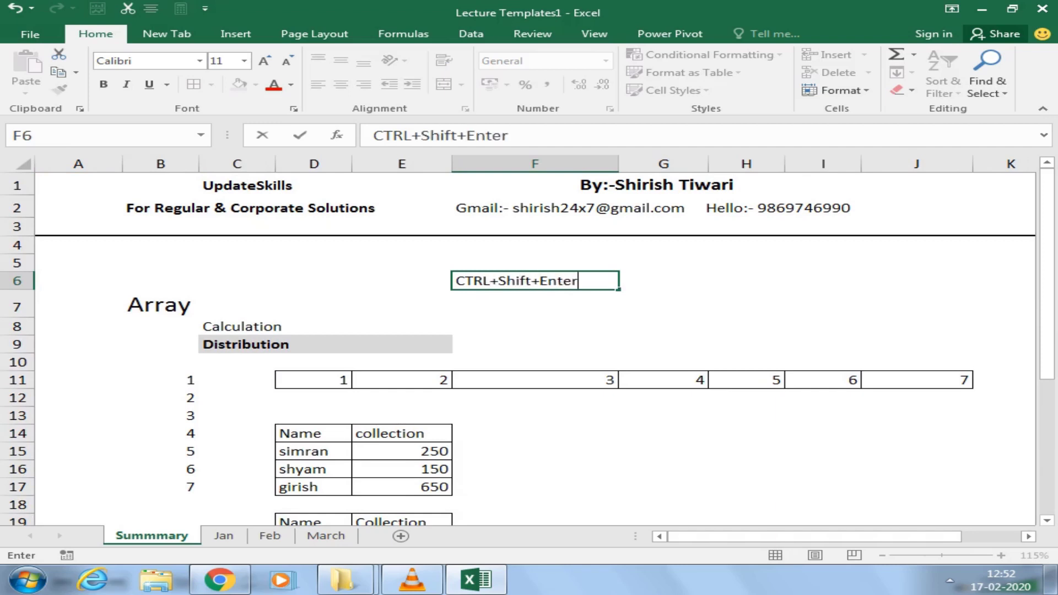
pyautogui.press('Return')
pyautogui.click(535, 280)
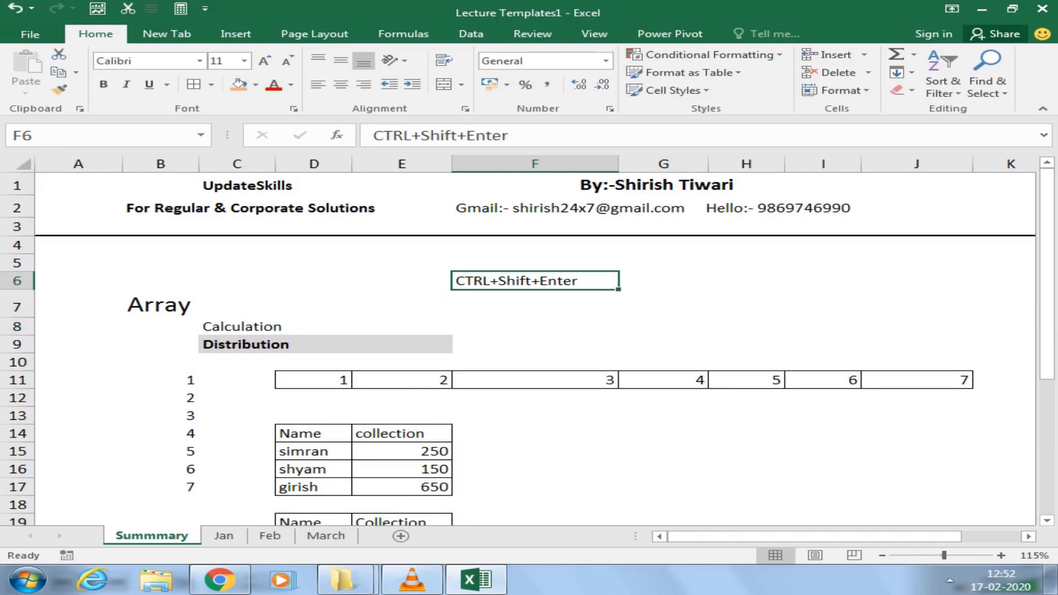
pyautogui.click(238, 84)
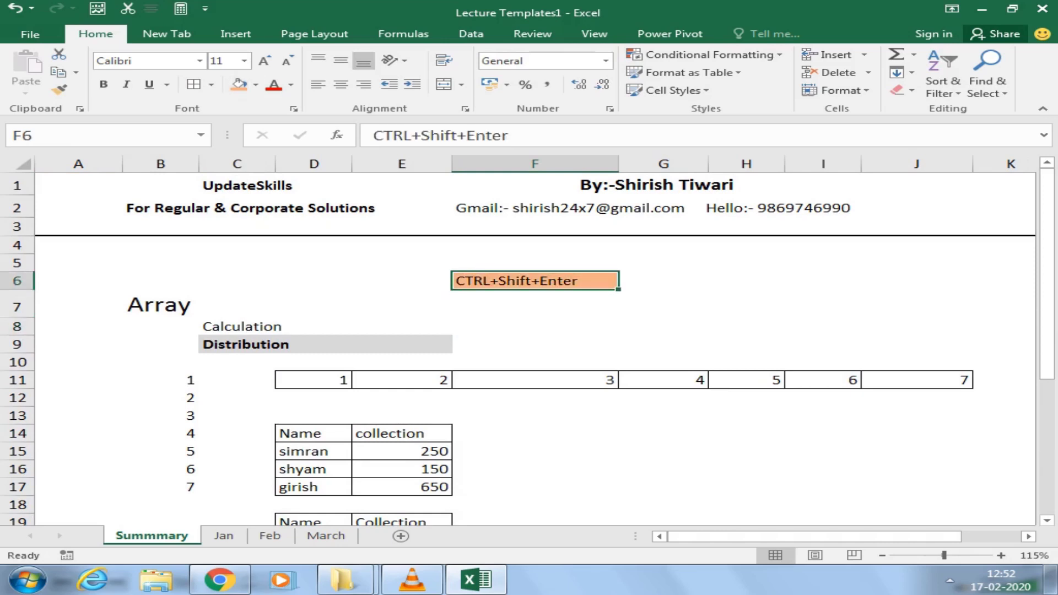